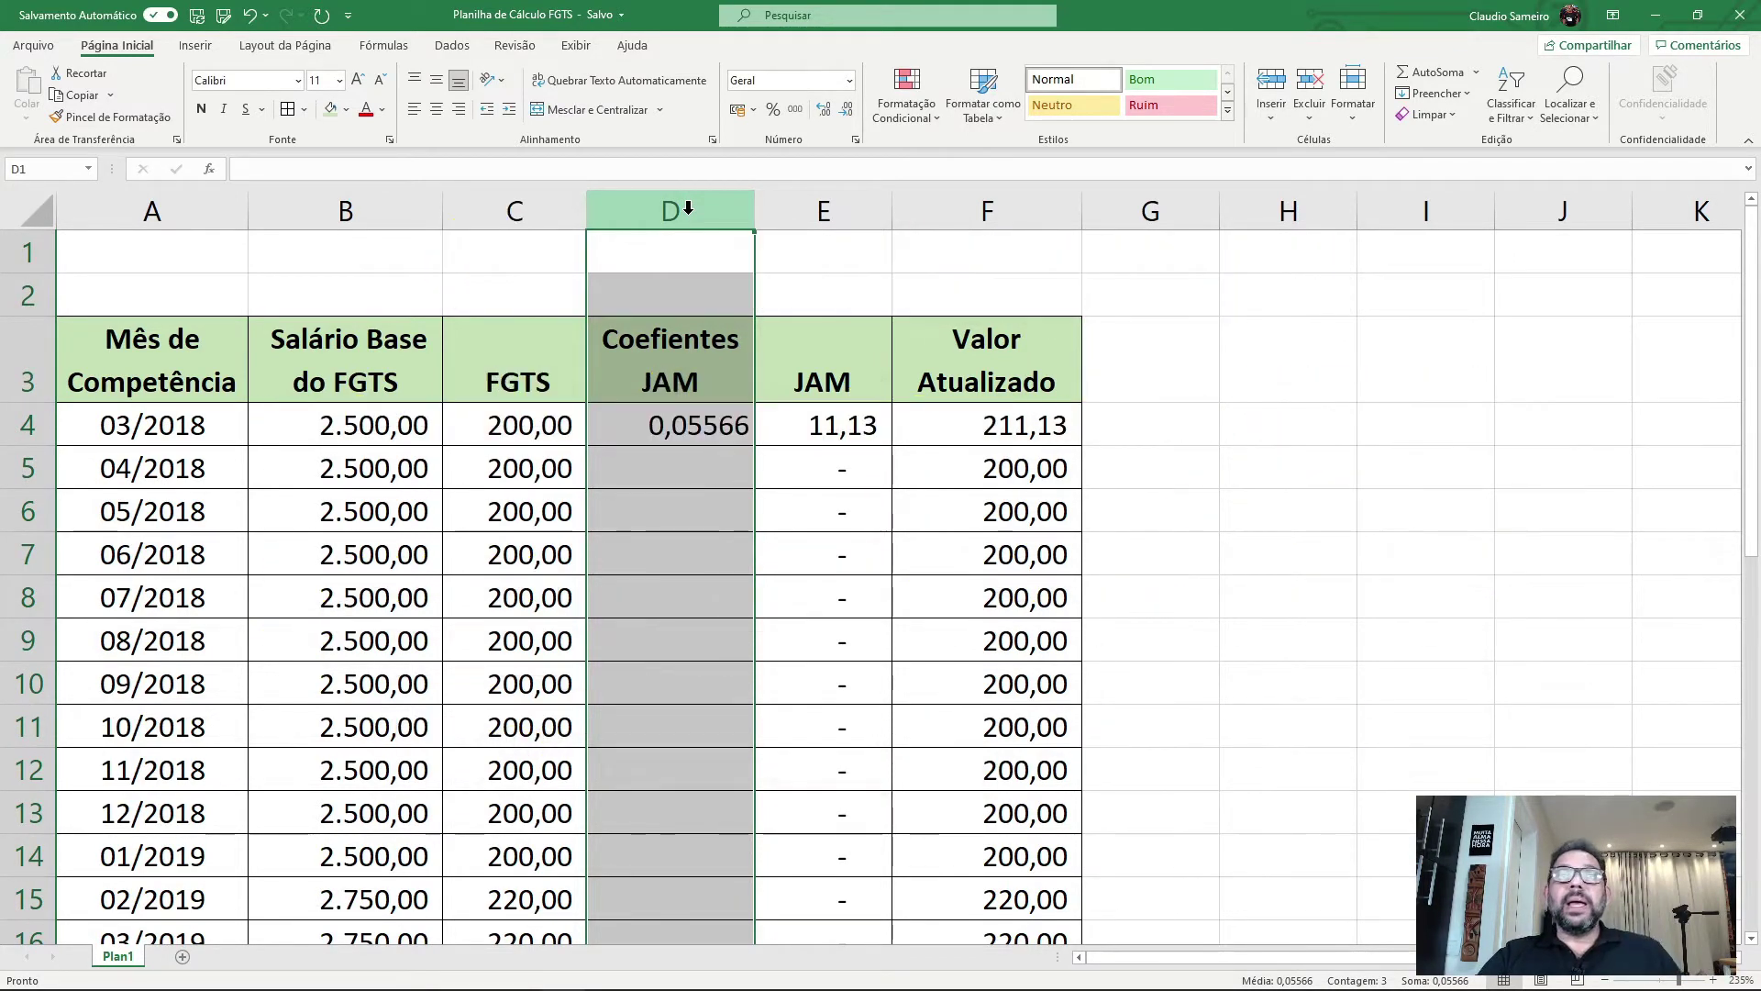
# - Switch to the browser and open the FGTS page for companies from the Caixa site's product list
pyautogui.click(1148, 366)
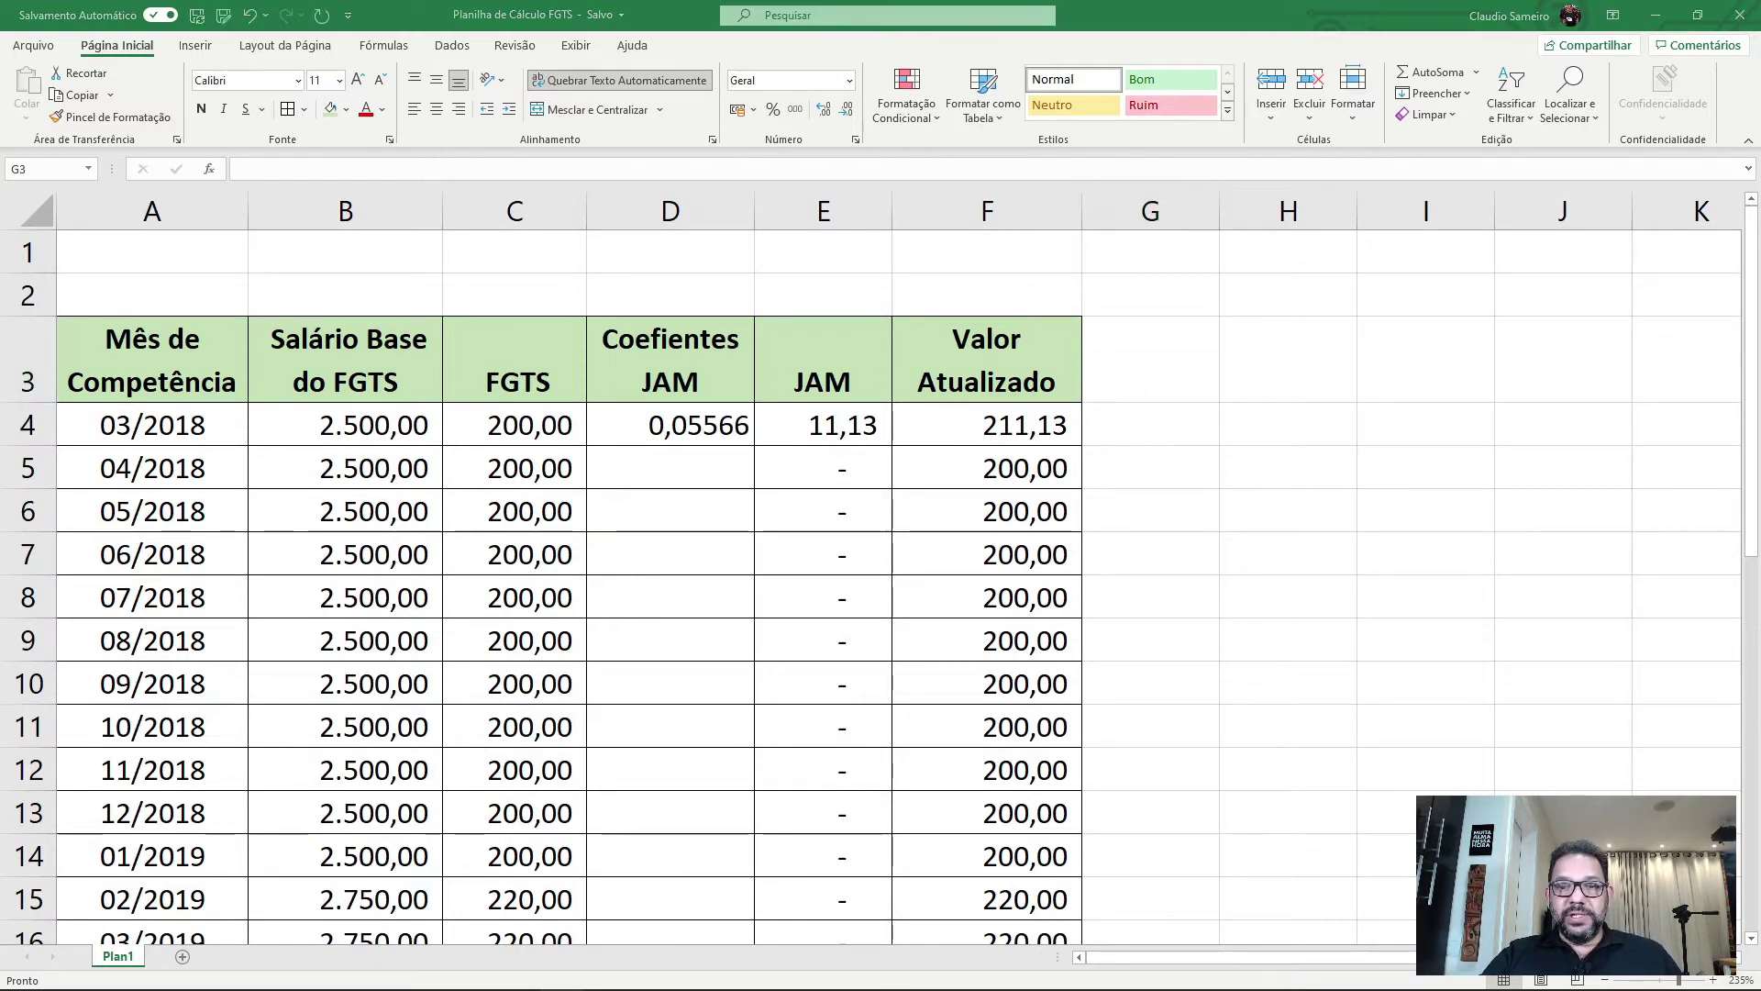
pyautogui.hotkey('alt', 'Tab')
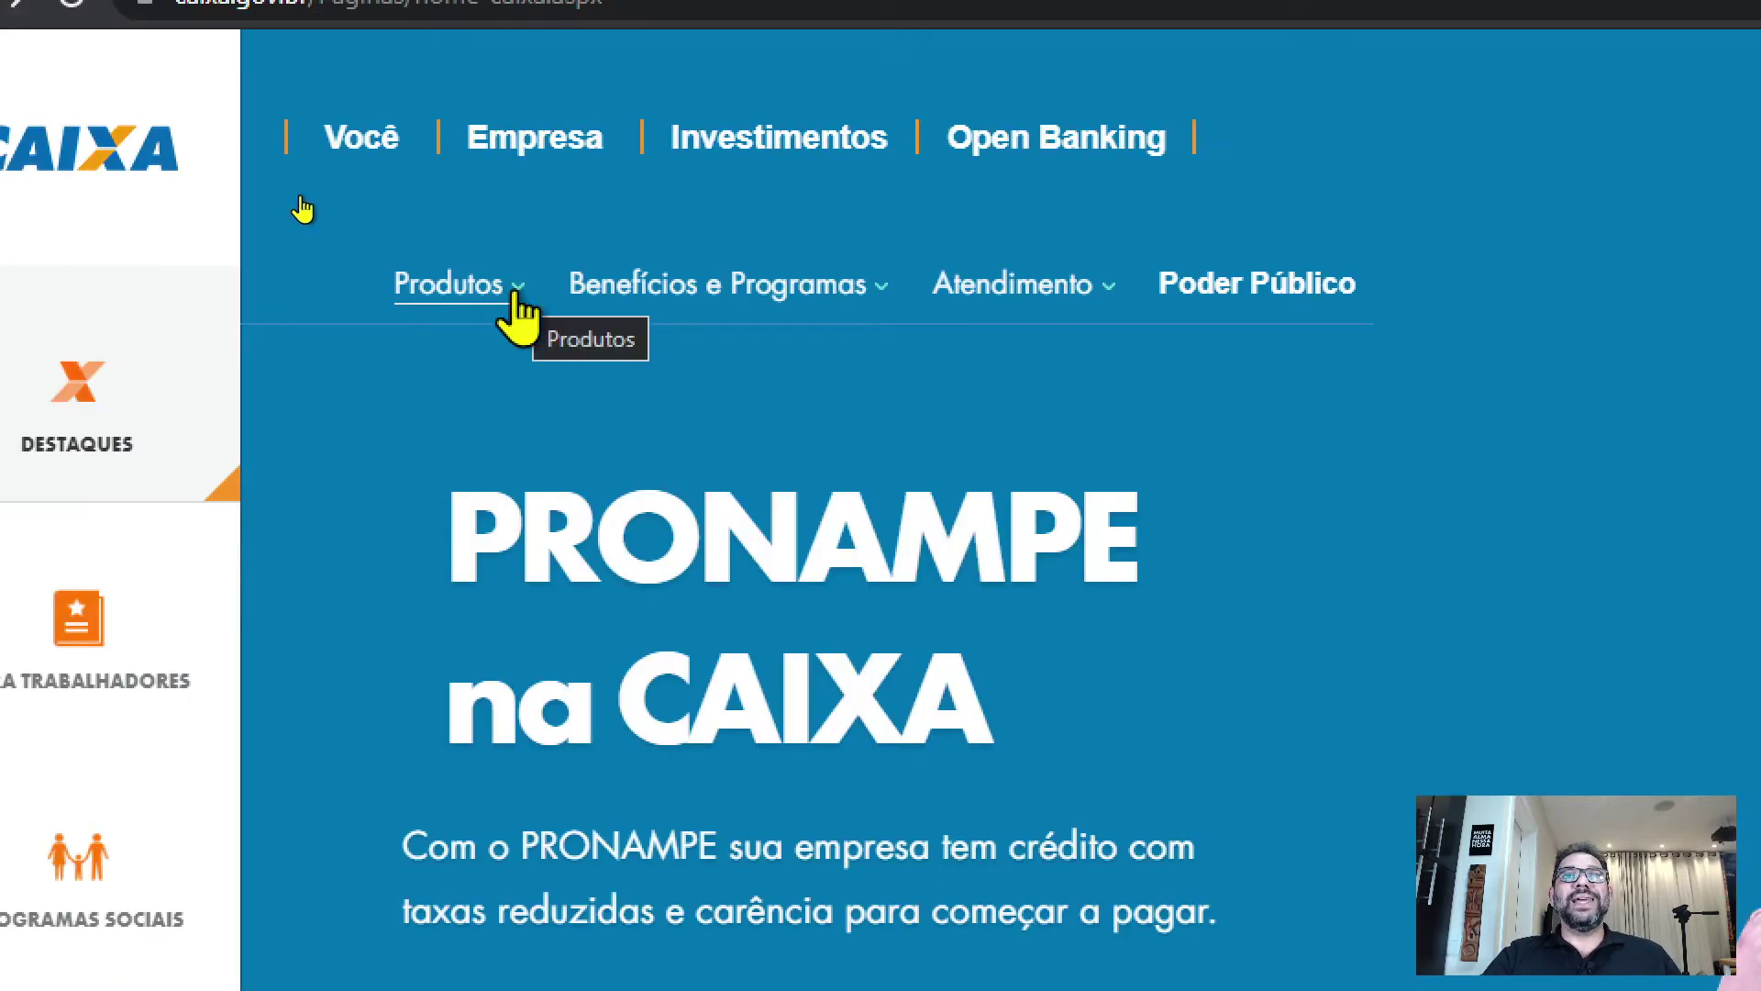
pyautogui.click(516, 292)
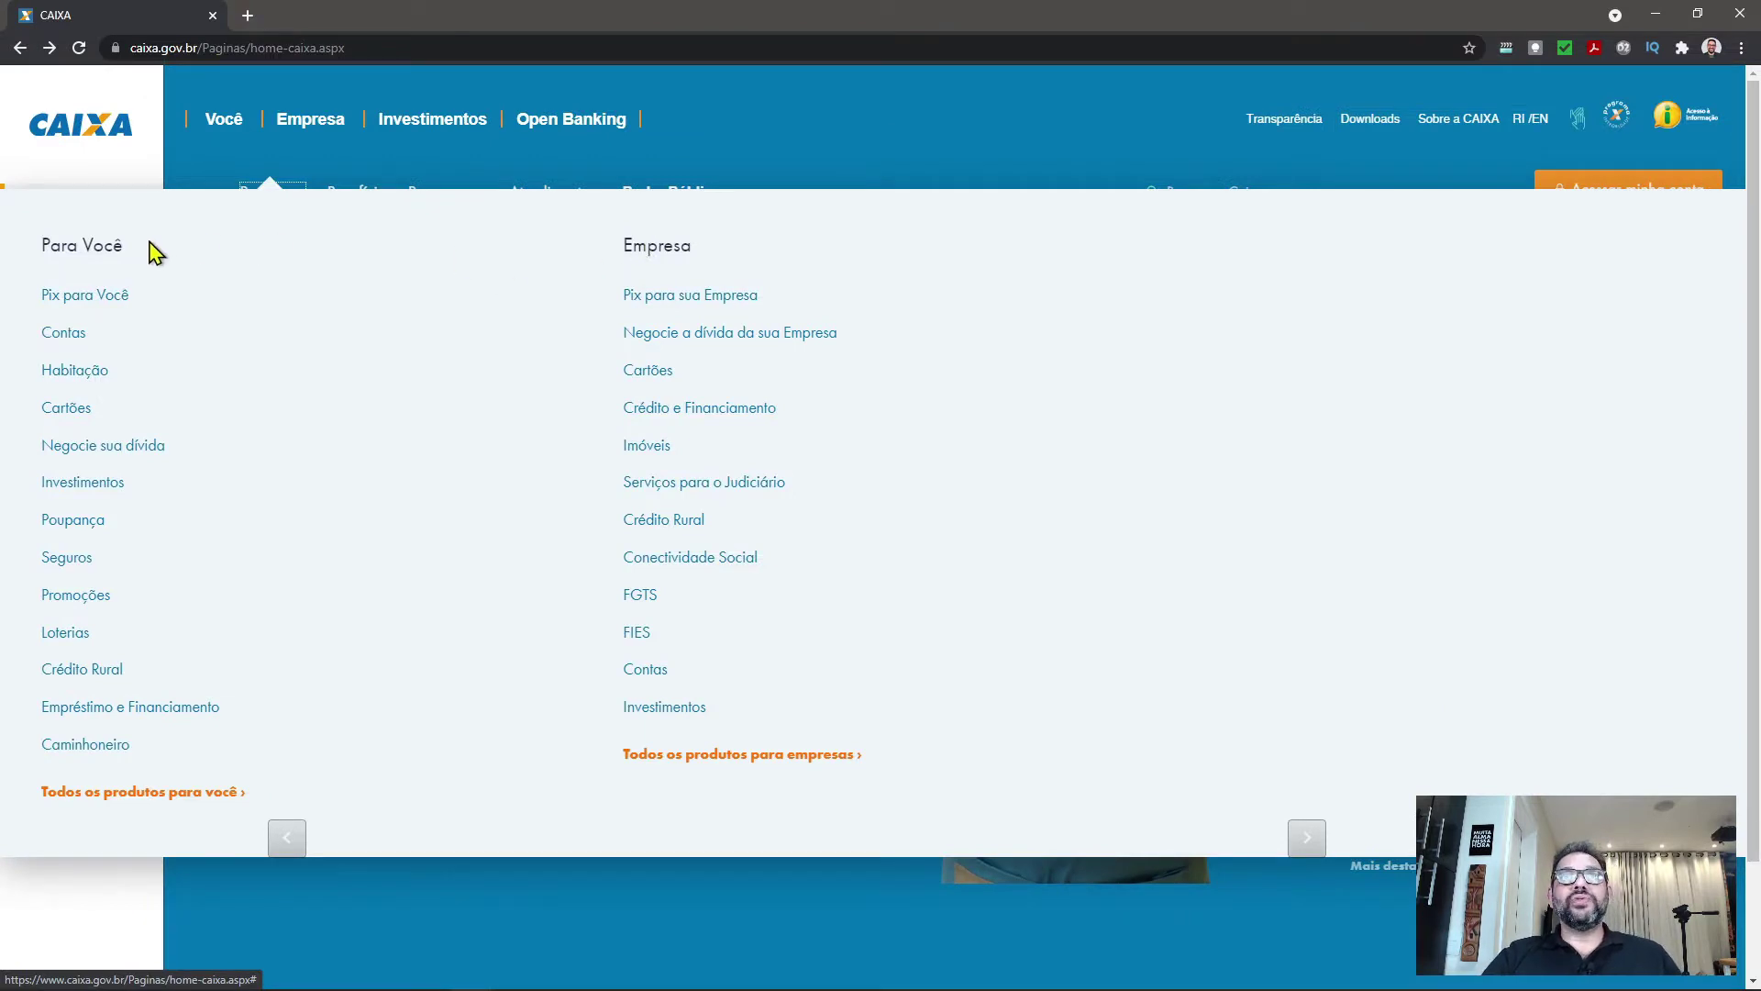
pyautogui.doubleClick(706, 246)
pyautogui.click(691, 261)
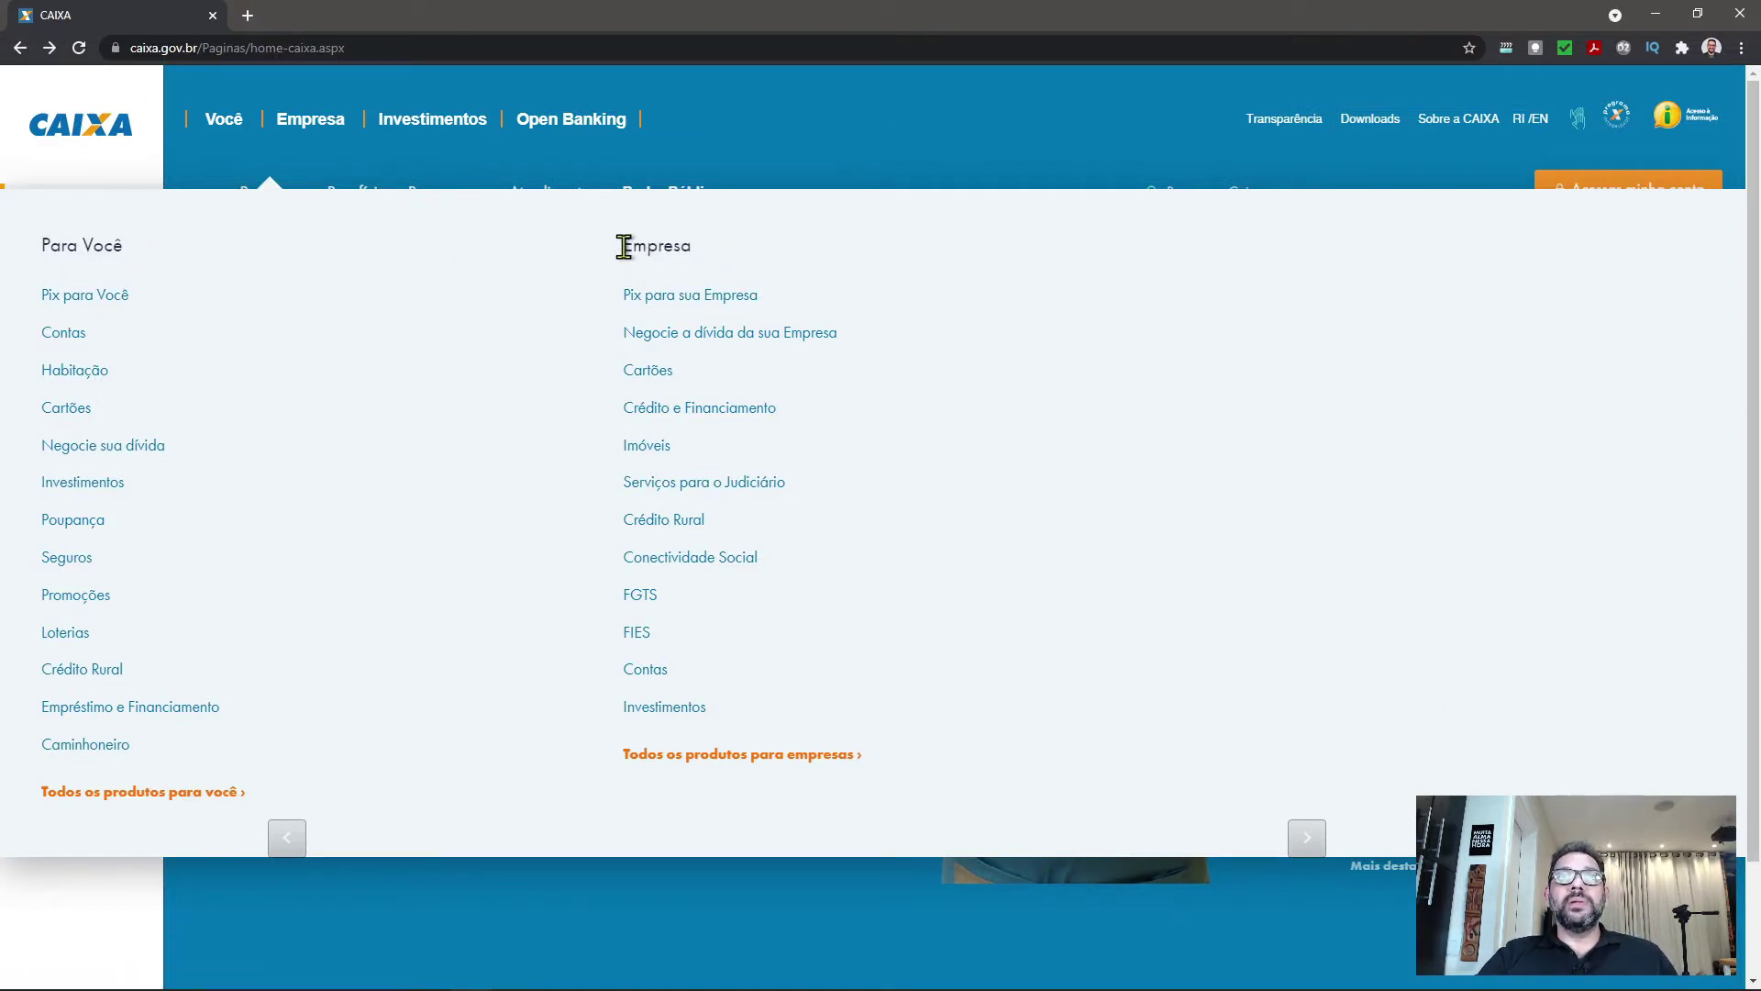
pyautogui.moveTo(624, 246); pyautogui.dragTo(696, 244)
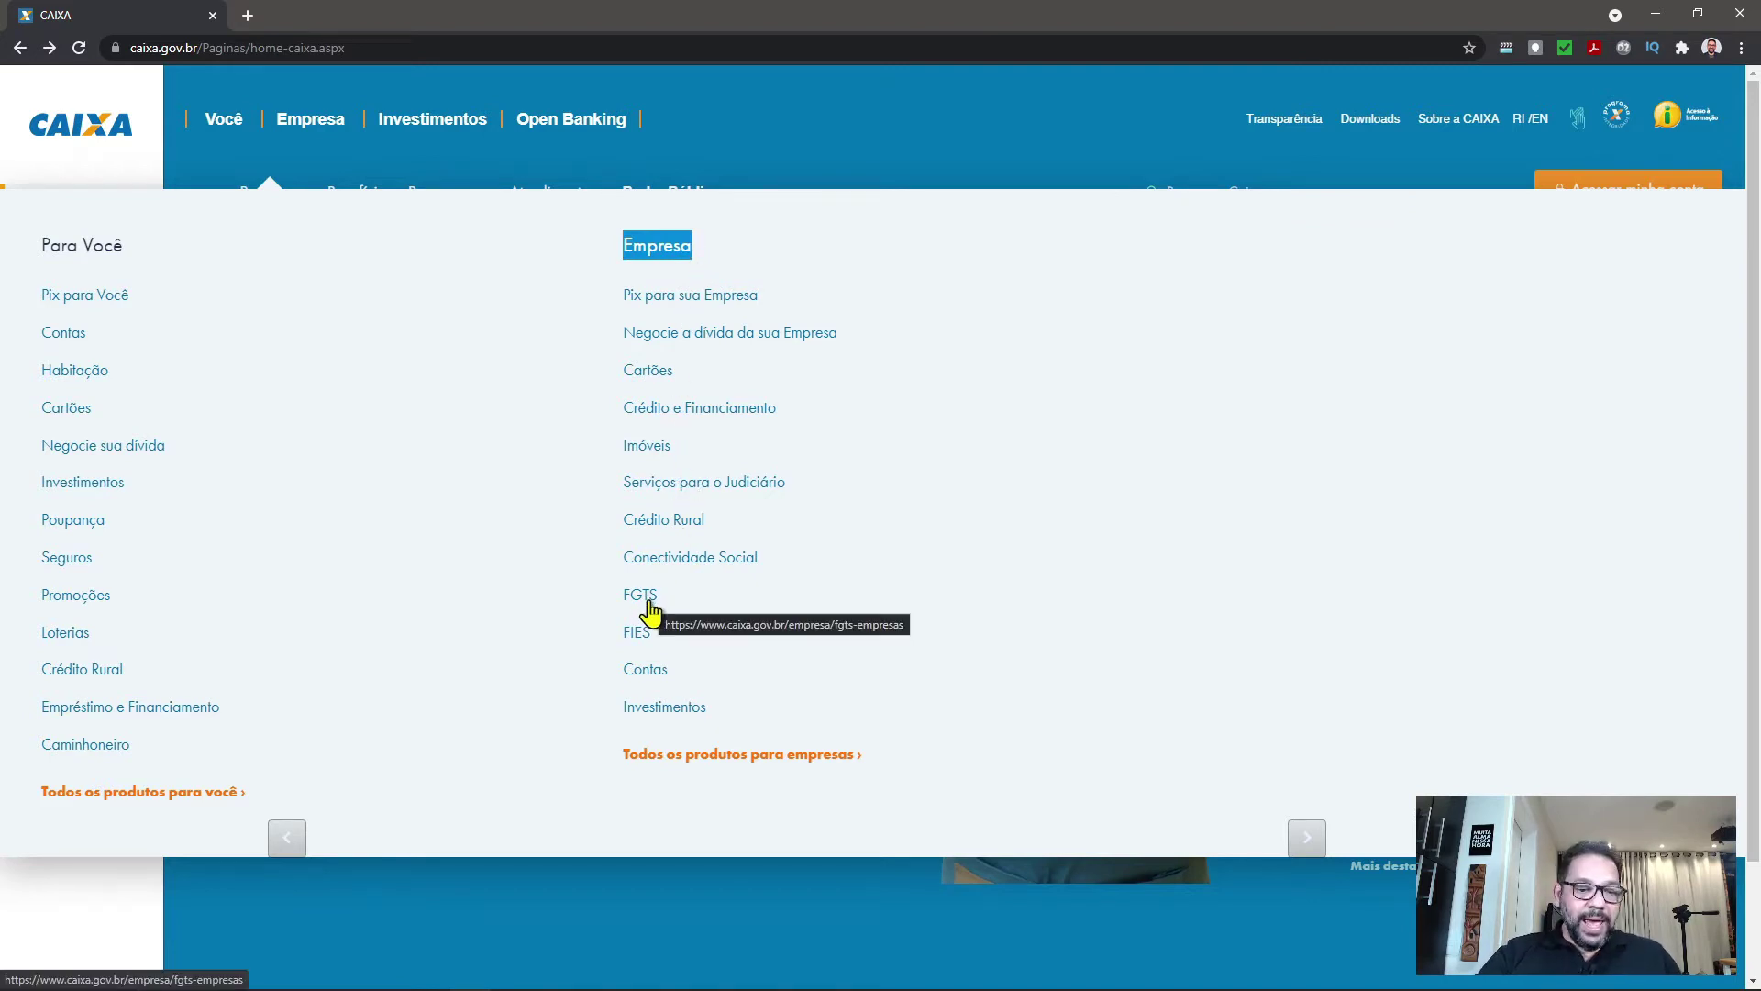
pyautogui.scroll(-2, 651, 612)
pyautogui.click(633, 475)
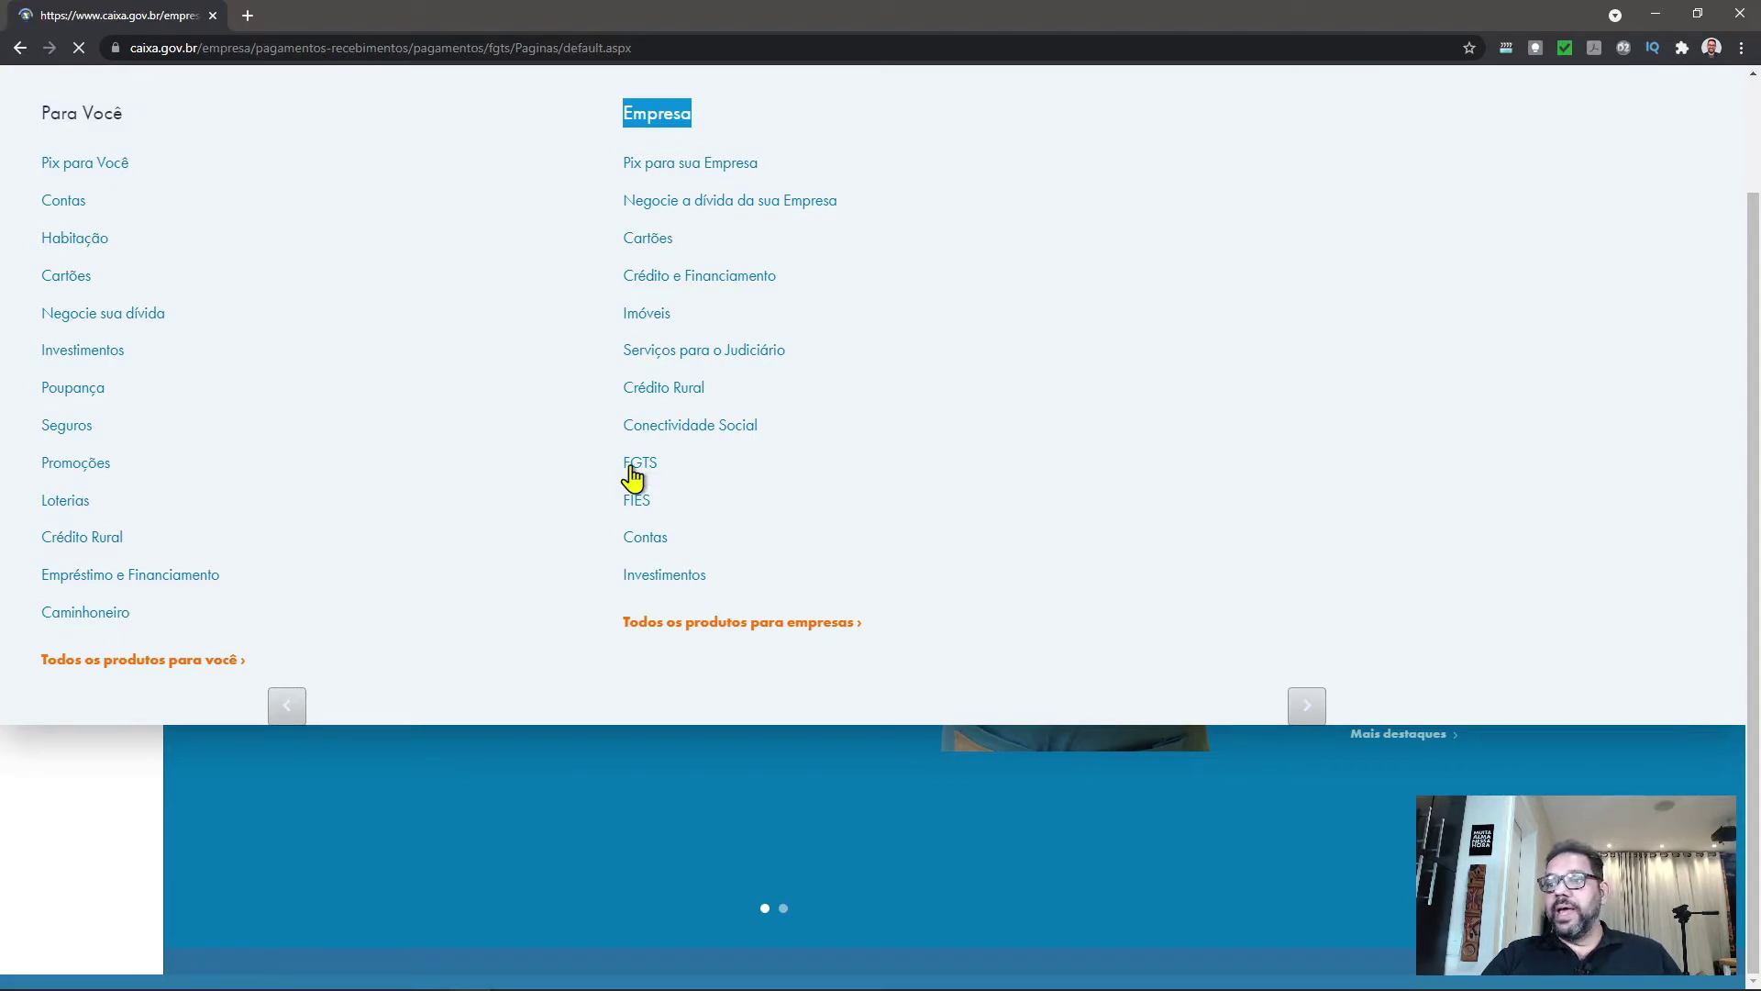
# - Open the Edital Eletrônico consultation from the options on the company FGTS page
pyautogui.scroll(-3, 590, 569)
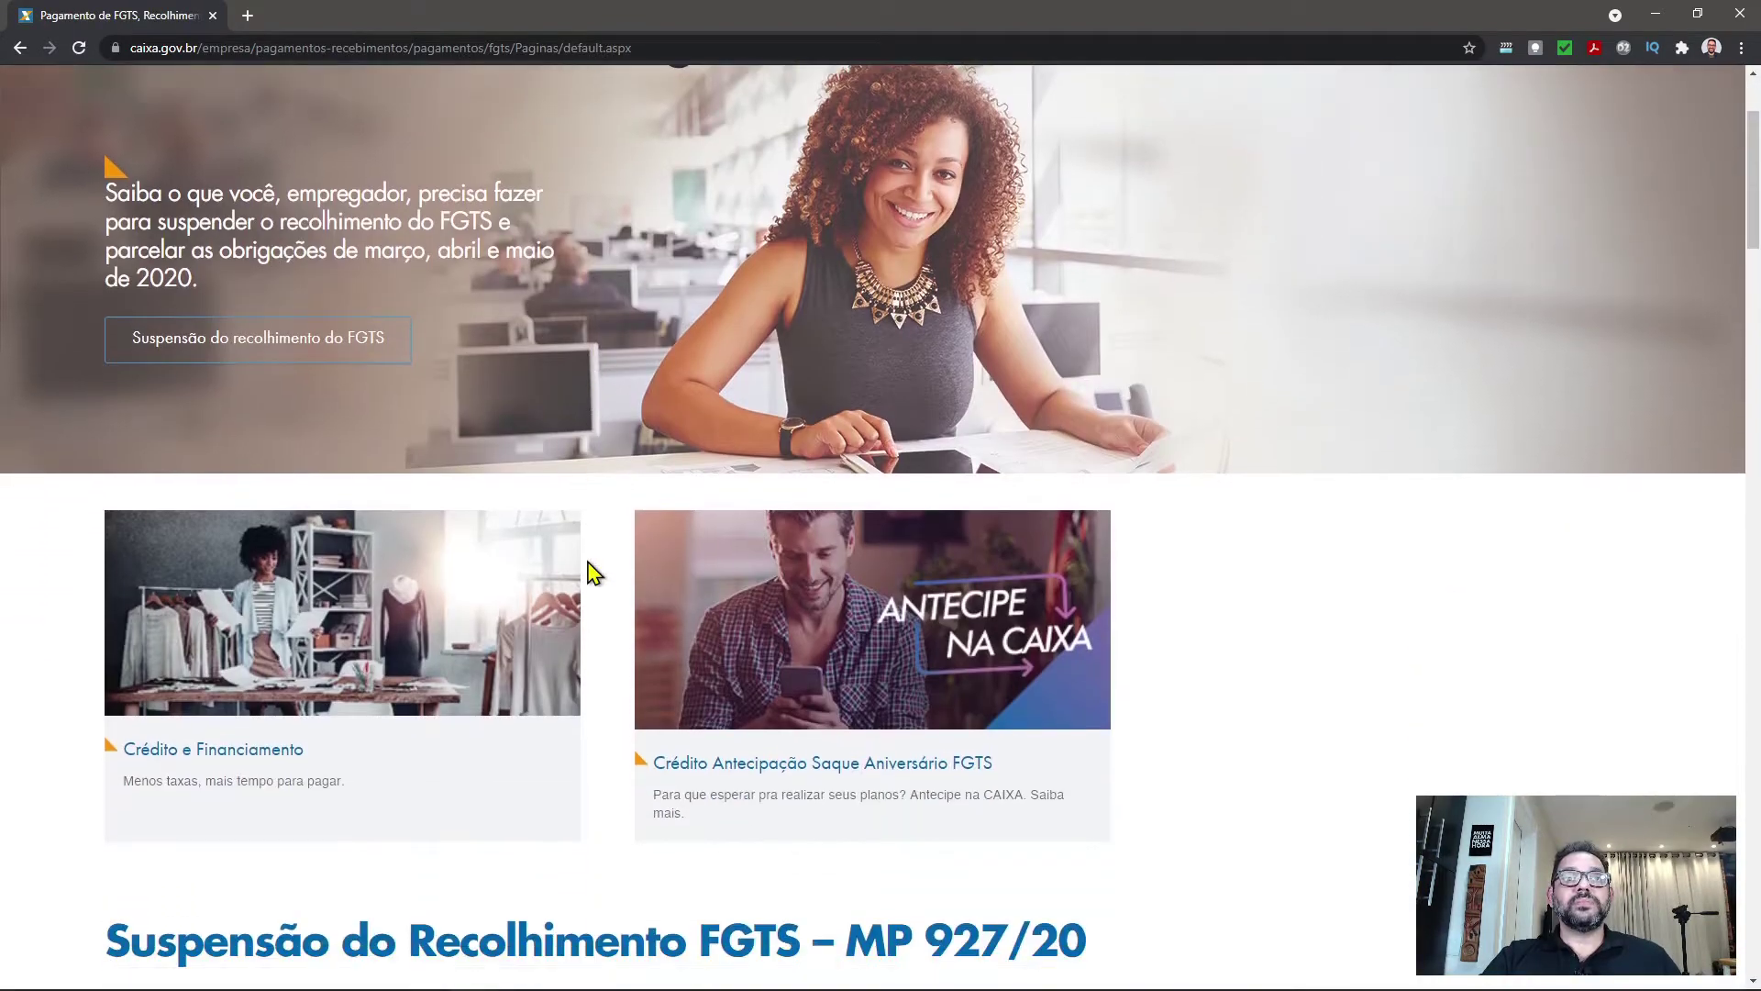
pyautogui.scroll(-5, 592, 574)
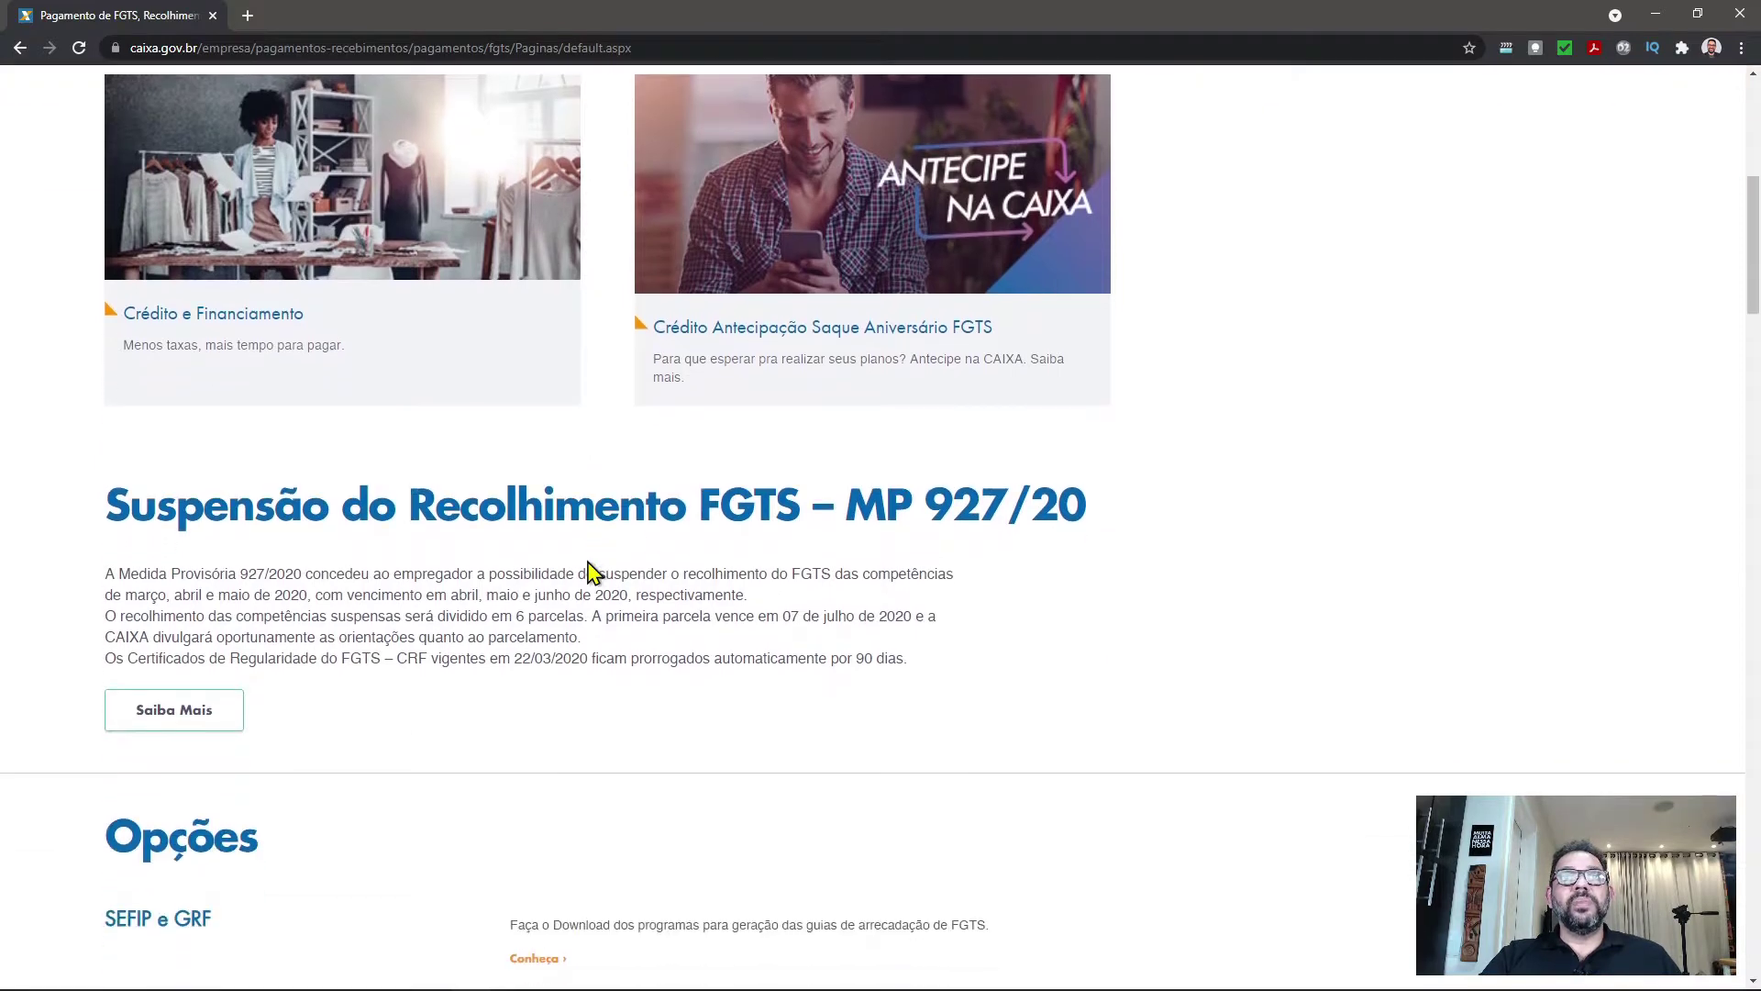
pyautogui.scroll(-7, 592, 573)
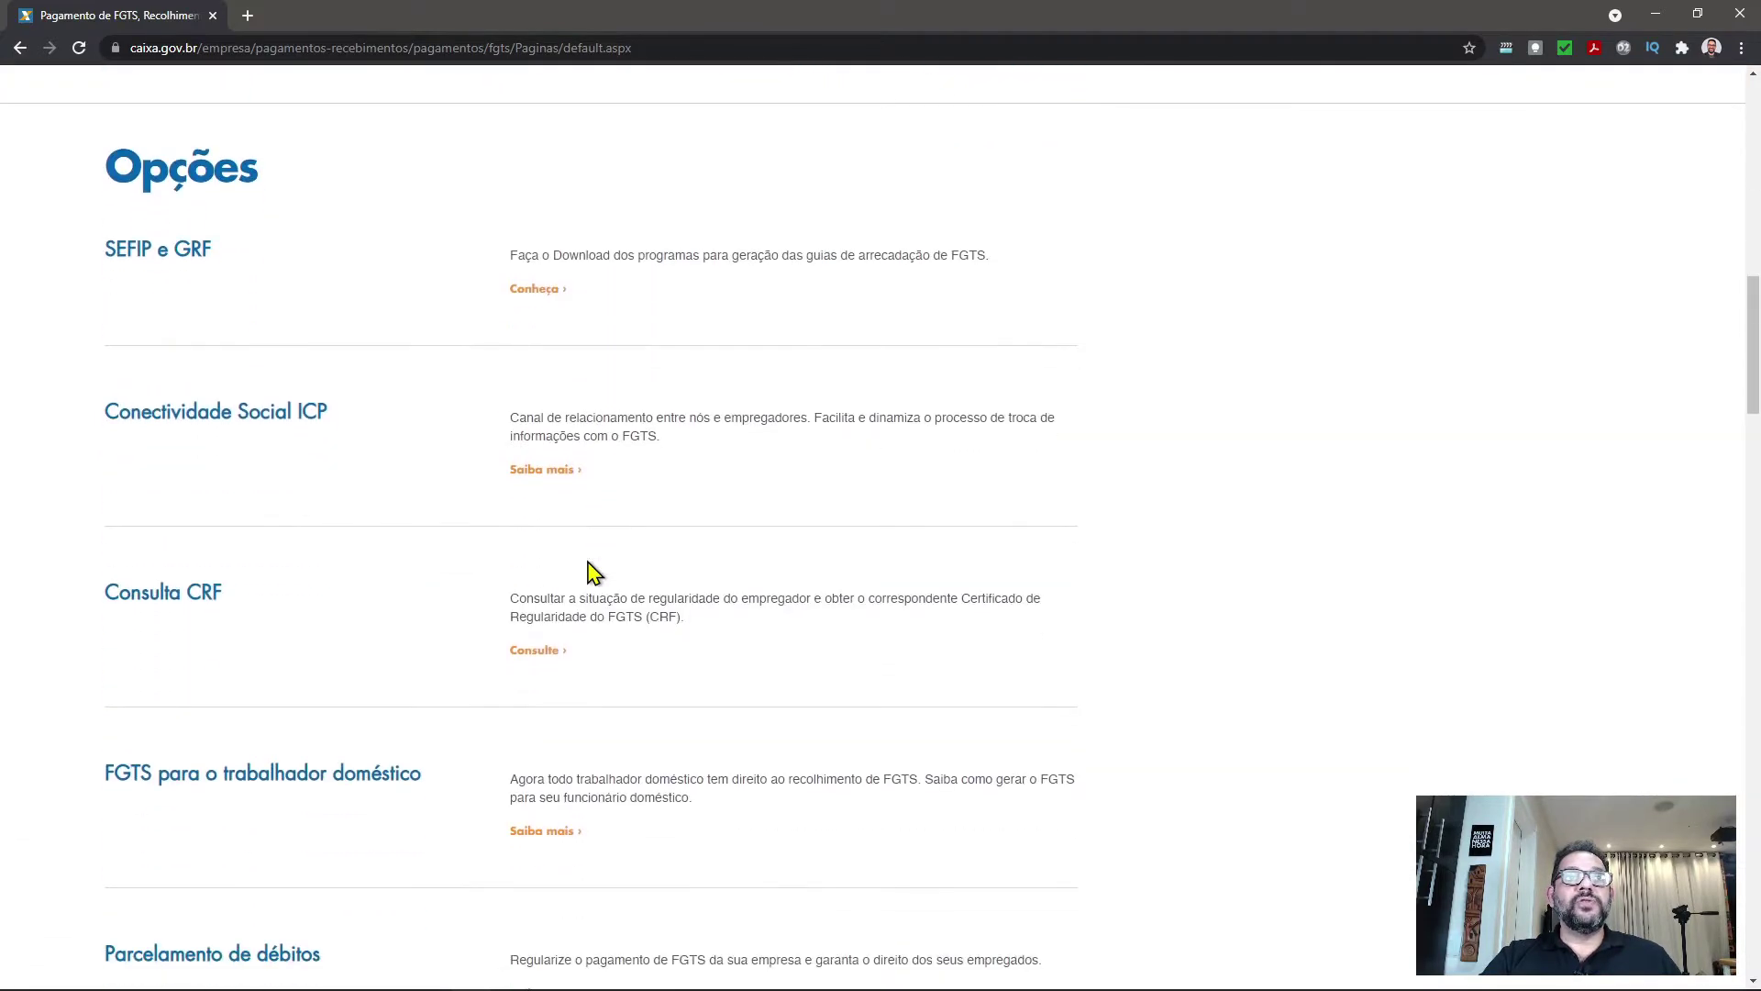
pyautogui.scroll(-8, 592, 573)
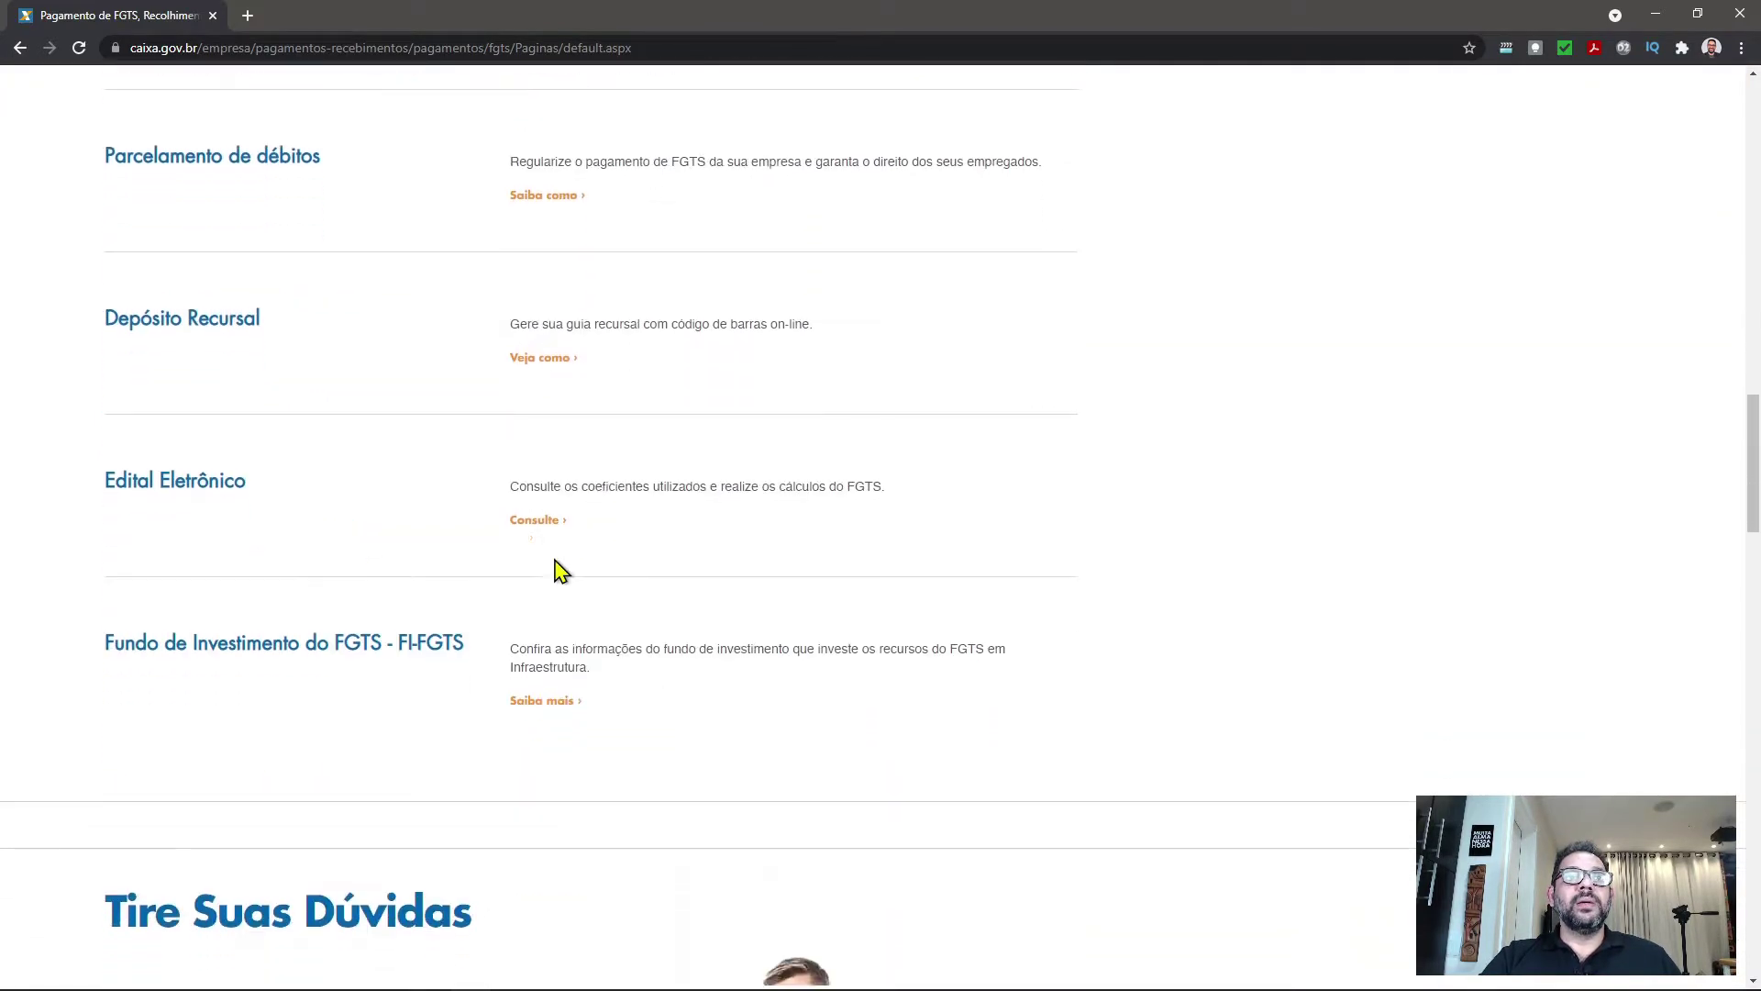
pyautogui.click(188, 495)
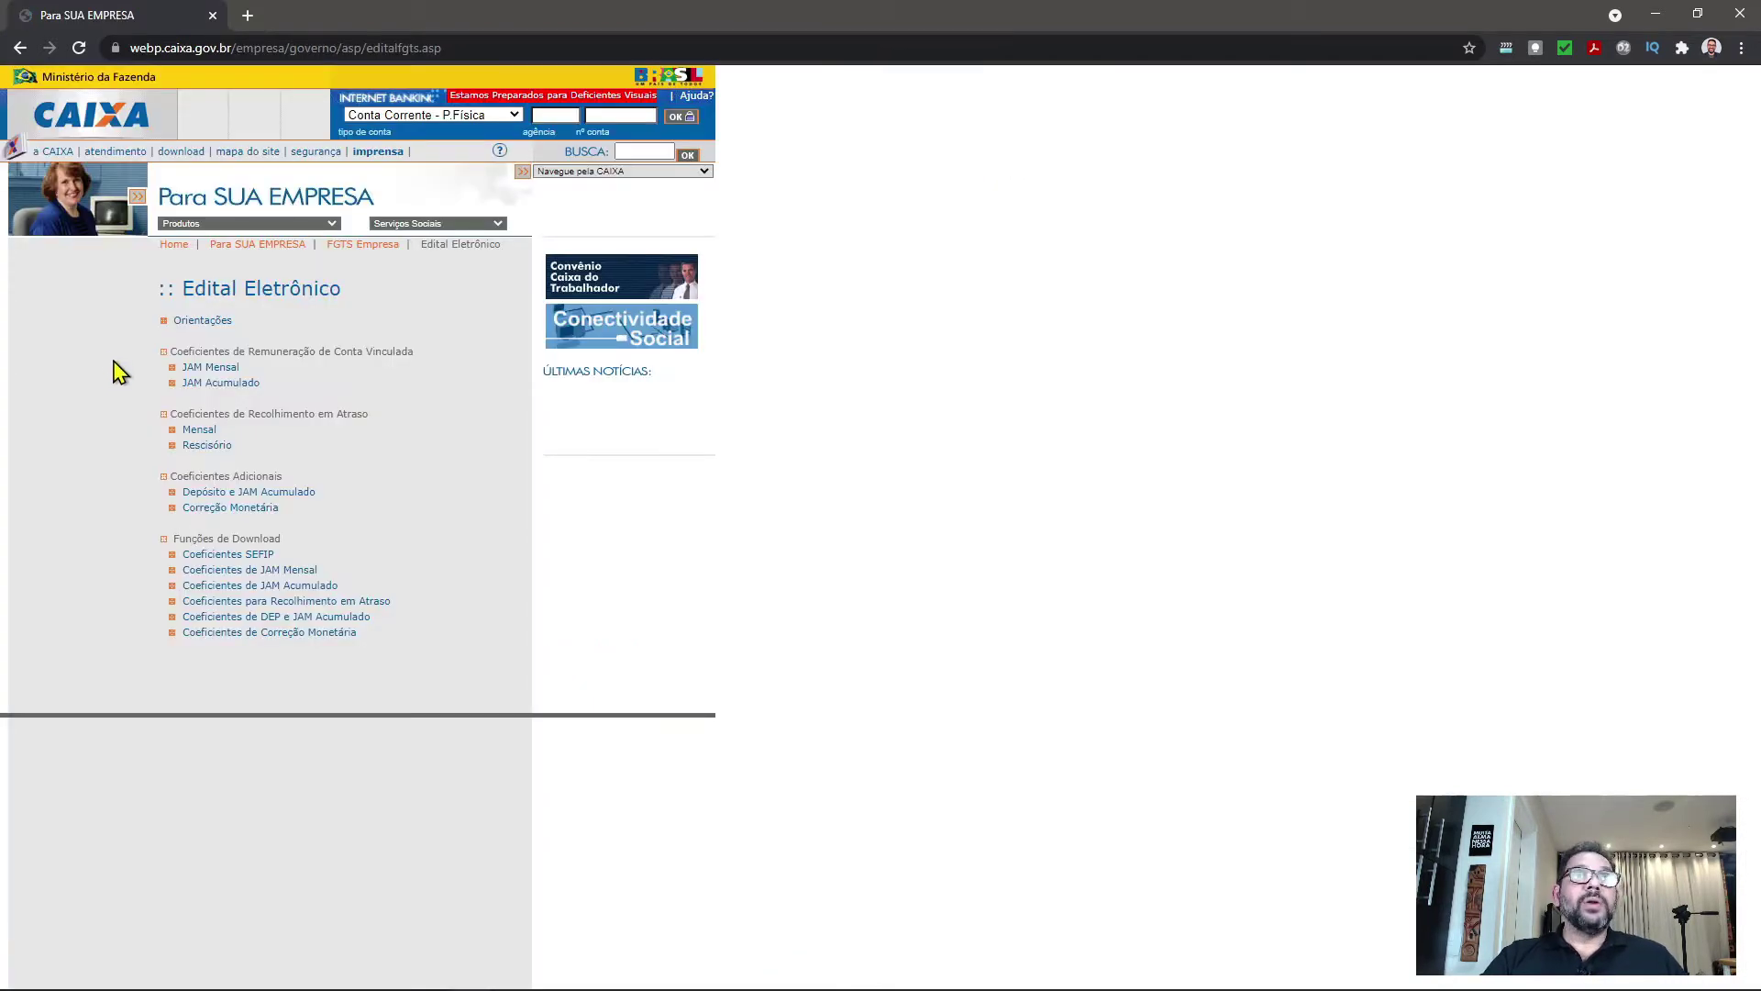
# - Enlarge the Edital Eletrônico page and open JAM Acumulado under Coeficientes de Remuneração de Conta Vinculada
pyautogui.hotkey('ctrl', '+')
pyautogui.hotkey('ctrl', '+')
pyautogui.hotkey('ctrl', '+')
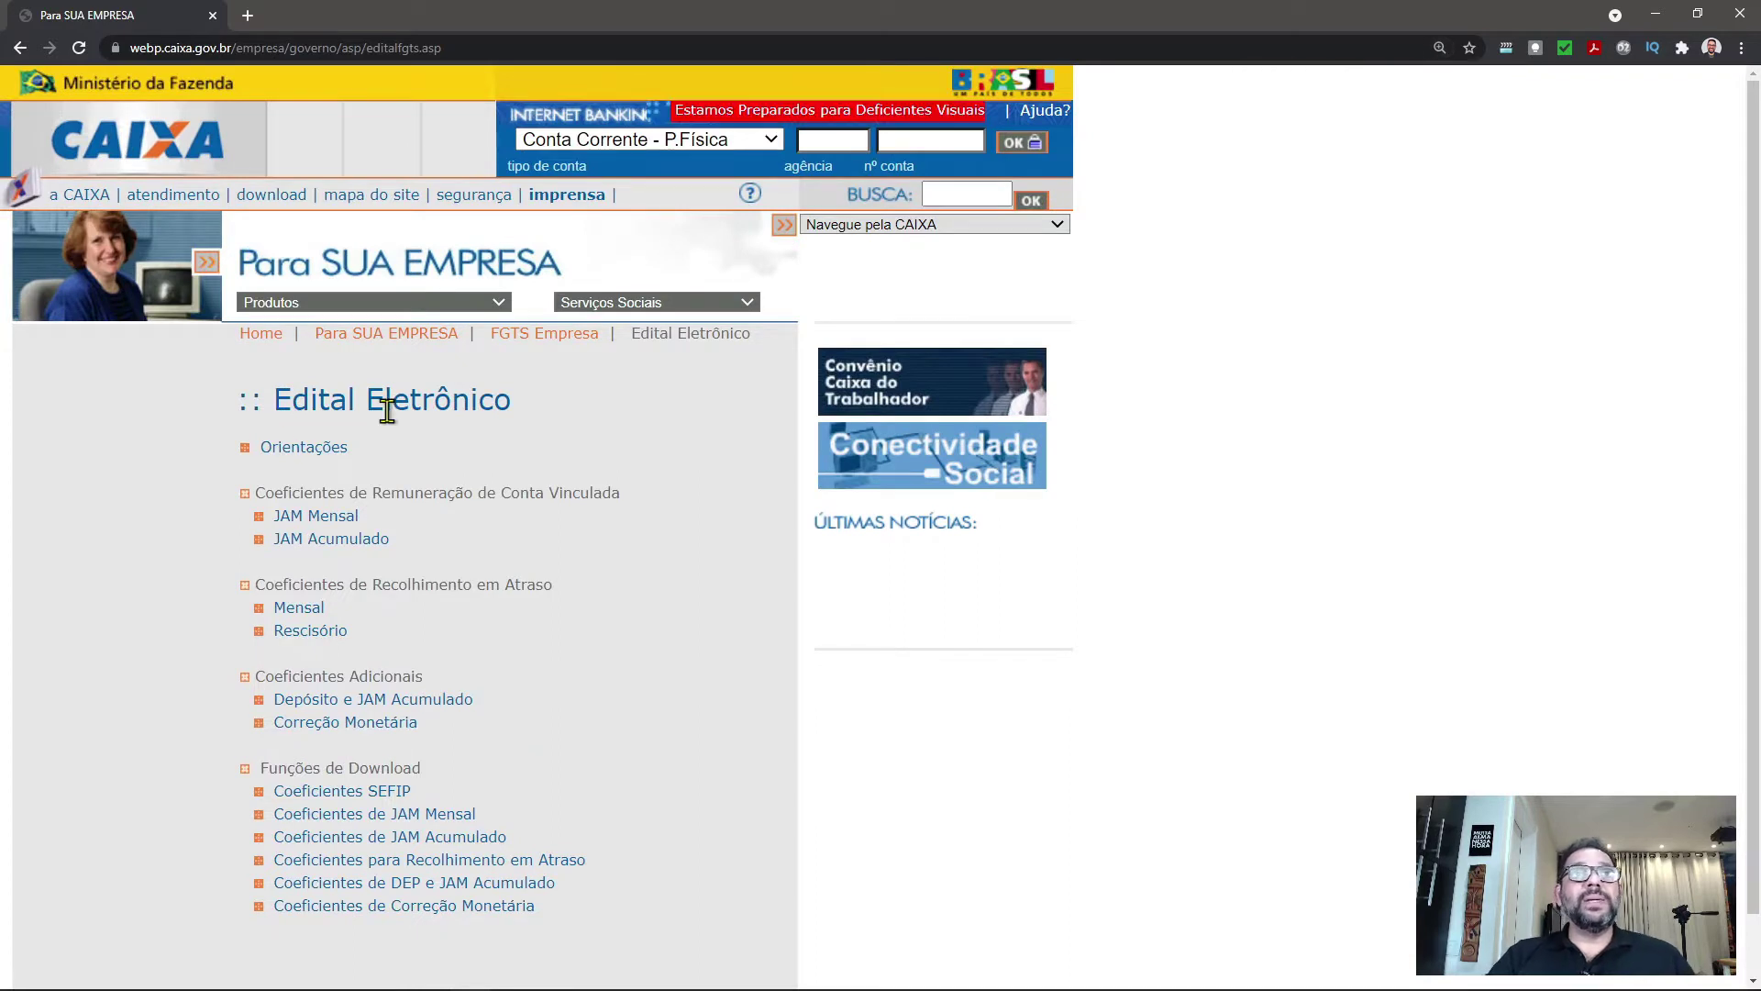
pyautogui.scroll(-1, 379, 545)
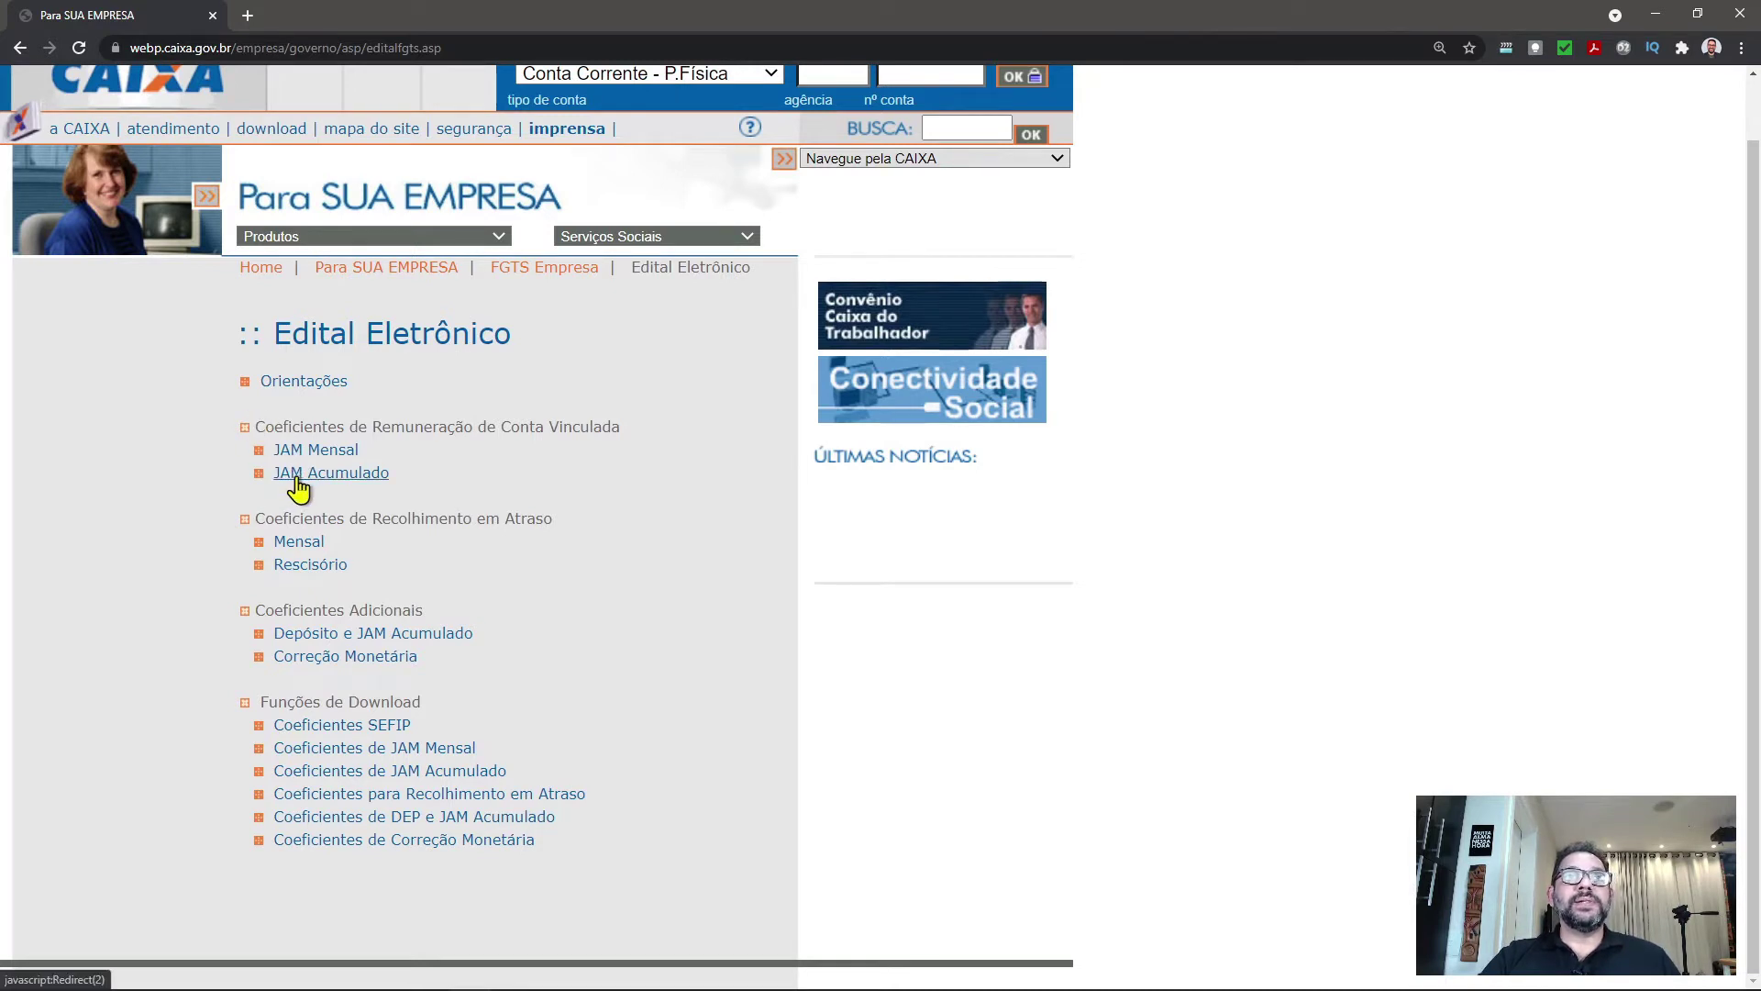
pyautogui.tripleClick(251, 426)
pyautogui.hotkey('ctrl', '+')
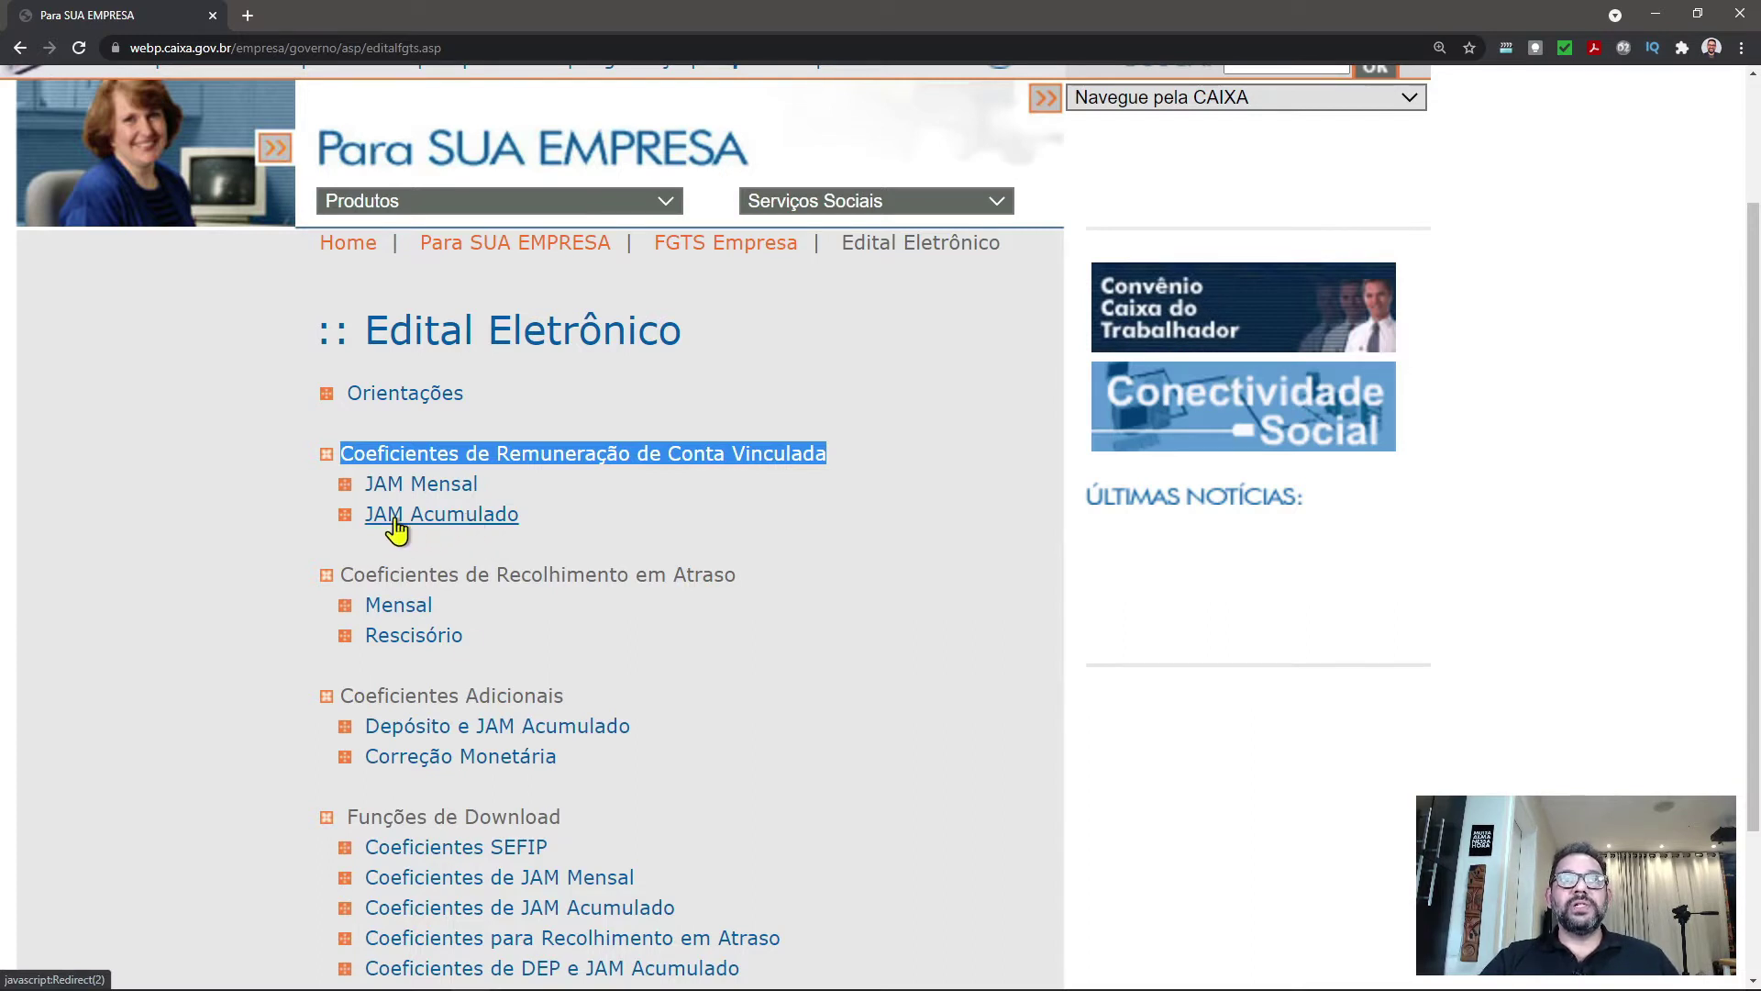
pyautogui.click(455, 525)
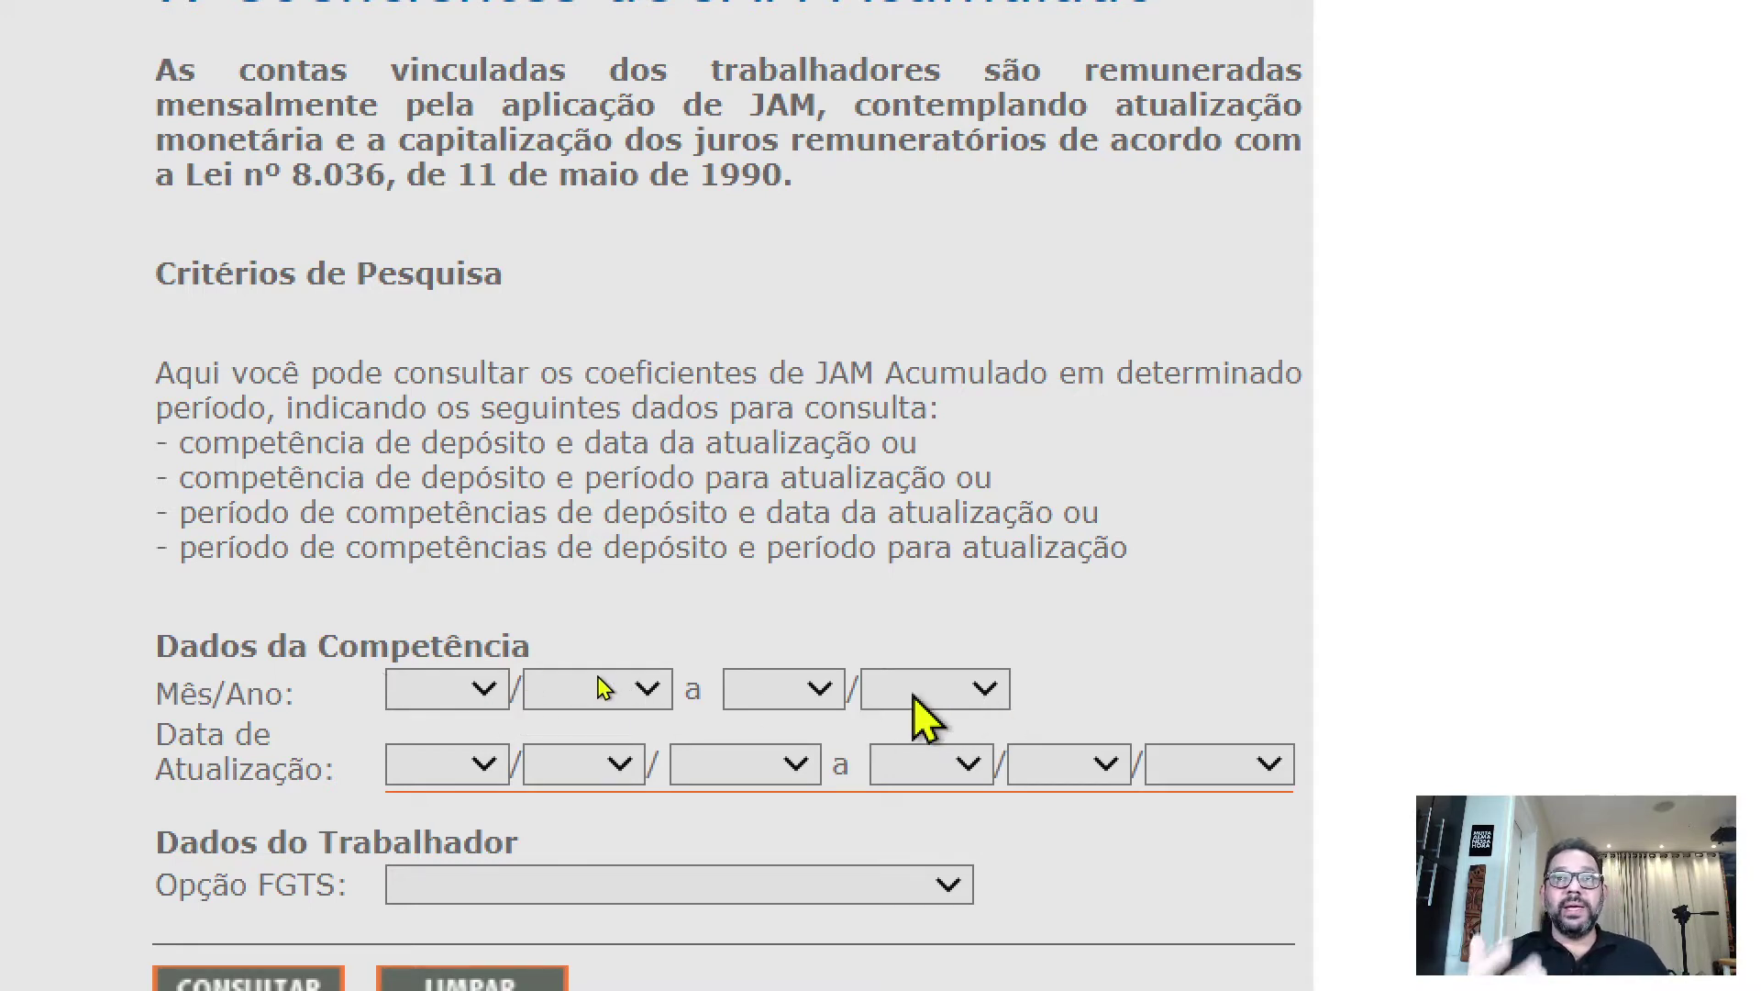
# - Switch to the Excel FGTS sheet, check the first and last competence months in the table, and return to the browser form
pyautogui.scroll(-3, 601, 686)
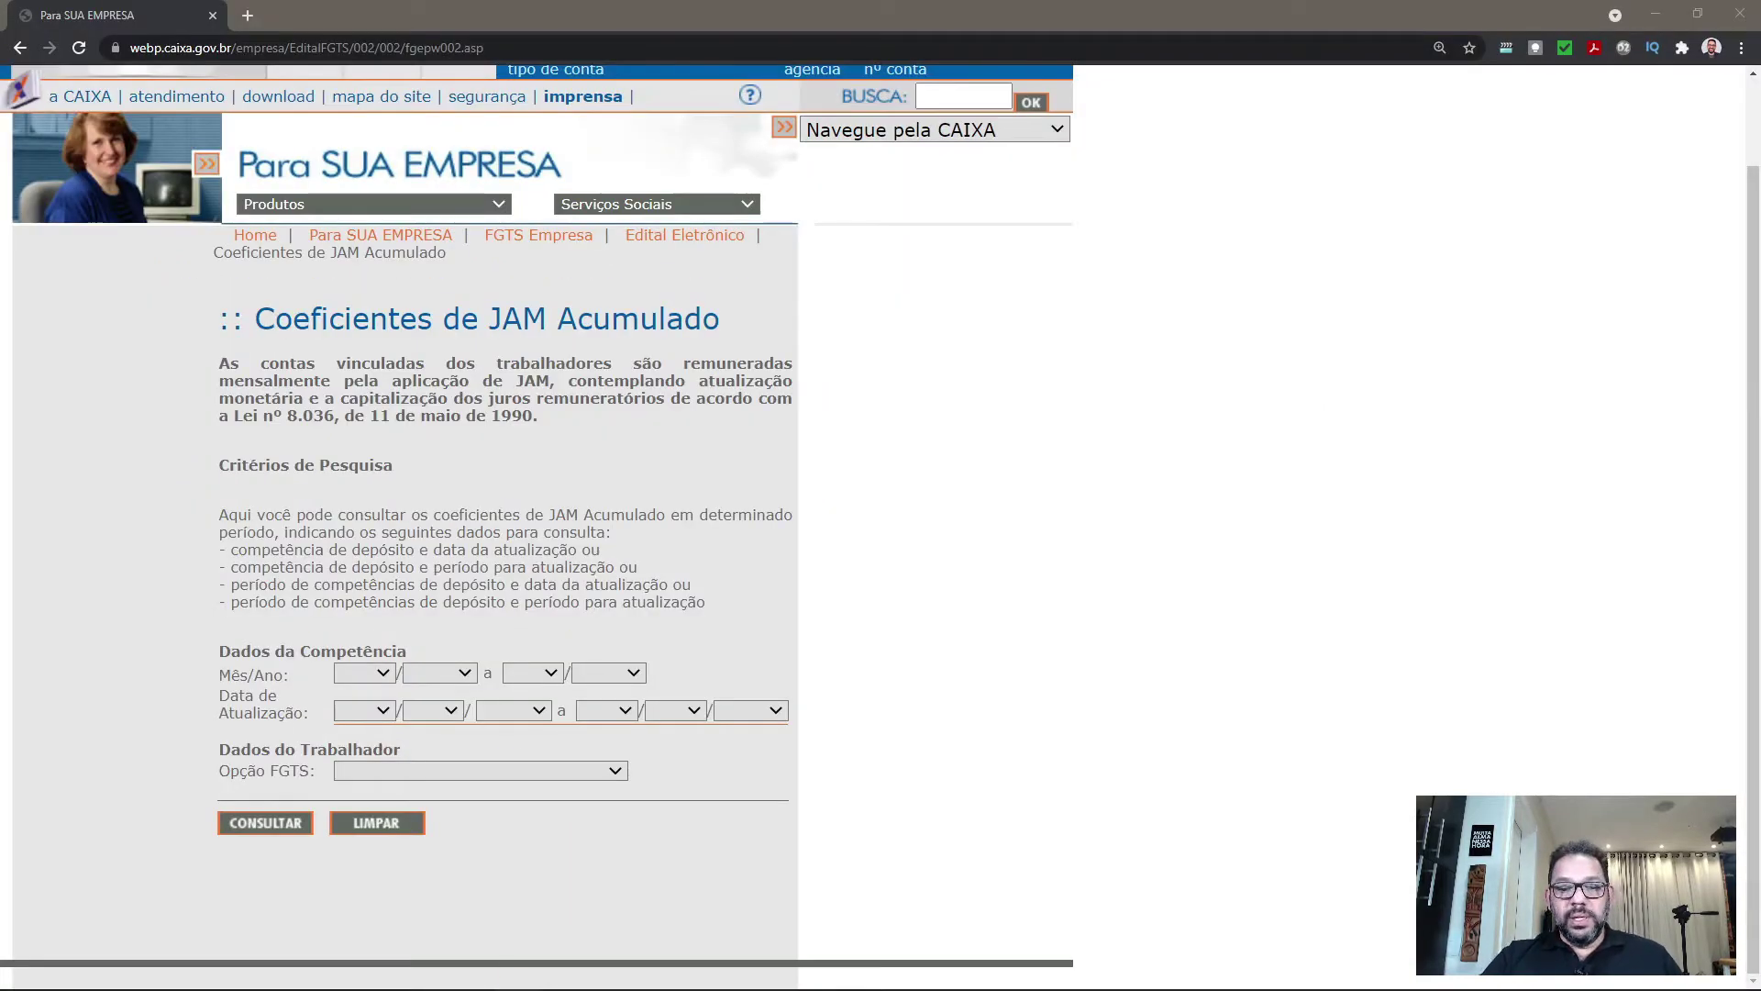
pyautogui.hotkey('alt', 'Tab')
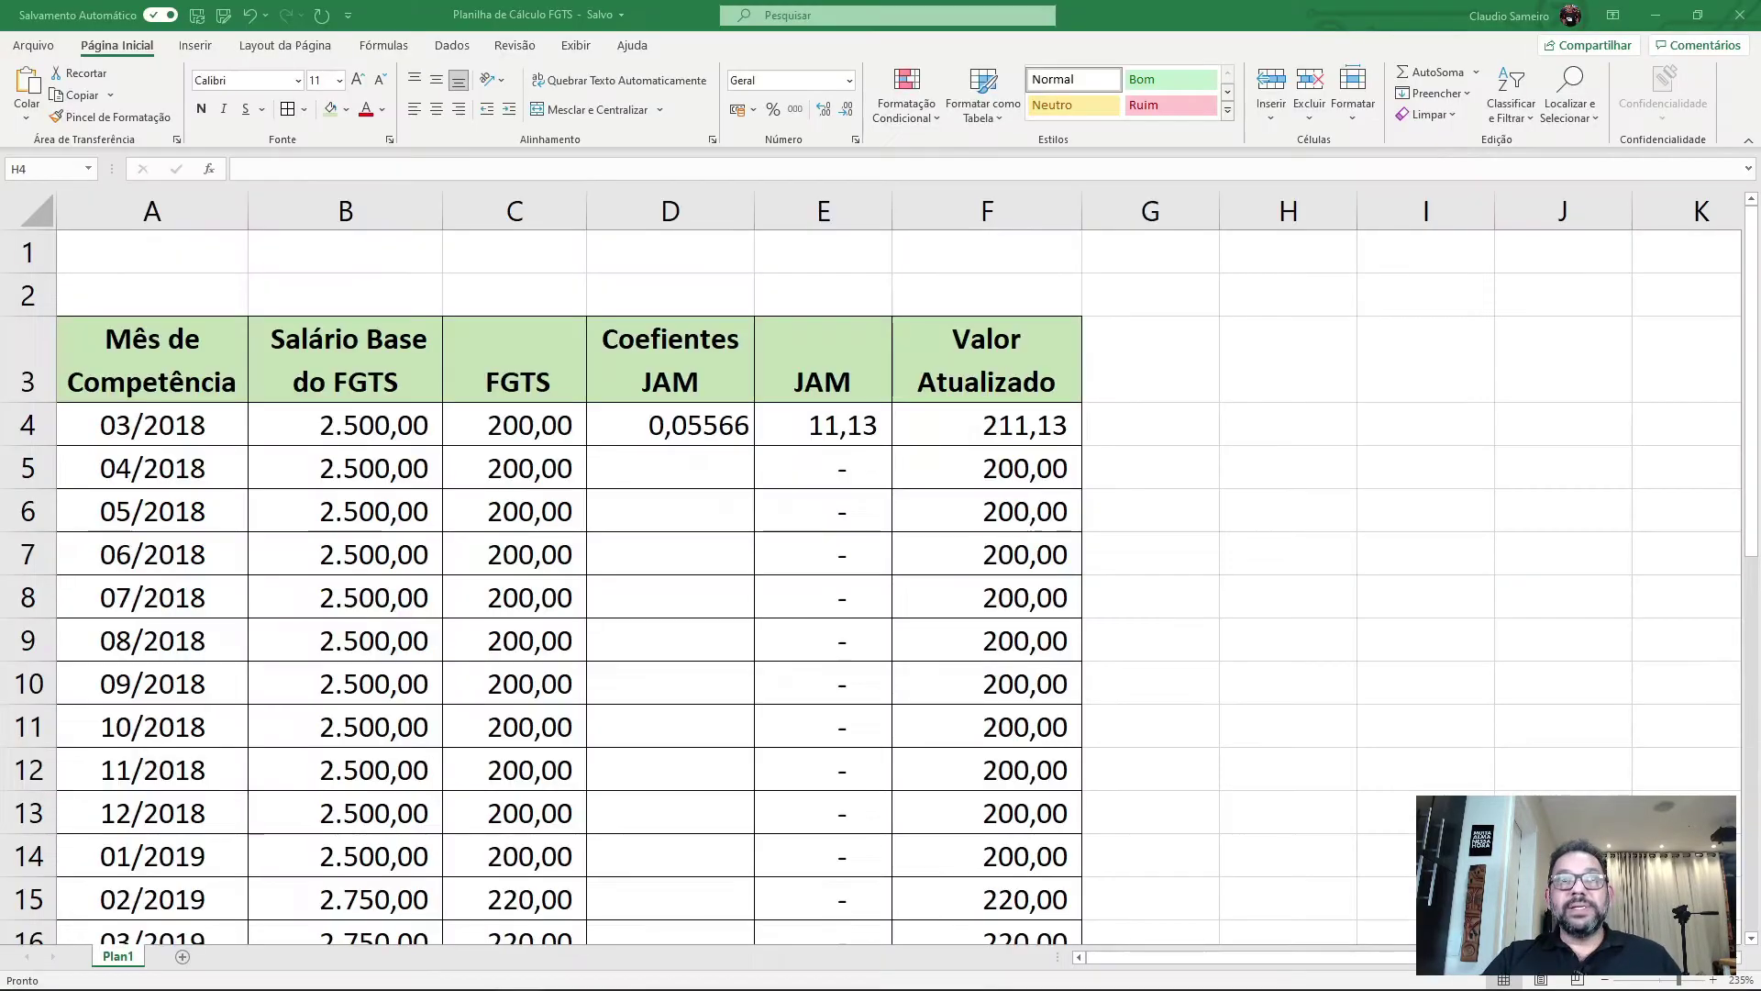
pyautogui.click(185, 424)
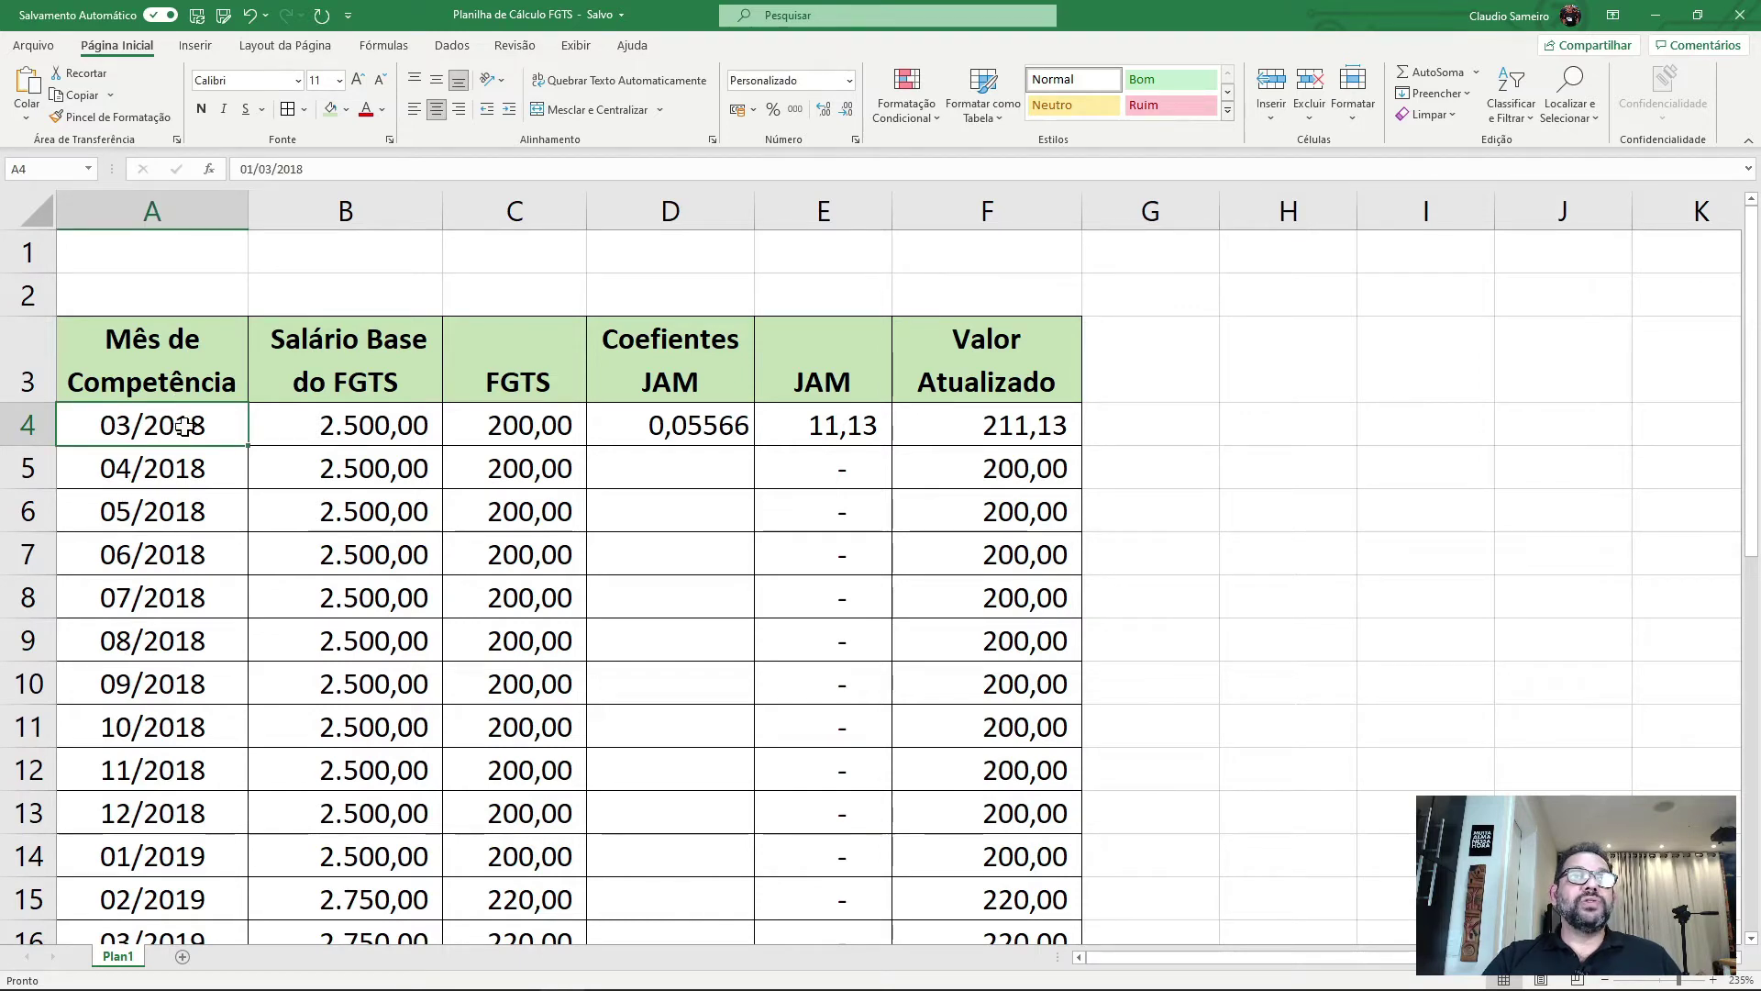
pyautogui.scroll(-11, 184, 437)
pyautogui.scroll(4, 185, 436)
pyautogui.click(196, 684)
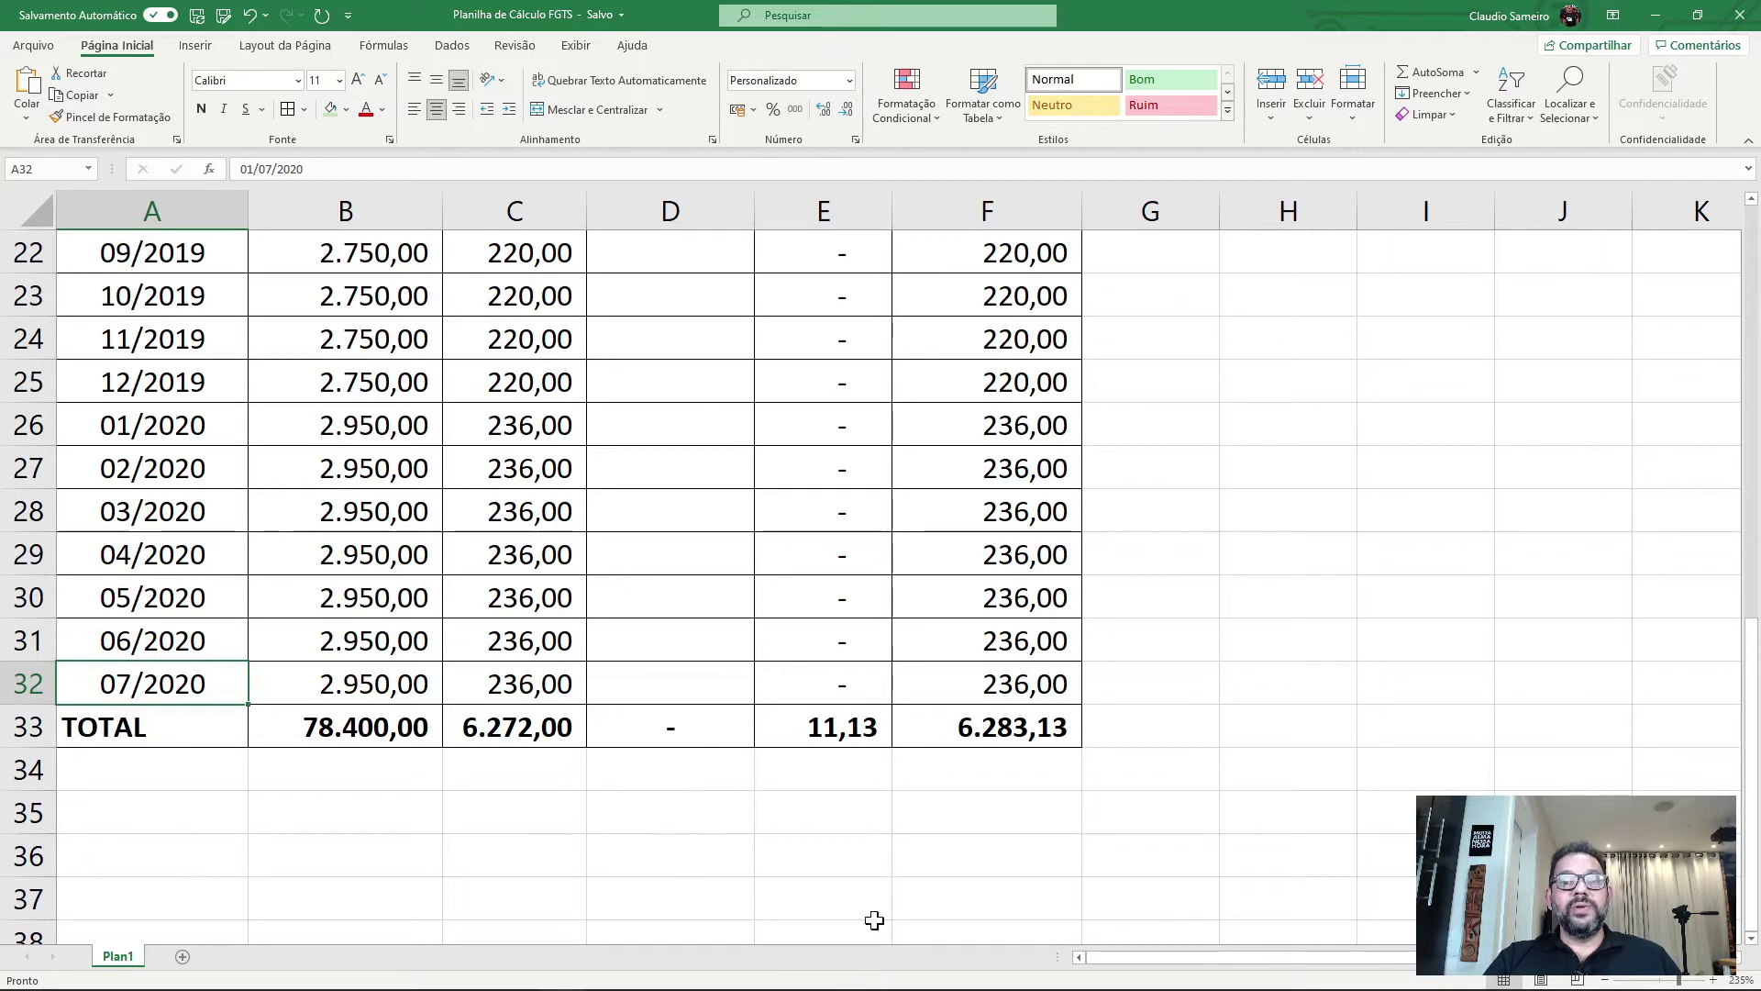
pyautogui.click(1659, 16)
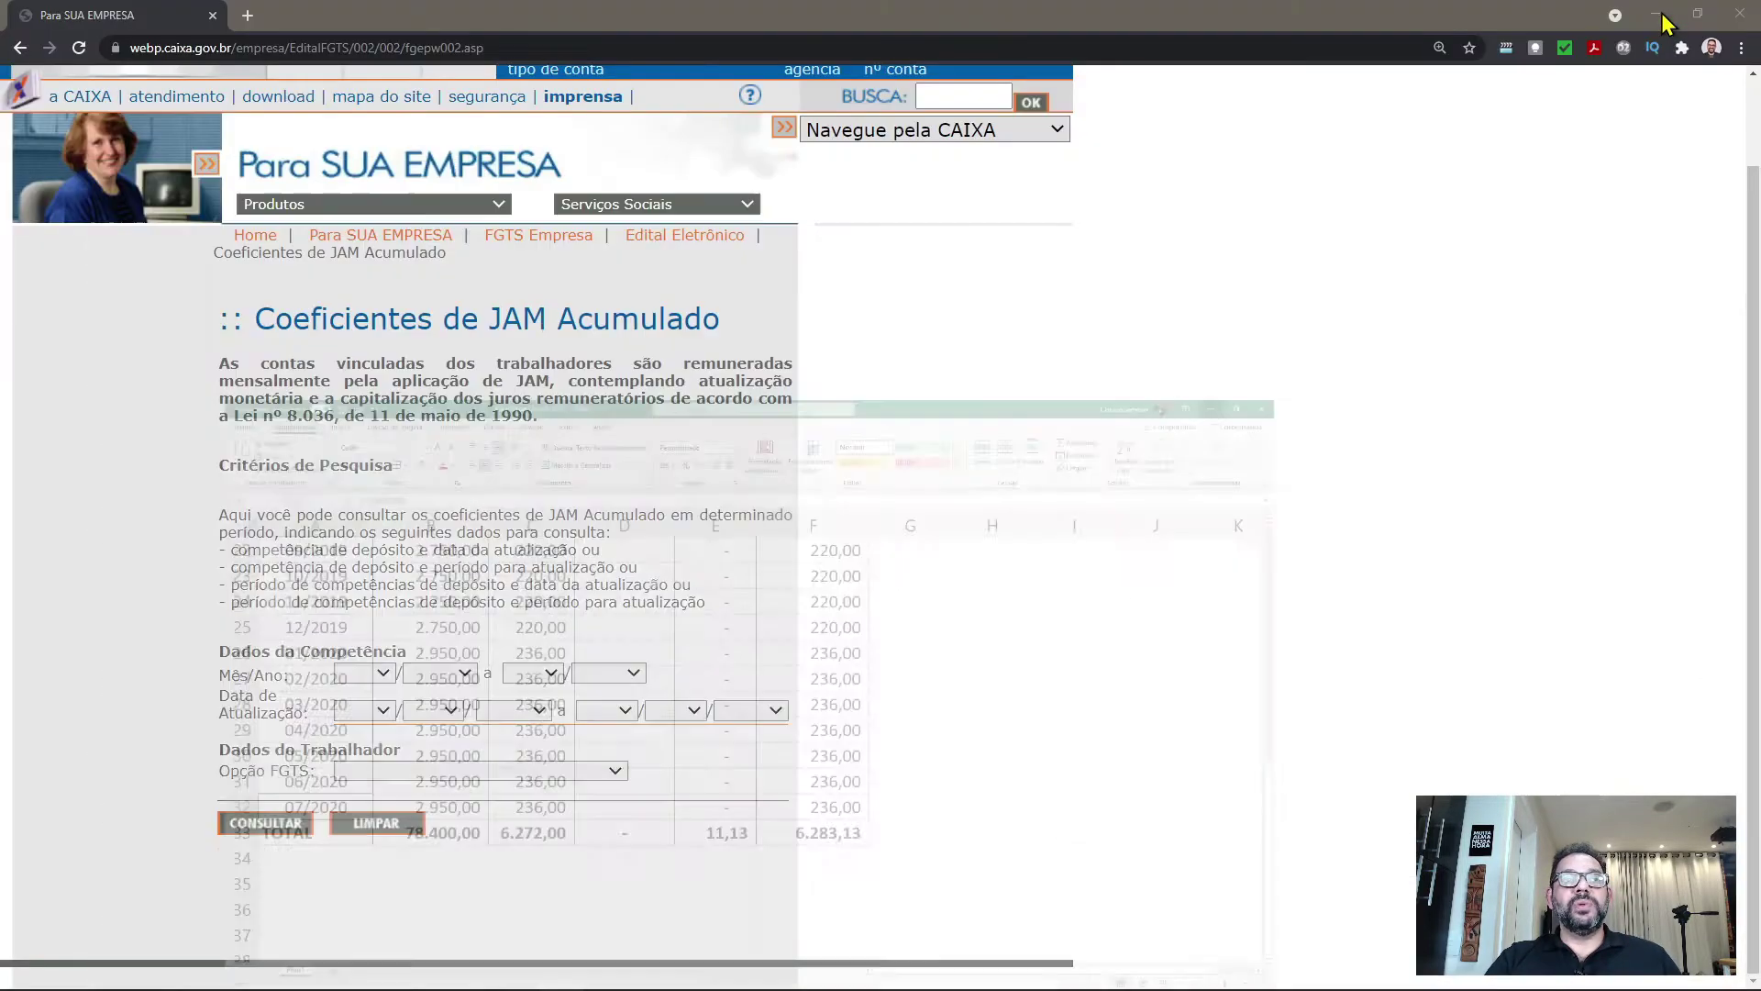
# - Set the competence period of the JAM Acumulado query from 03/2018 to 07/2020
pyautogui.click(386, 690)
pyautogui.click(366, 747)
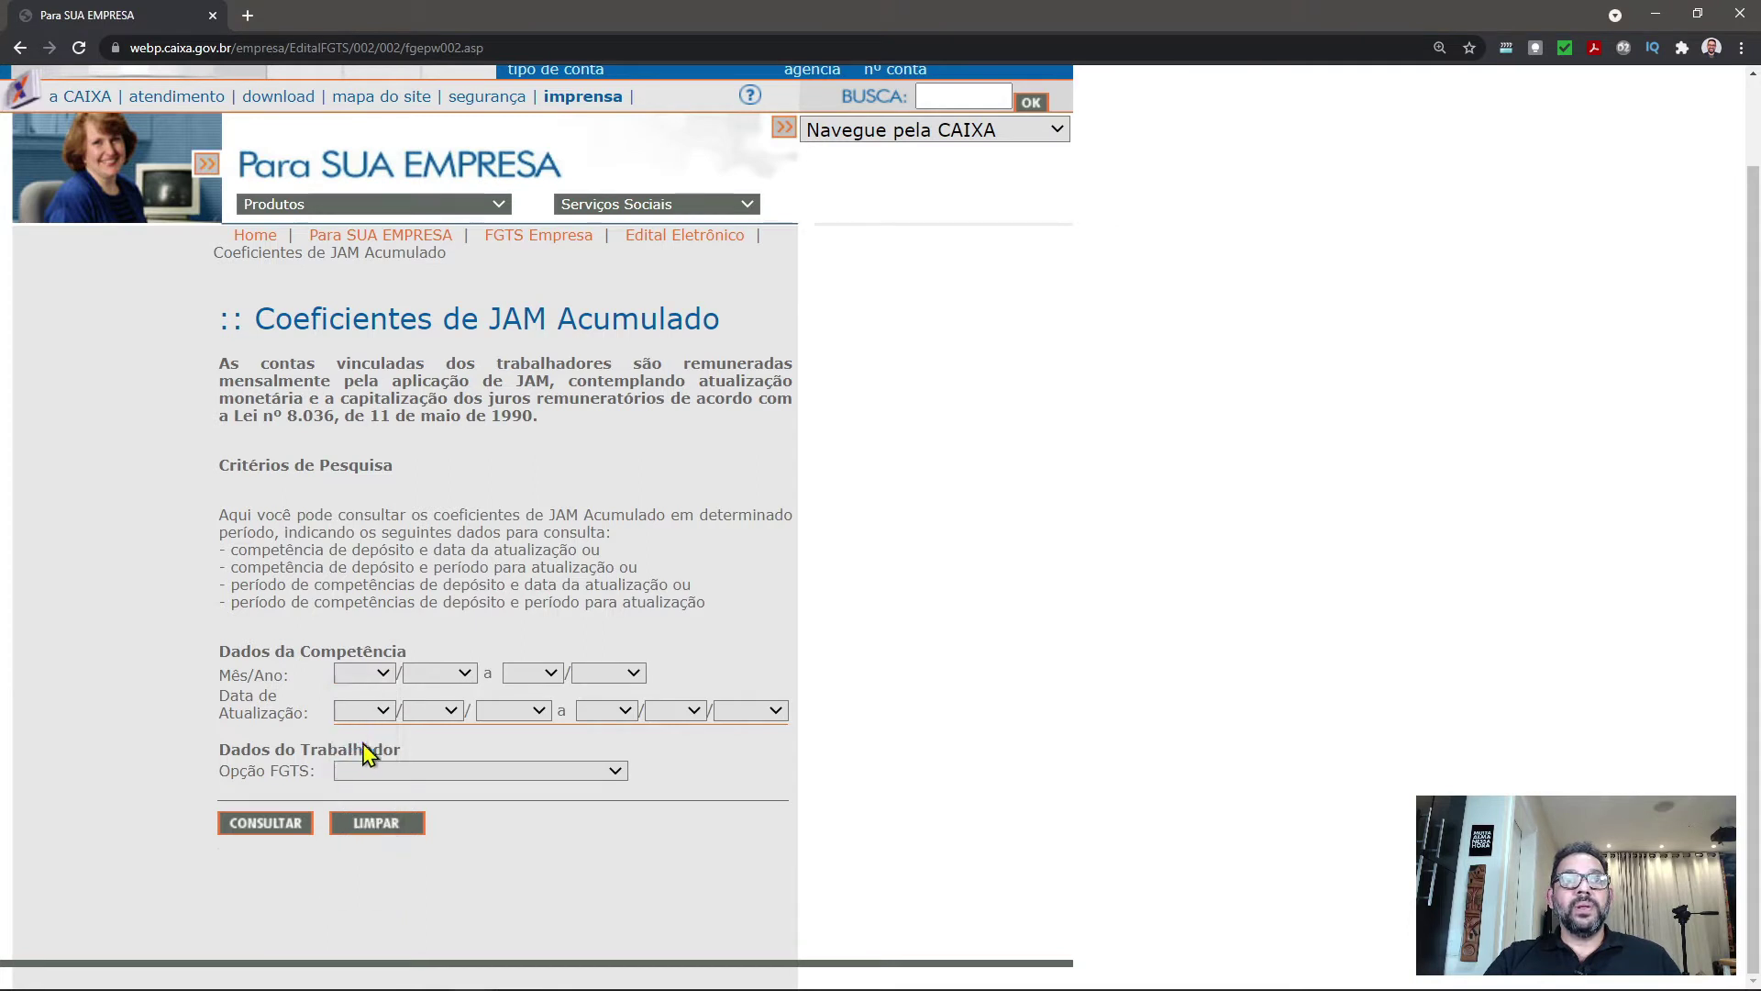
pyautogui.click(466, 683)
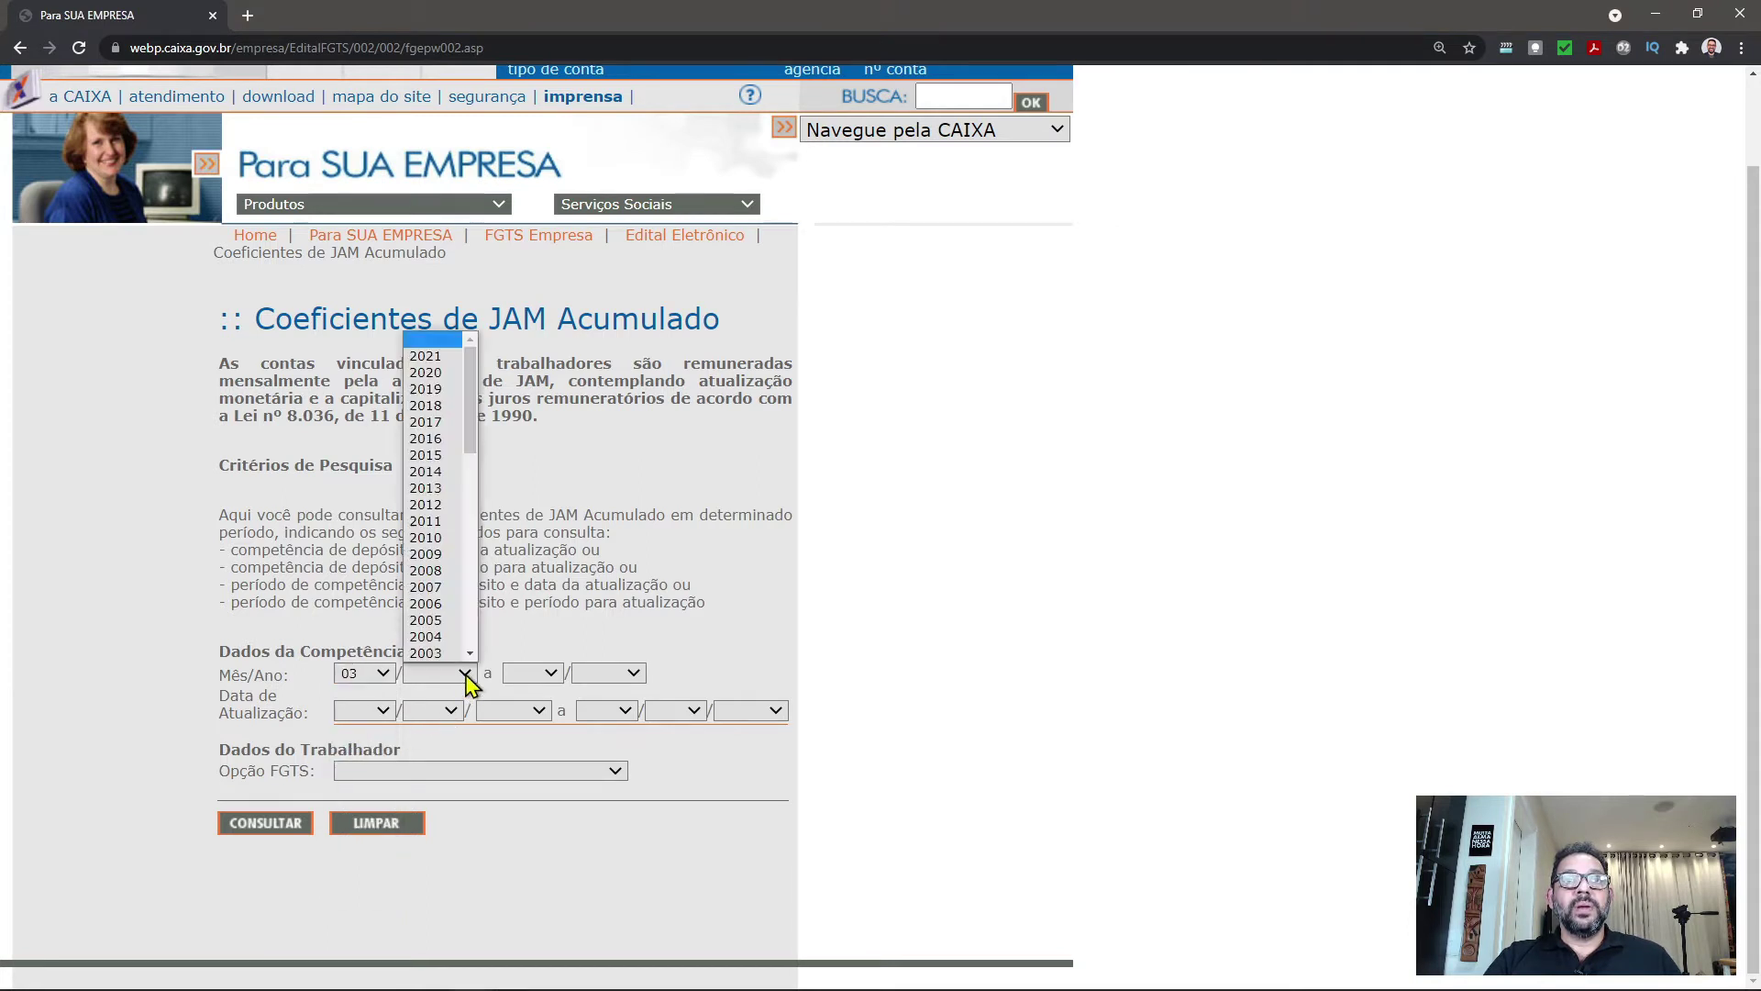
pyautogui.click(426, 405)
pyautogui.click(552, 677)
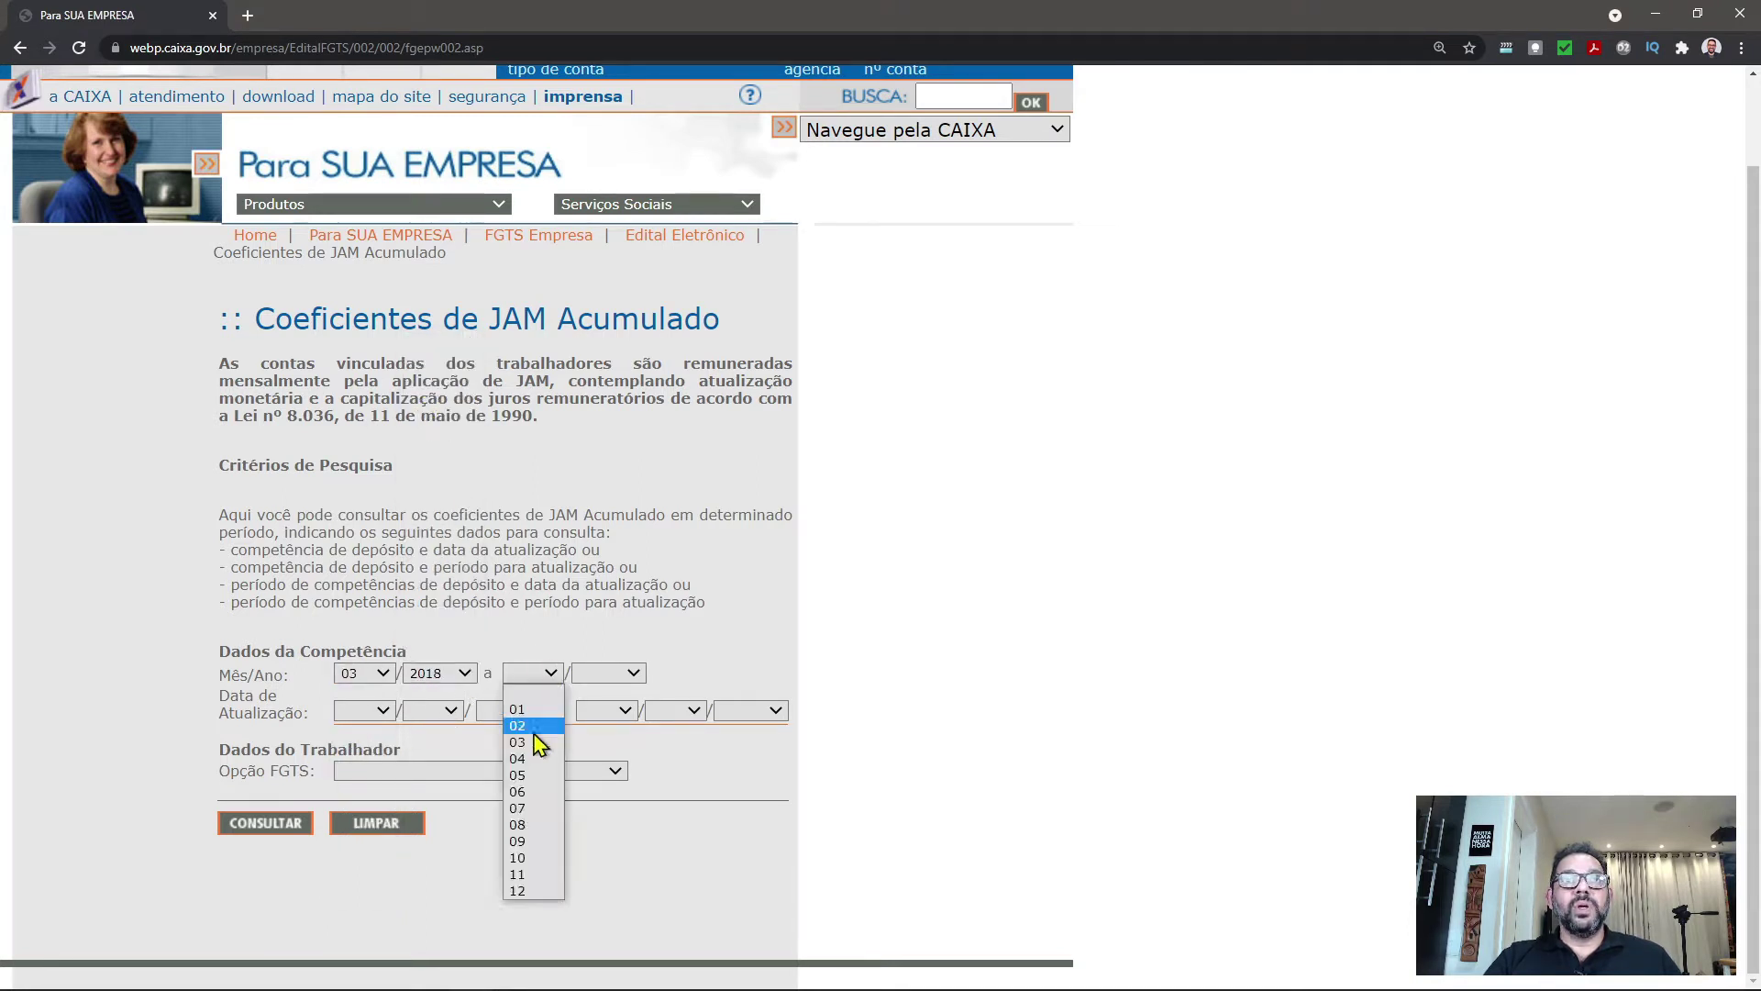
pyautogui.click(531, 809)
pyautogui.click(631, 679)
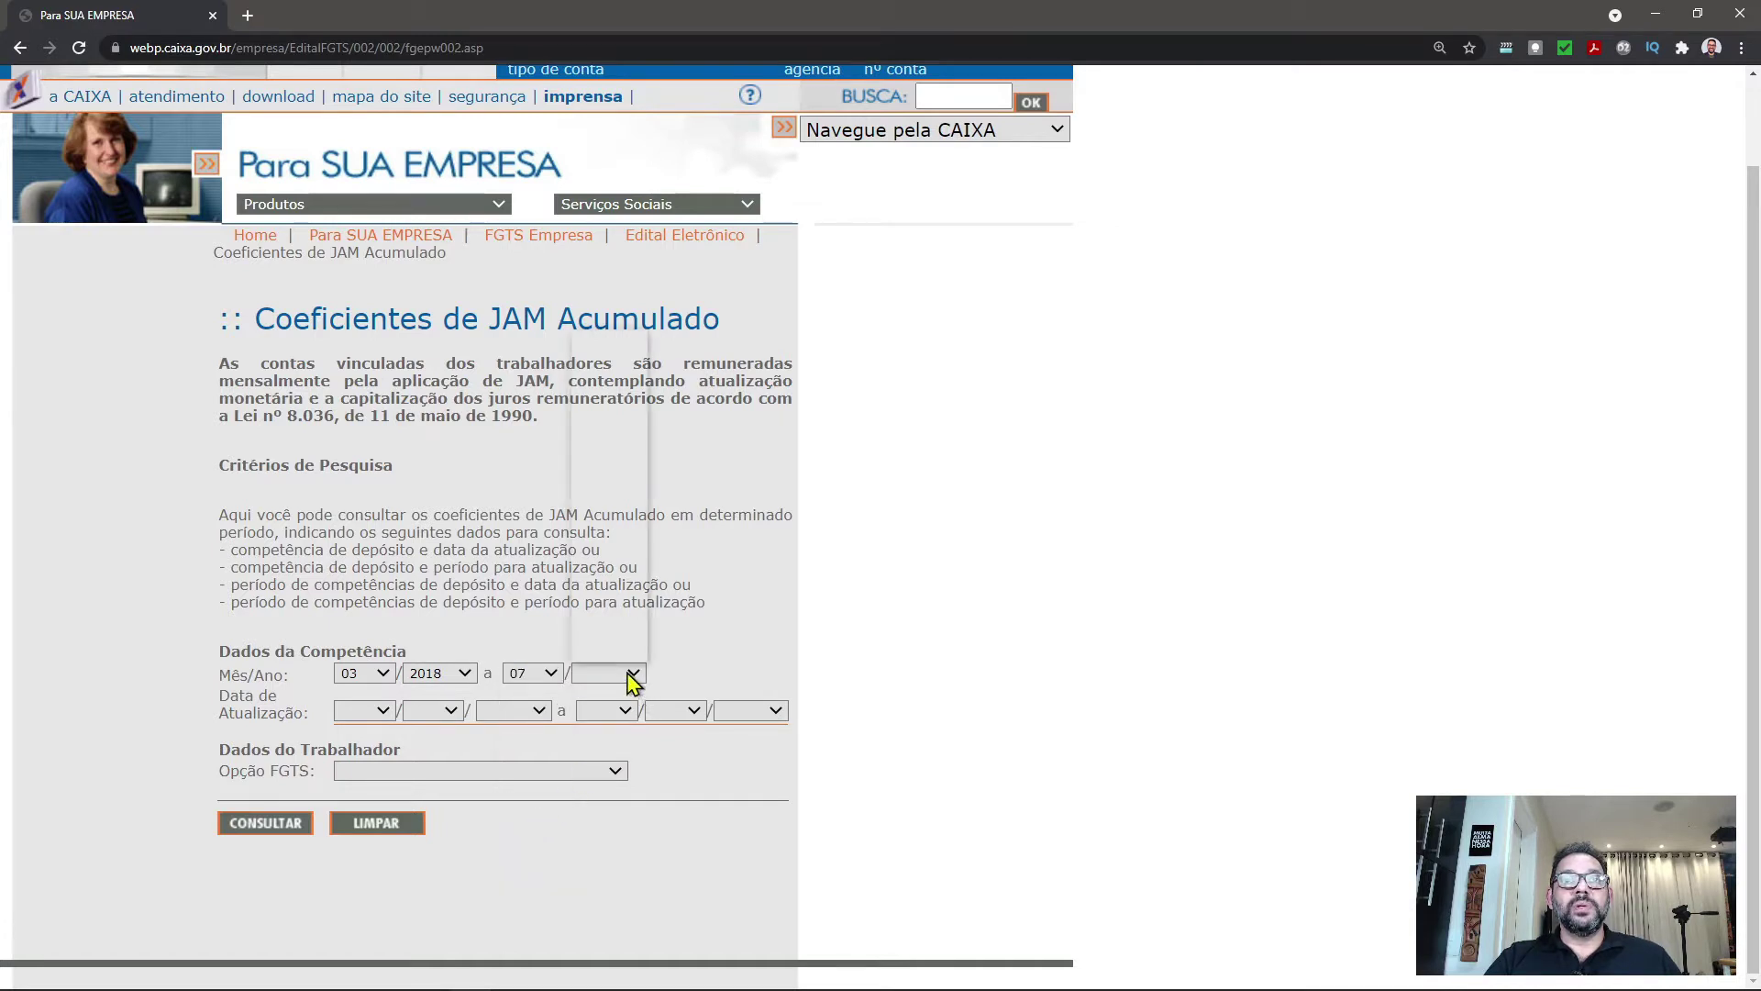
pyautogui.click(608, 384)
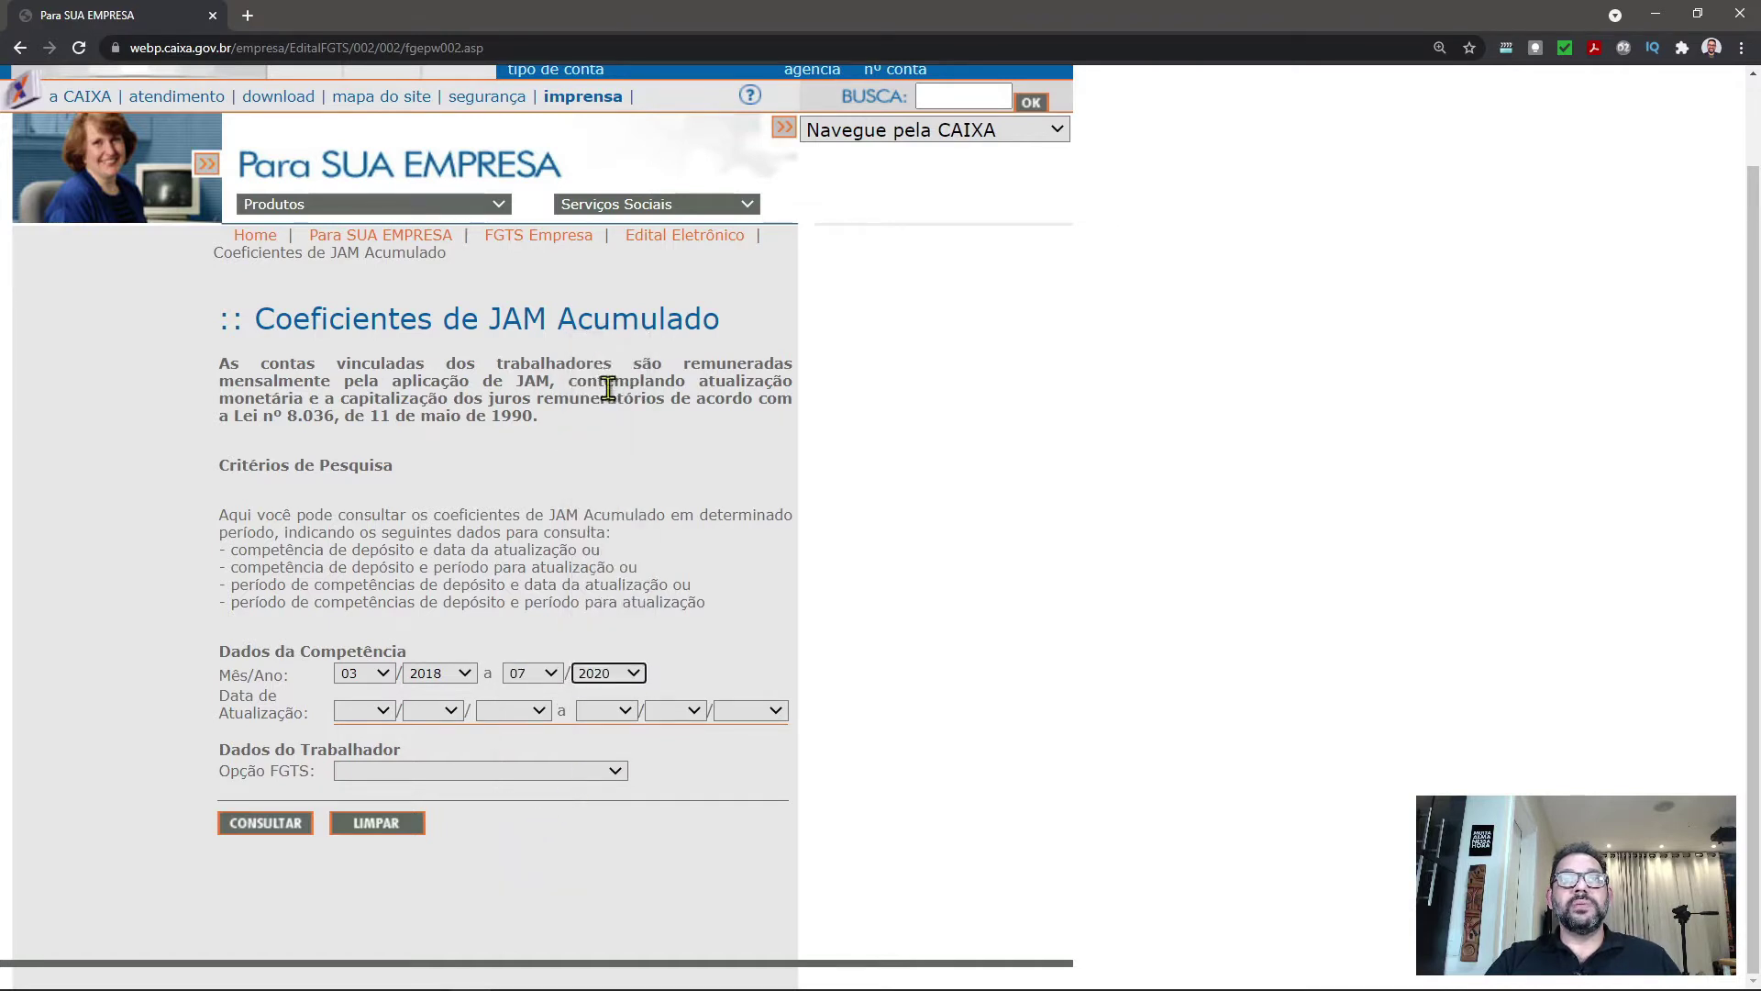
pyautogui.click(763, 633)
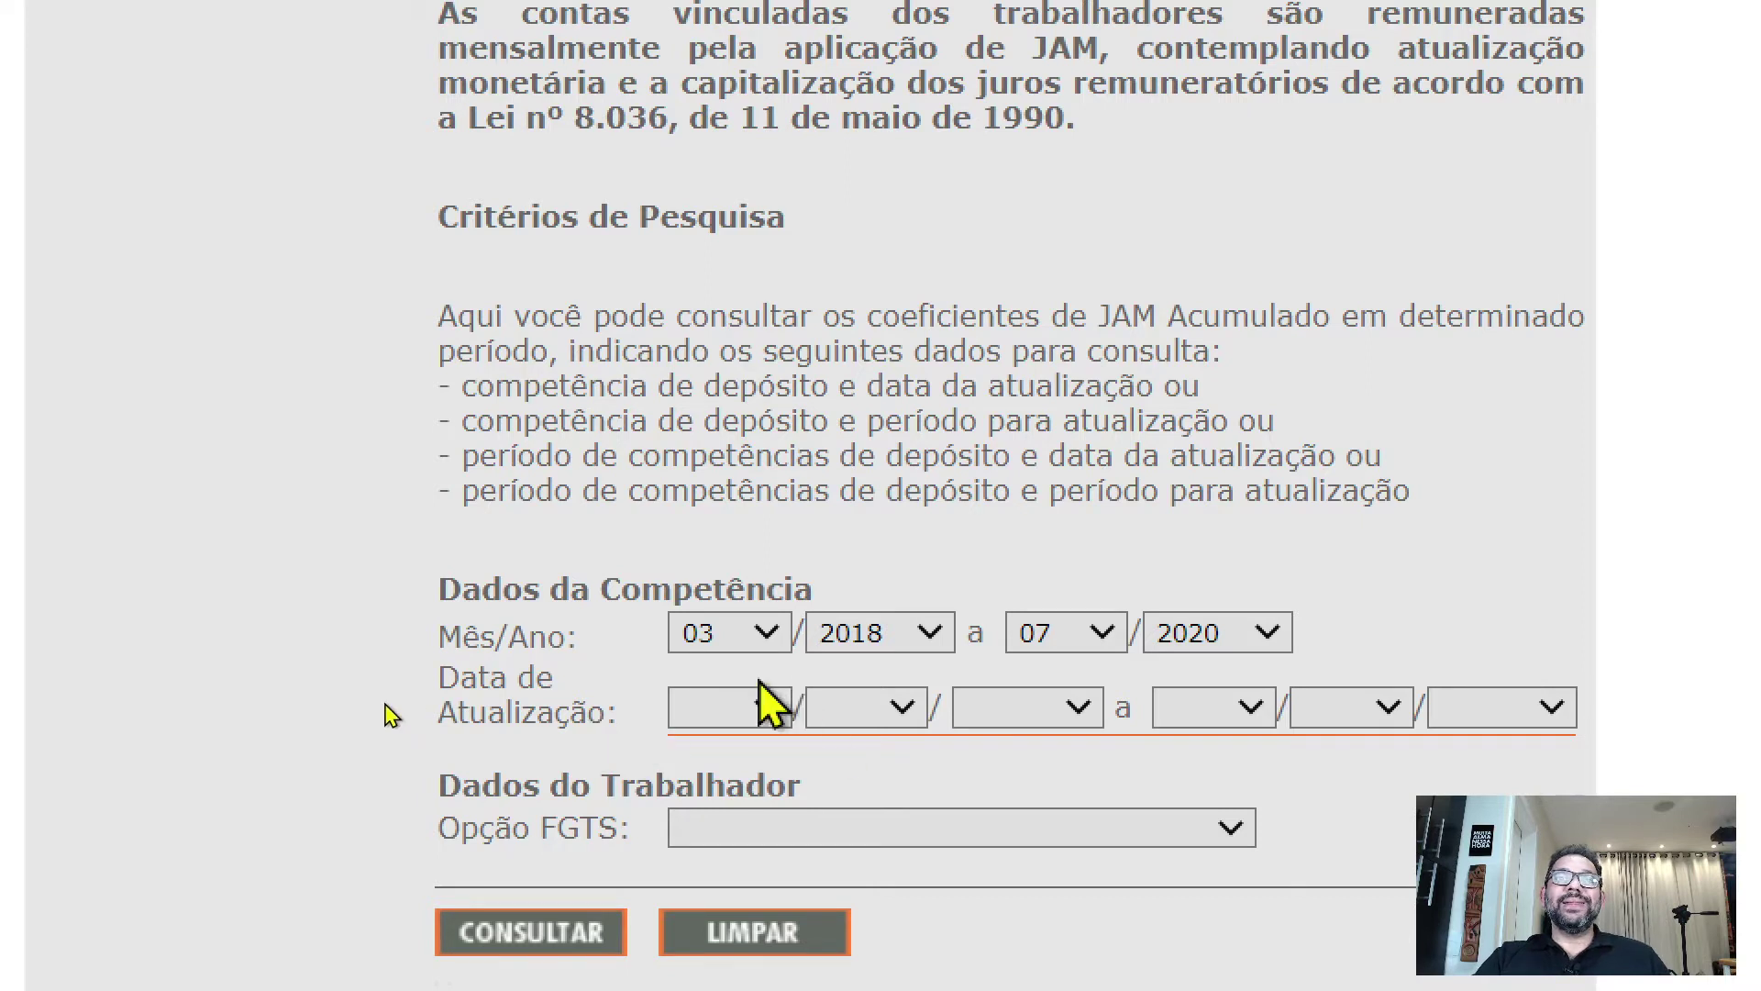
# - Set the start date of the update period (Data de Atualização) to 28/07/2021
pyautogui.click(766, 709)
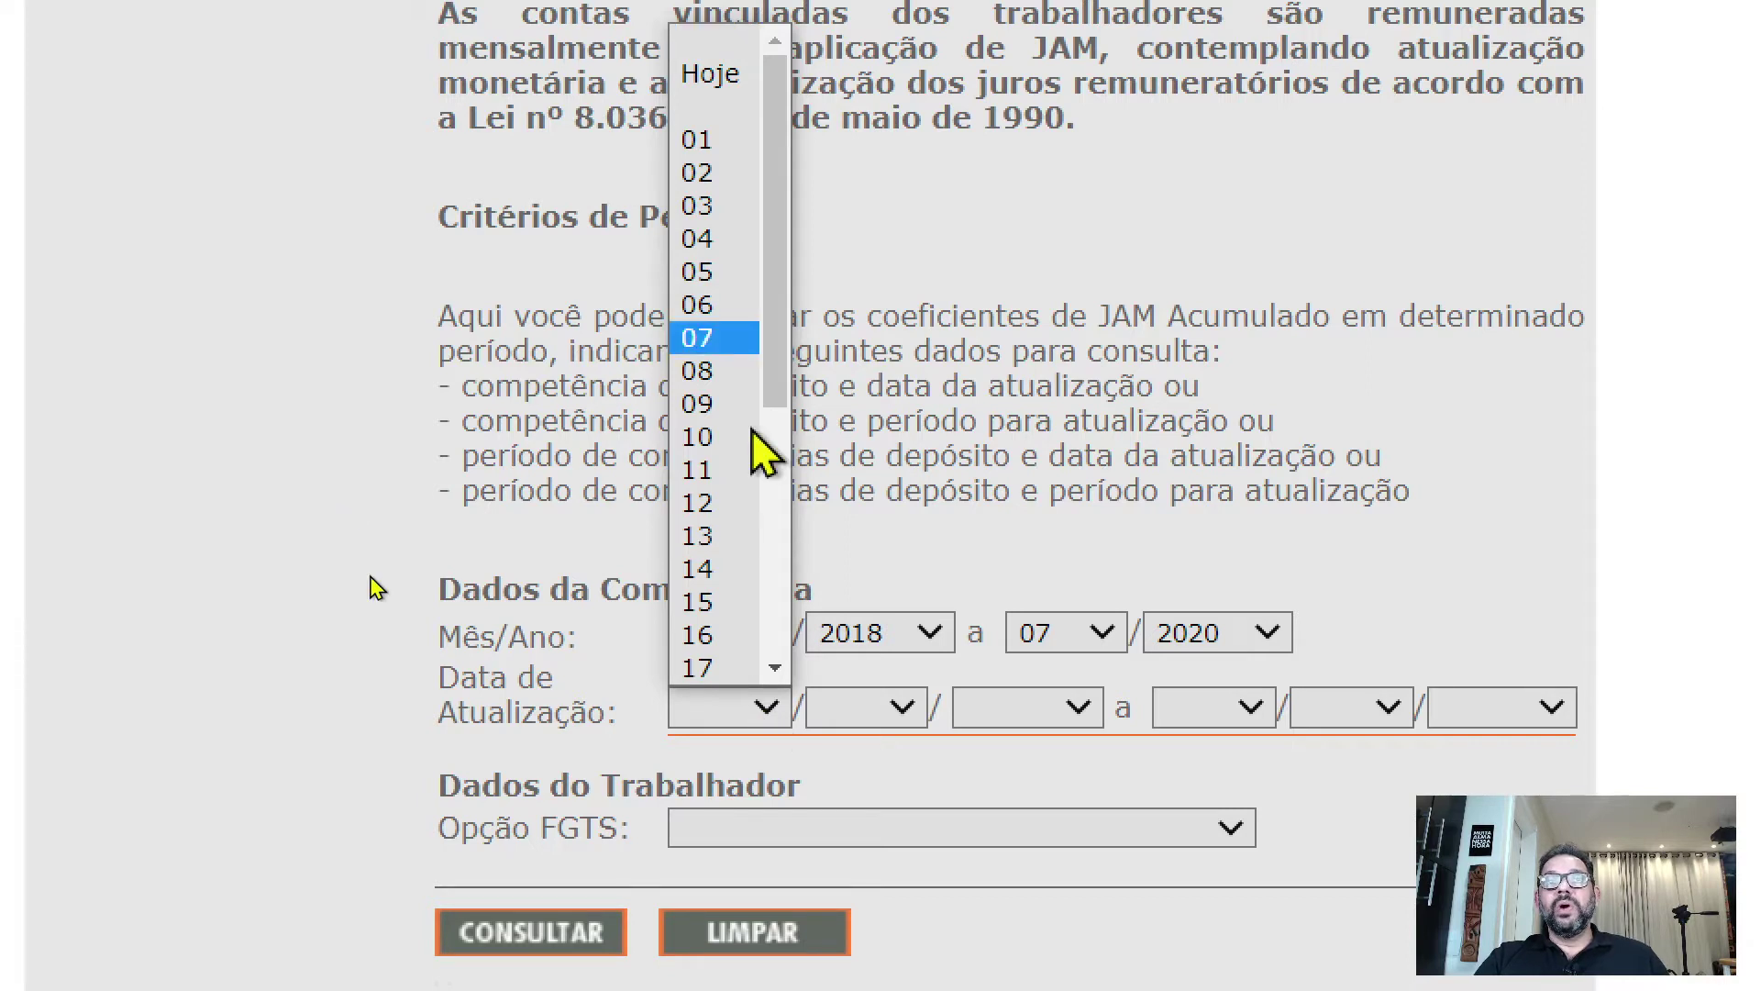
pyautogui.scroll(-4, 706, 514)
pyautogui.click(698, 573)
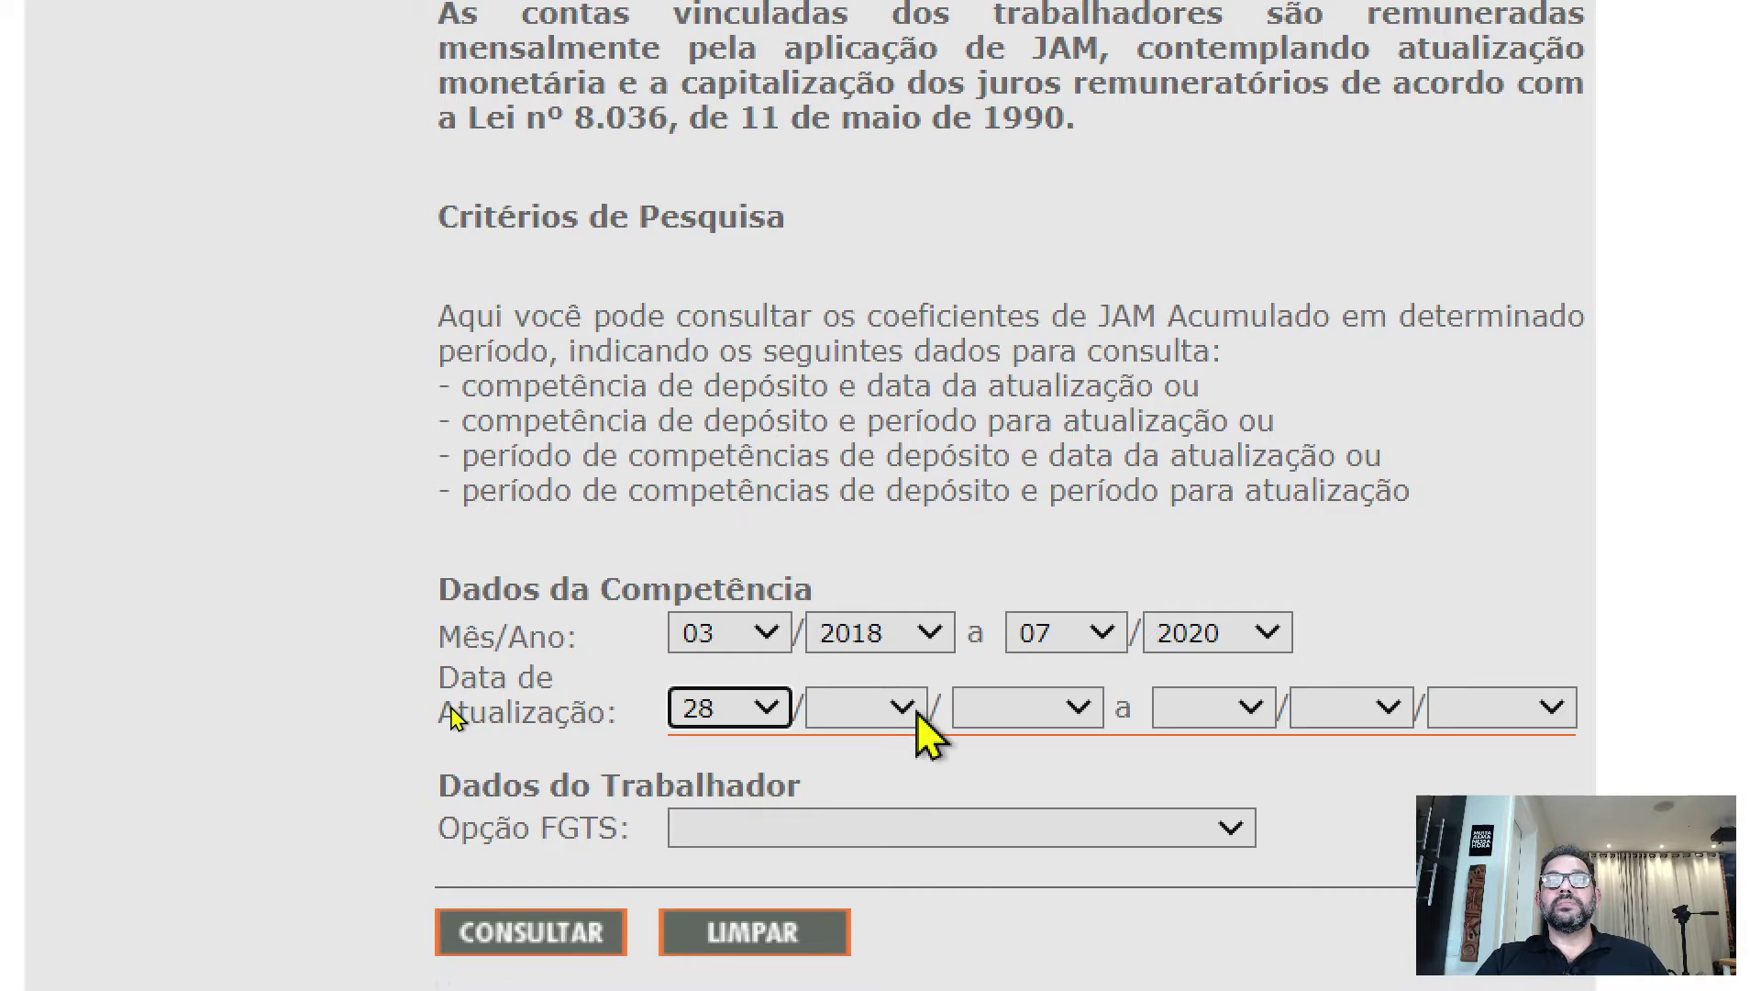
pyautogui.click(908, 710)
pyautogui.scroll(-2, 1071, 809)
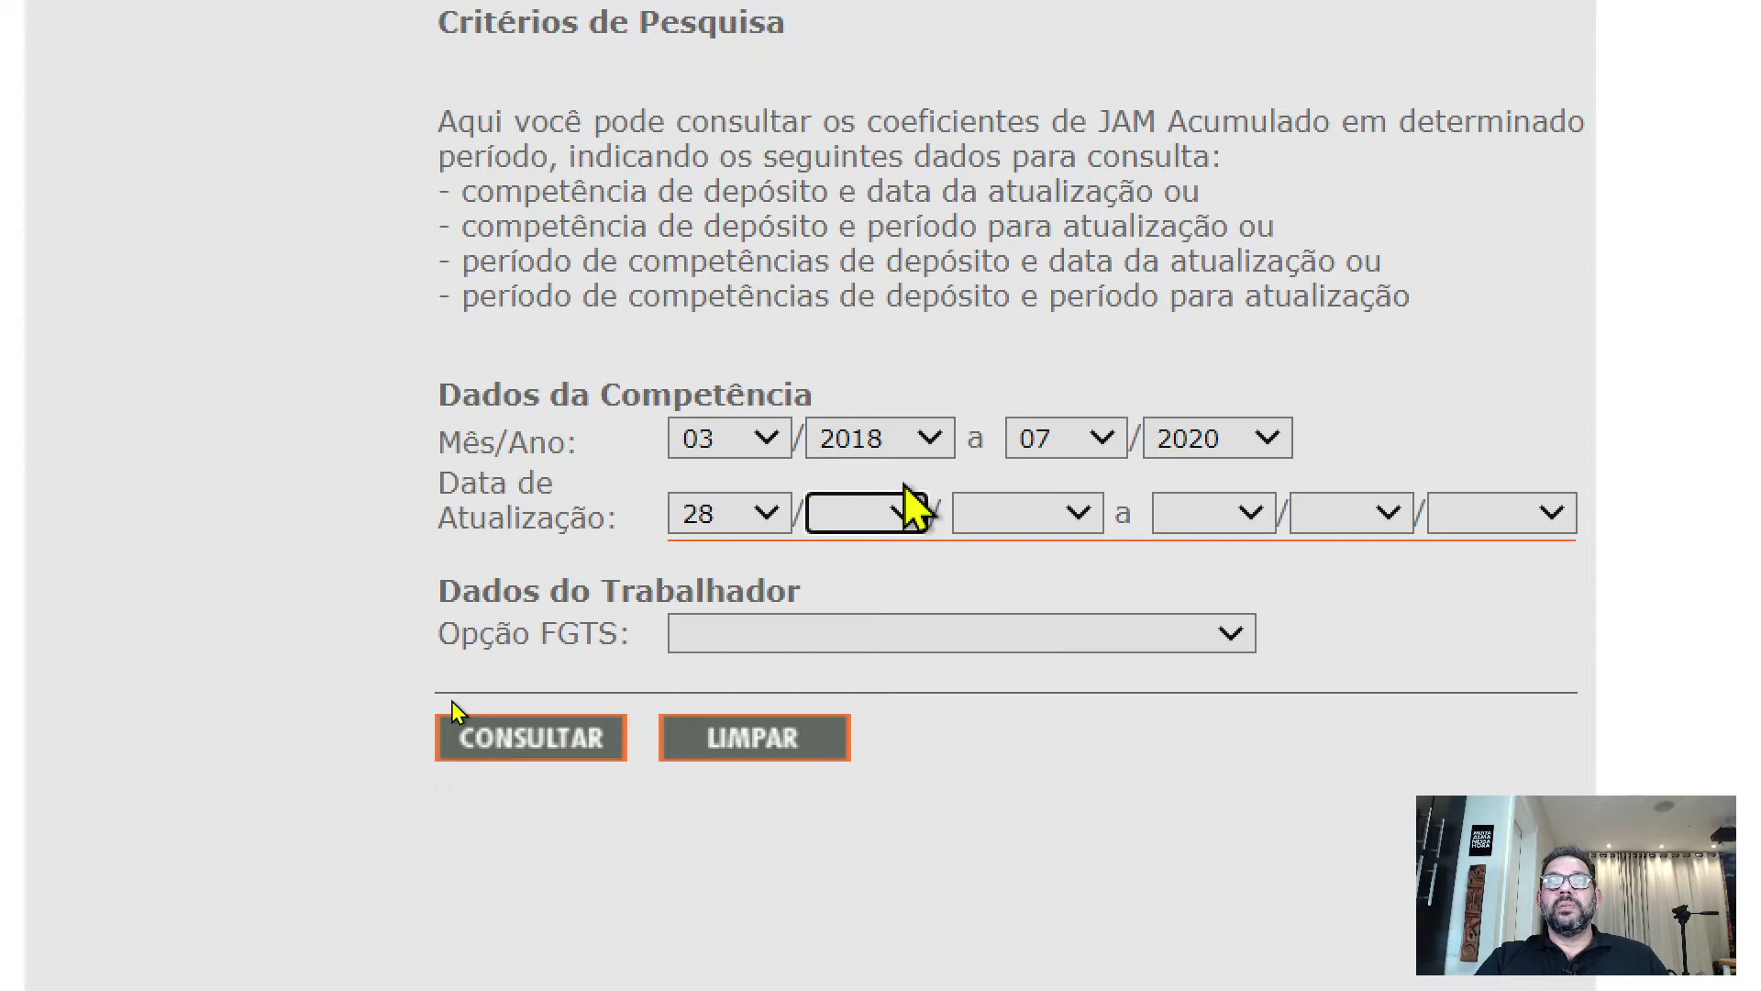
pyautogui.scroll(-1, 912, 509)
pyautogui.click(899, 429)
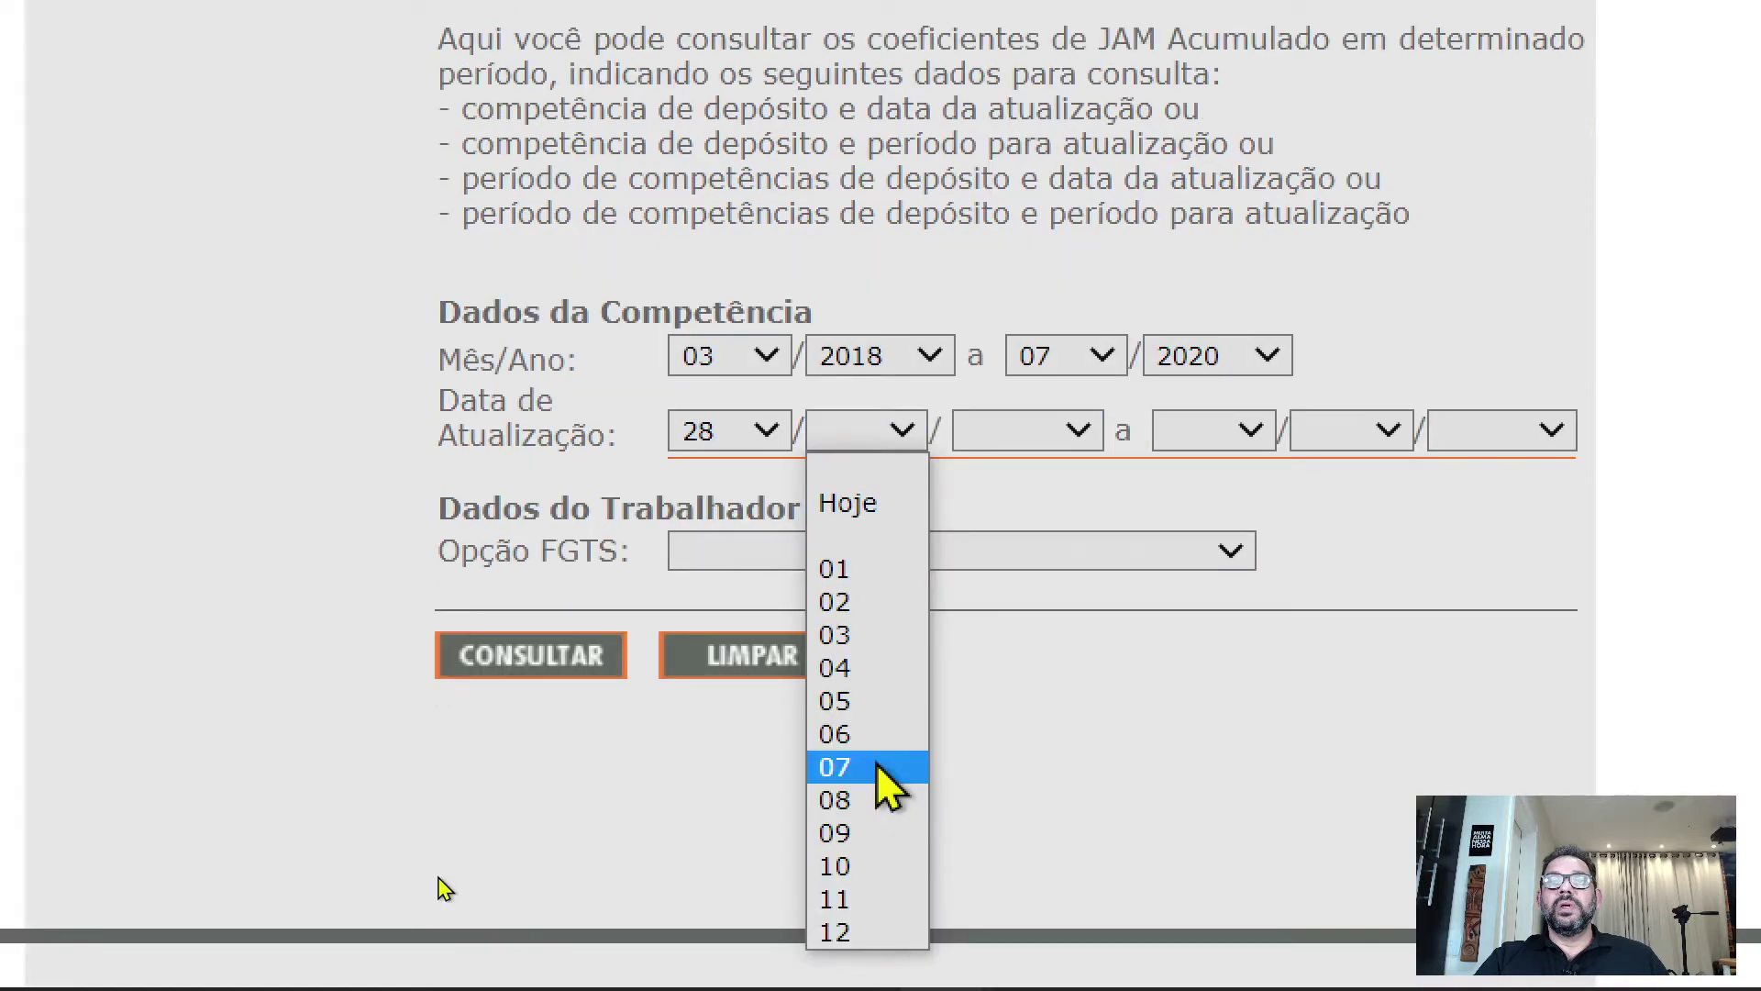
pyautogui.click(878, 767)
pyautogui.click(1078, 429)
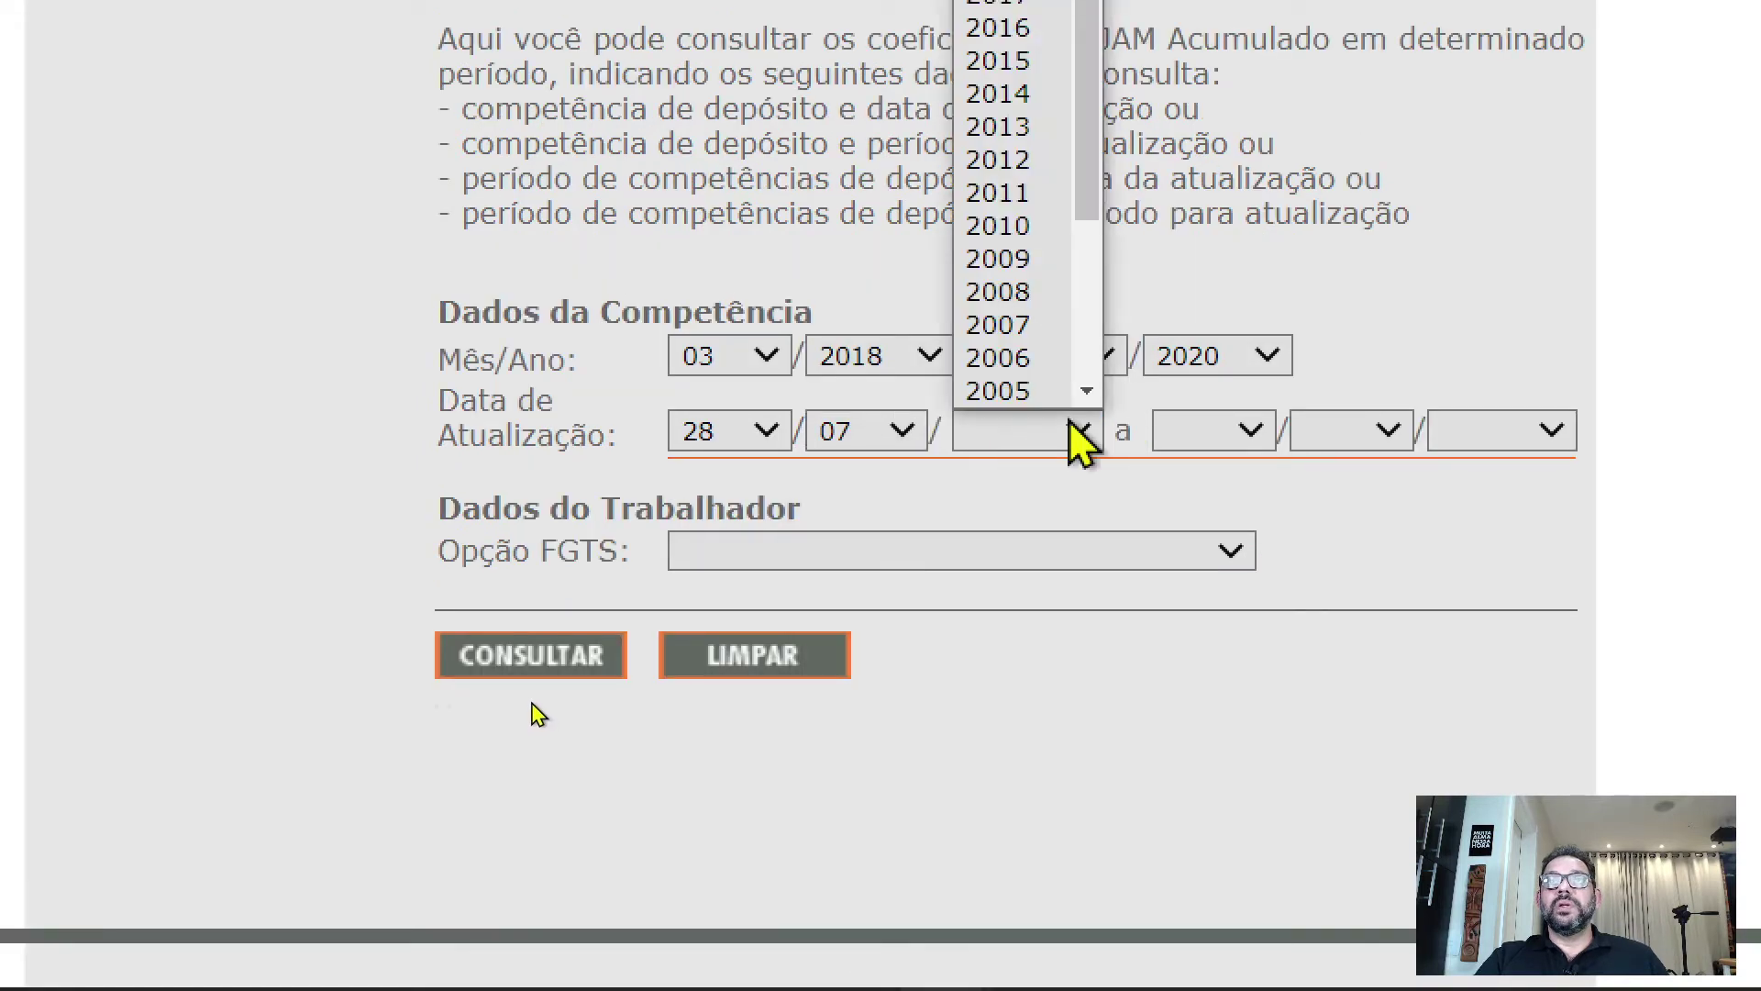
pyautogui.scroll(3, 935, 124)
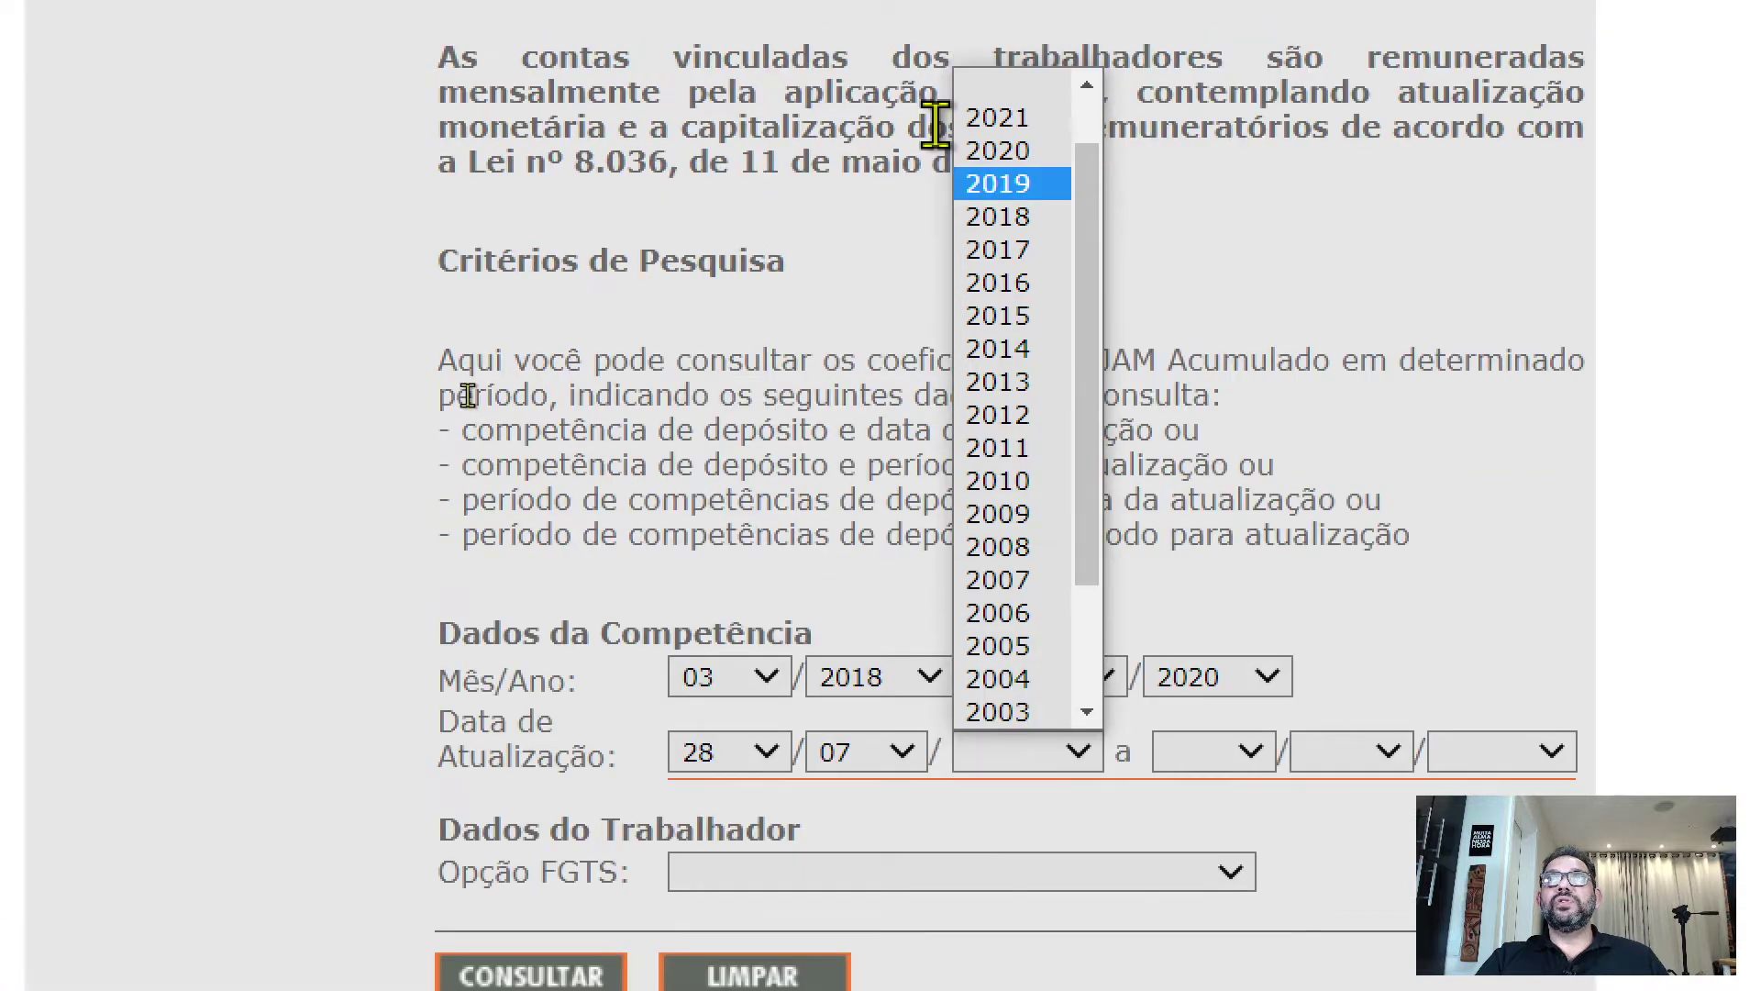
pyautogui.click(982, 118)
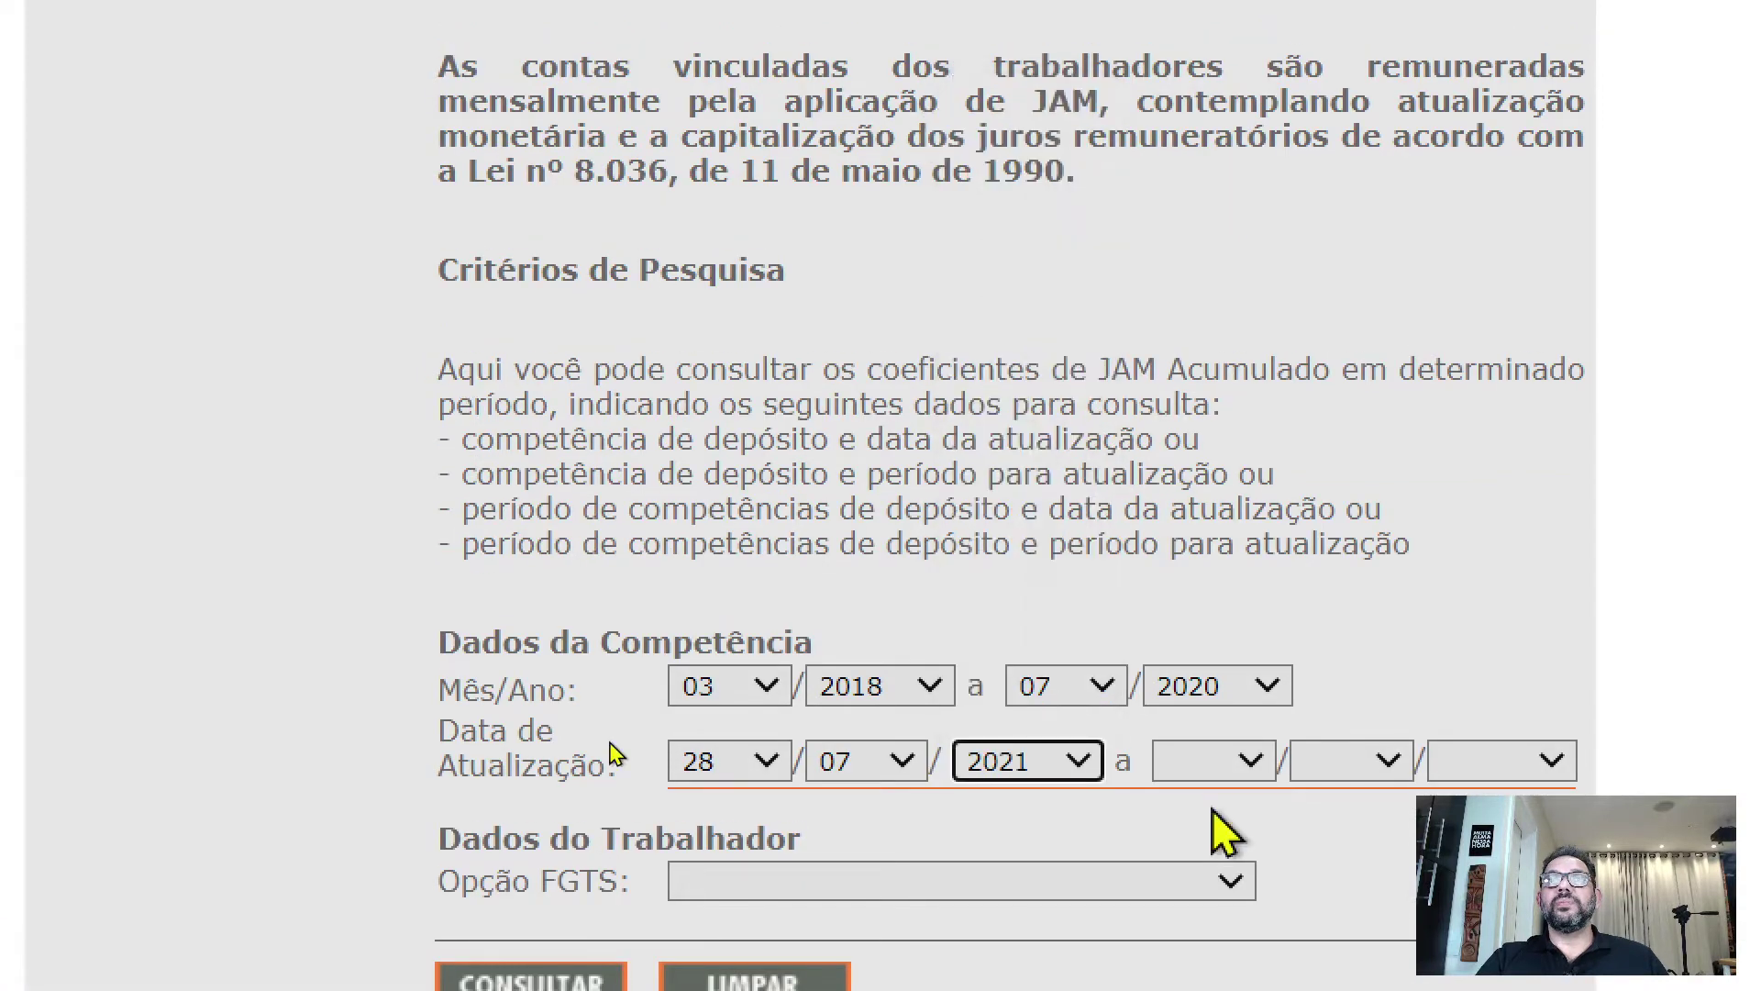
# - Set the end date of the update period (Data de Atualização) to 28/07/2021
pyautogui.click(1250, 766)
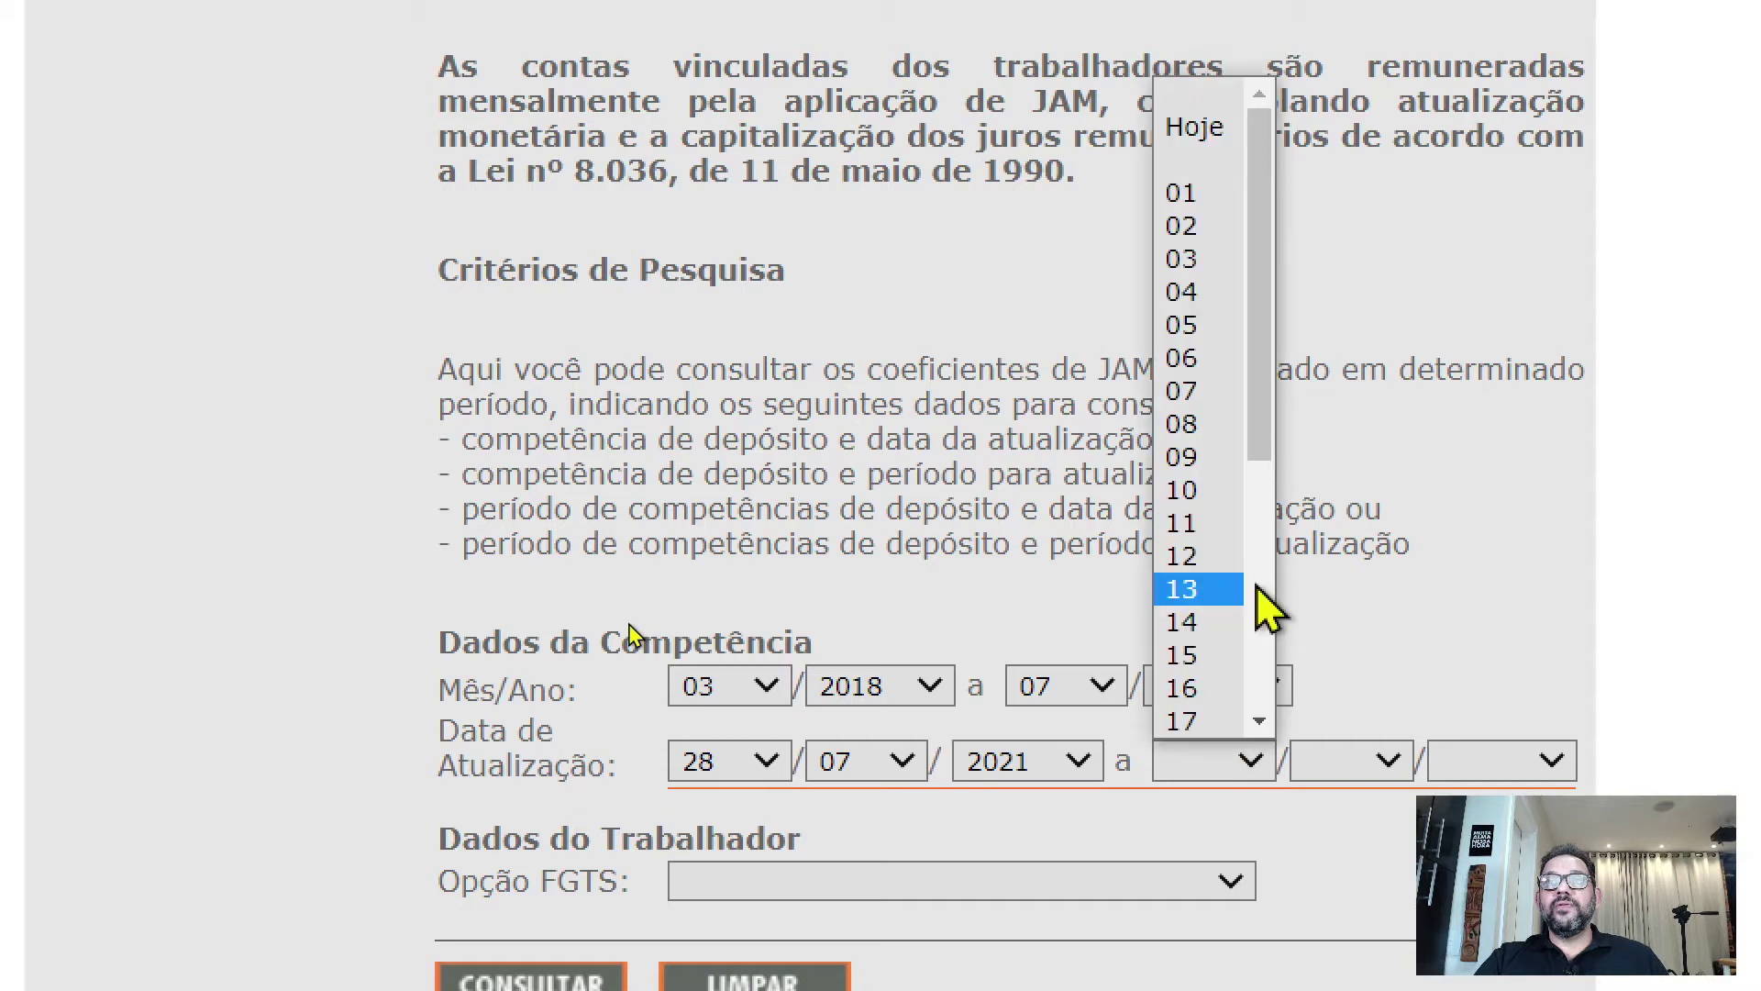
pyautogui.scroll(-4, 1258, 589)
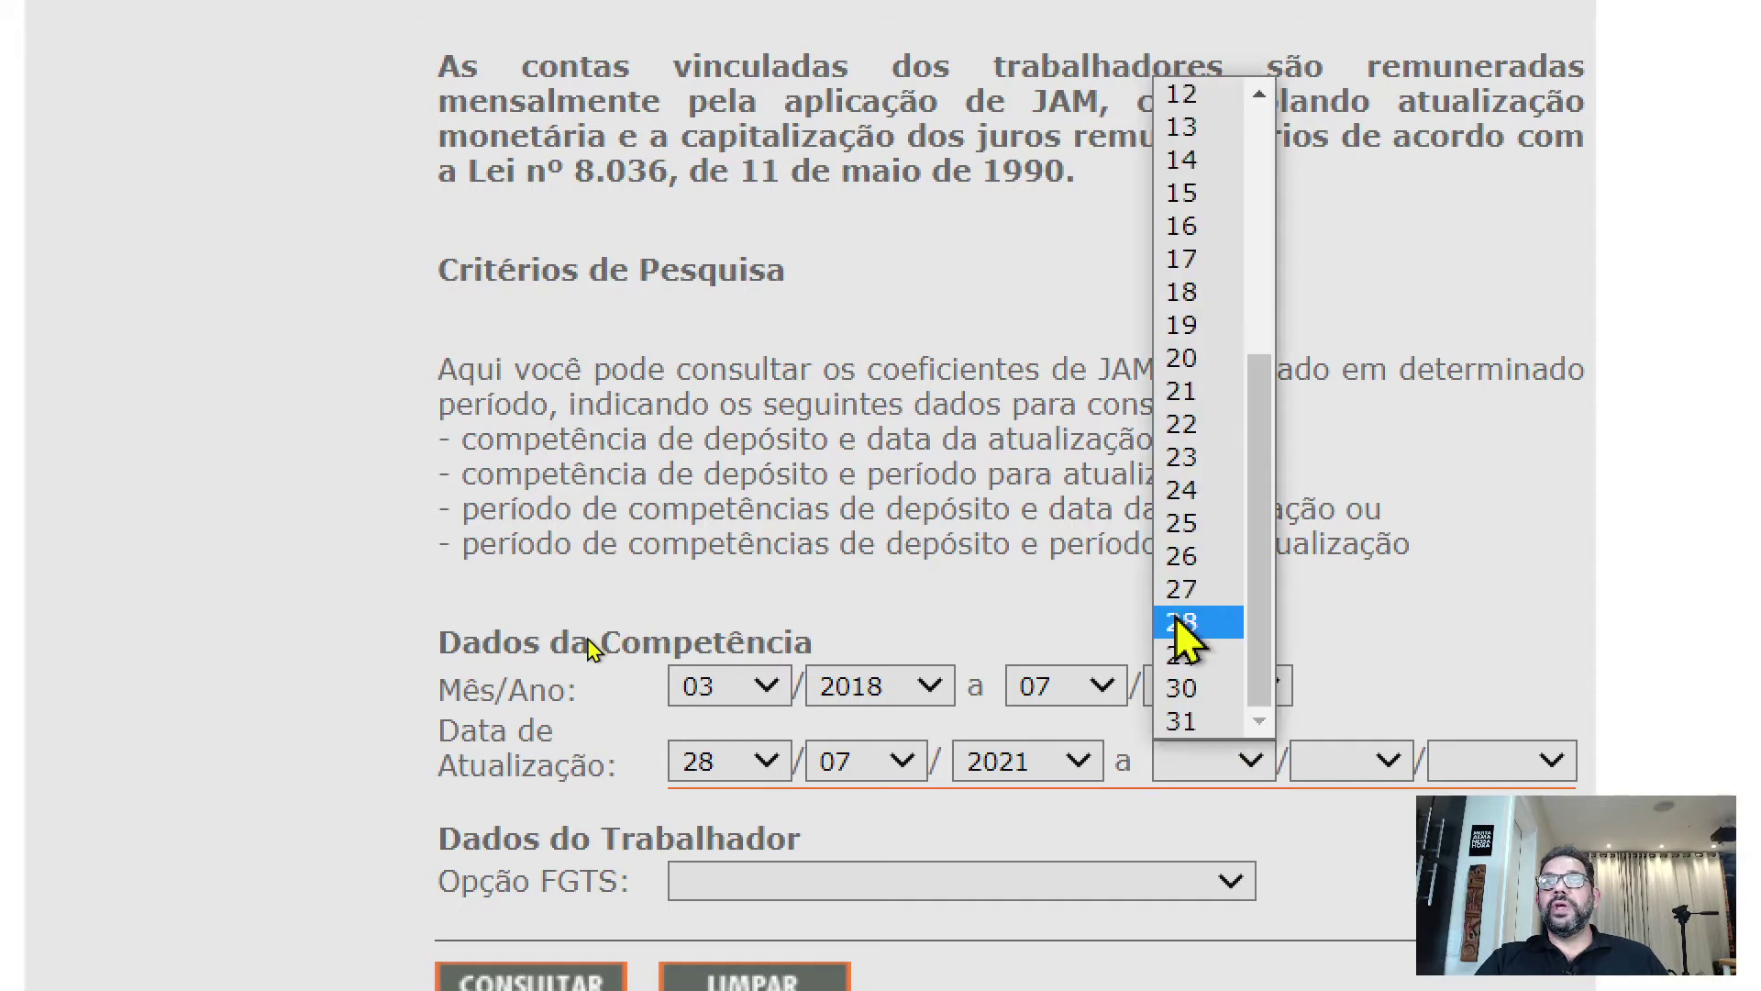
pyautogui.click(1184, 620)
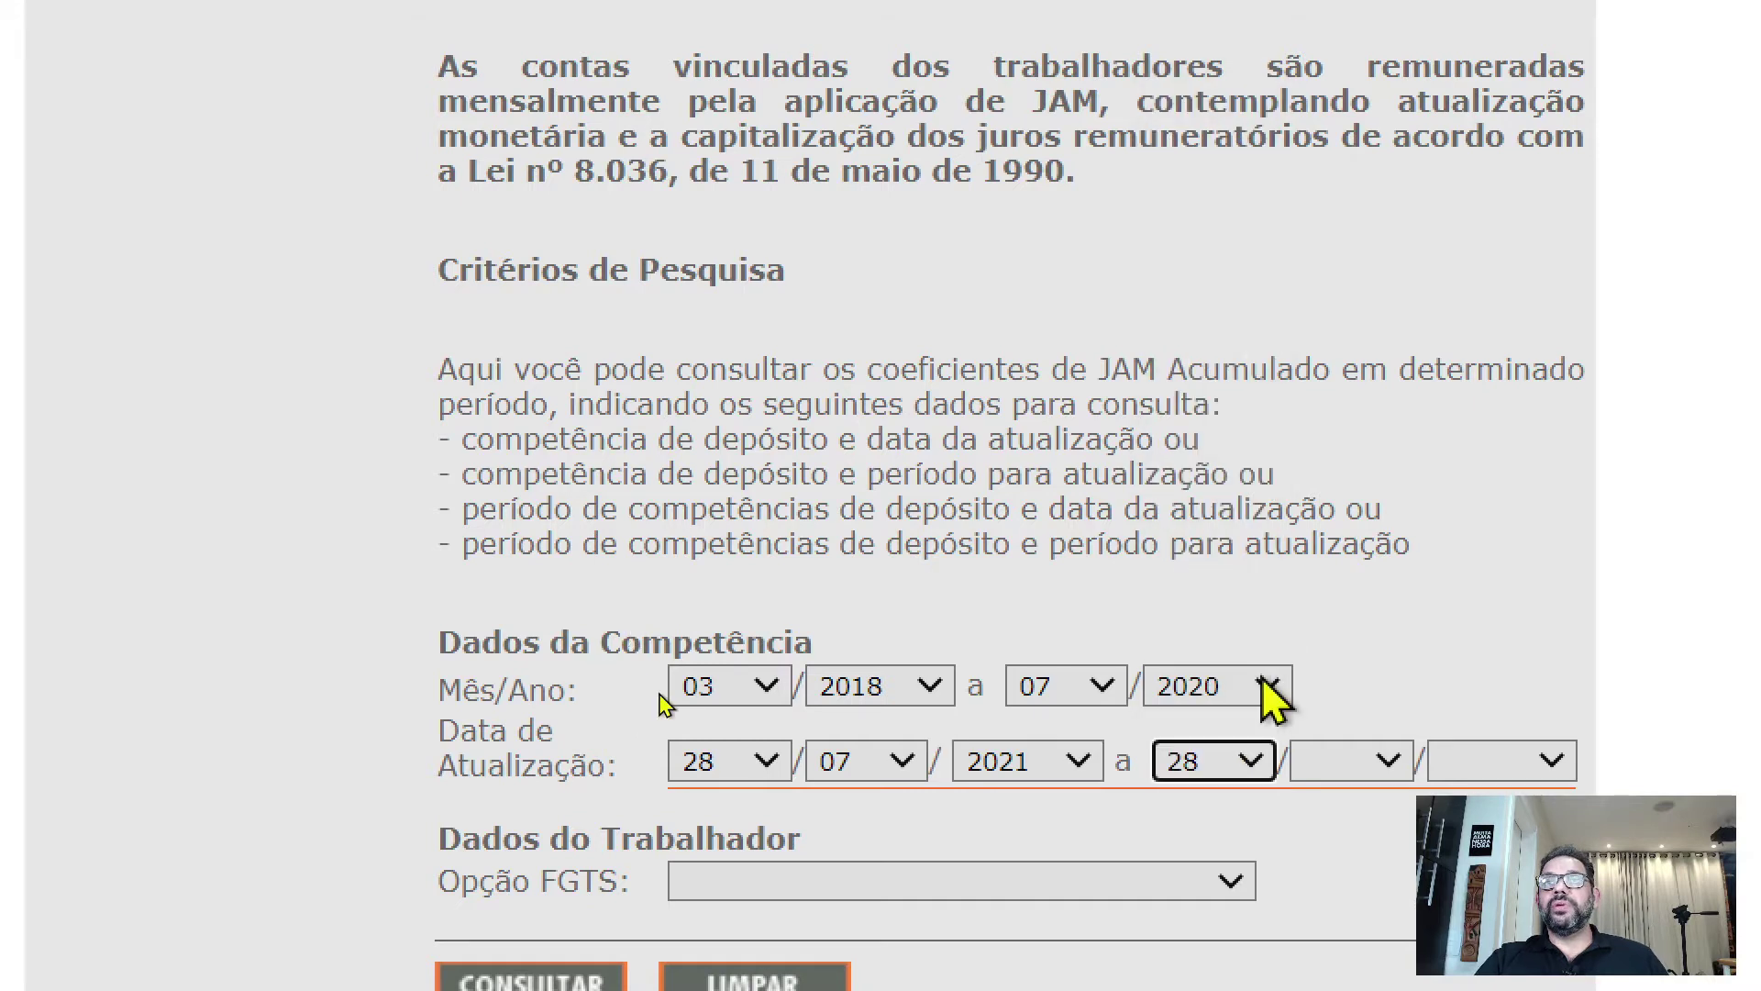
pyautogui.click(1352, 761)
pyautogui.scroll(-3, 1355, 826)
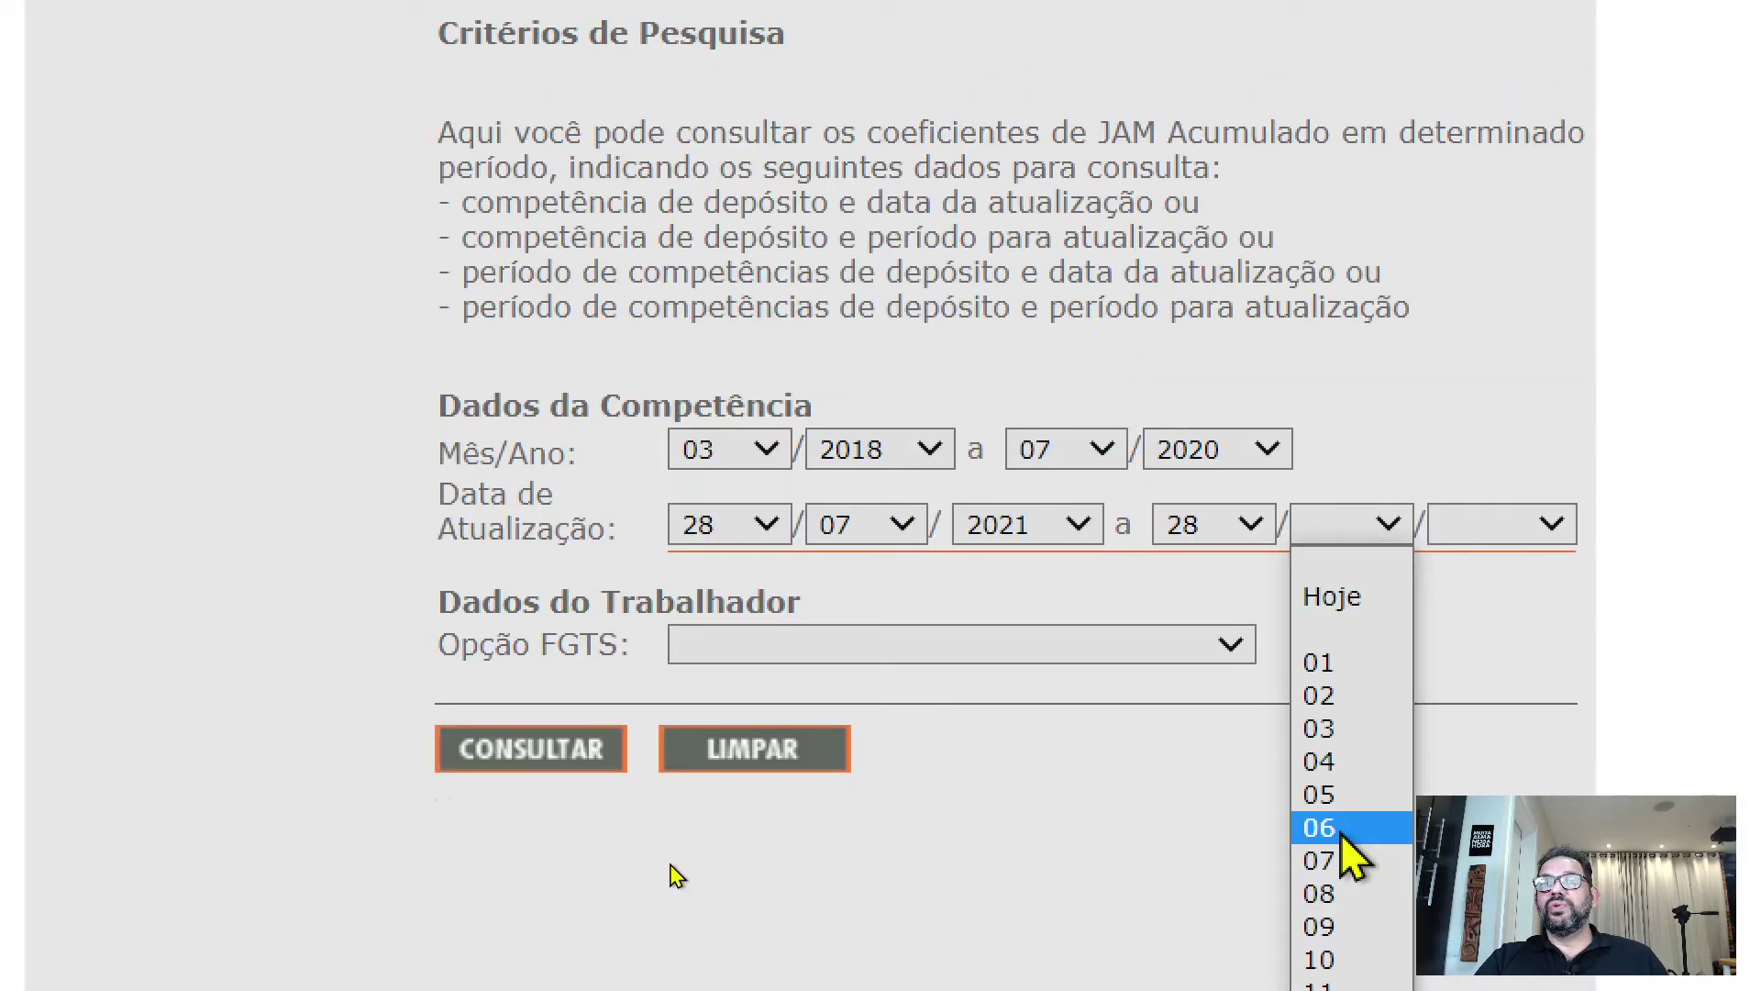
pyautogui.click(1340, 861)
pyautogui.click(1431, 532)
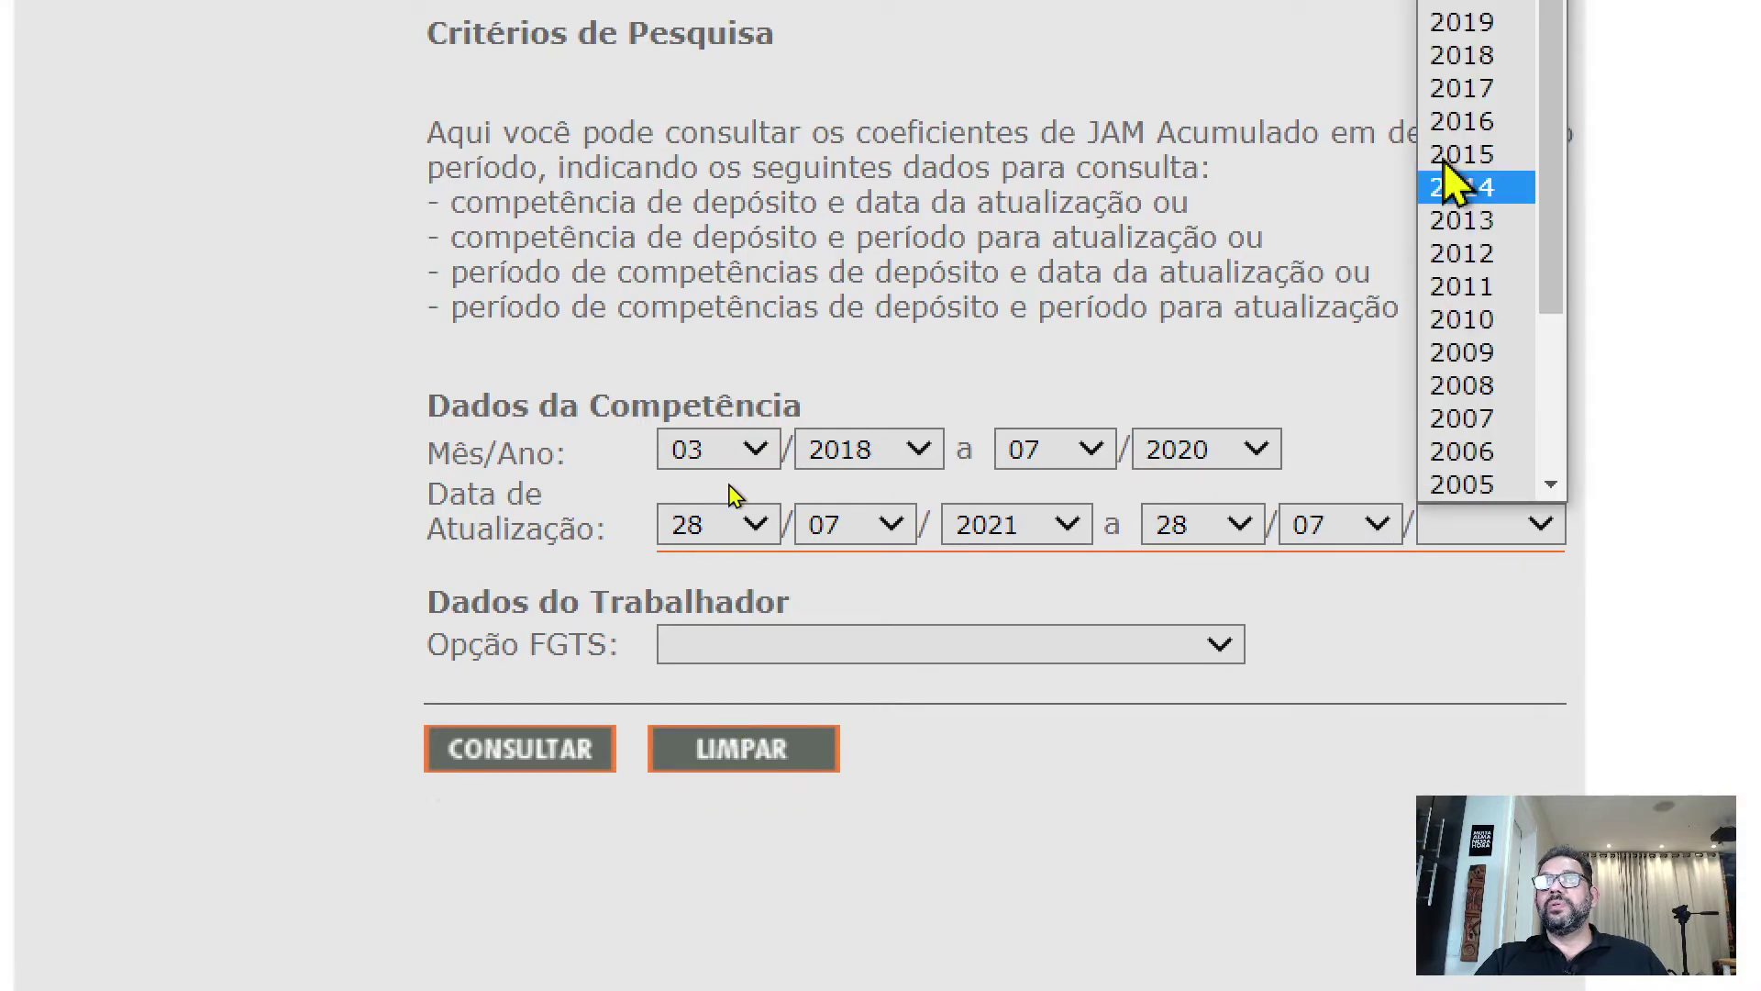
pyautogui.click(1463, 22)
pyautogui.scroll(2, 830, 725)
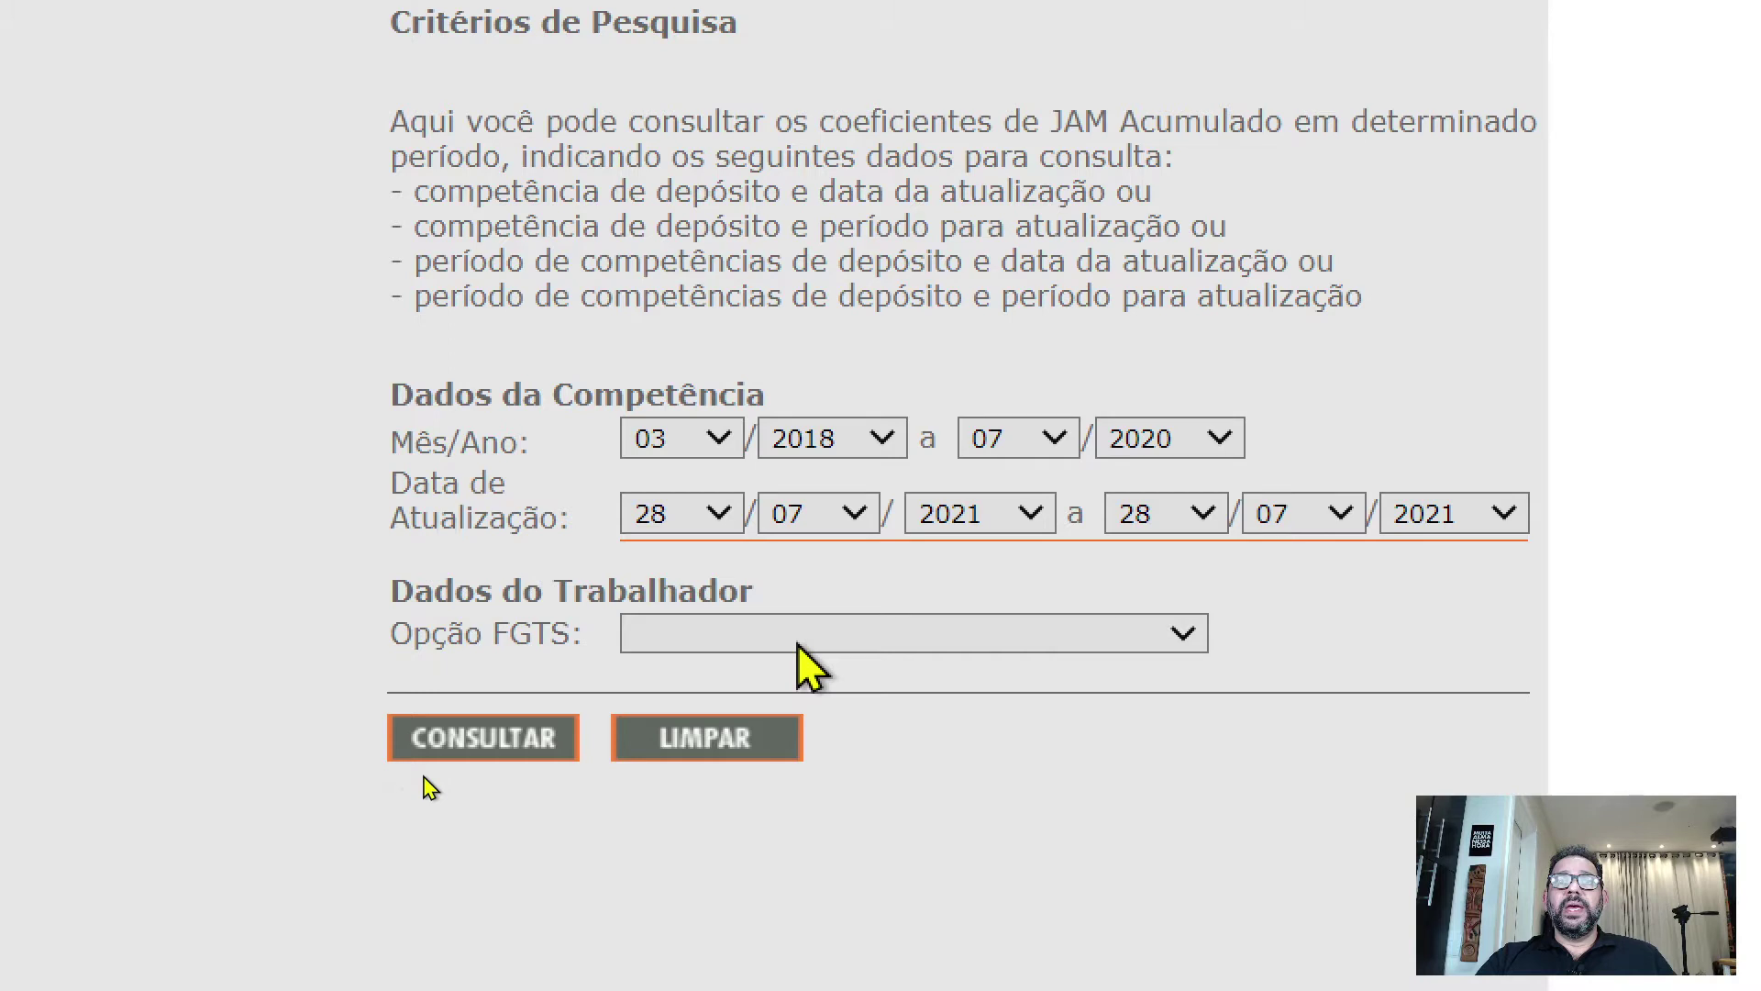
# - Set Opção FGTS to Optantes após 22/09/1971 and run the JAM Acumulado query
pyautogui.click(797, 642)
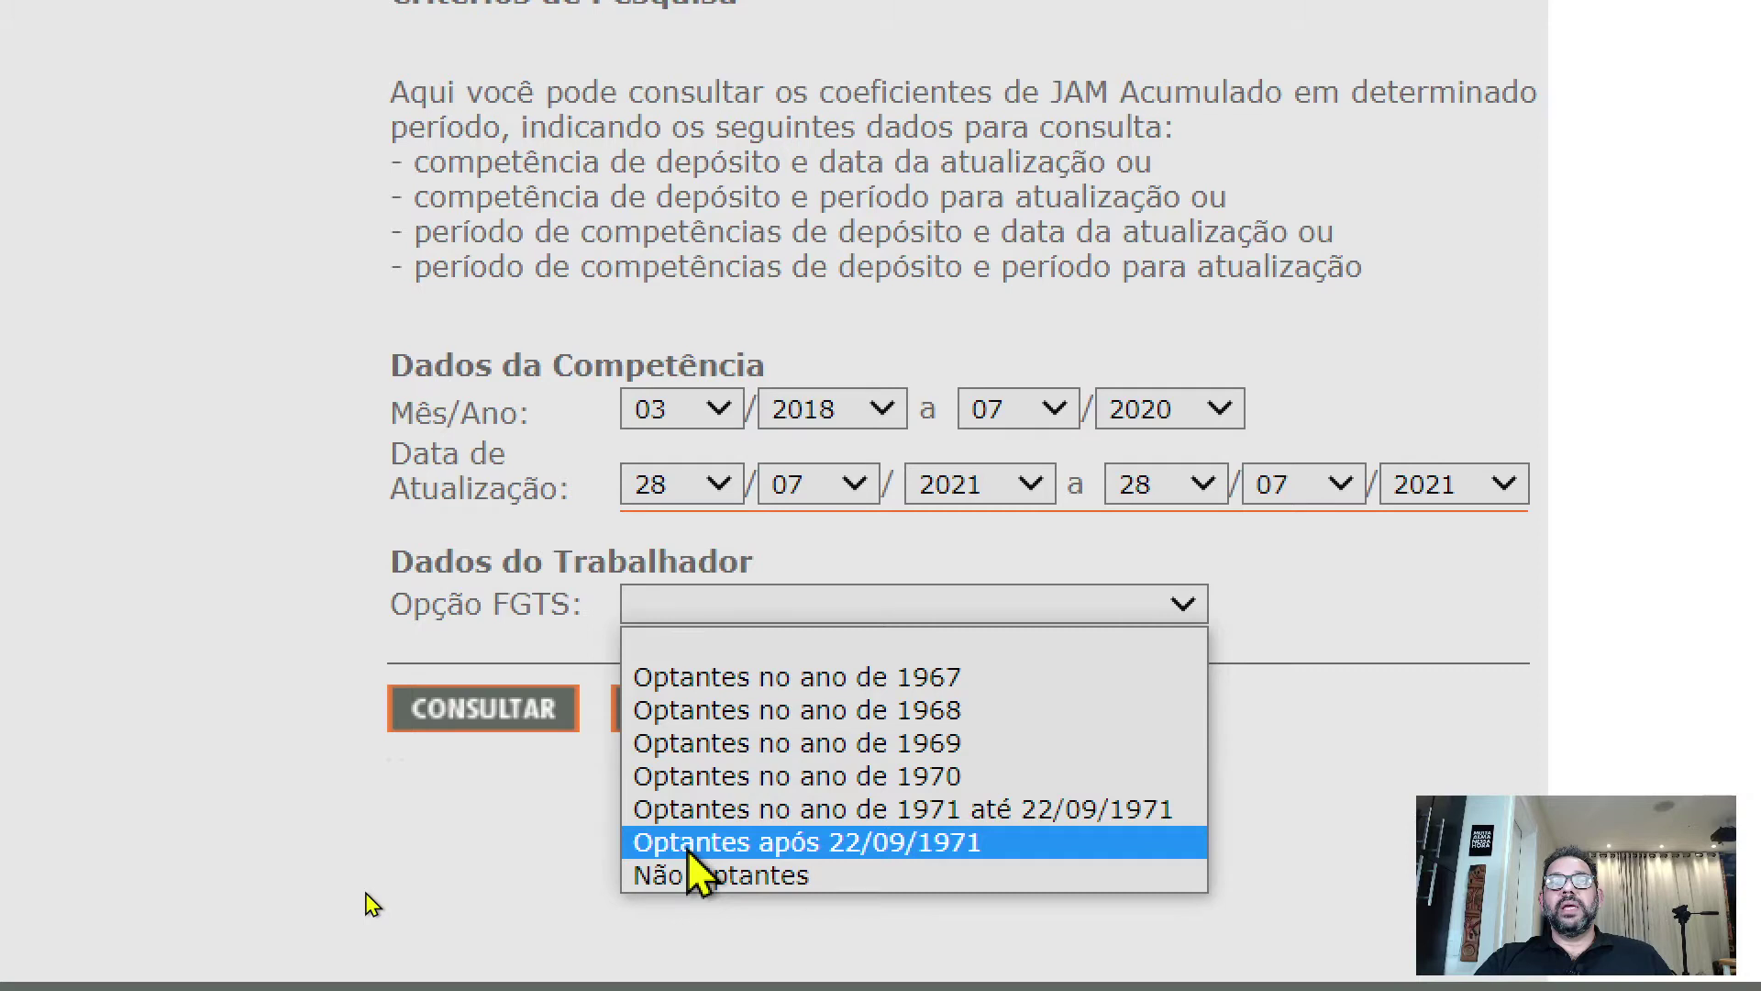
pyautogui.click(959, 839)
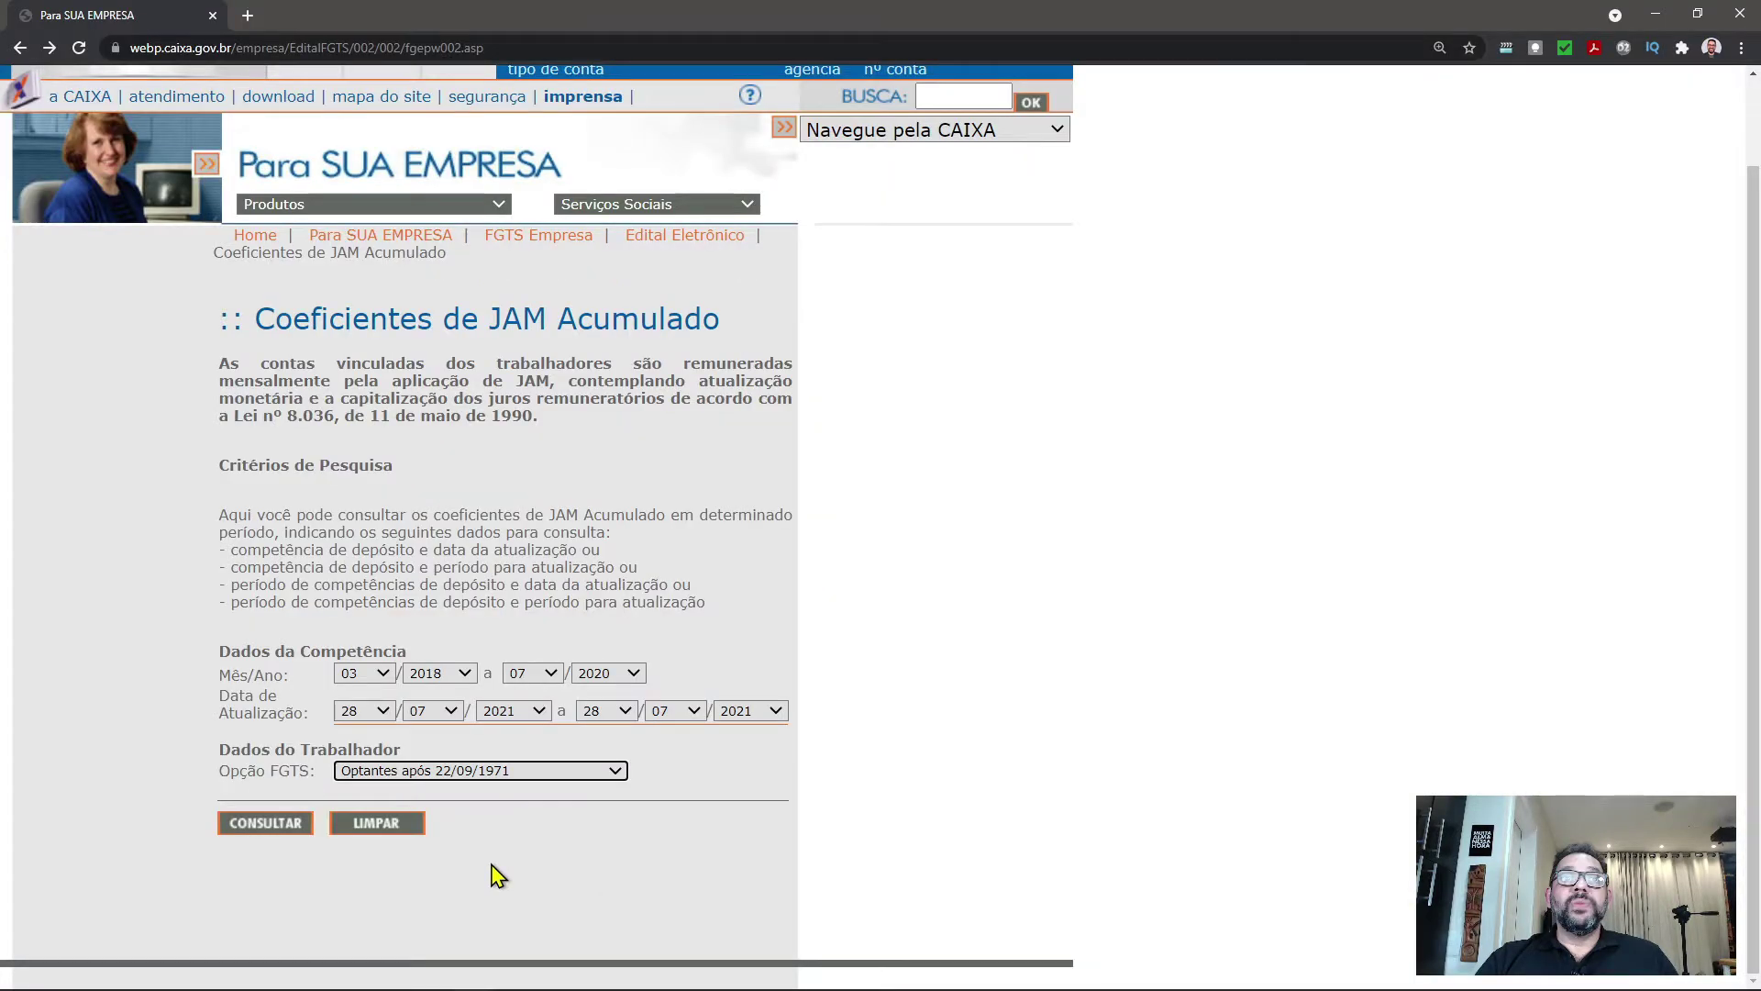
pyautogui.click(273, 826)
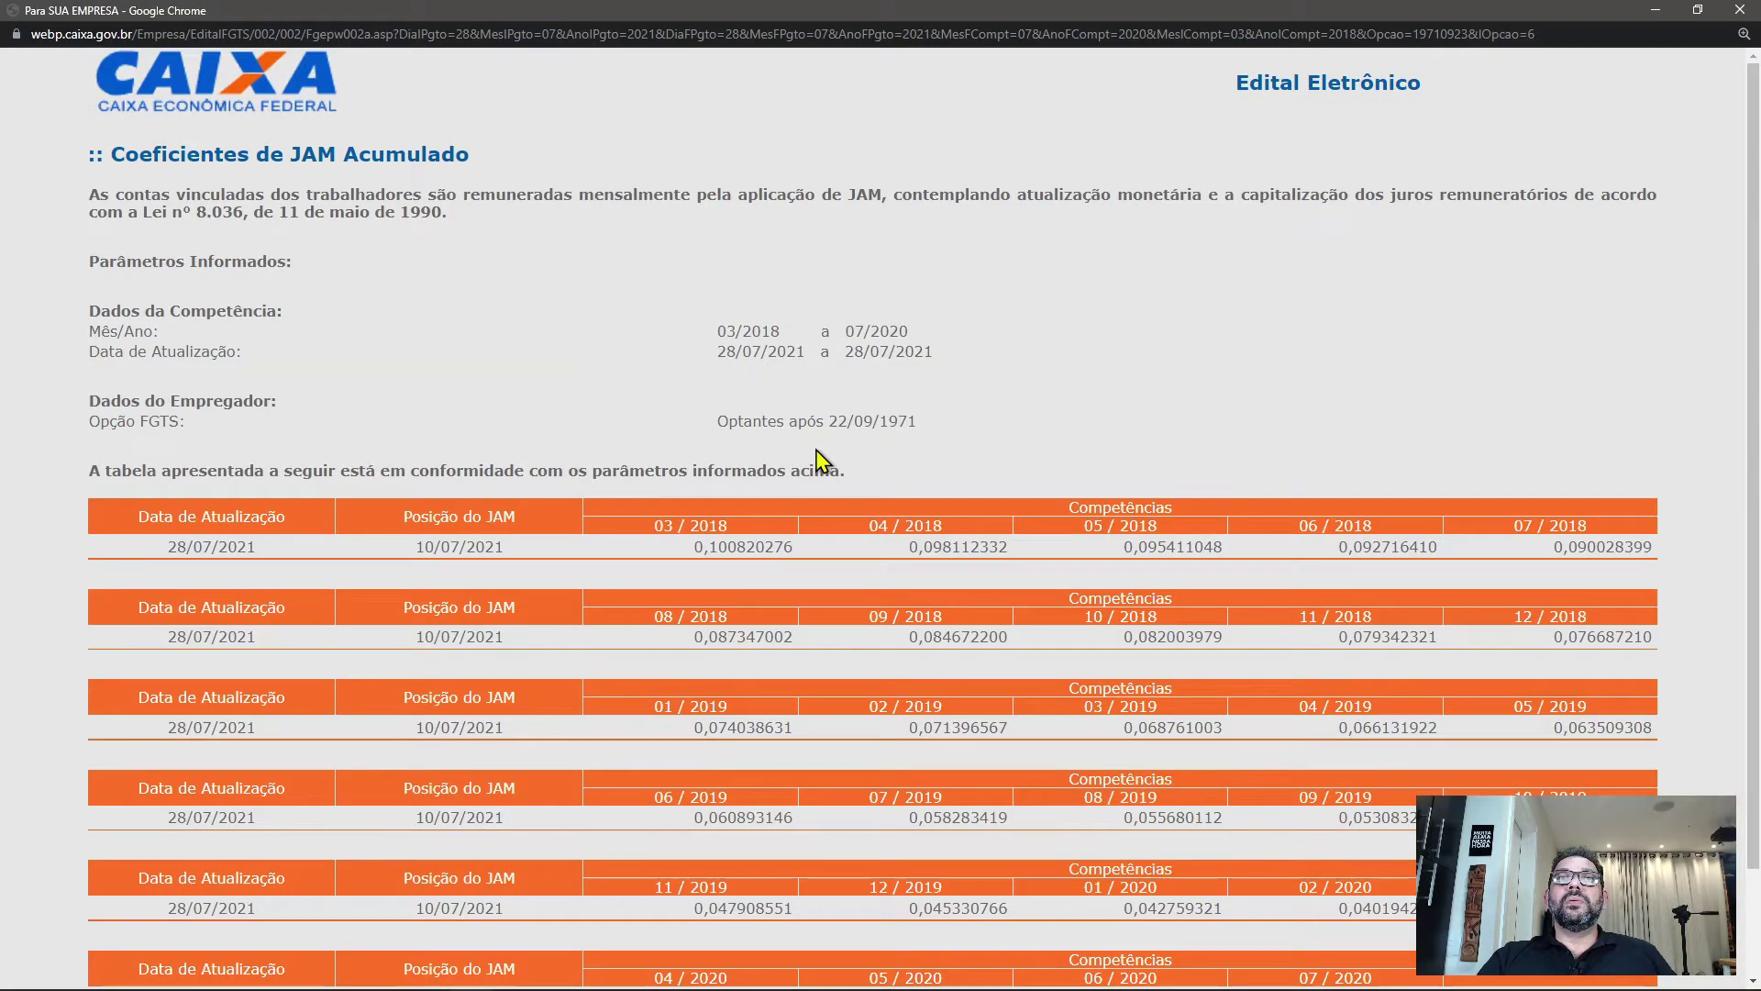
# - Examine the result tables: competence months and their coefficients, the Data de Atualização and the Posição do JAM date
pyautogui.scroll(-2, 816, 449)
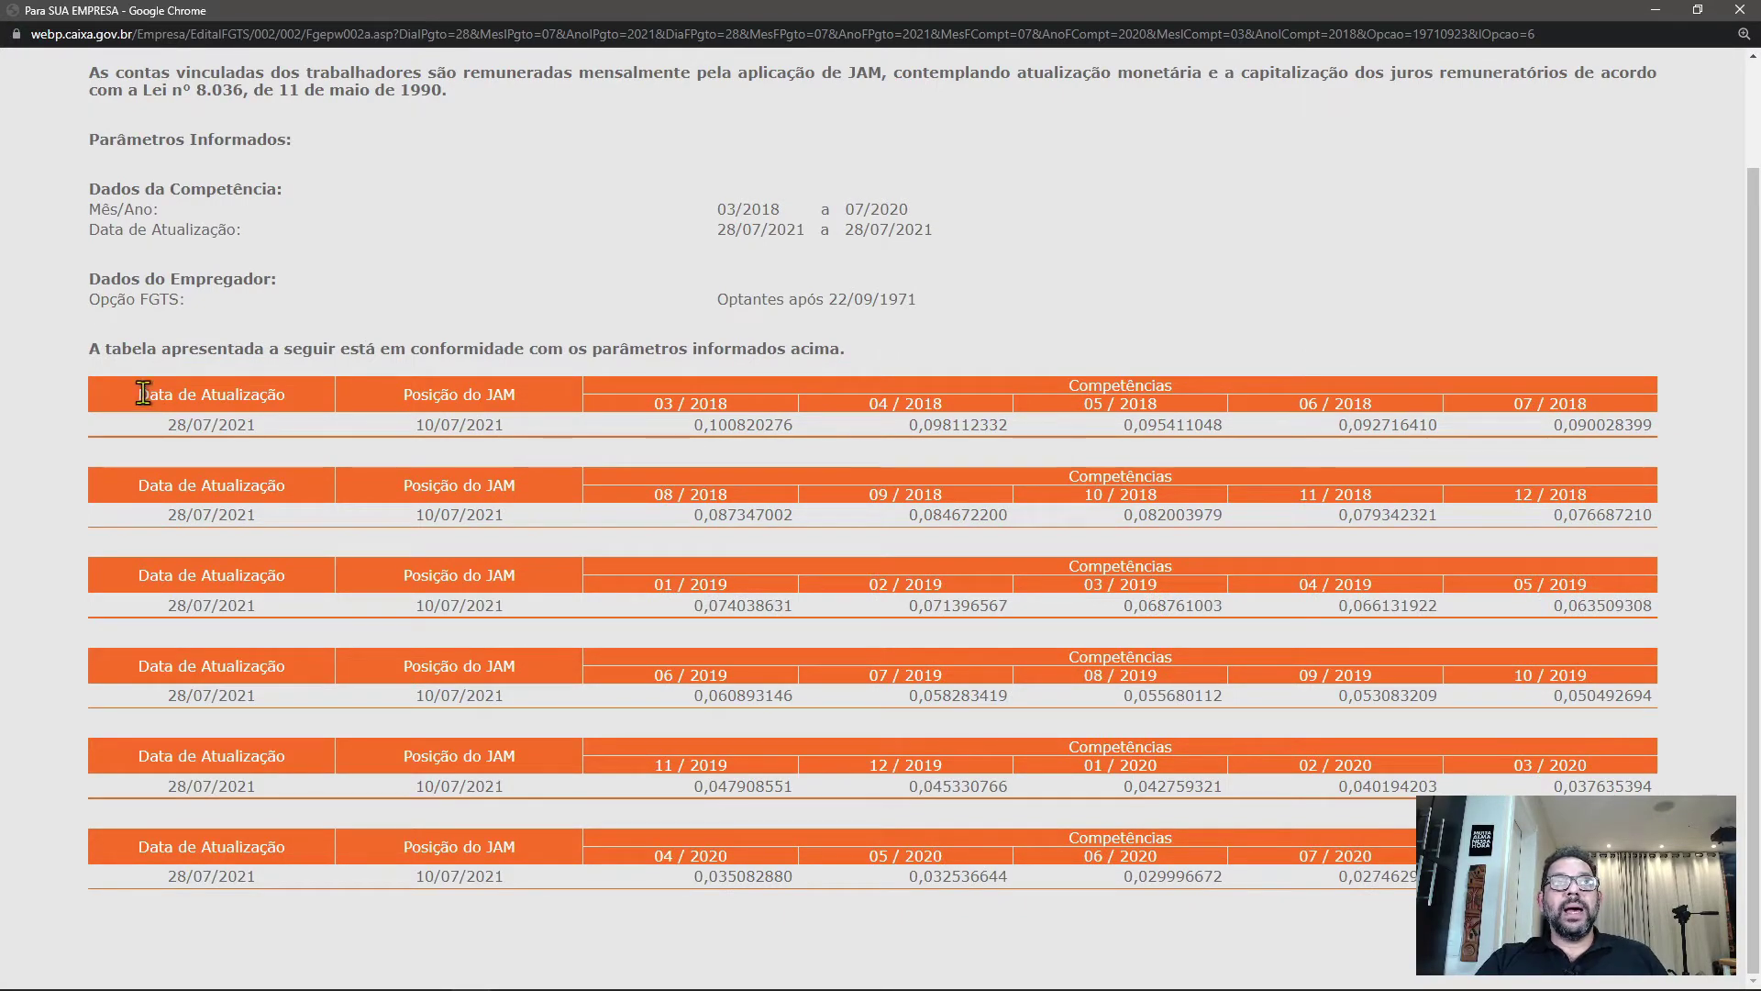
pyautogui.moveTo(138, 395); pyautogui.dragTo(1468, 879)
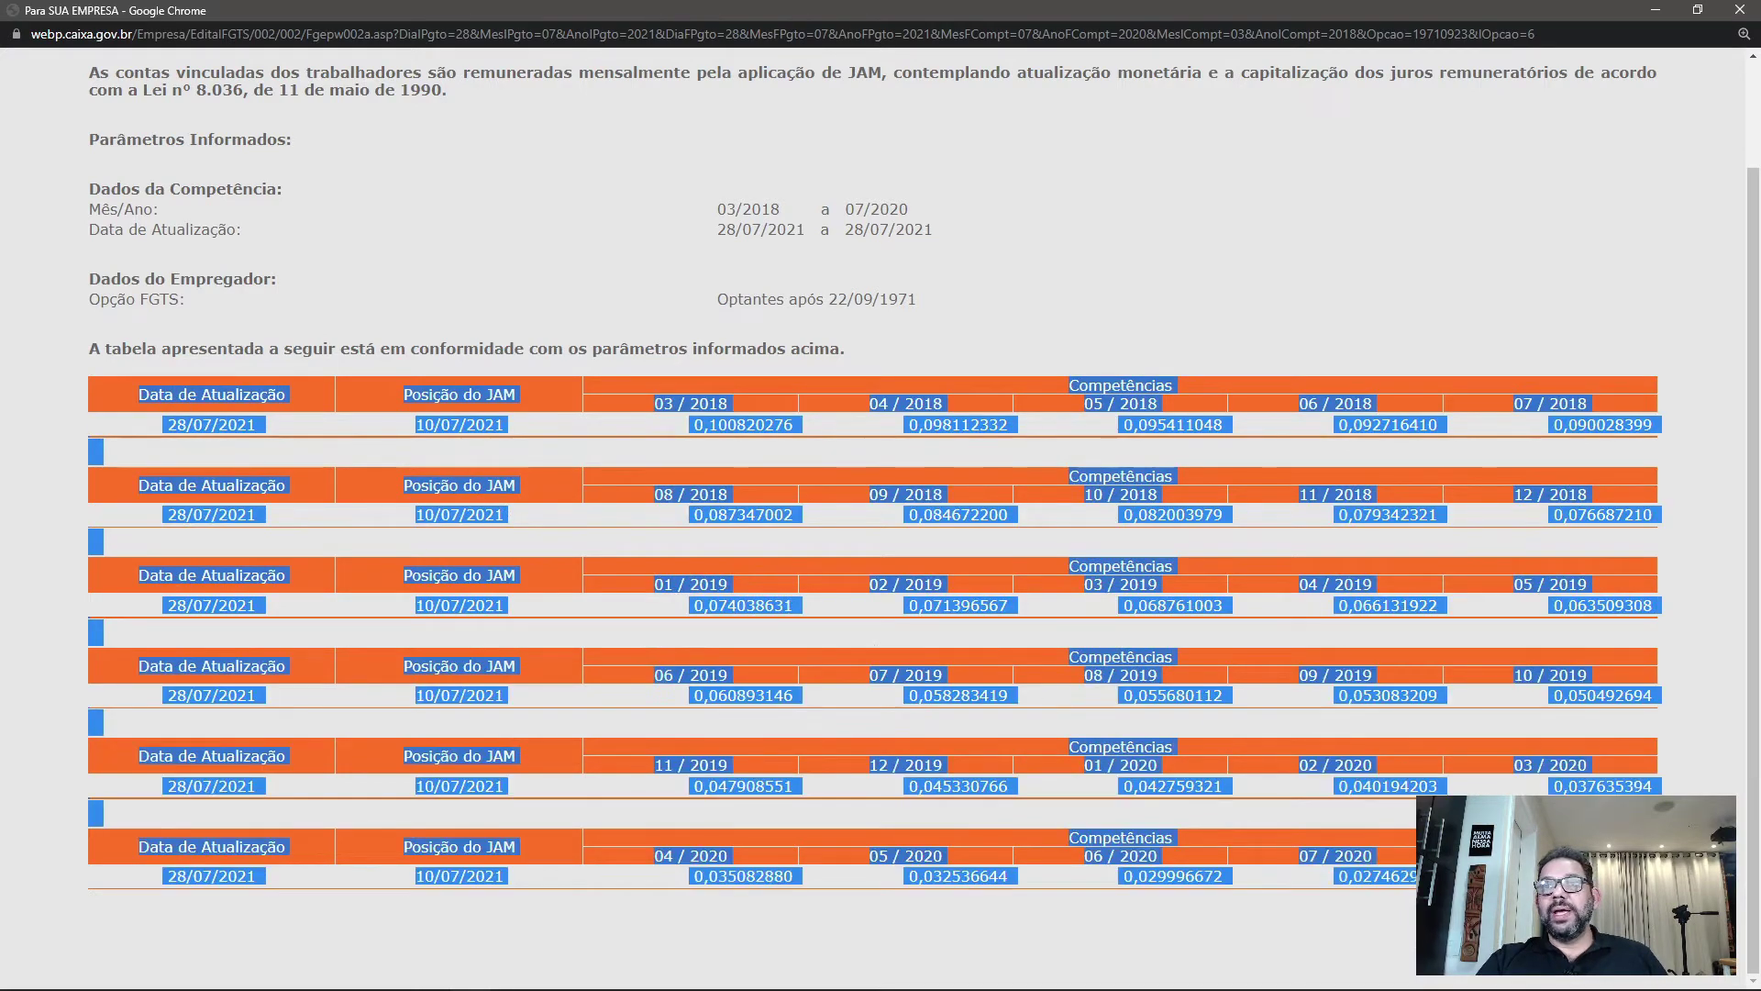
pyautogui.click(633, 303)
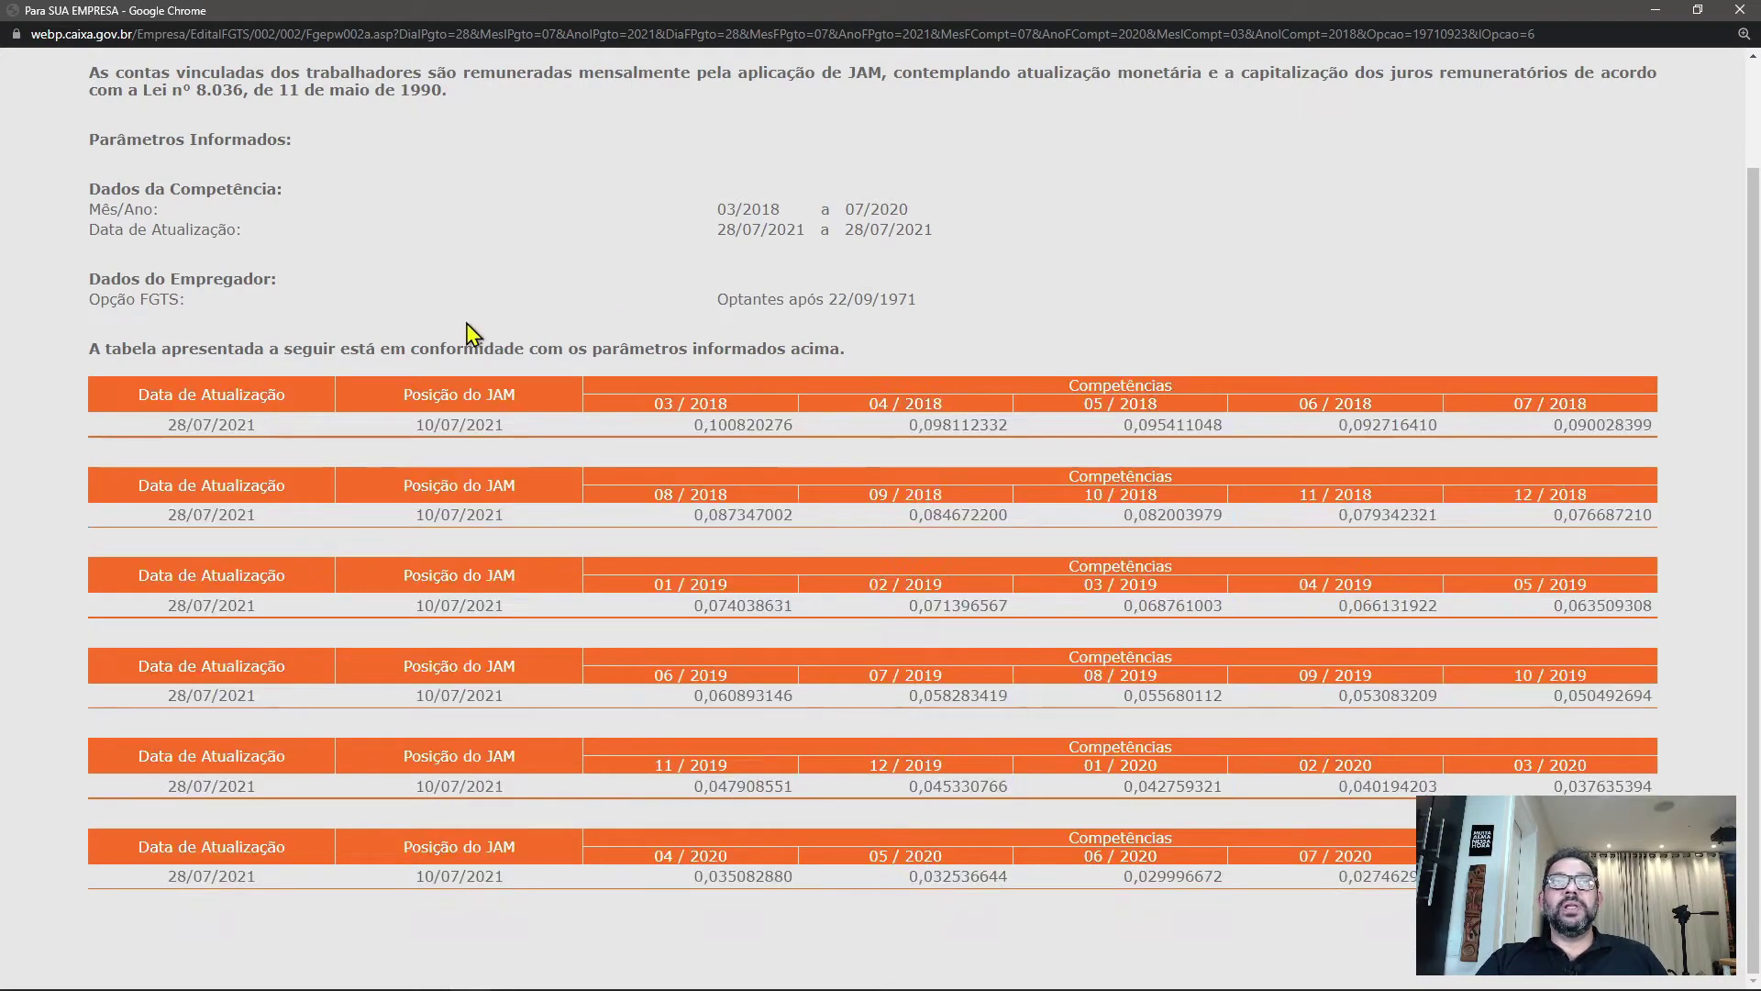
pyautogui.doubleClick(1071, 383)
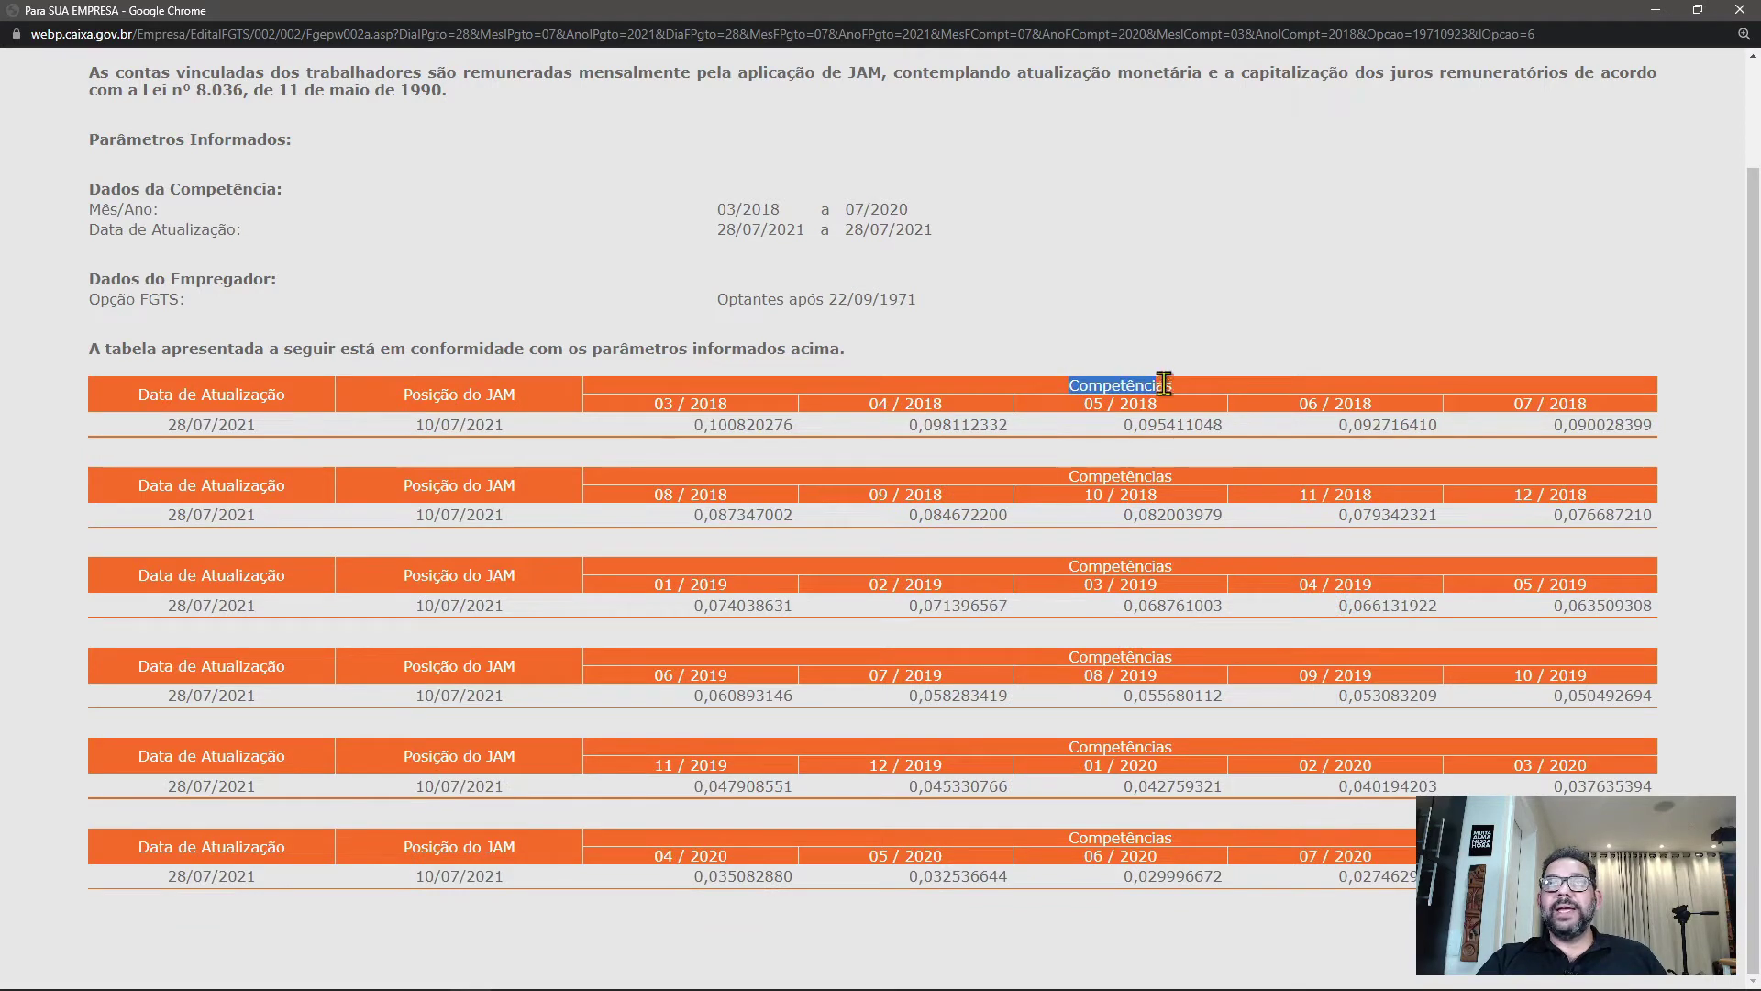
pyautogui.click(659, 413)
pyautogui.moveTo(659, 413); pyautogui.dragTo(997, 429)
pyautogui.click(694, 427)
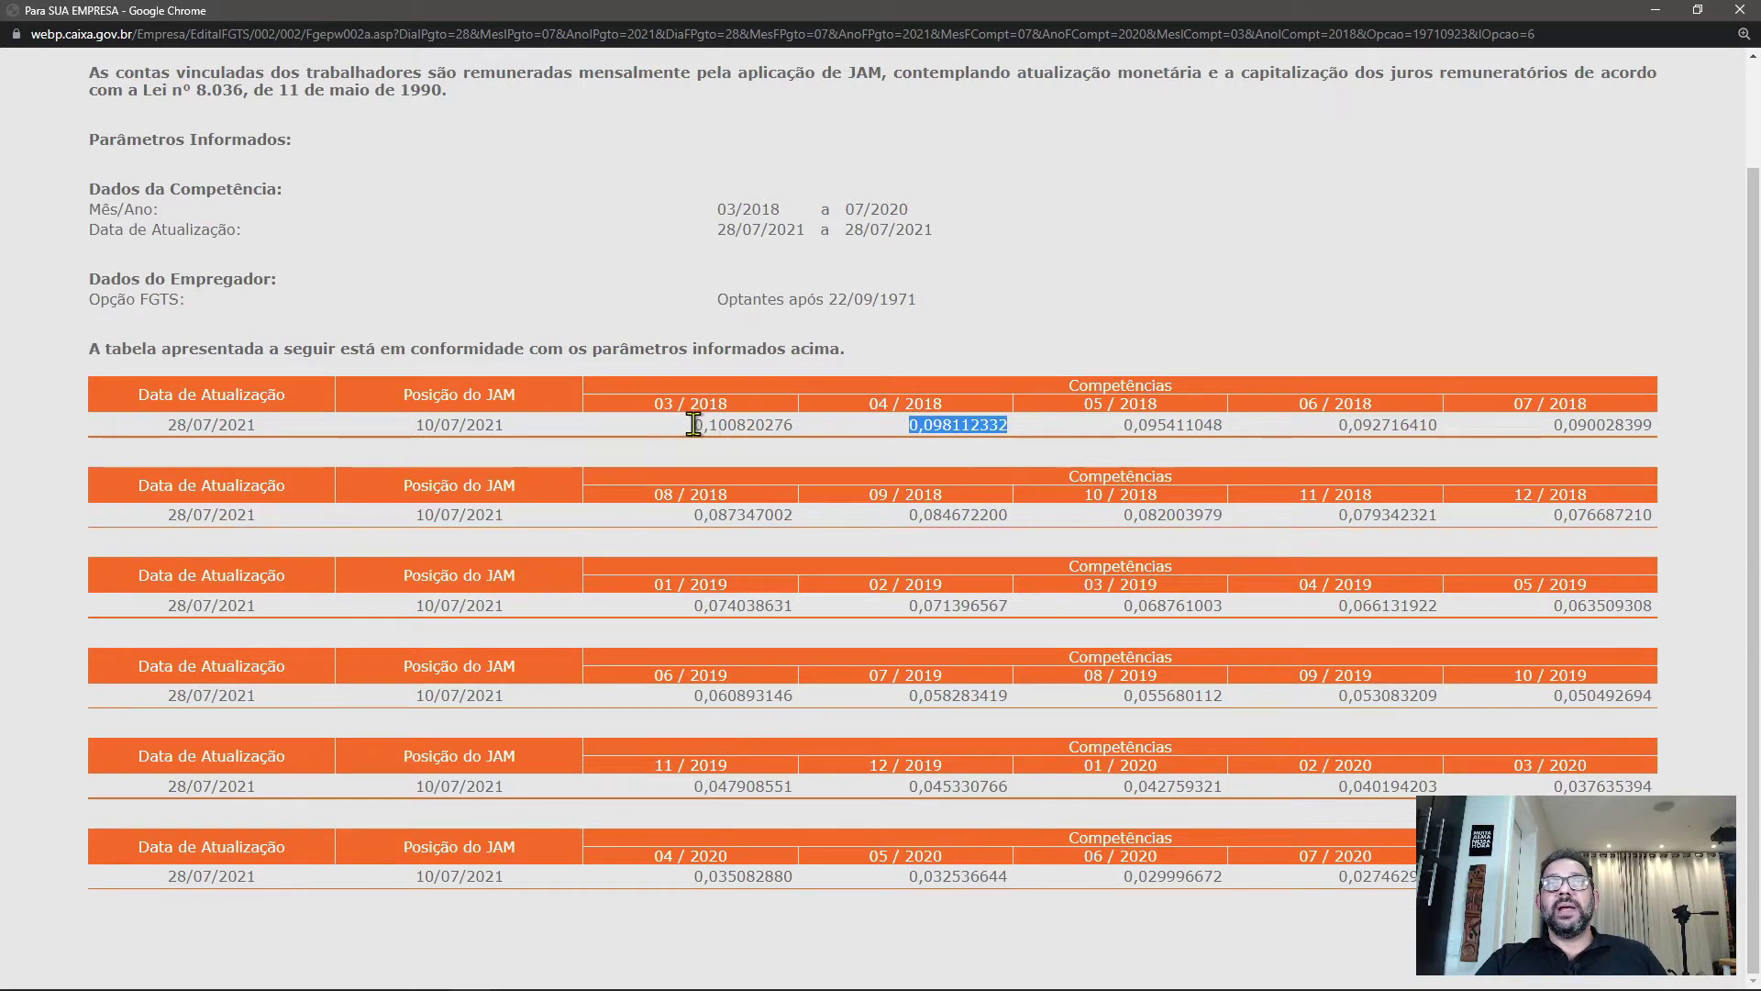
pyautogui.moveTo(695, 427); pyautogui.dragTo(798, 428)
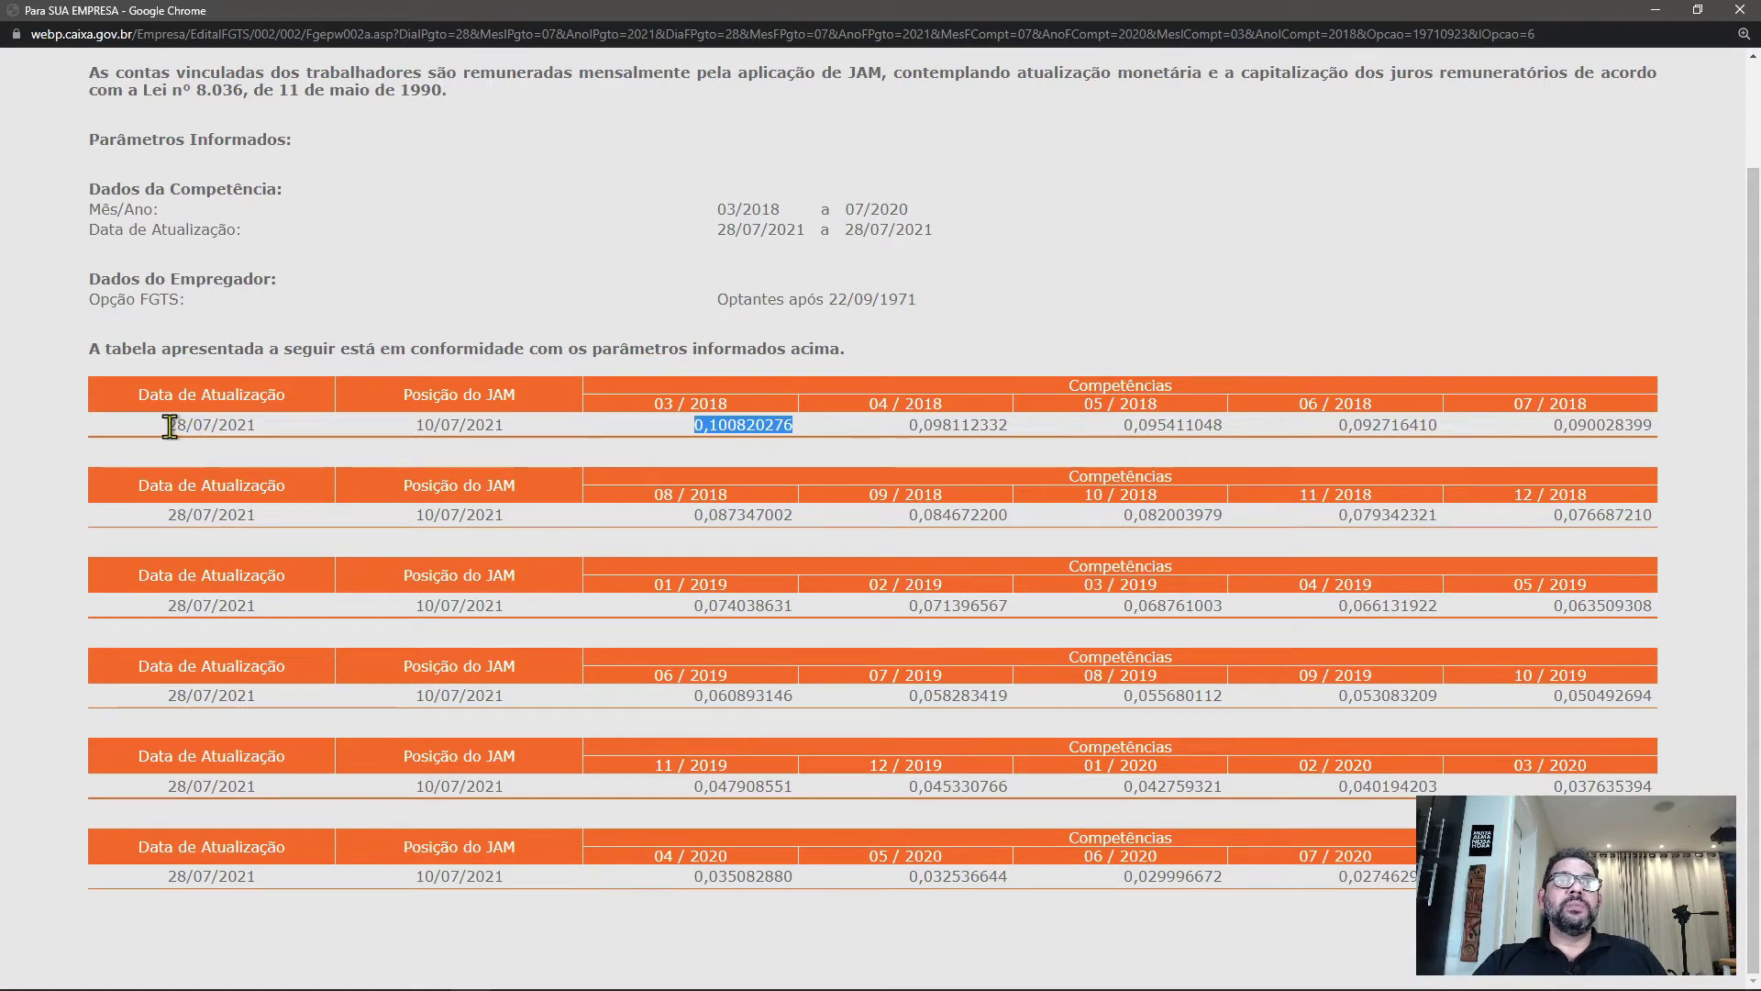
pyautogui.moveTo(168, 428); pyautogui.dragTo(257, 428)
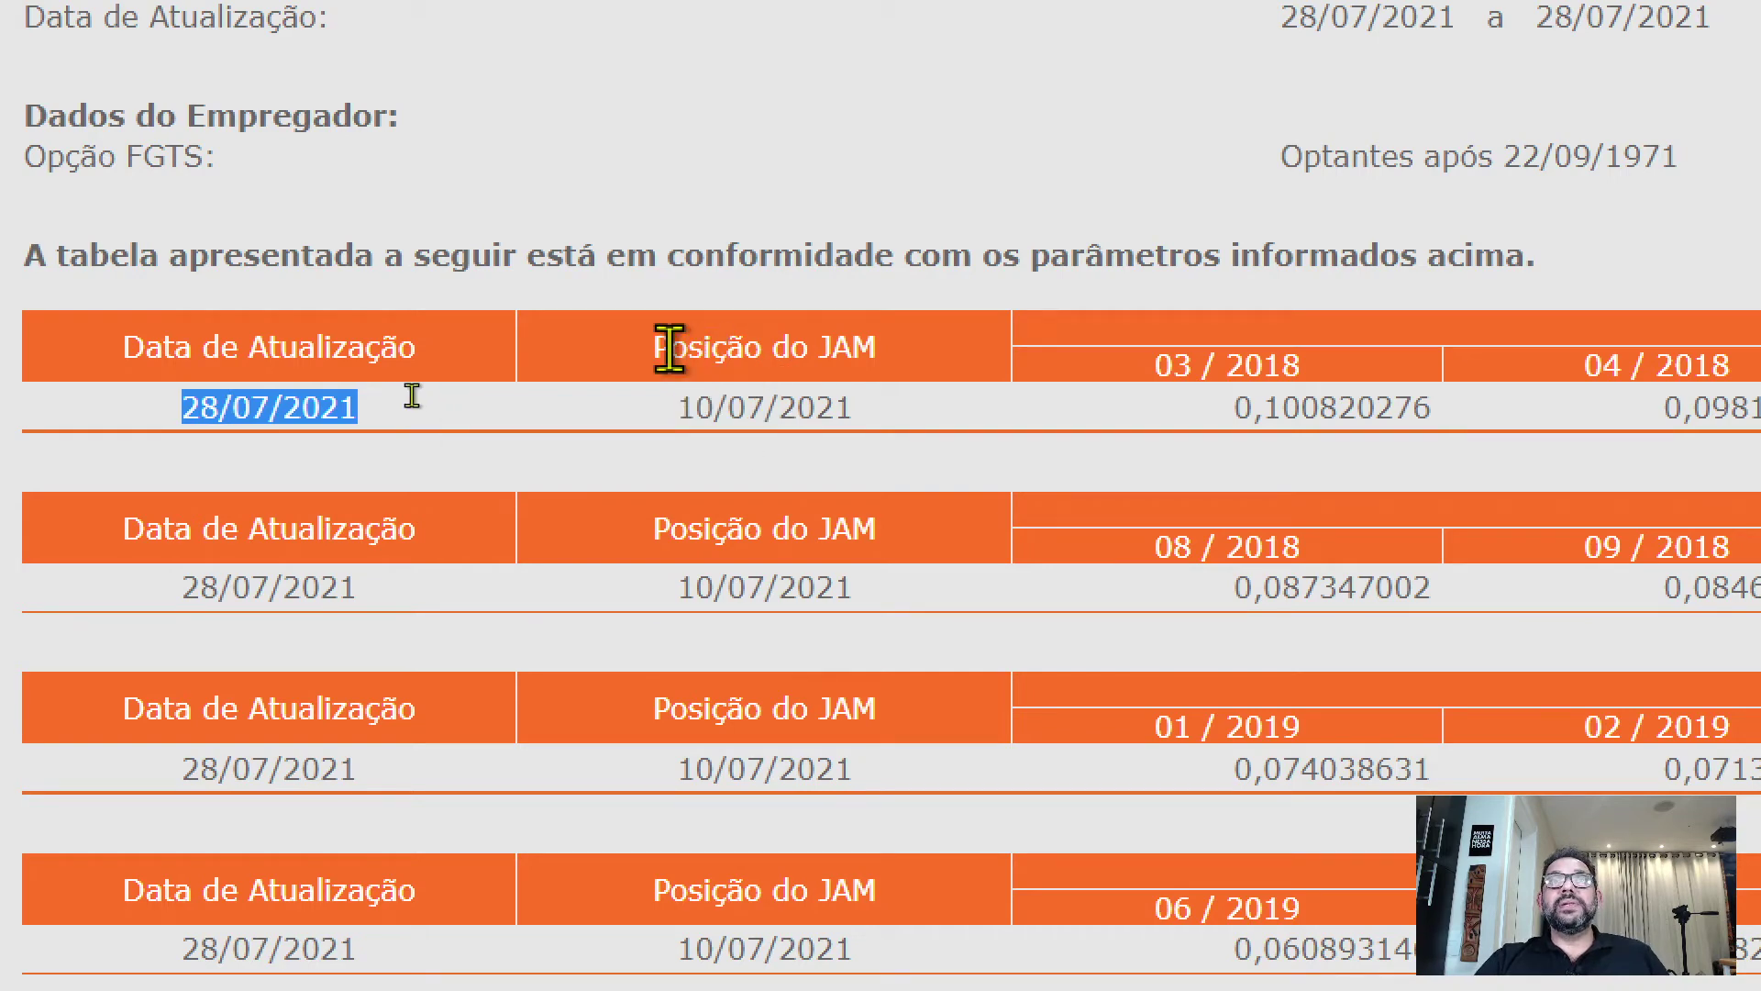
pyautogui.moveTo(618, 339); pyautogui.dragTo(879, 352)
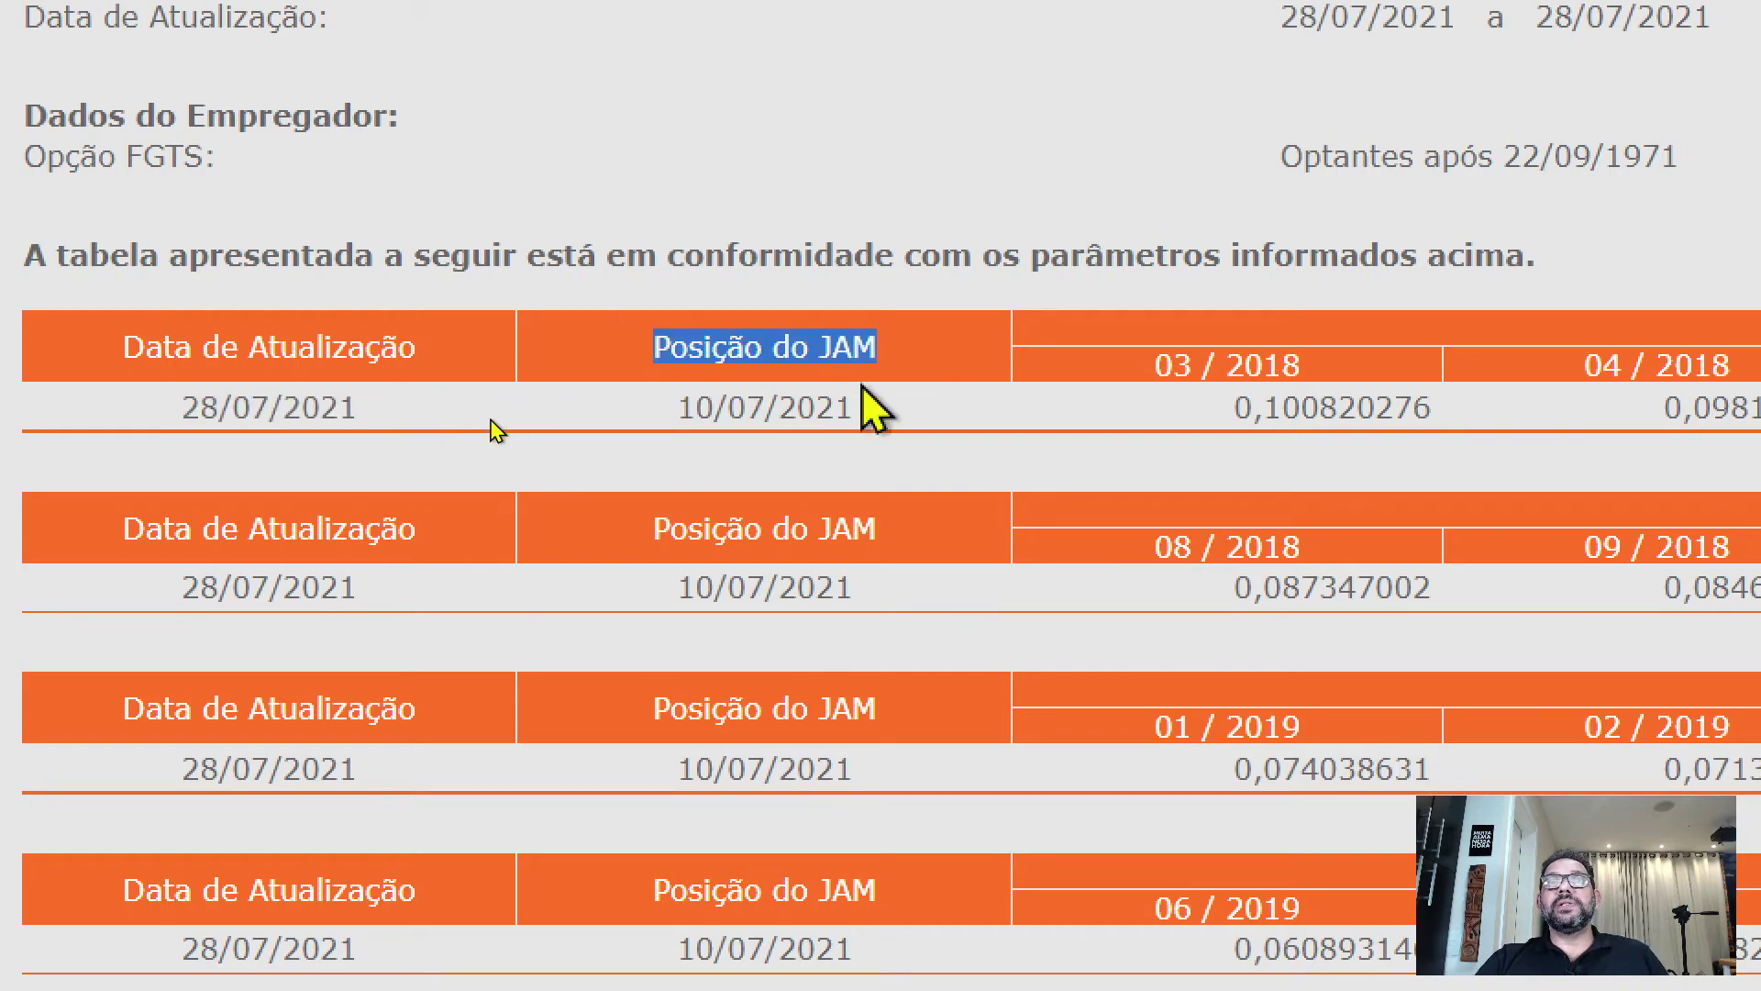
pyautogui.moveTo(677, 408); pyautogui.dragTo(772, 408)
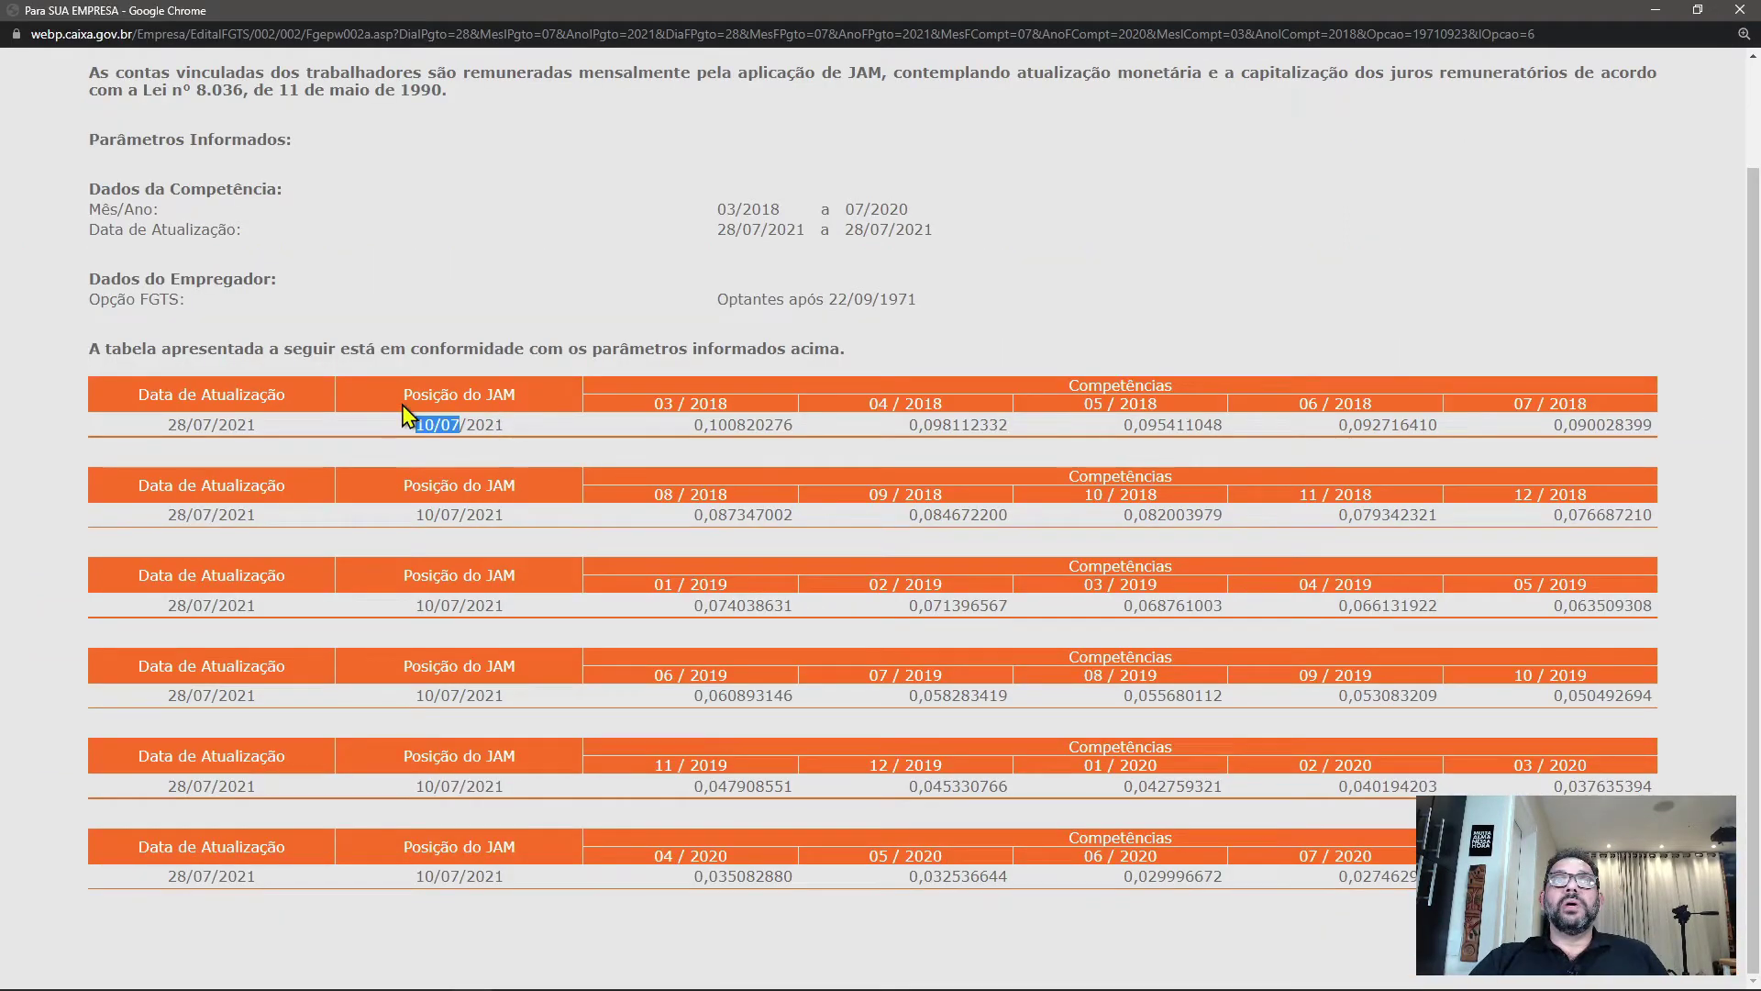
# - Copy all the coefficient tables from the results page, minimize the browser windows and close the print instructions popup
pyautogui.moveTo(136, 387); pyautogui.dragTo(1560, 880)
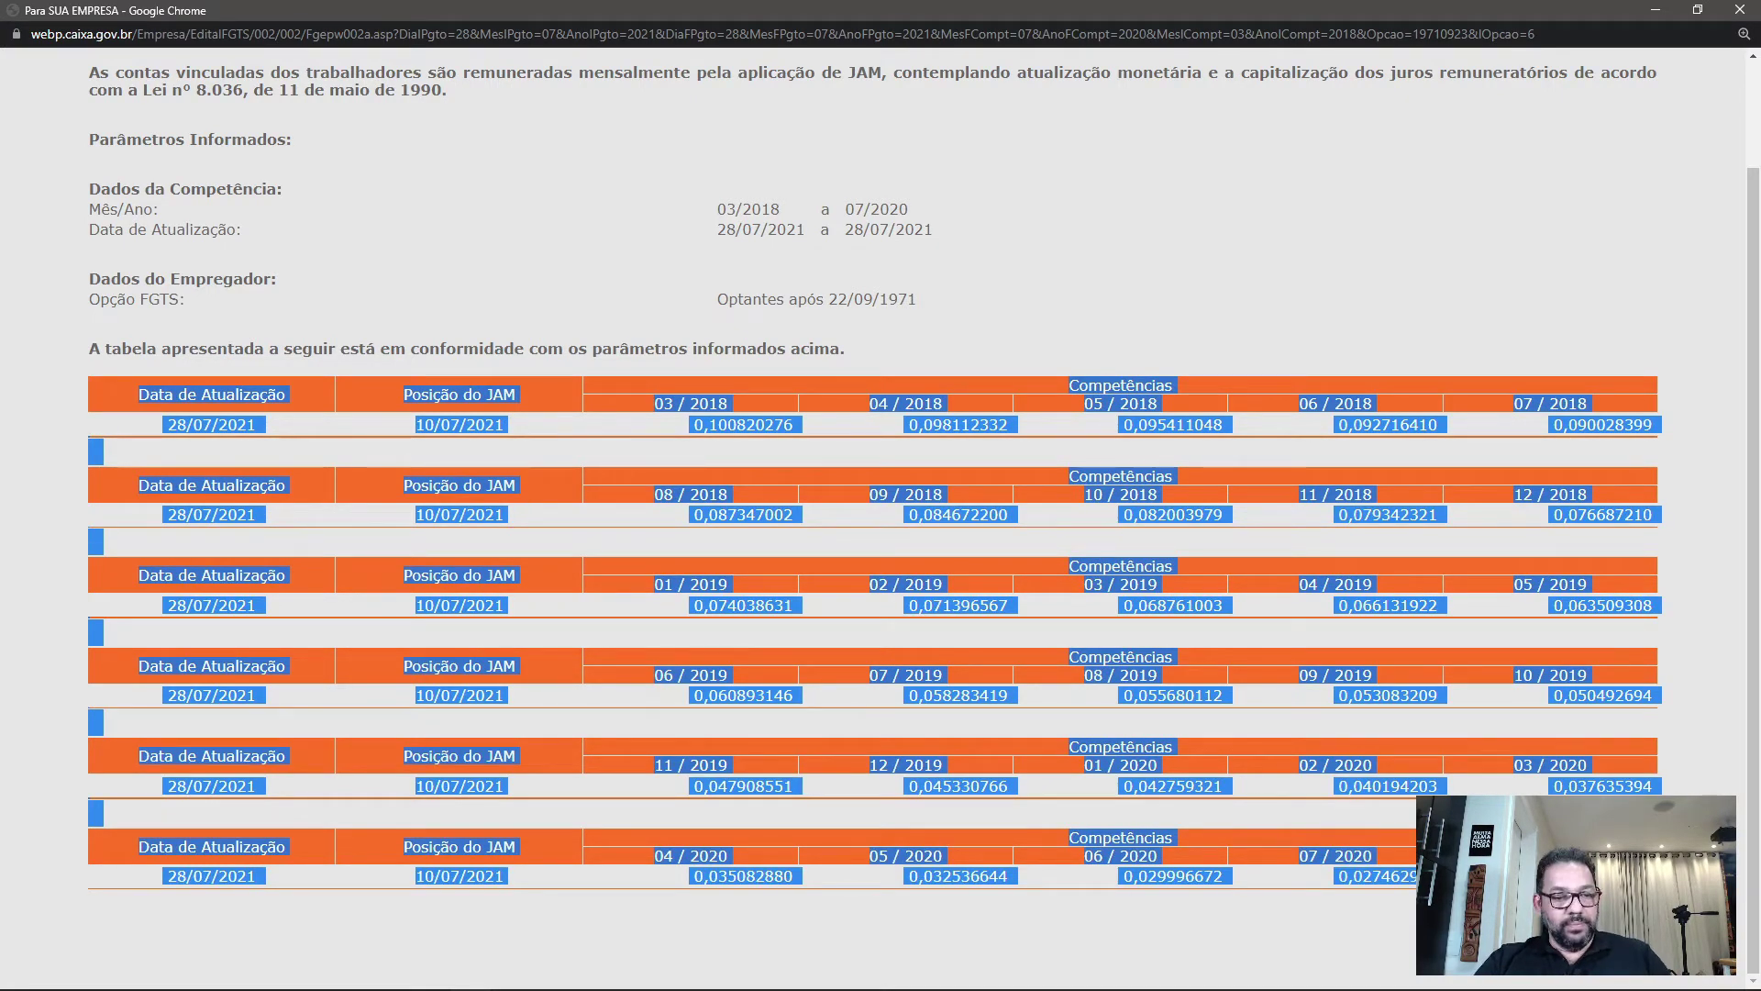
pyautogui.click(1654, 11)
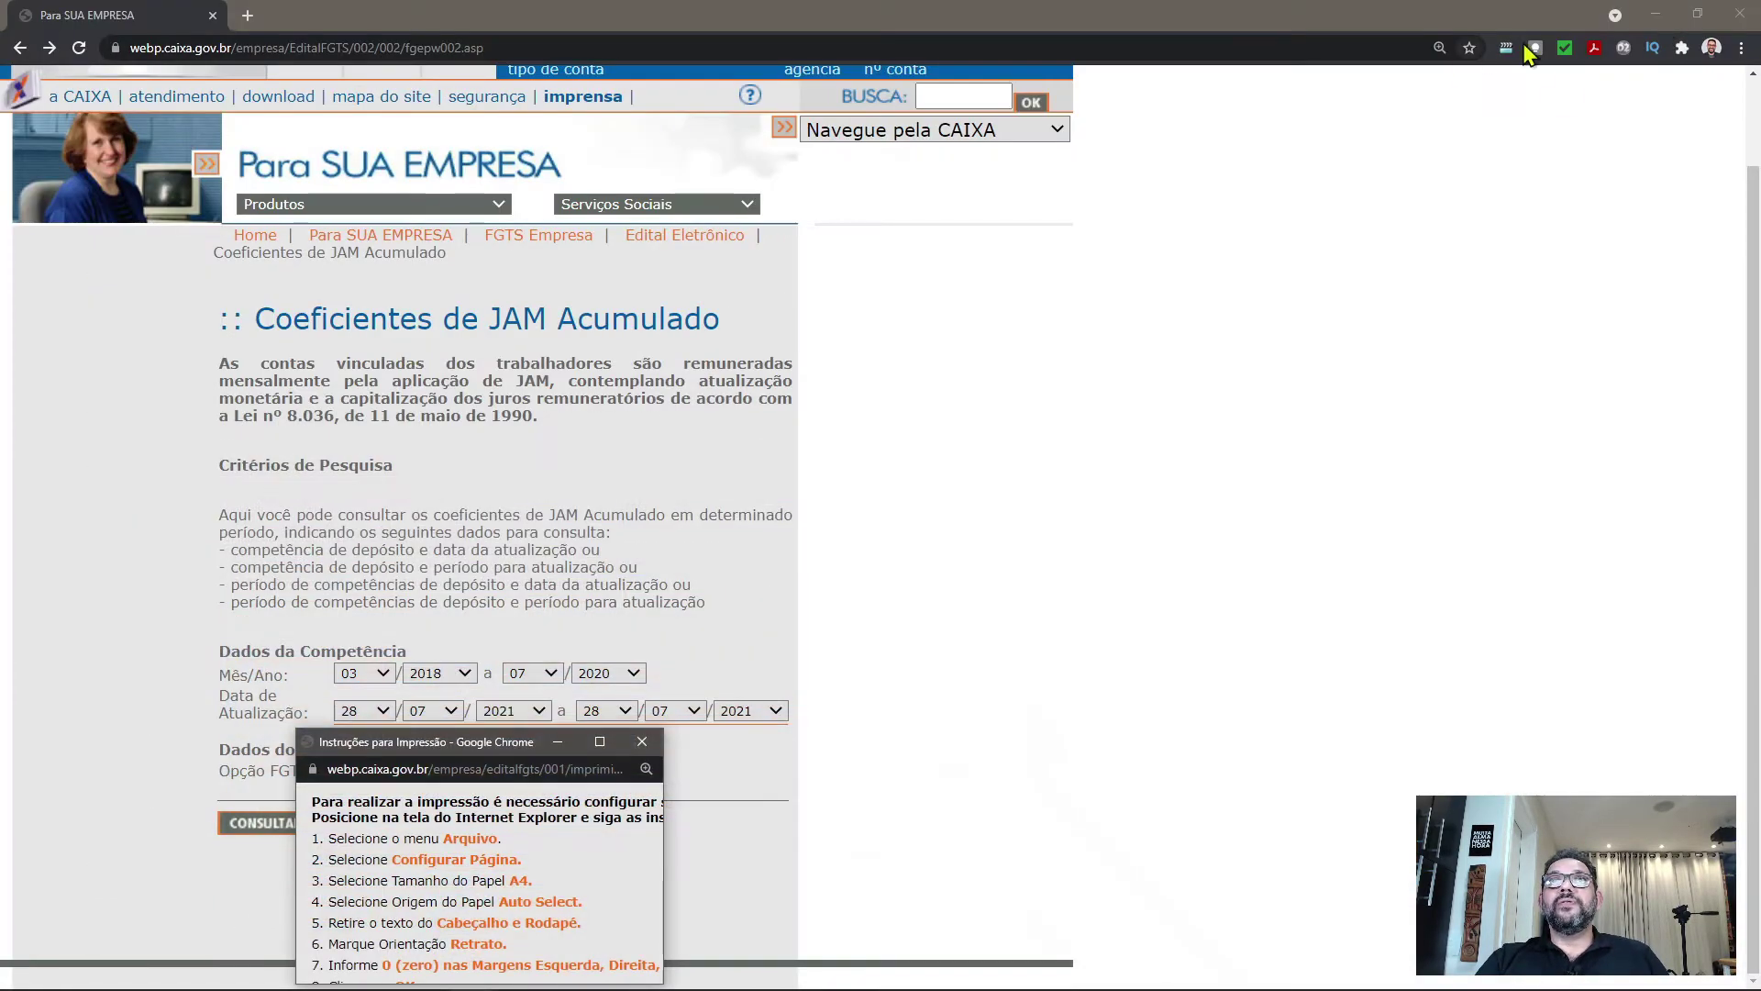
pyautogui.click(1655, 13)
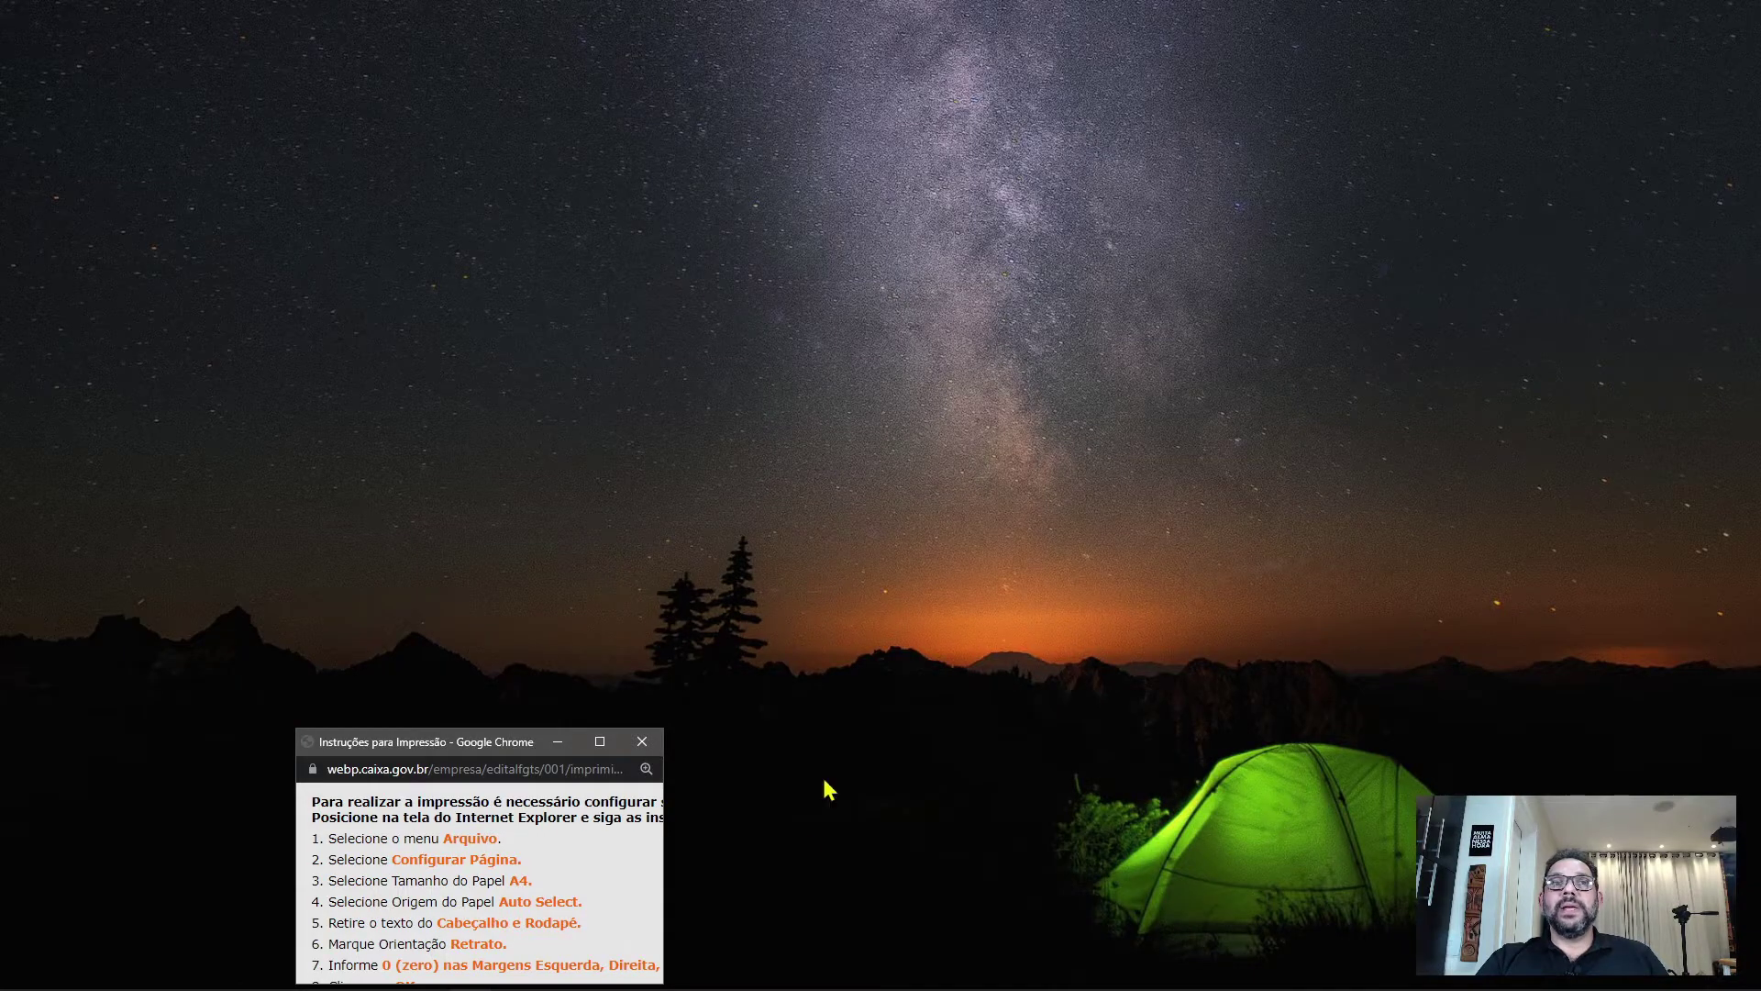
pyautogui.click(642, 742)
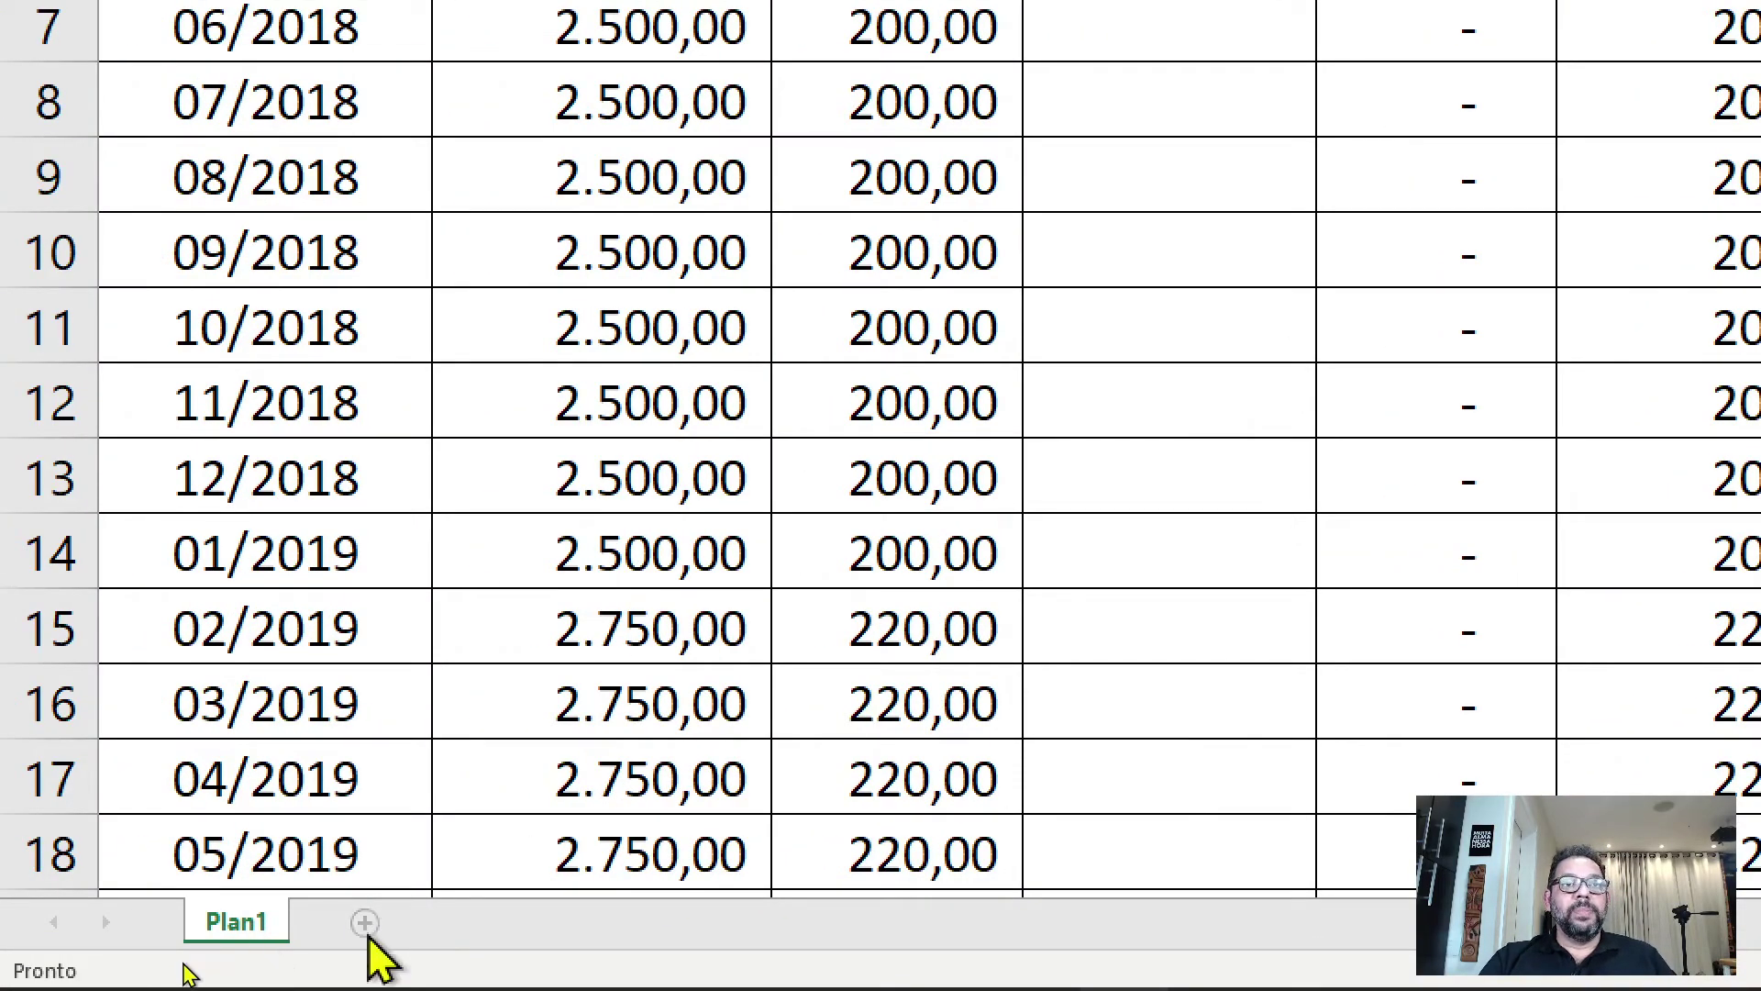
# - Switch to the Excel FGTS workbook, add a new worksheet and paste the copied coefficient tables at cell A1
pyautogui.click(365, 925)
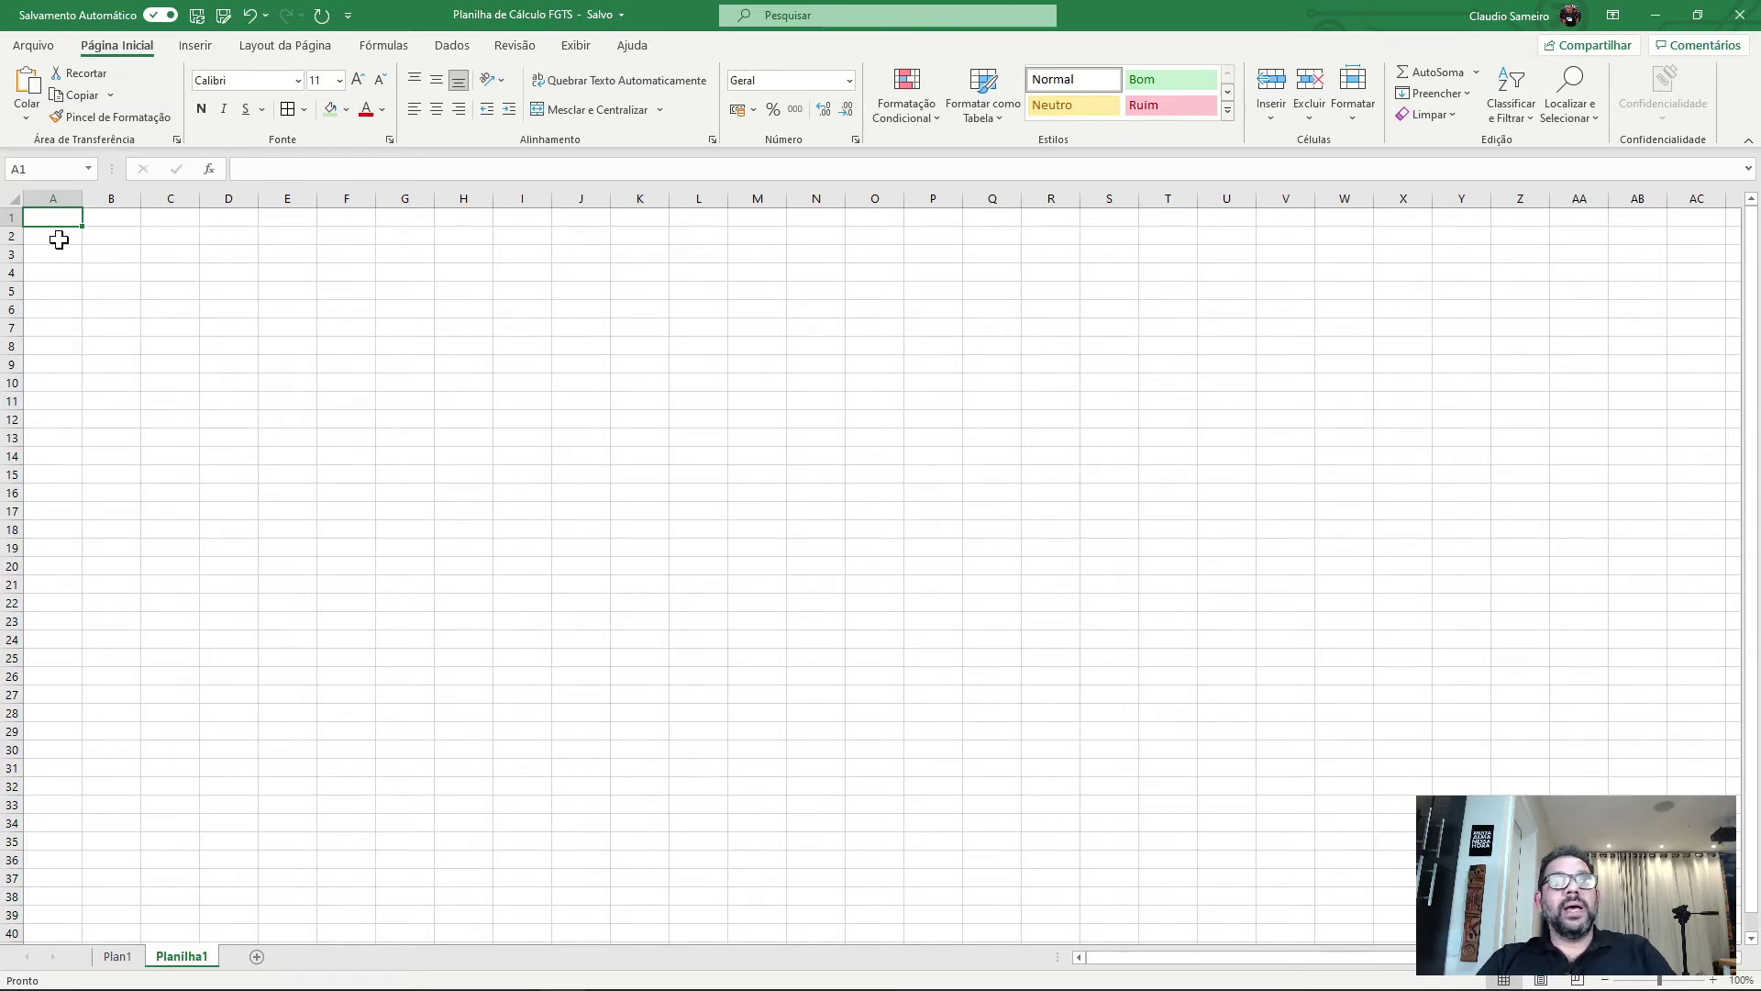
pyautogui.hotkey('ctrl', 'v')
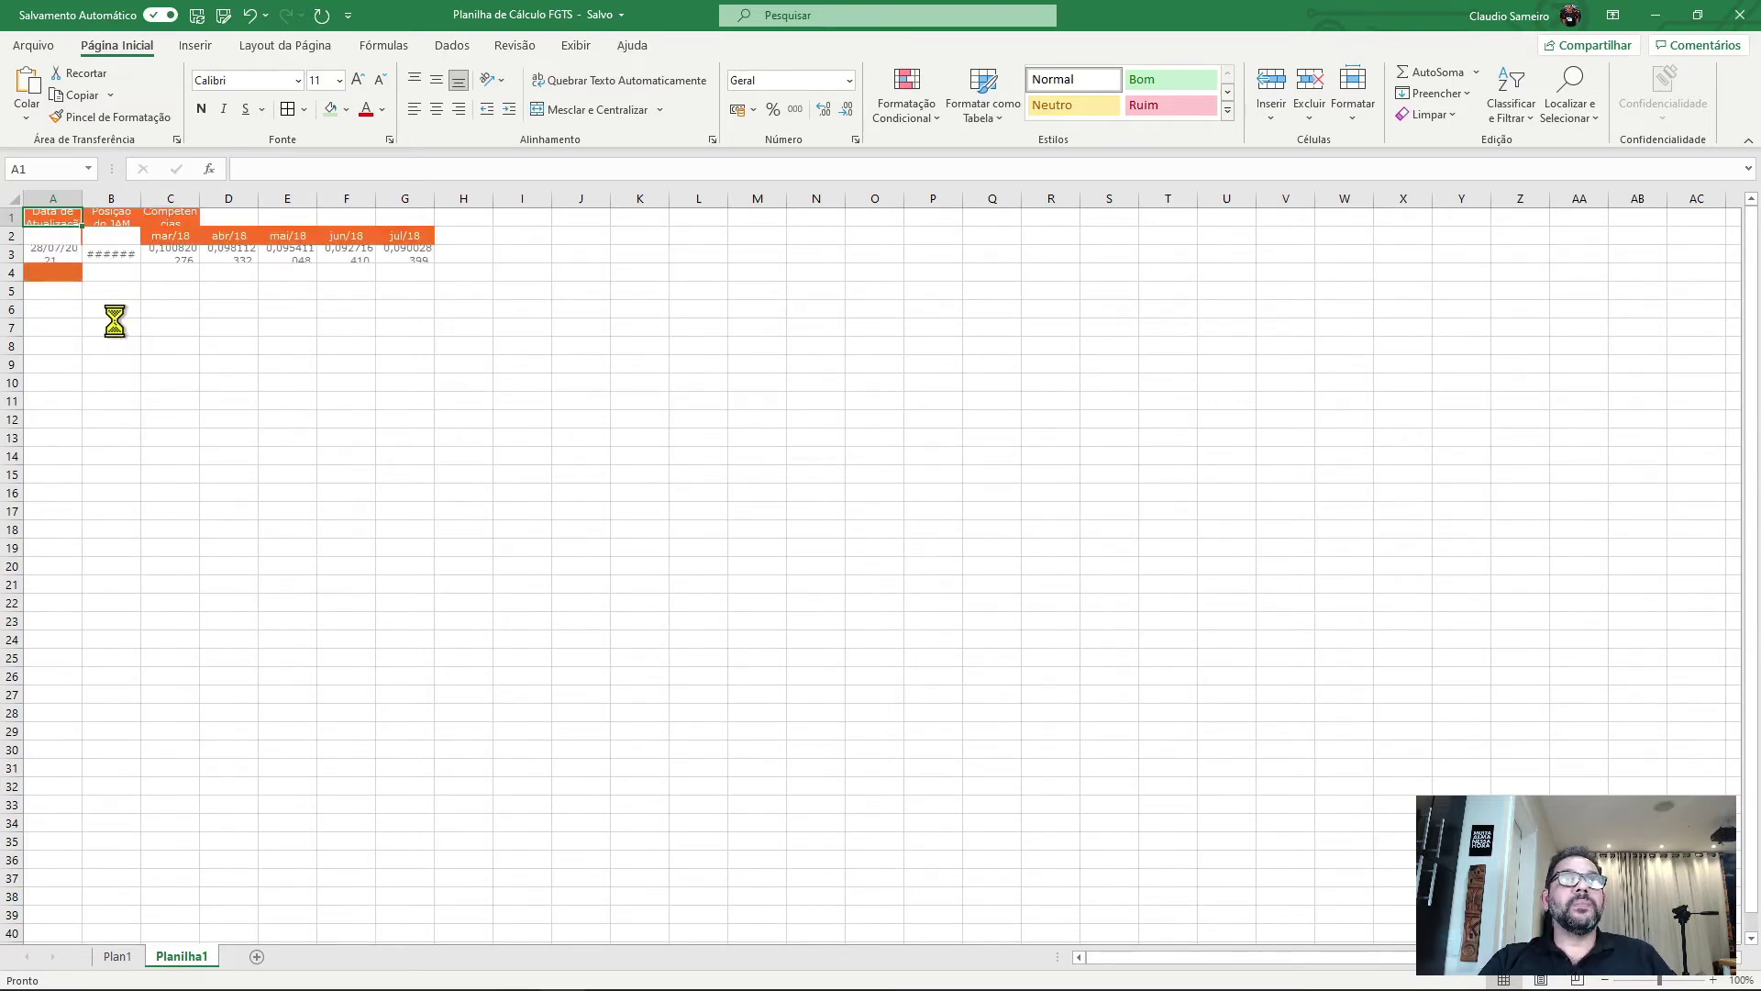
pyautogui.click(538, 365)
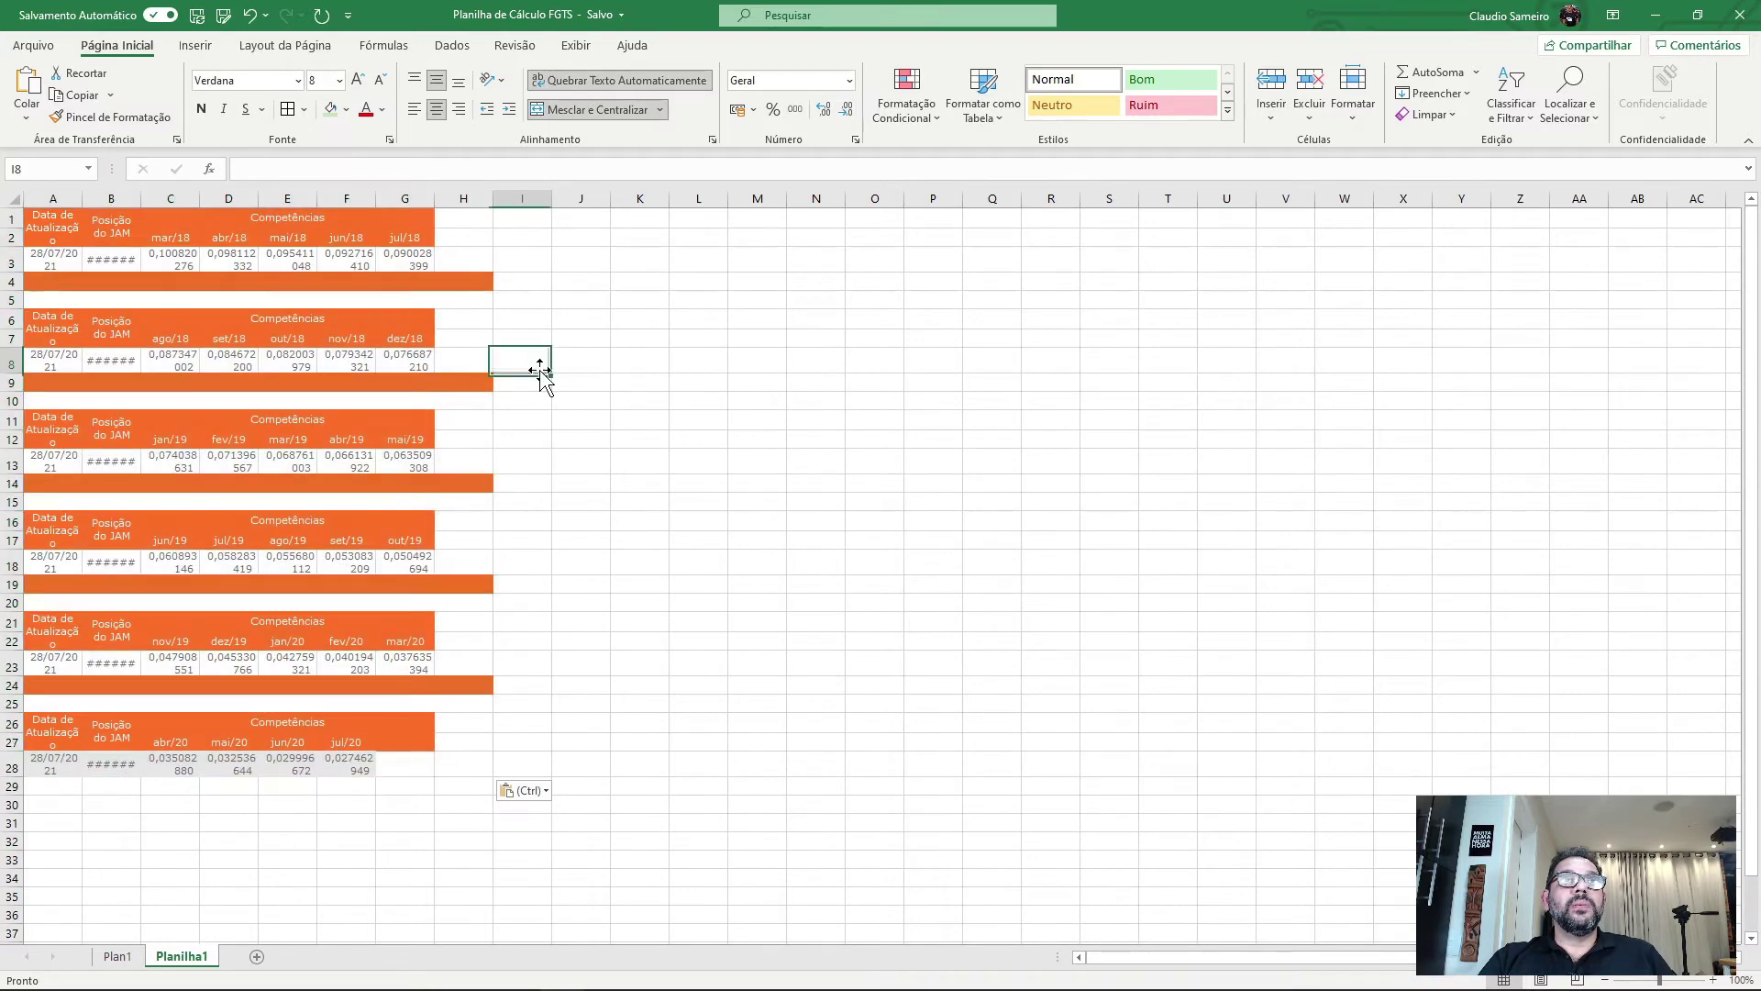
# - Widen column B enough to show the full Posição do JAM dates
pyautogui.click(35, 218)
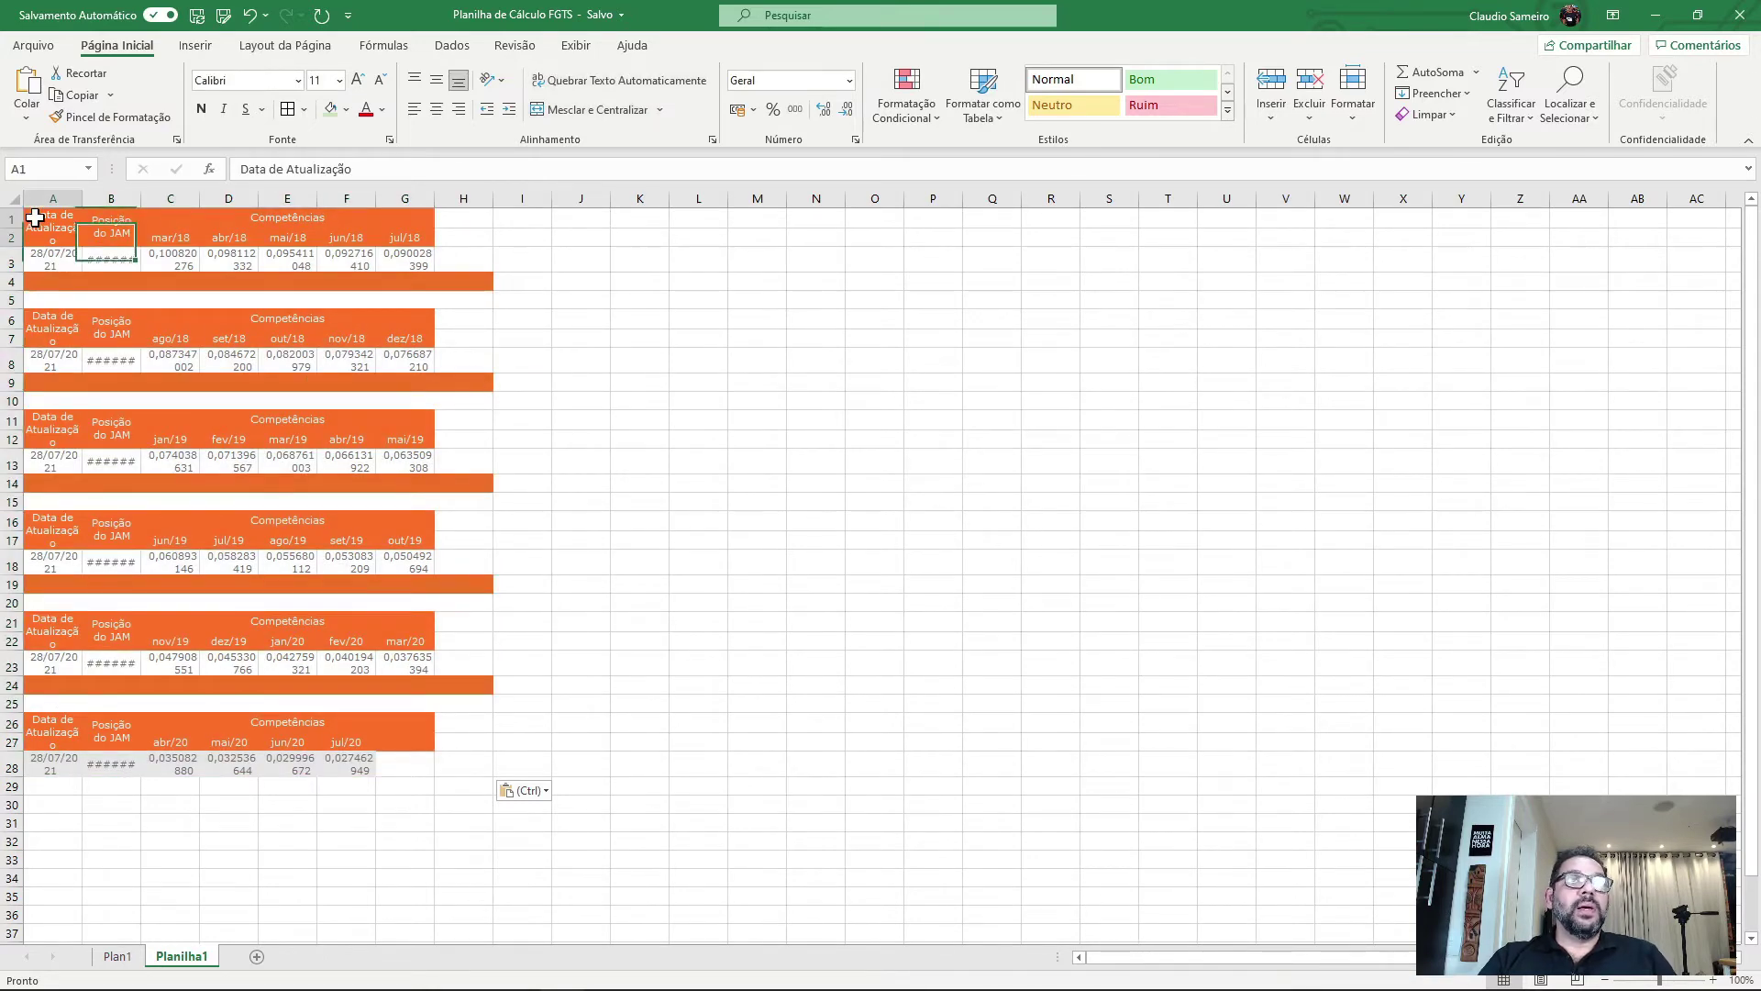
pyautogui.keyDown('ctrl'); pyautogui.scroll(6, 34, 217); pyautogui.keyUp('ctrl')
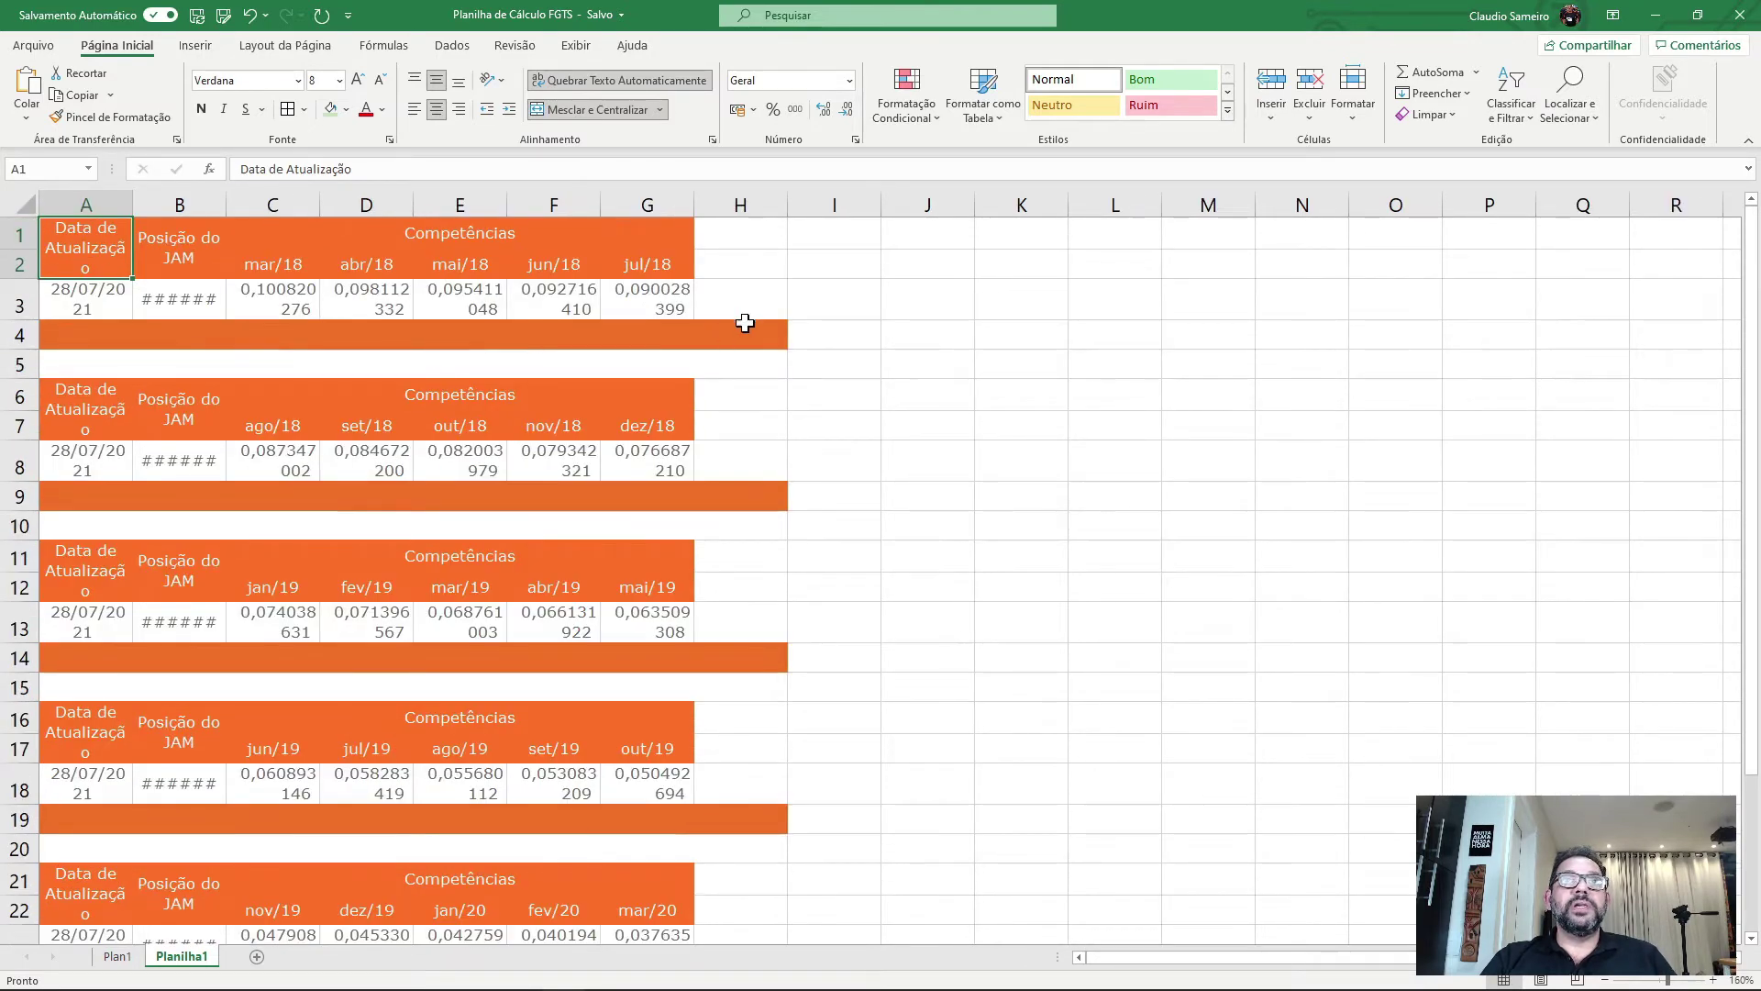
pyautogui.click(830, 301)
pyautogui.moveTo(216, 196); pyautogui.dragTo(288, 200)
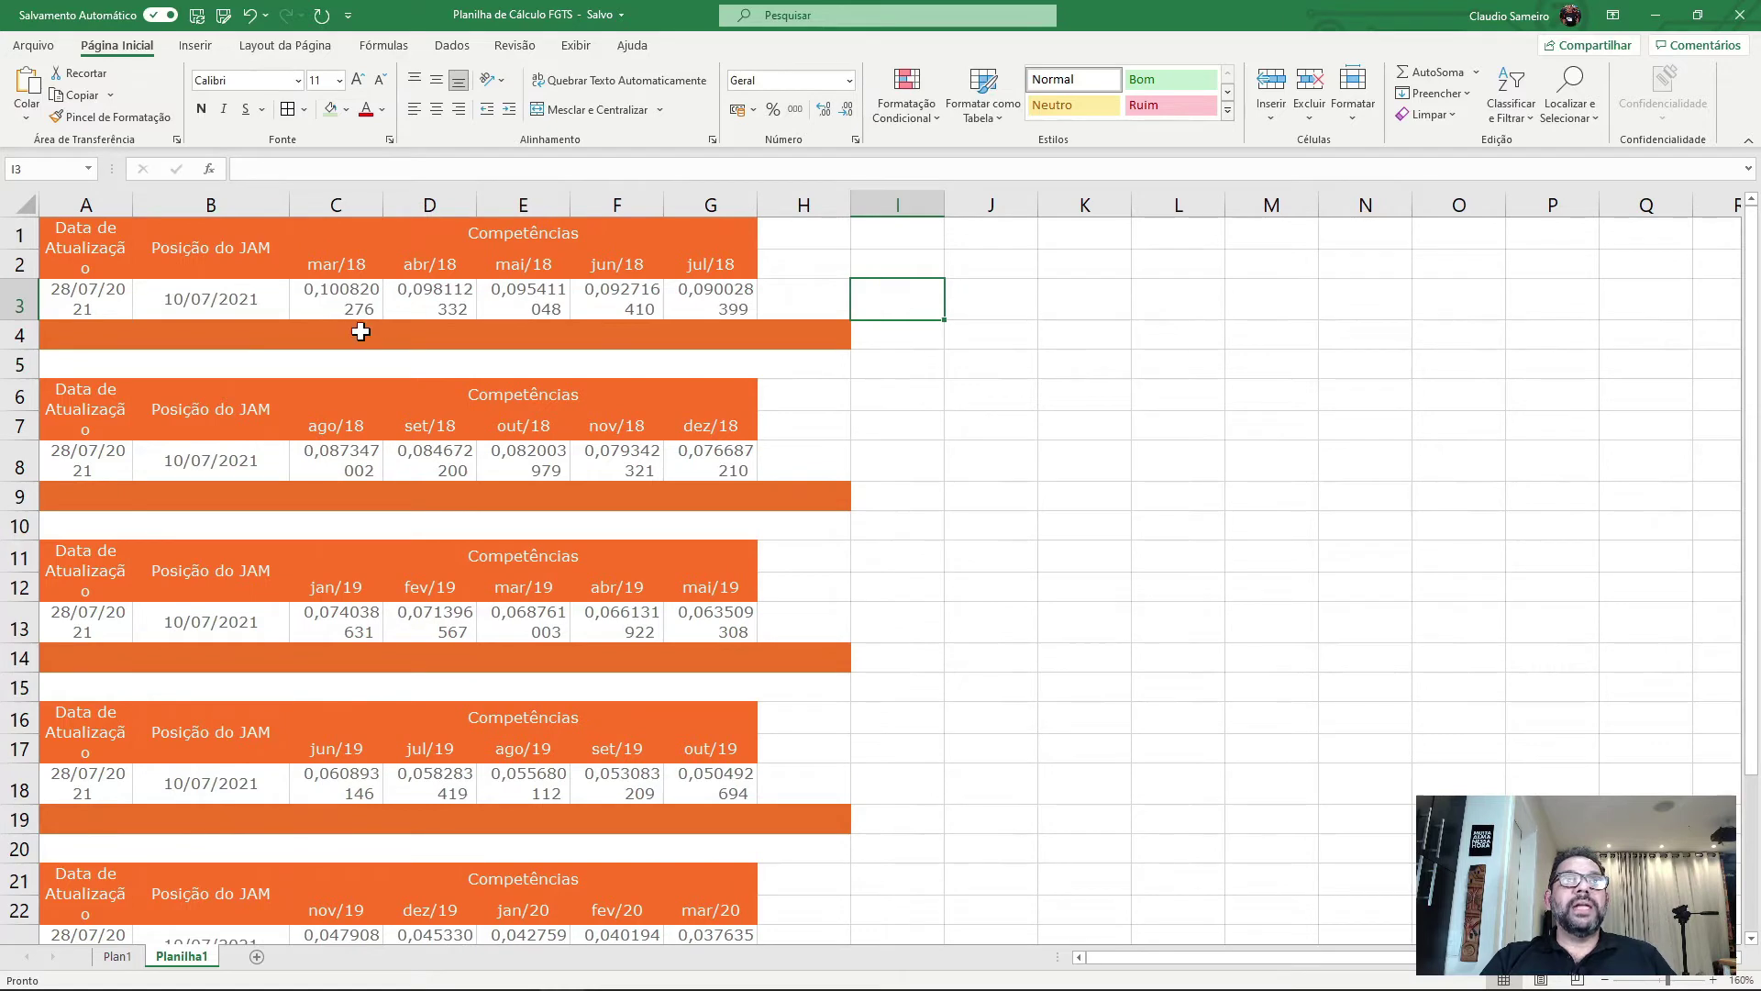
pyautogui.click(347, 305)
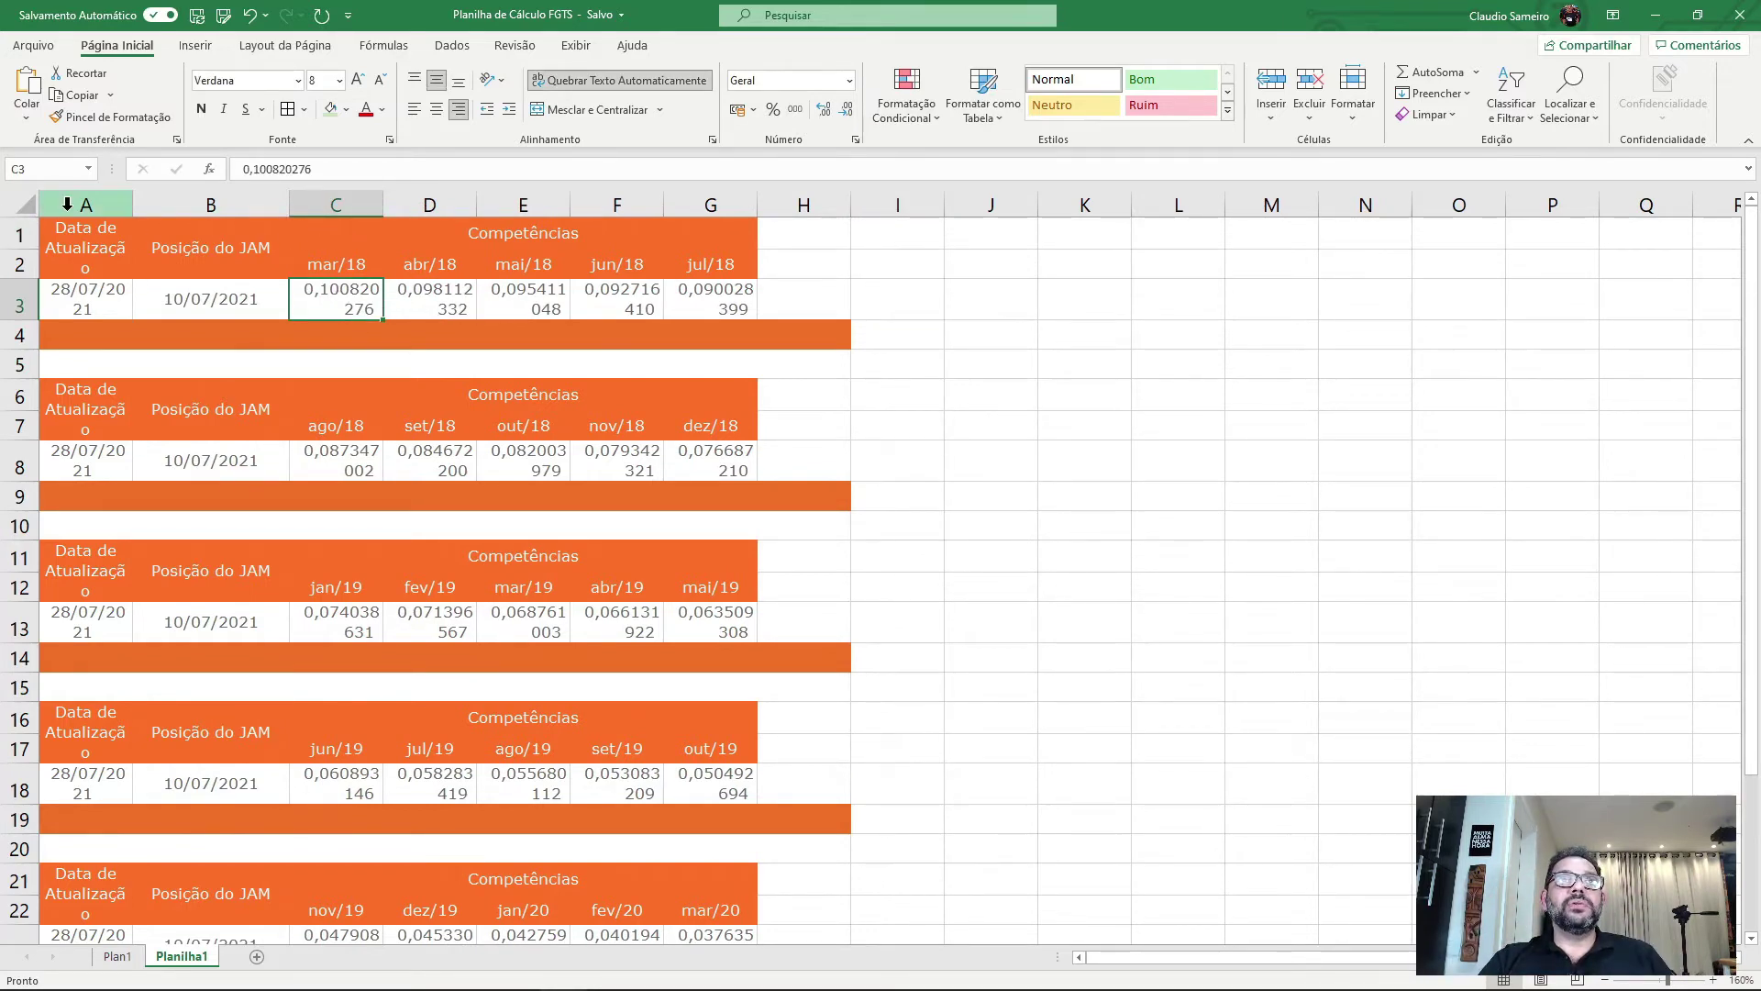
# - Widen columns A to G together to one equal width so each date and coefficient fits on a single line
pyautogui.moveTo(71, 203); pyautogui.dragTo(688, 283)
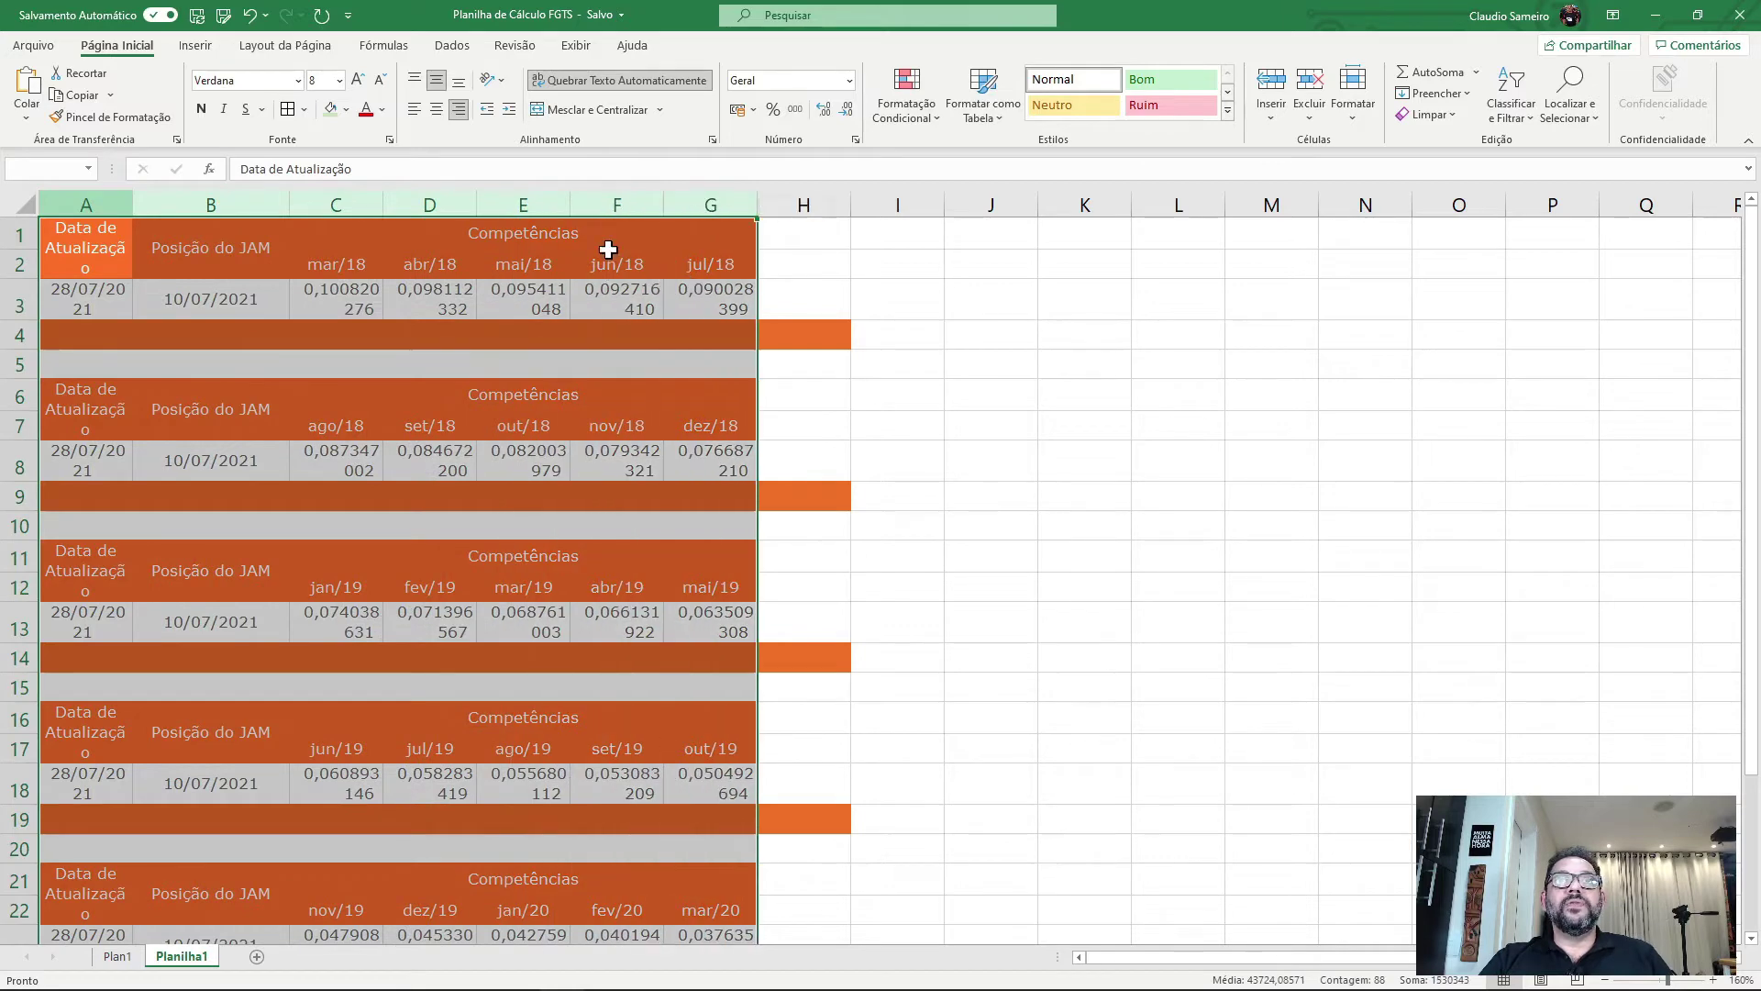
pyautogui.click(126, 202)
pyautogui.moveTo(126, 203); pyautogui.dragTo(715, 203)
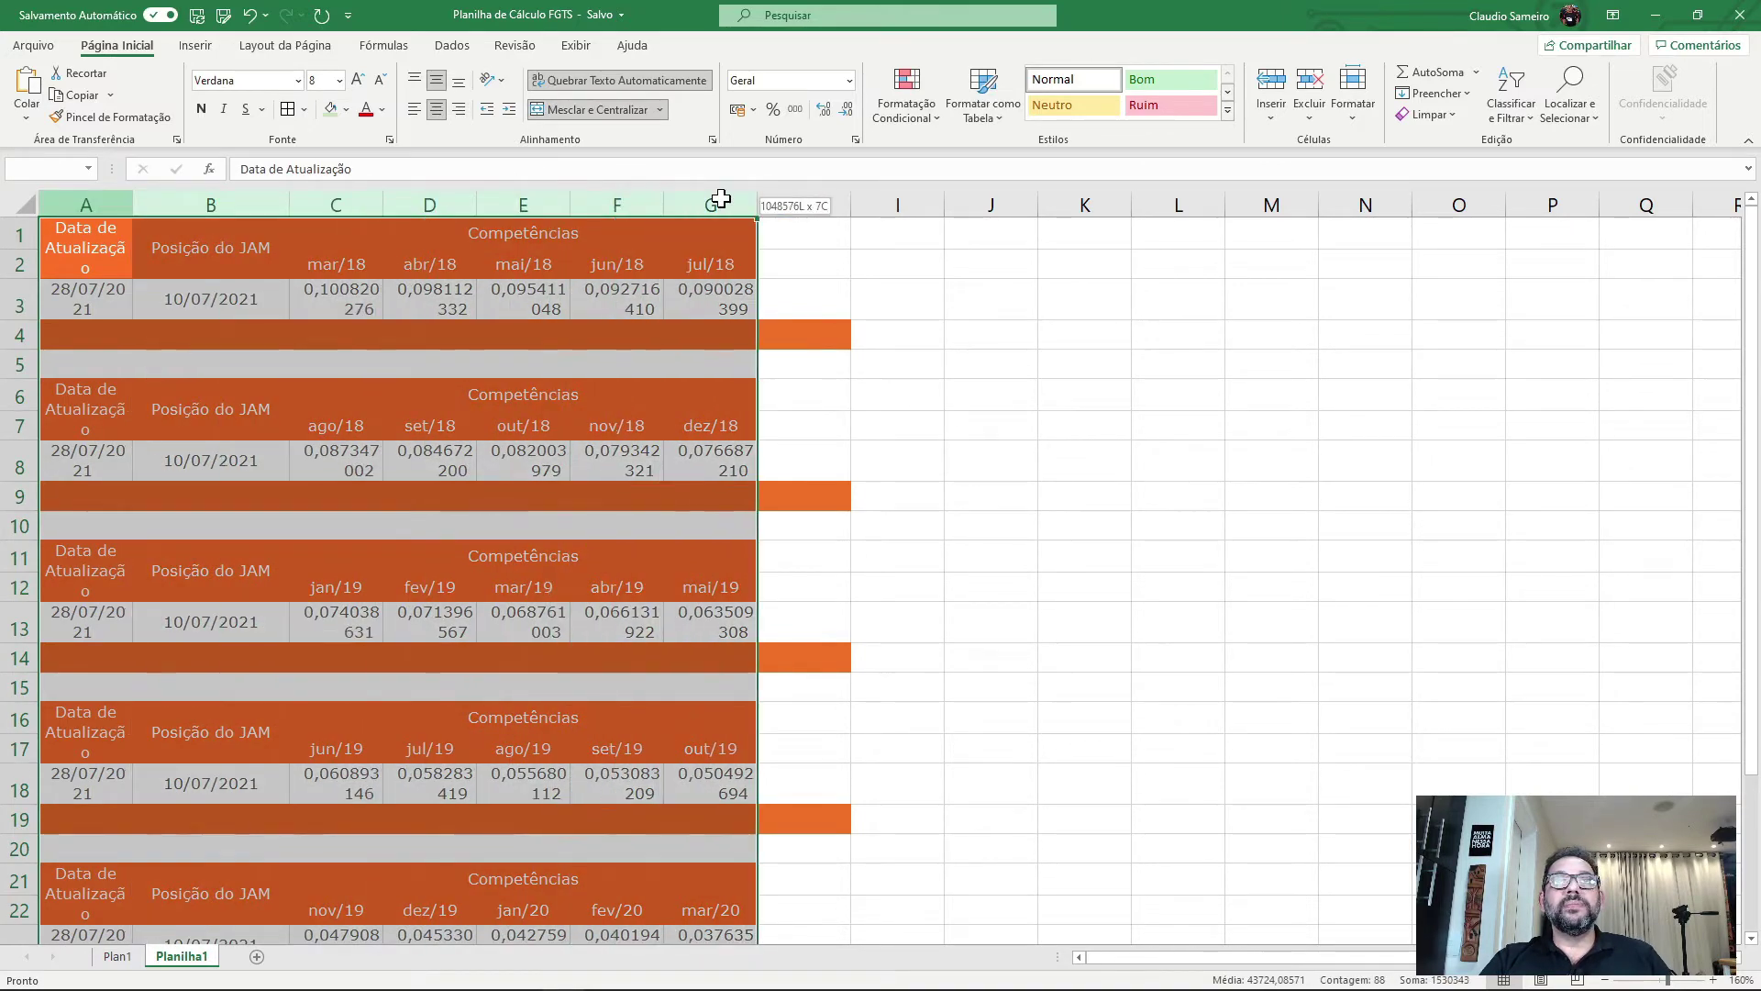
pyautogui.moveTo(283, 214); pyautogui.dragTo(511, 237)
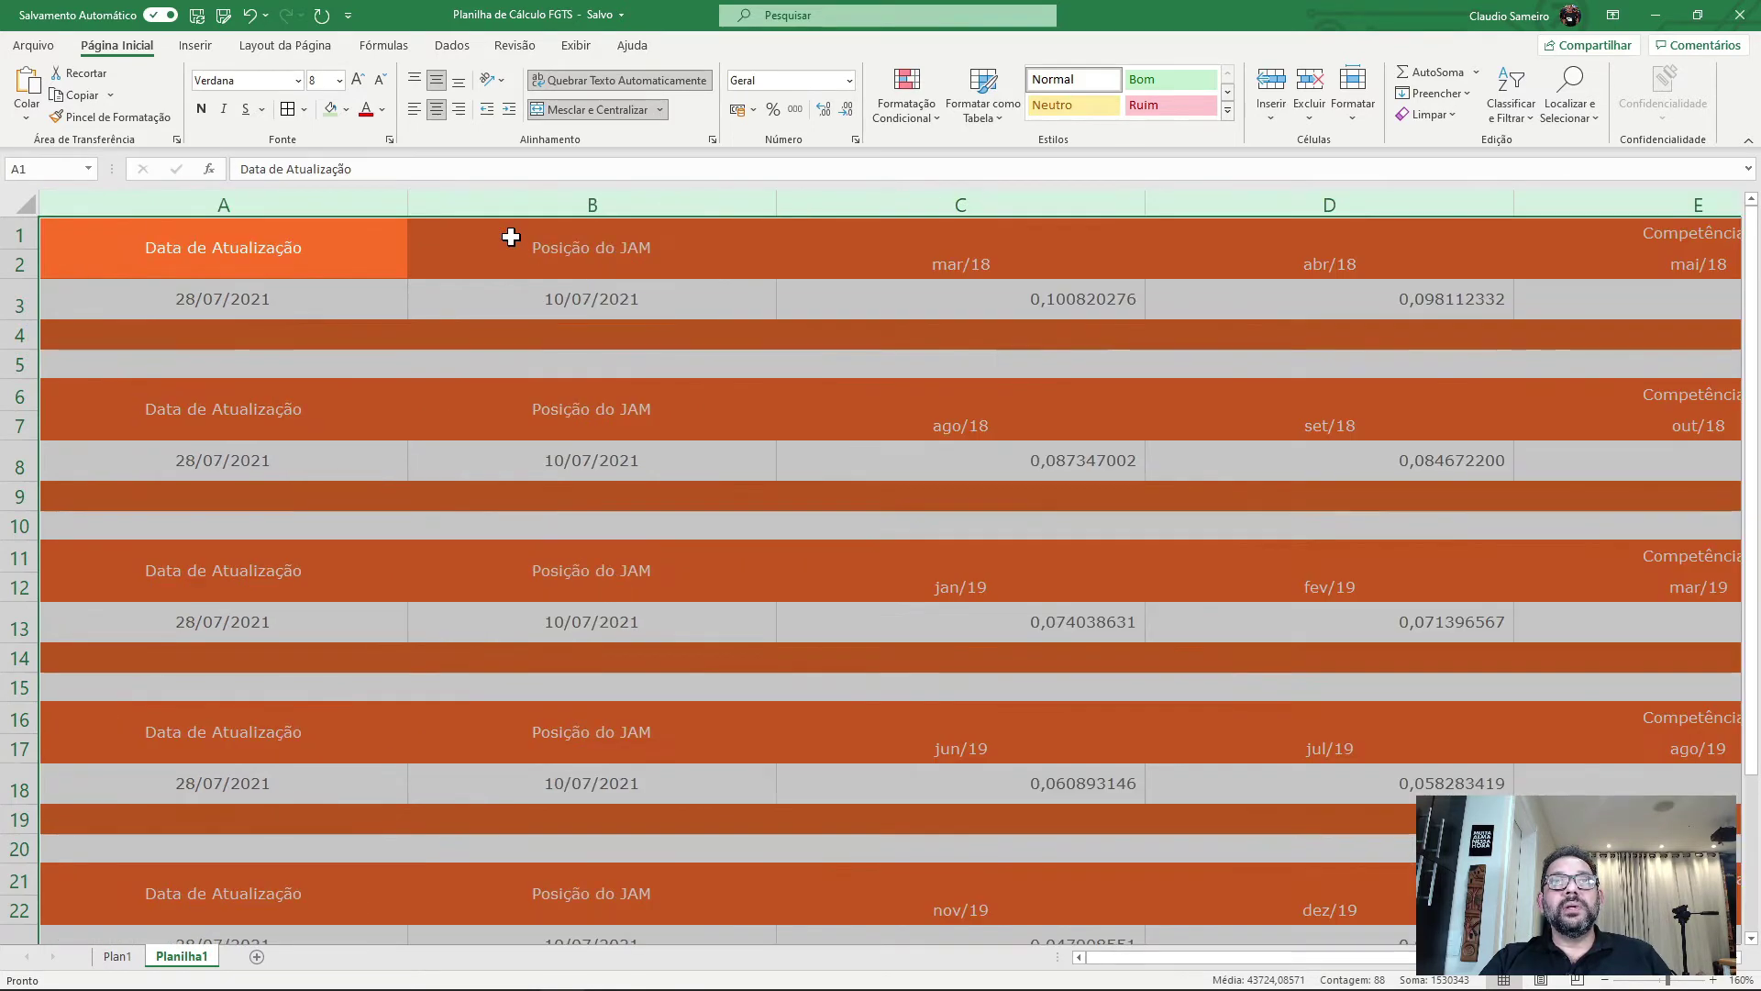
pyautogui.click(317, 334)
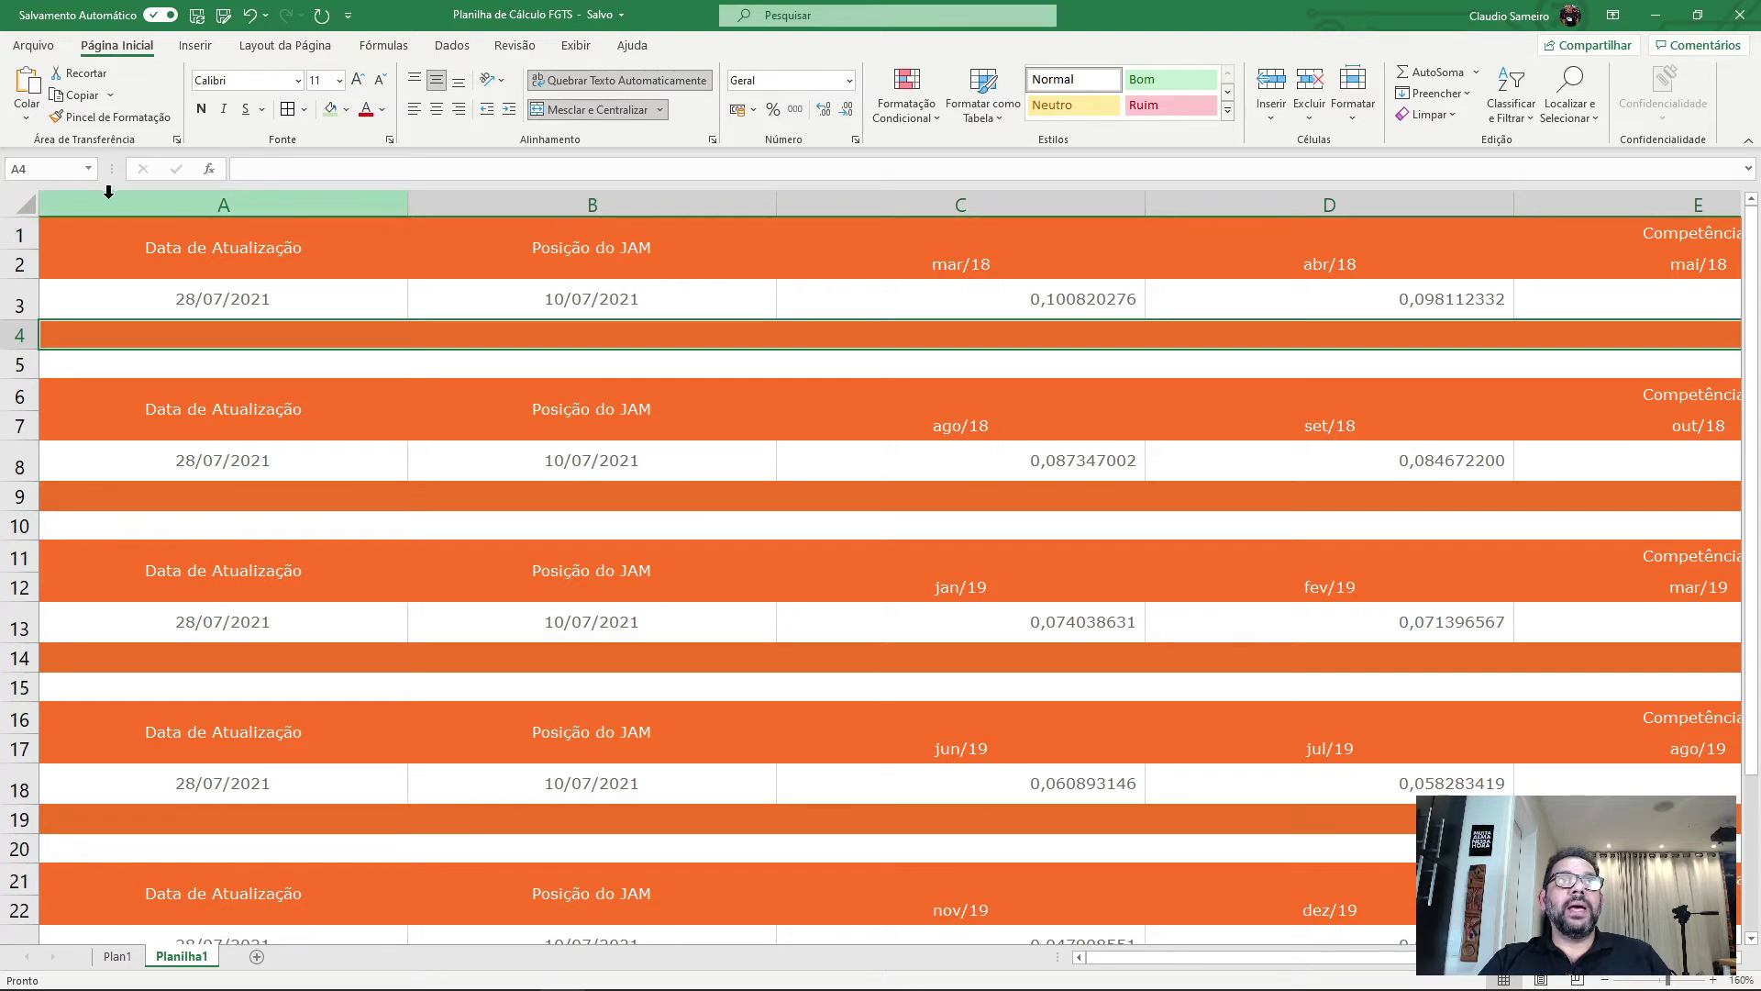
# - Reduce all rows of the new worksheet to one uniform, single-line height
pyautogui.click(22, 206)
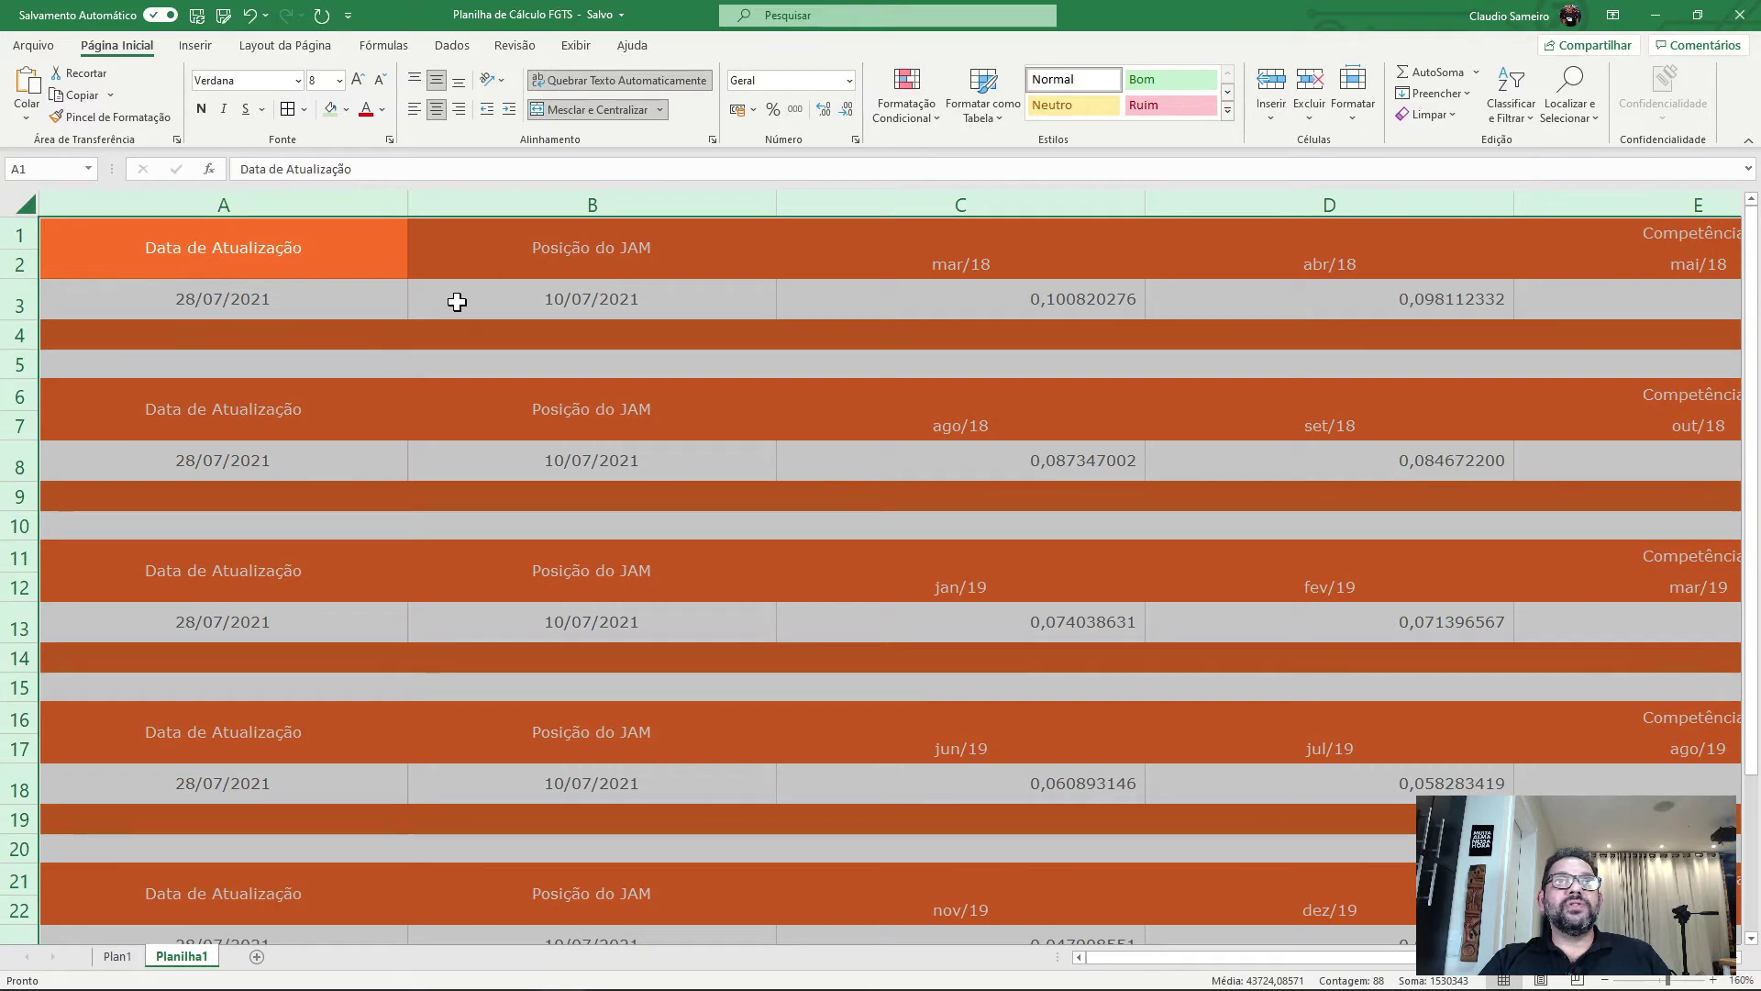
pyautogui.moveTo(20, 278); pyautogui.dragTo(20, 277)
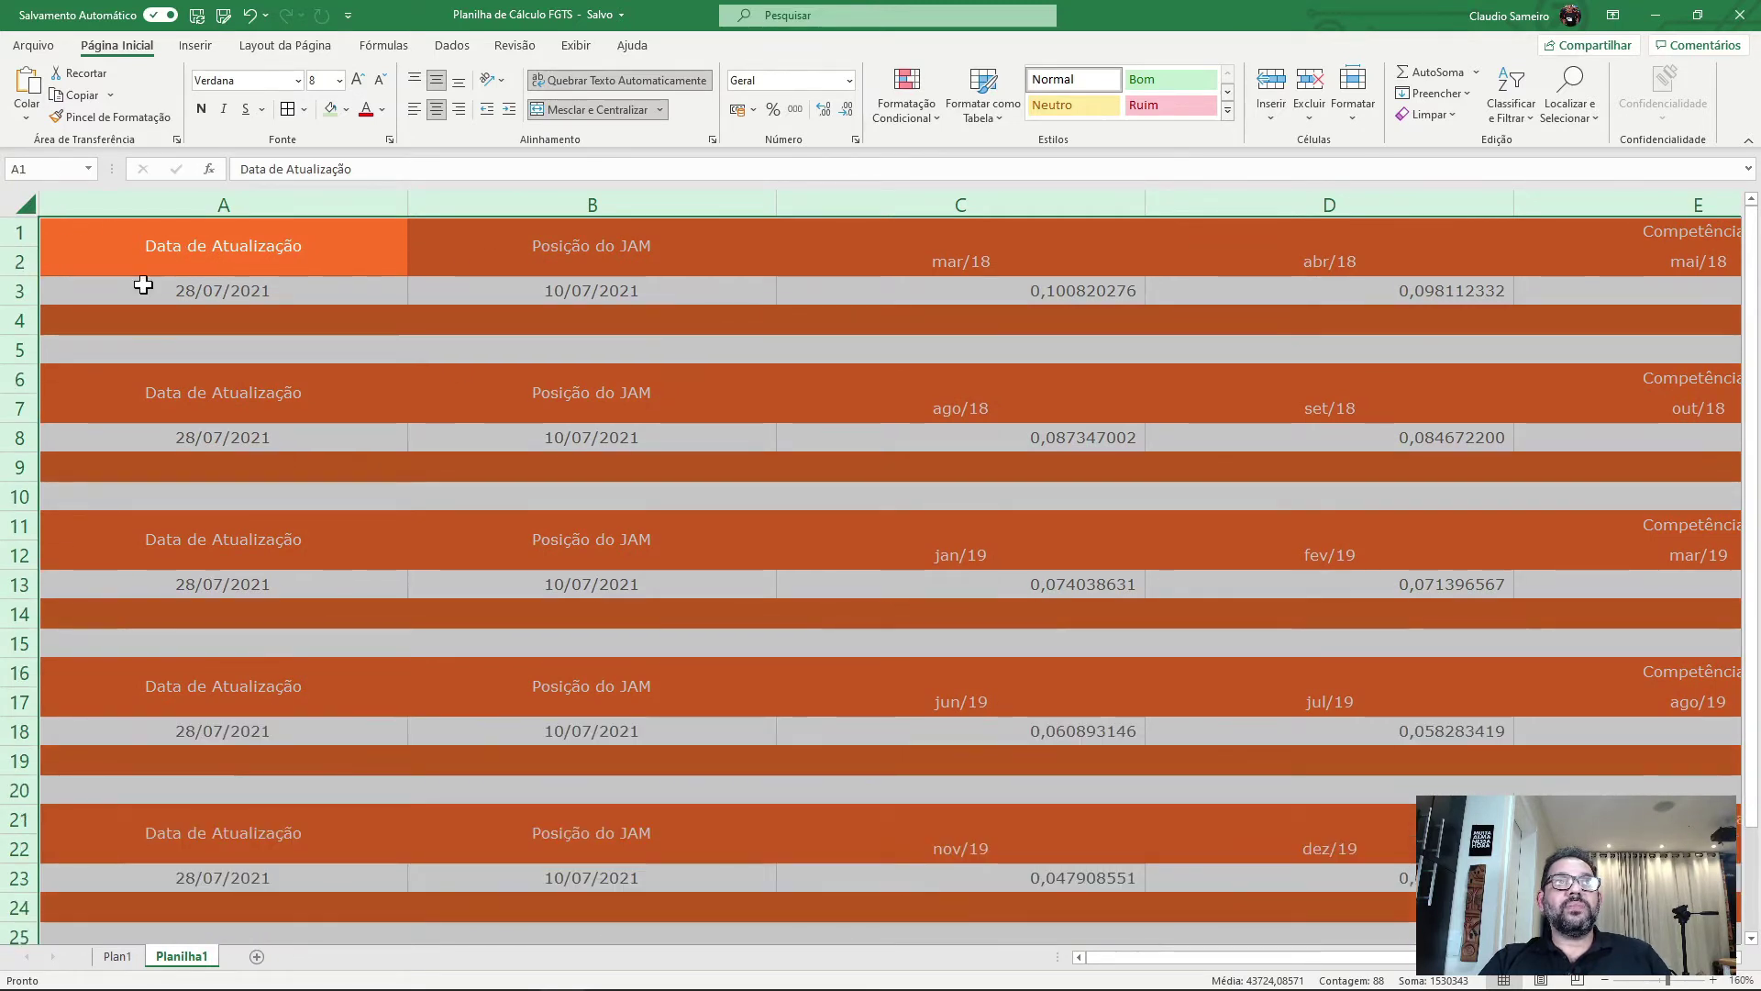
# - Auto-fit the width of all worksheet columns to their contents
pyautogui.doubleClick(406, 205)
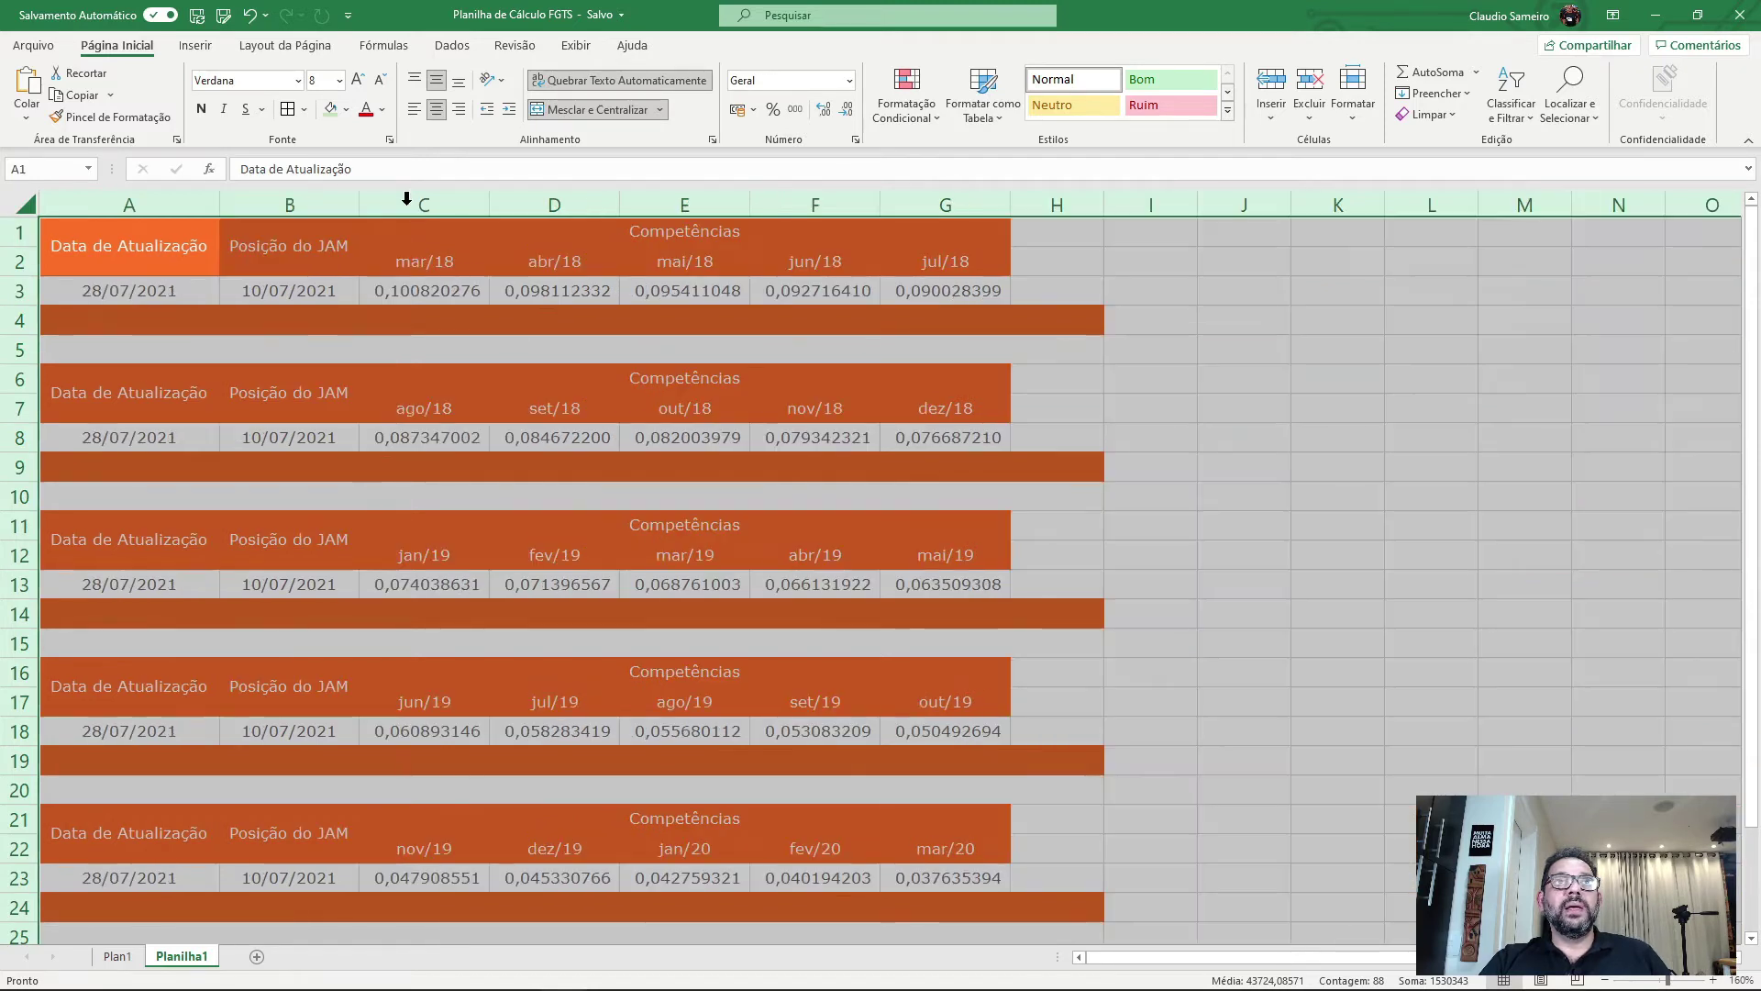
pyautogui.click(1183, 370)
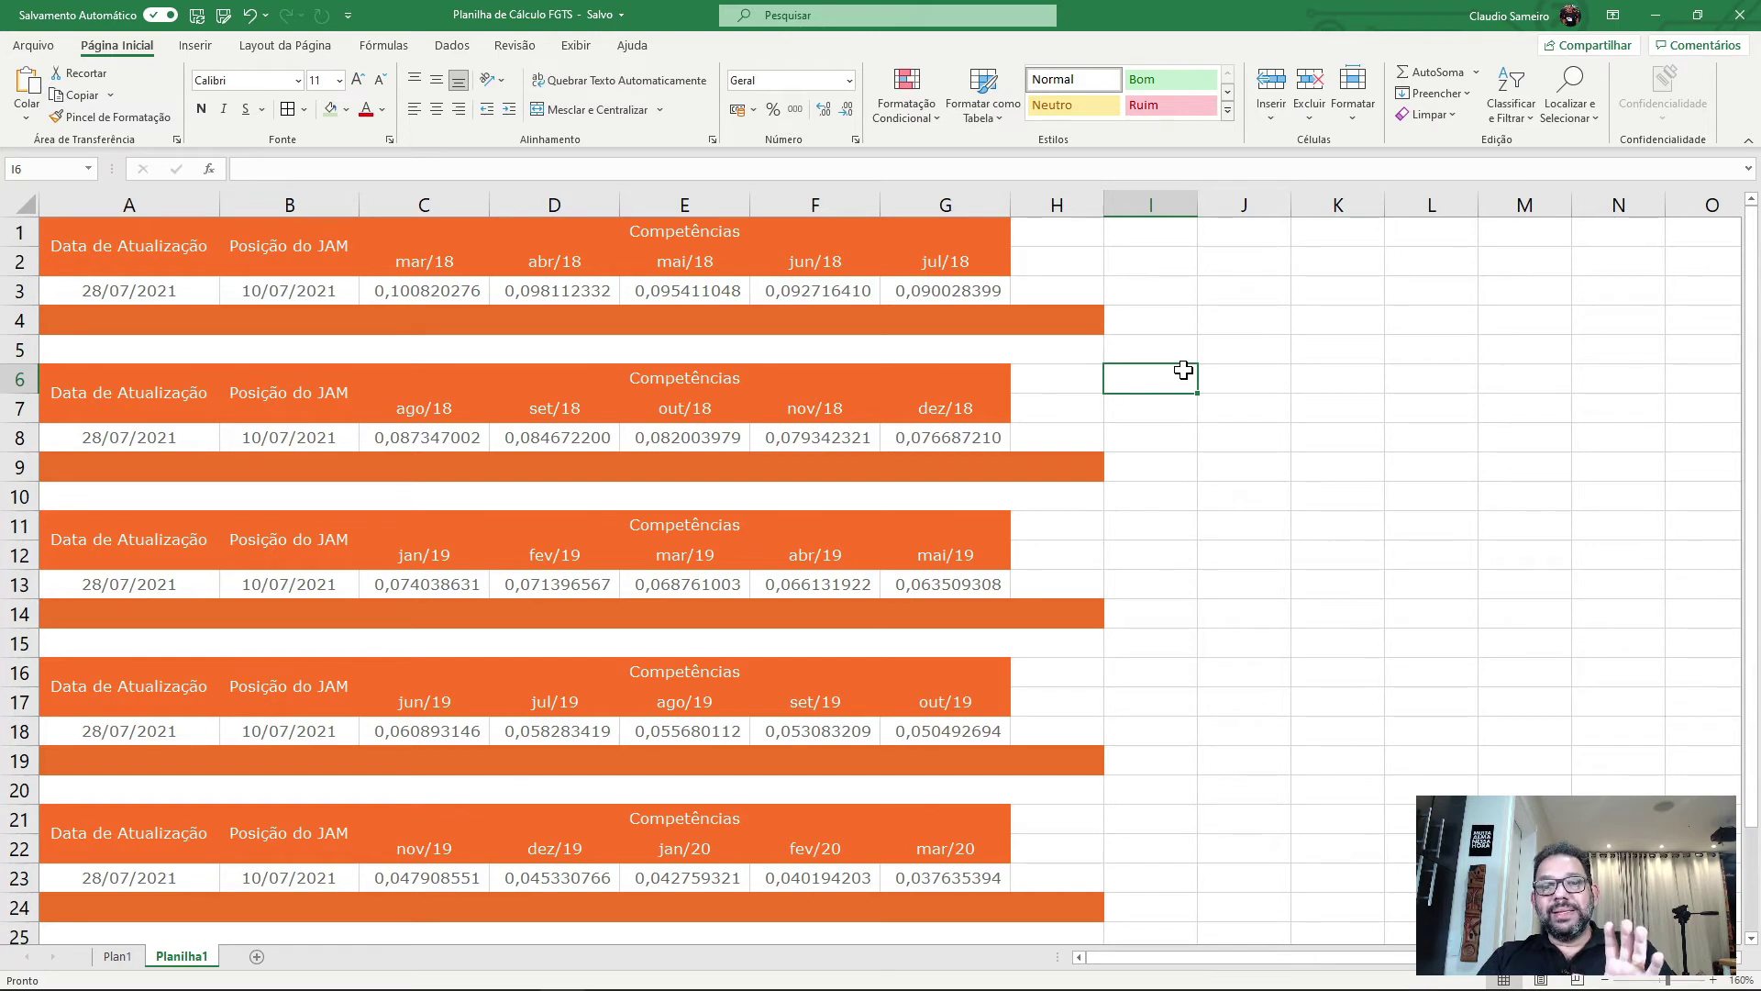
pyautogui.click(1180, 292)
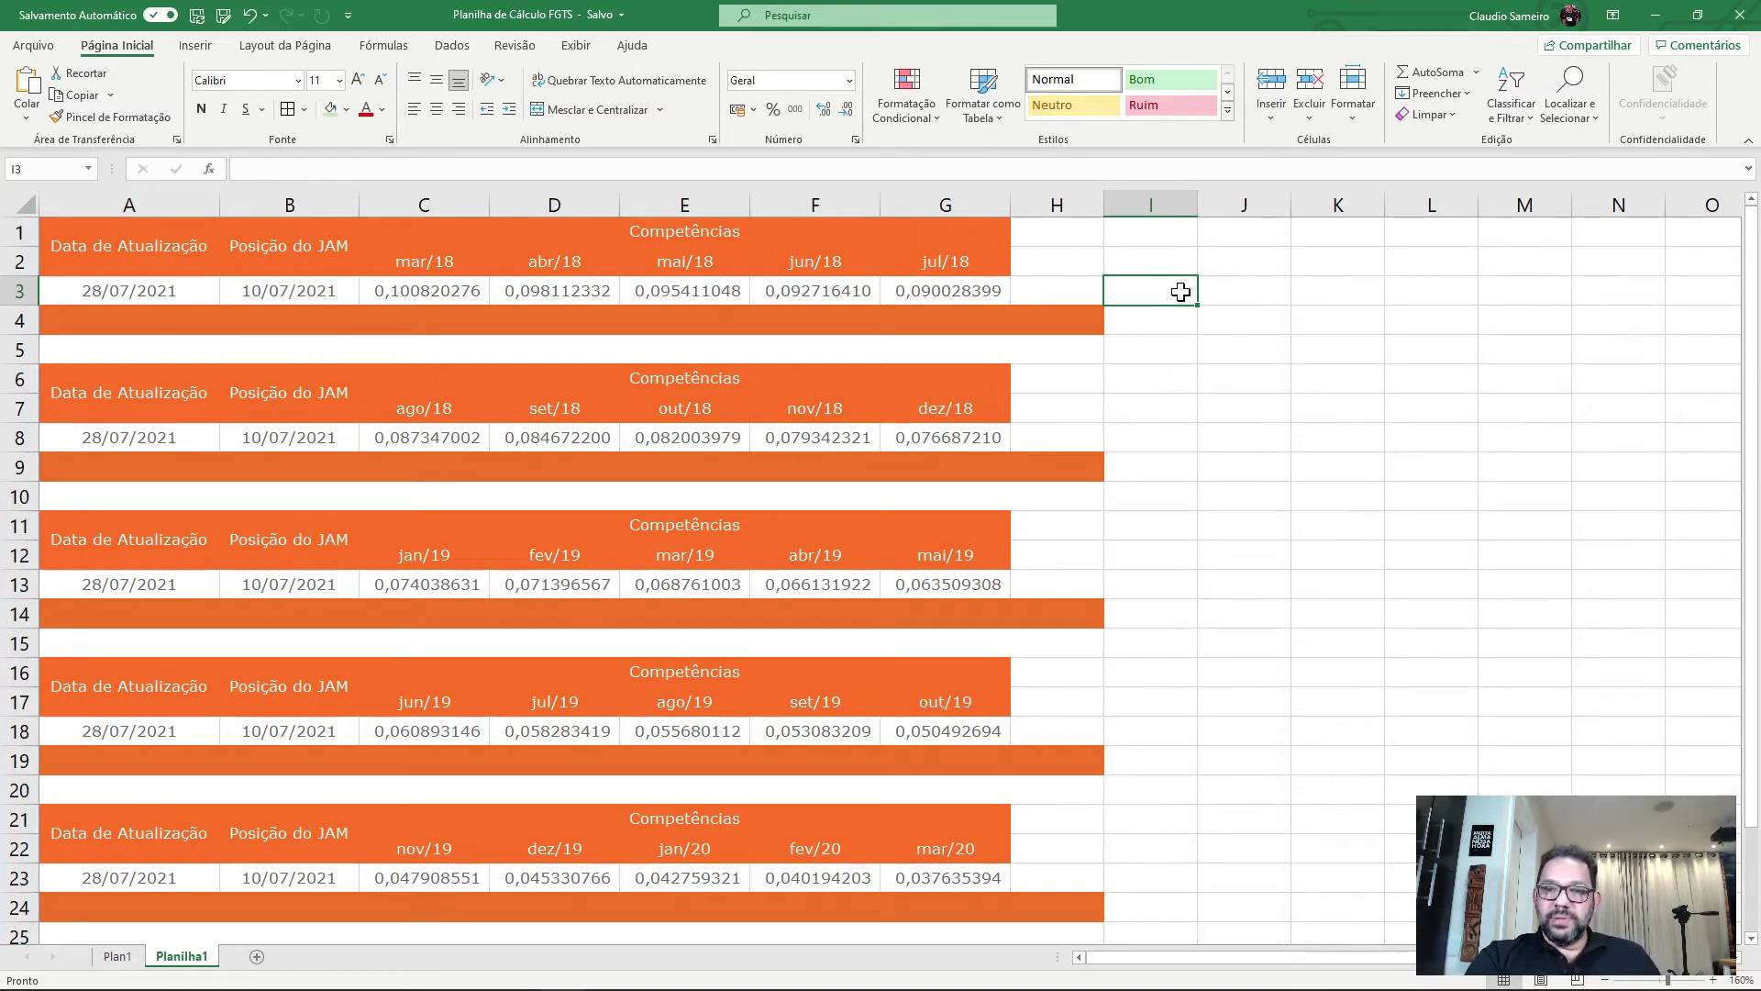
pyautogui.click(1136, 323)
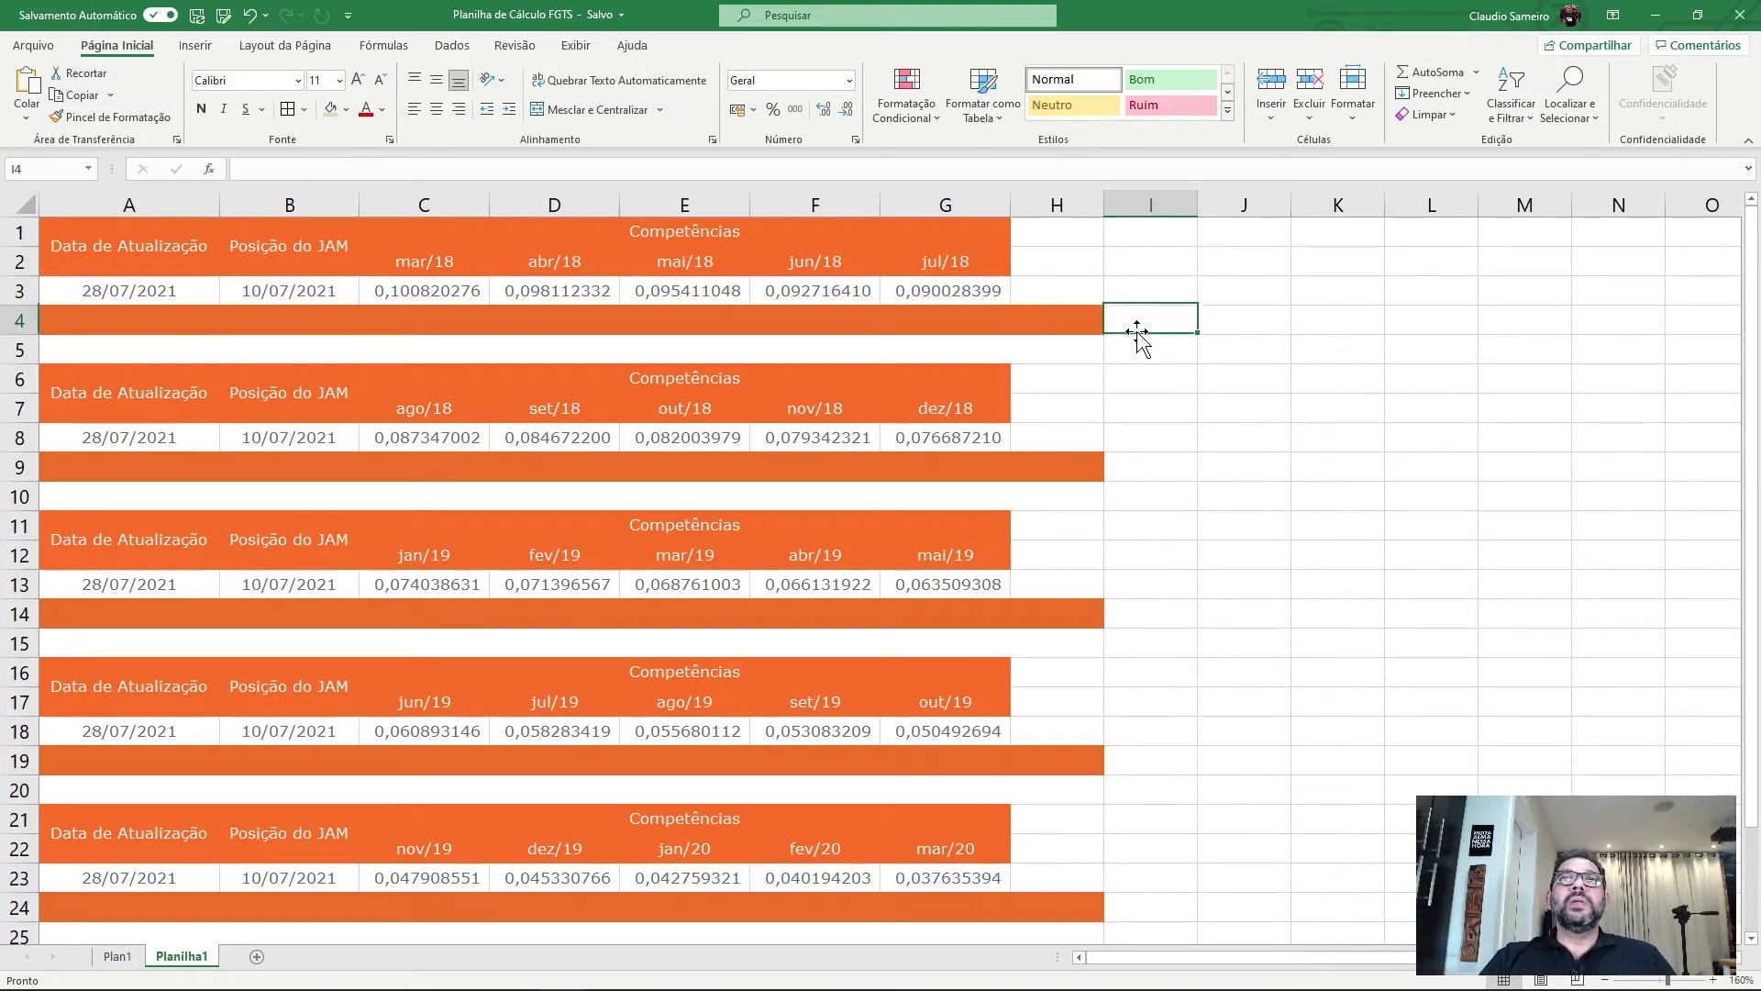
# - Delete columns A and B containing Data de Atualização and Posição do JAM
pyautogui.click(154, 206)
pyautogui.moveTo(154, 206); pyautogui.dragTo(278, 218)
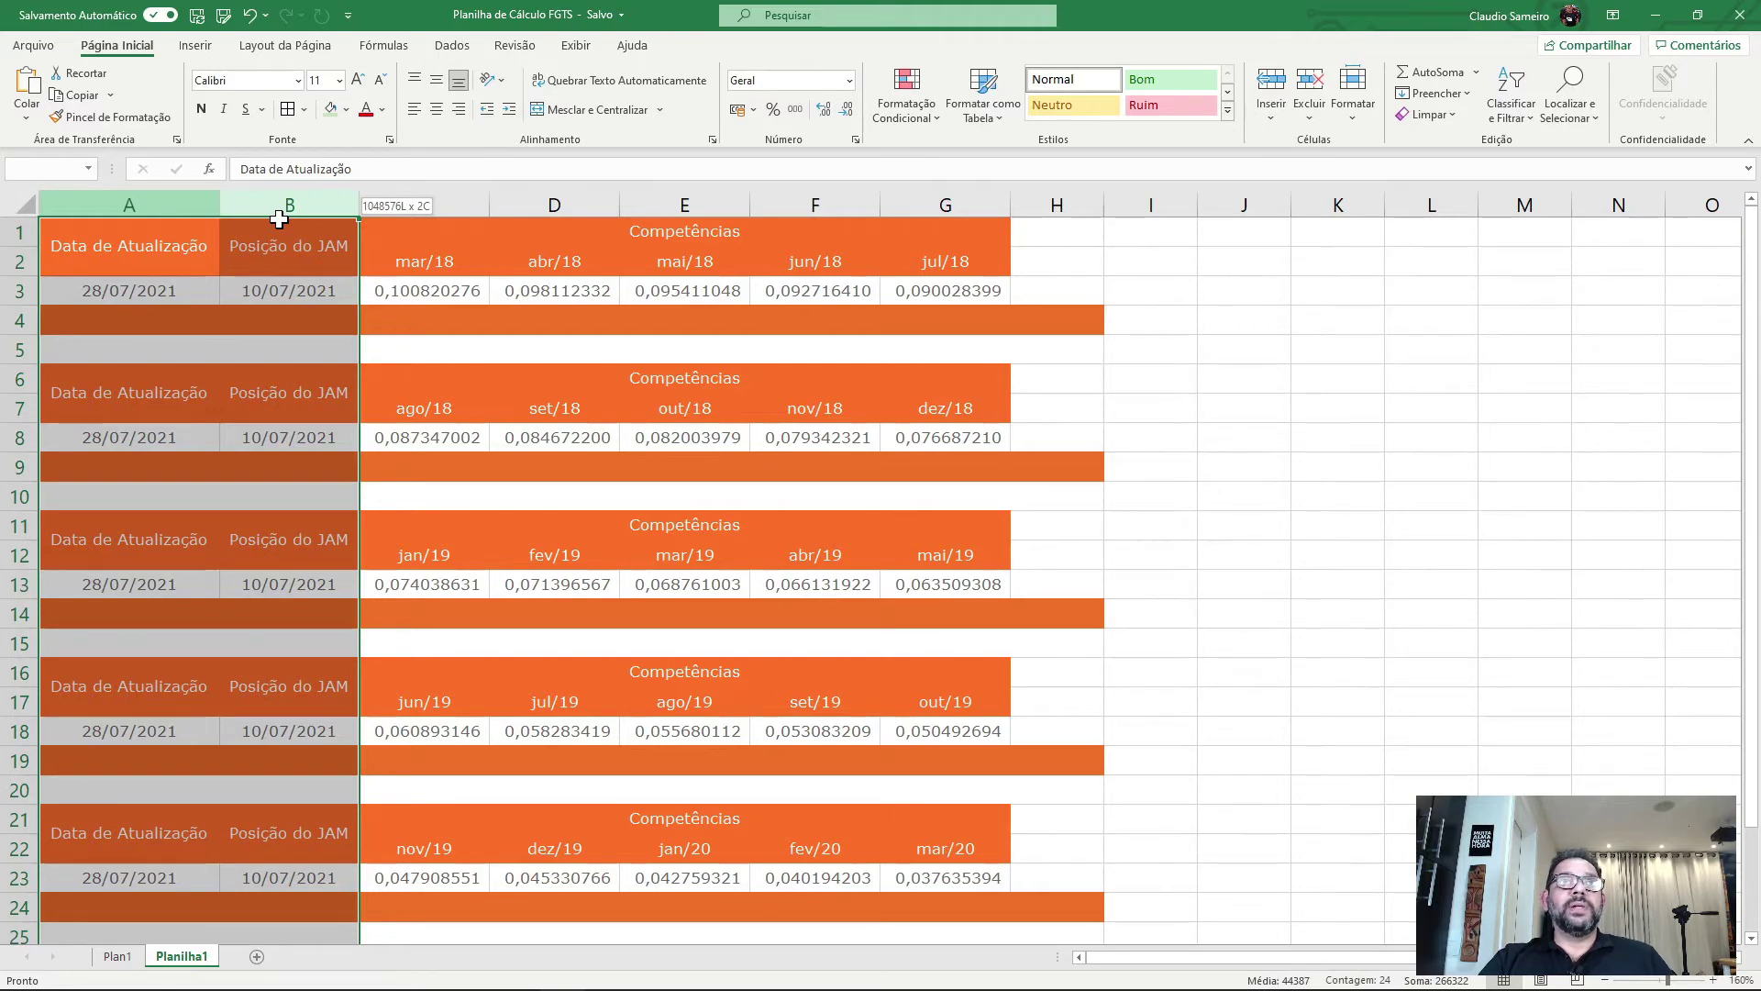
pyautogui.moveTo(279, 219); pyautogui.dragTo(279, 218)
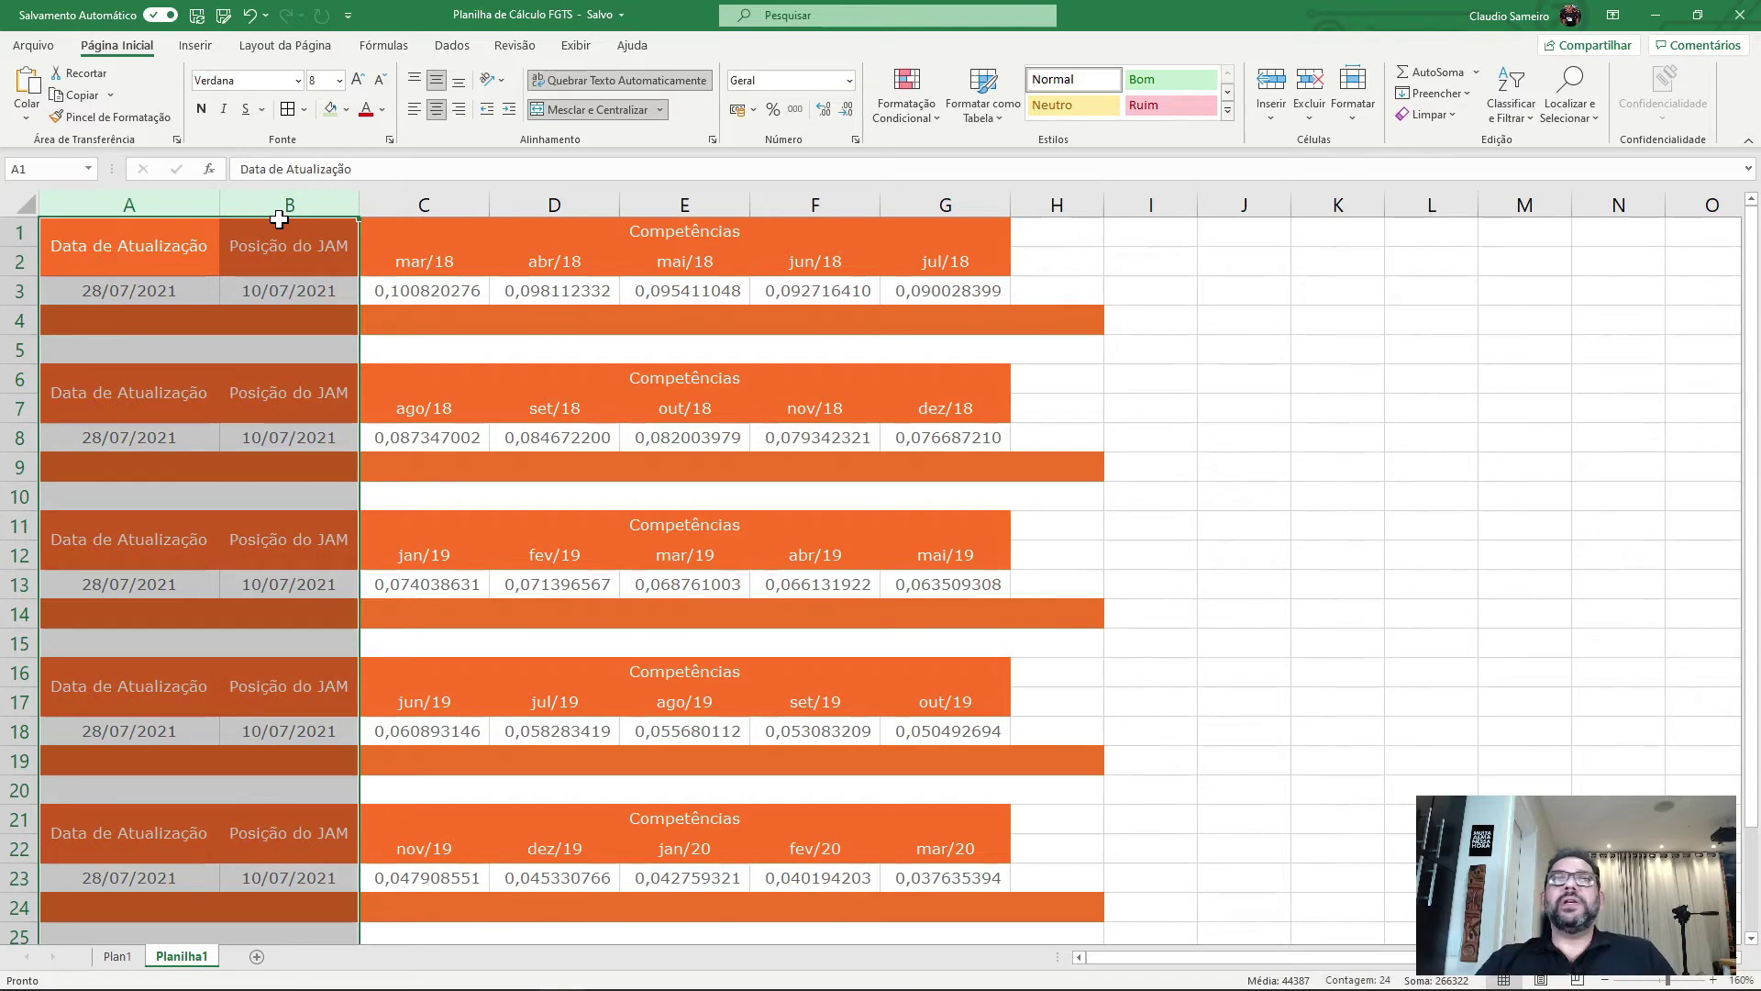
pyautogui.moveTo(160, 210); pyautogui.dragTo(249, 204)
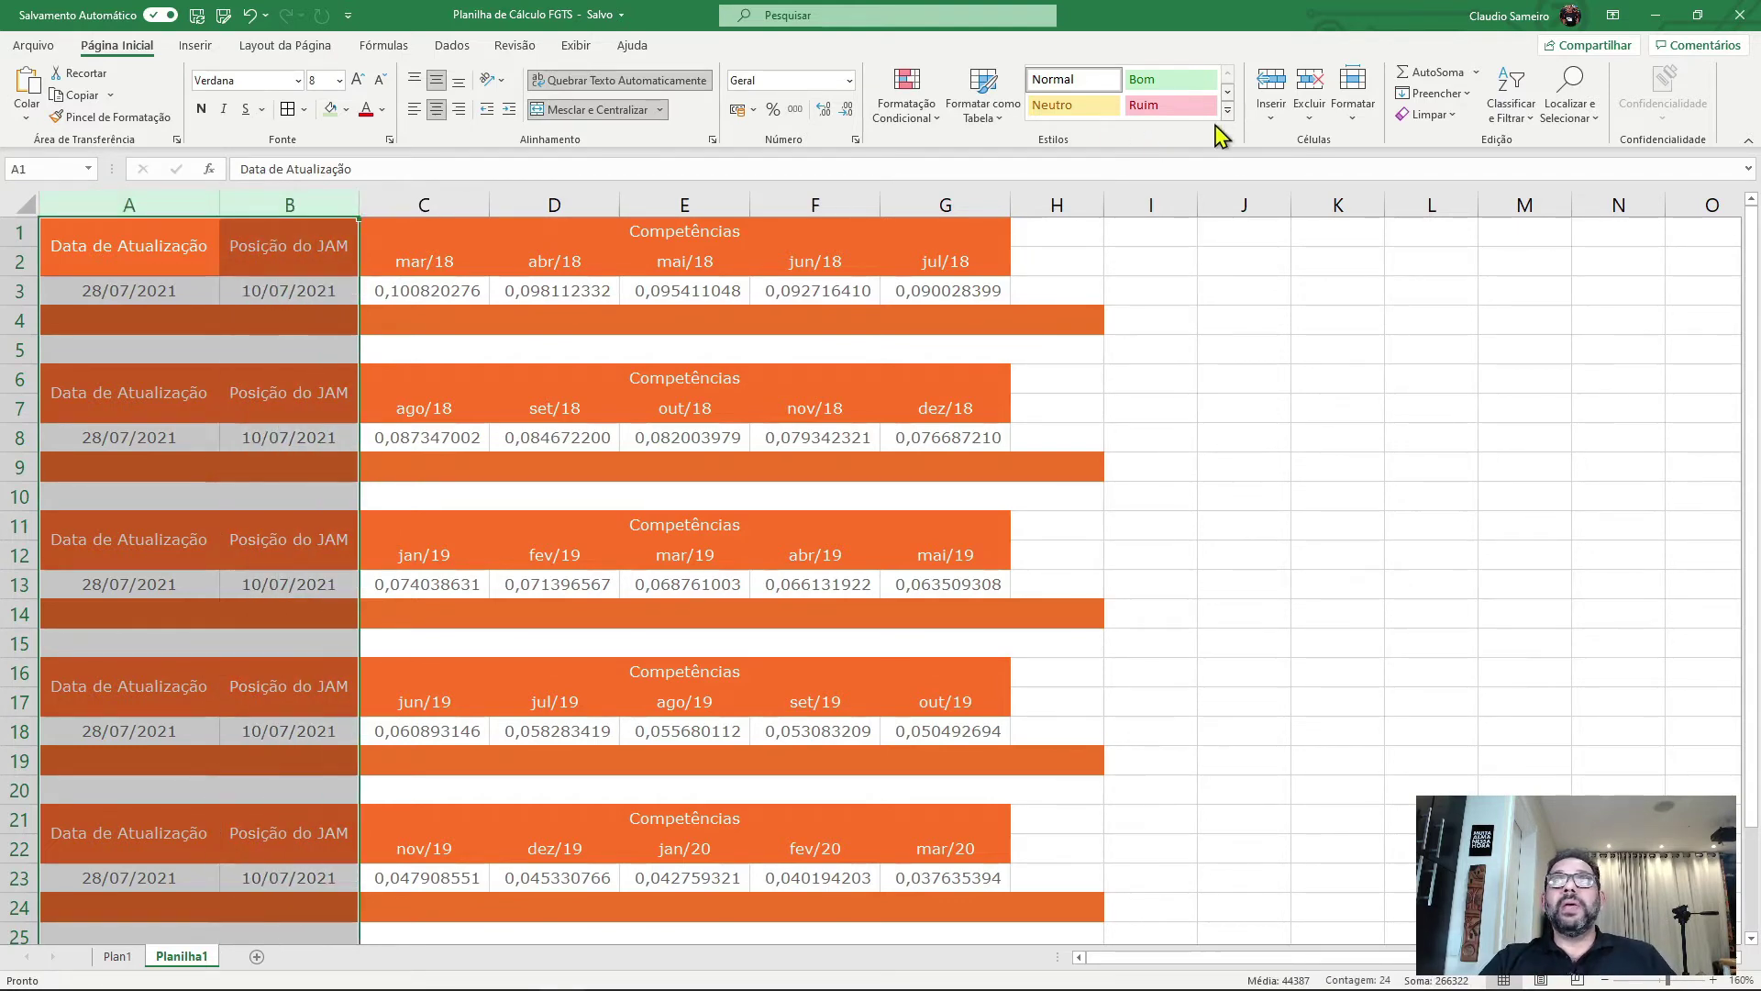
pyautogui.click(1309, 81)
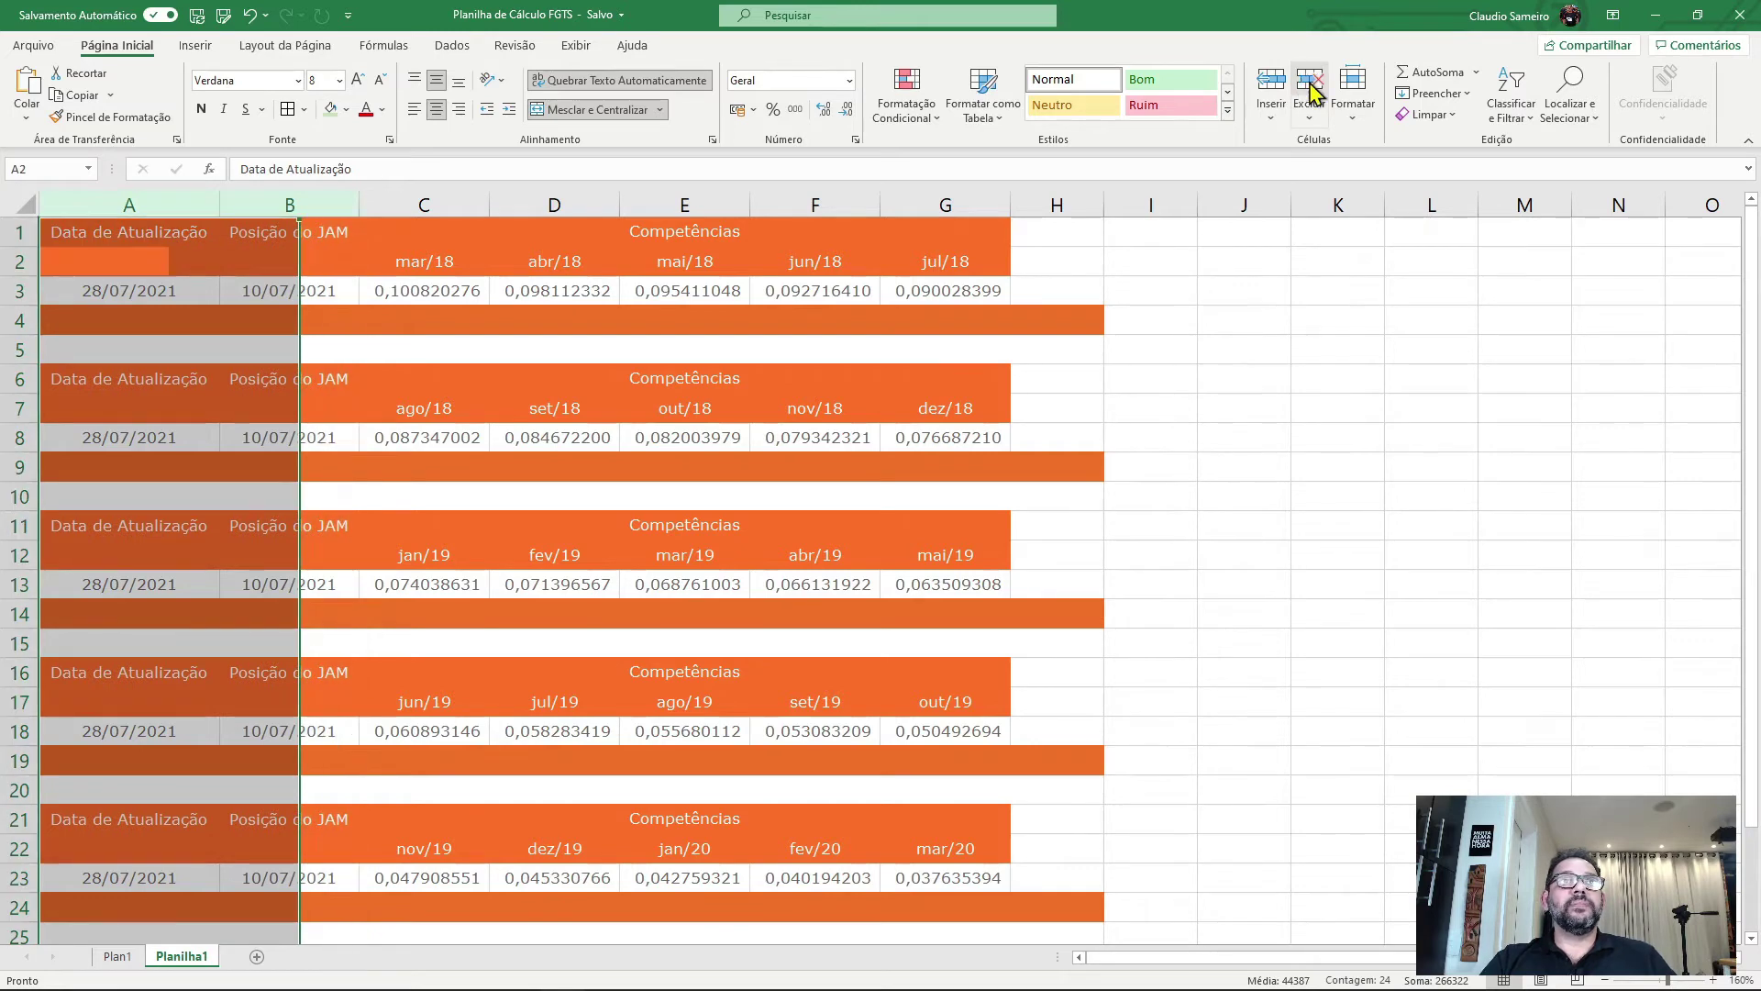
pyautogui.click(1132, 411)
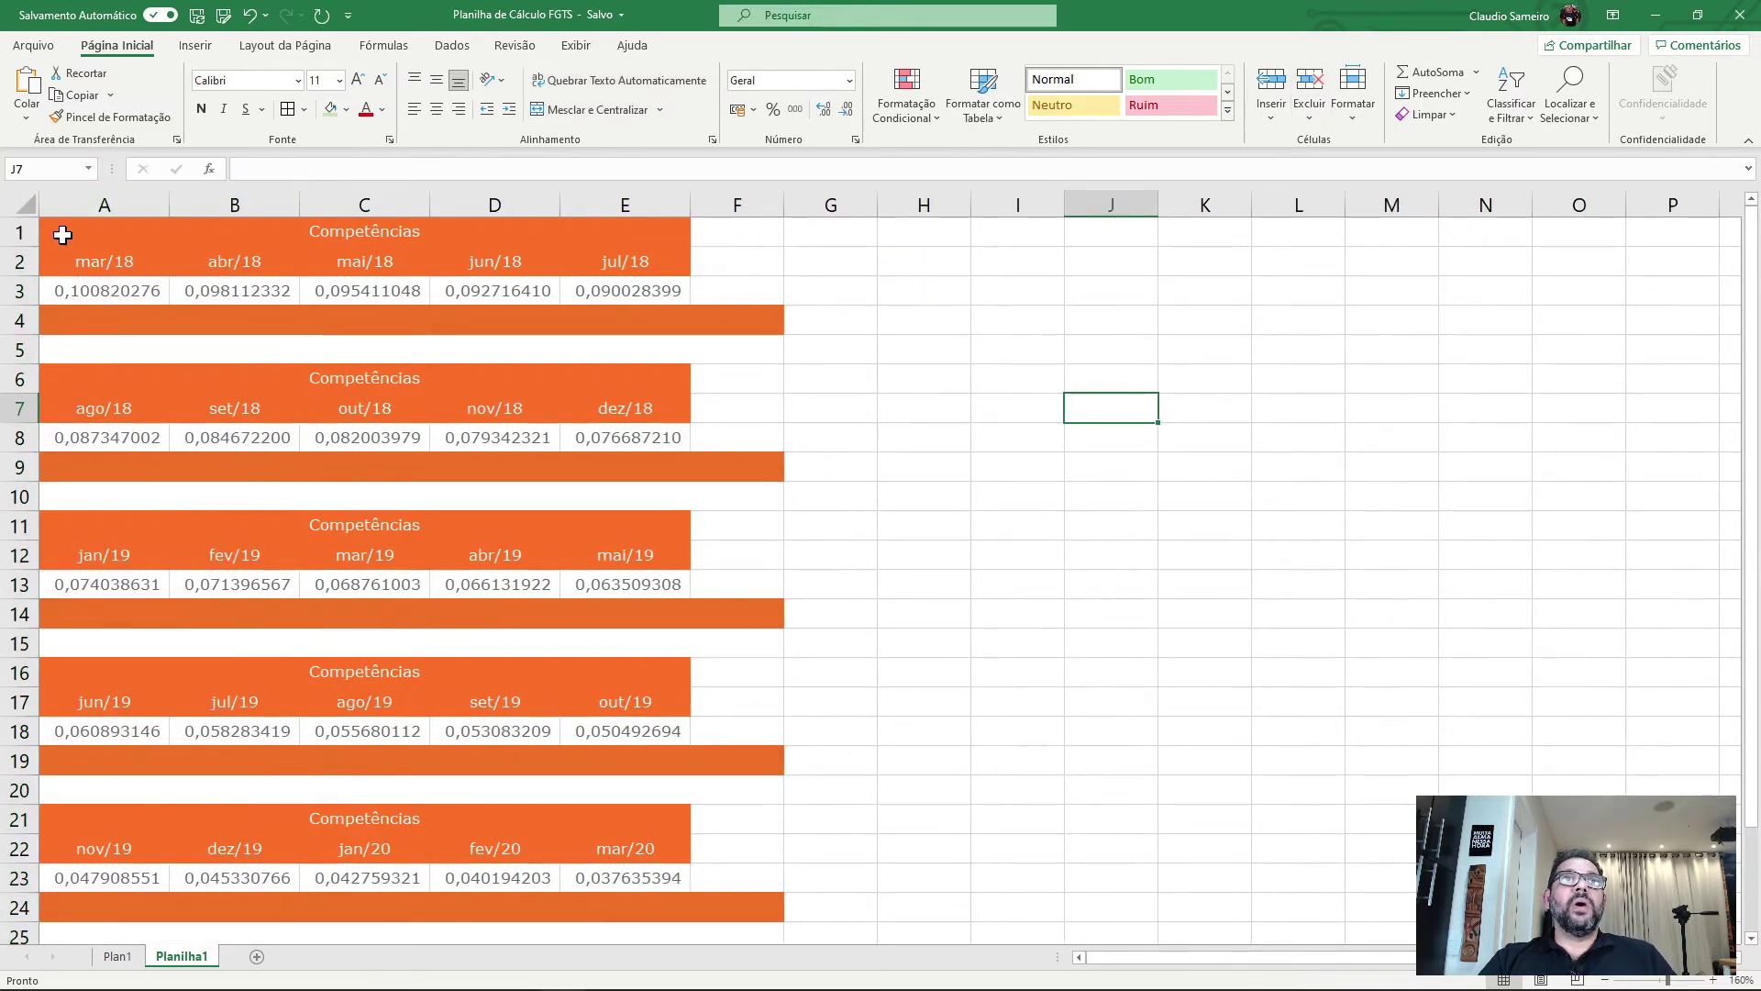
# - Delete the Competências heading row above the mar/18 to jul/18 months
pyautogui.click(19, 232)
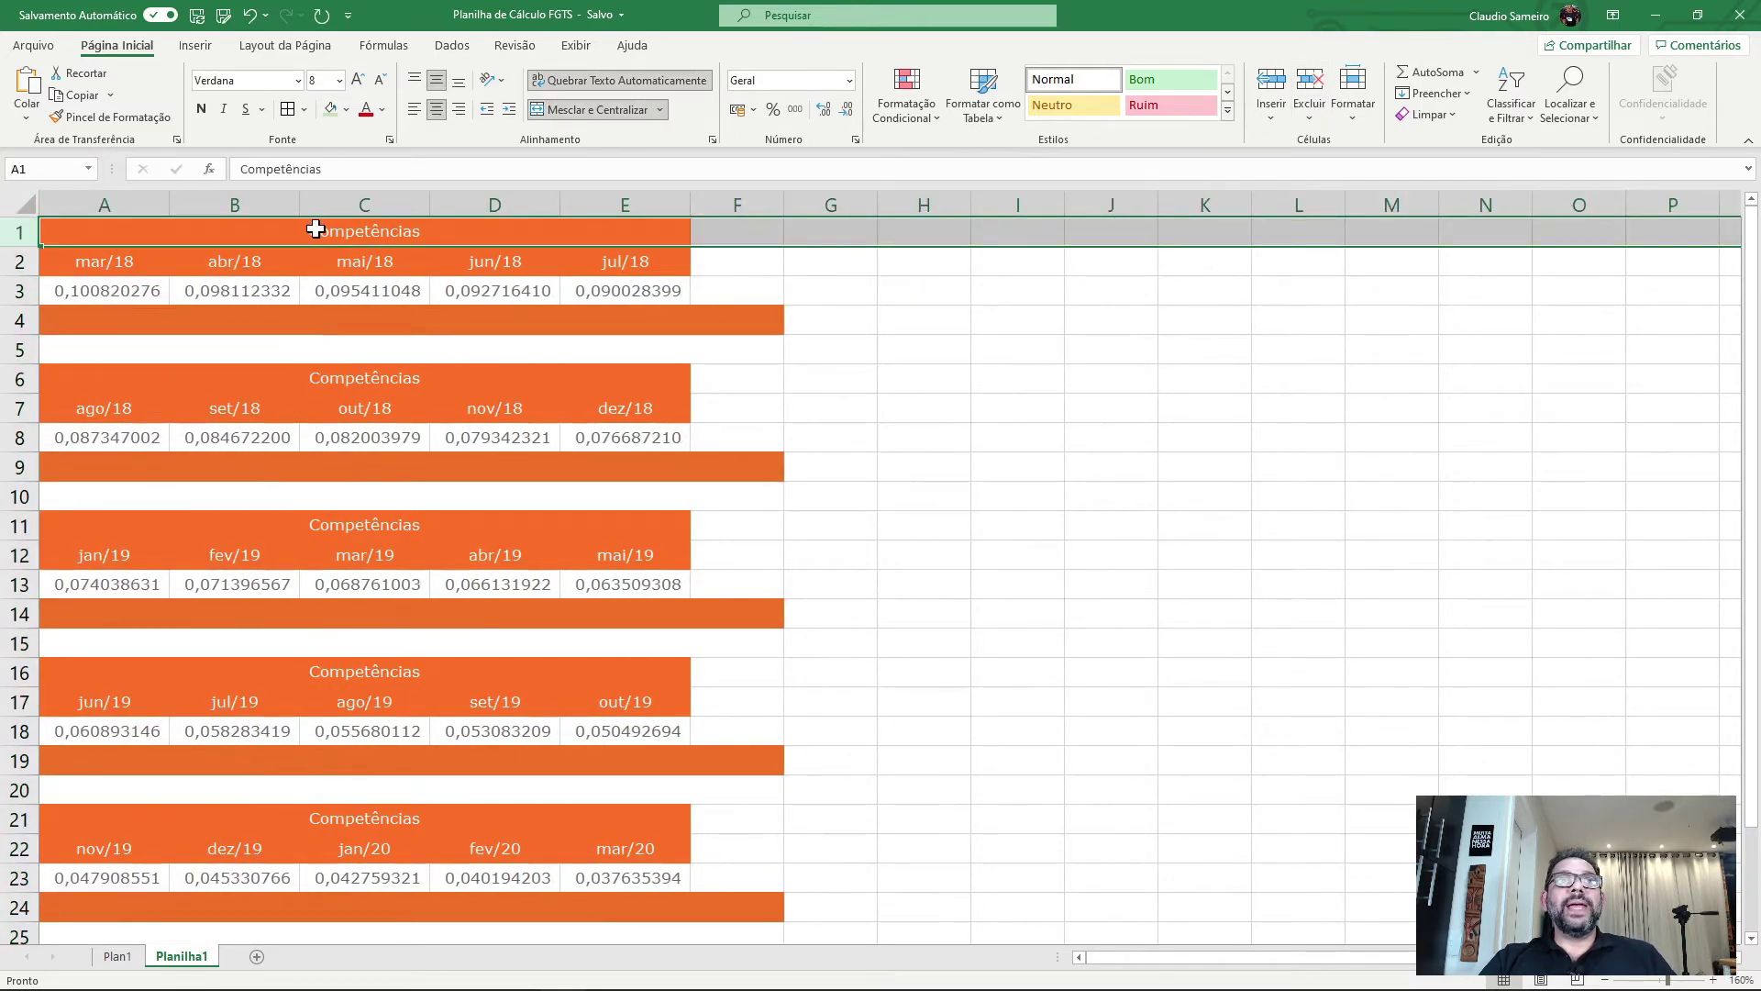
pyautogui.click(1309, 81)
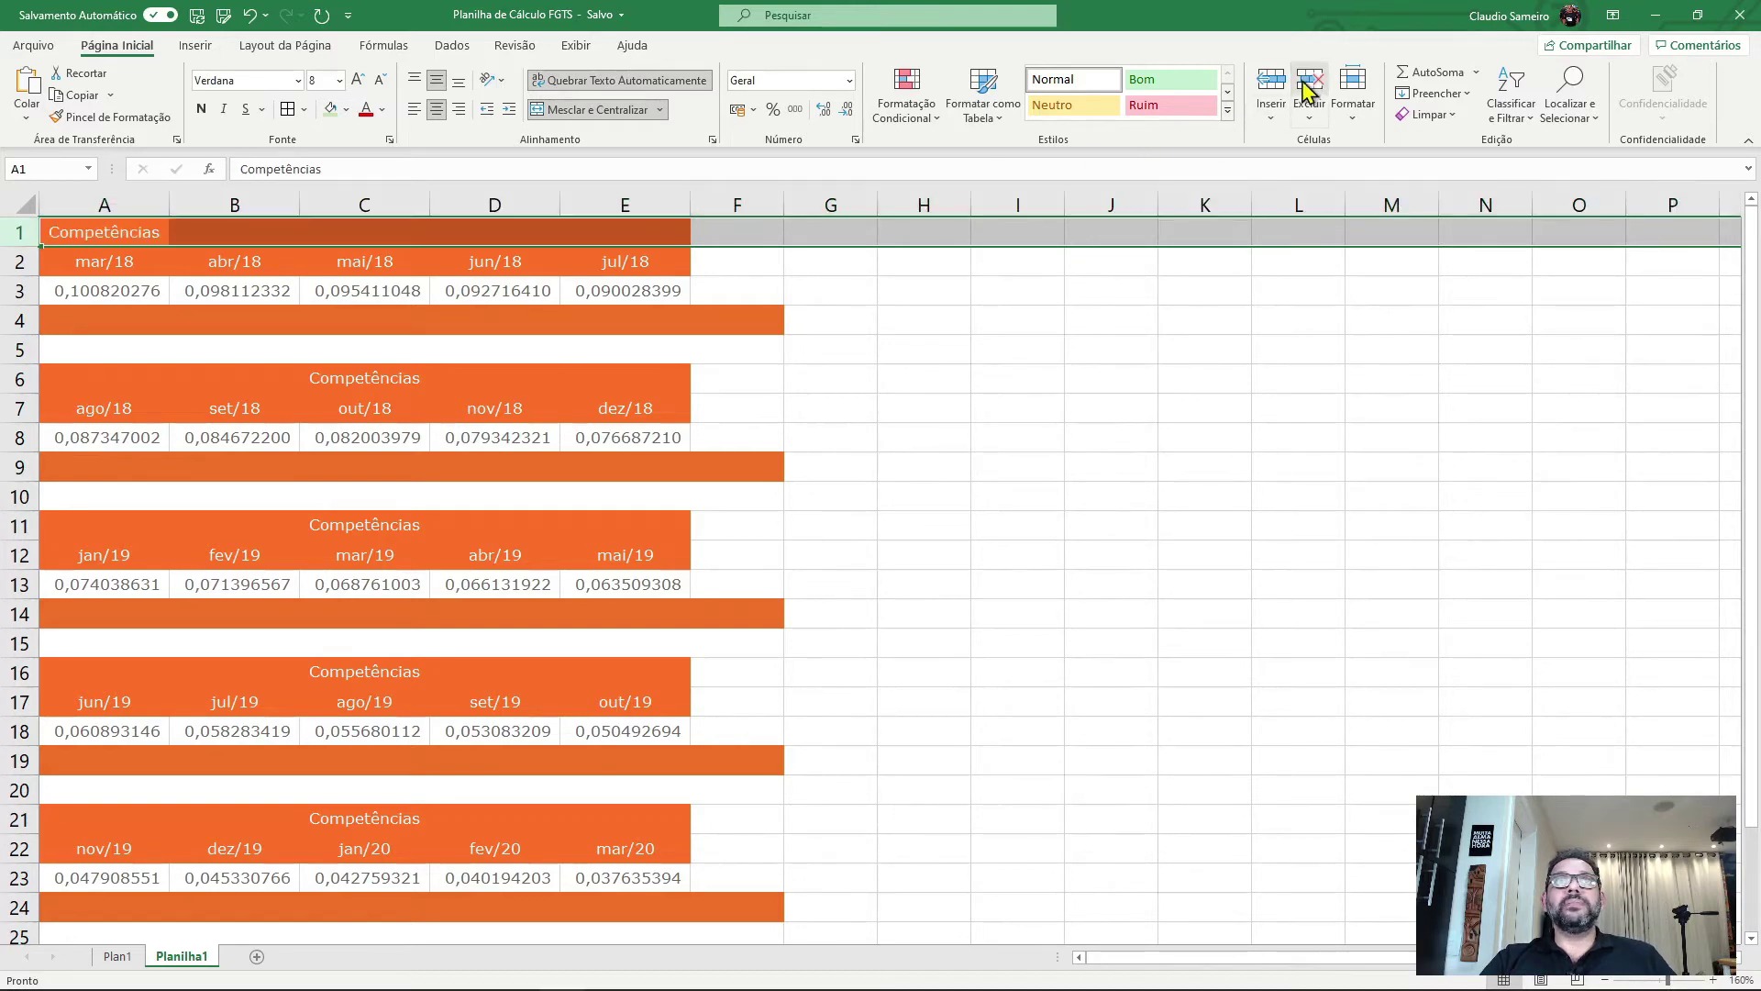
pyautogui.moveTo(1069, 376); pyautogui.dragTo(1018, 376)
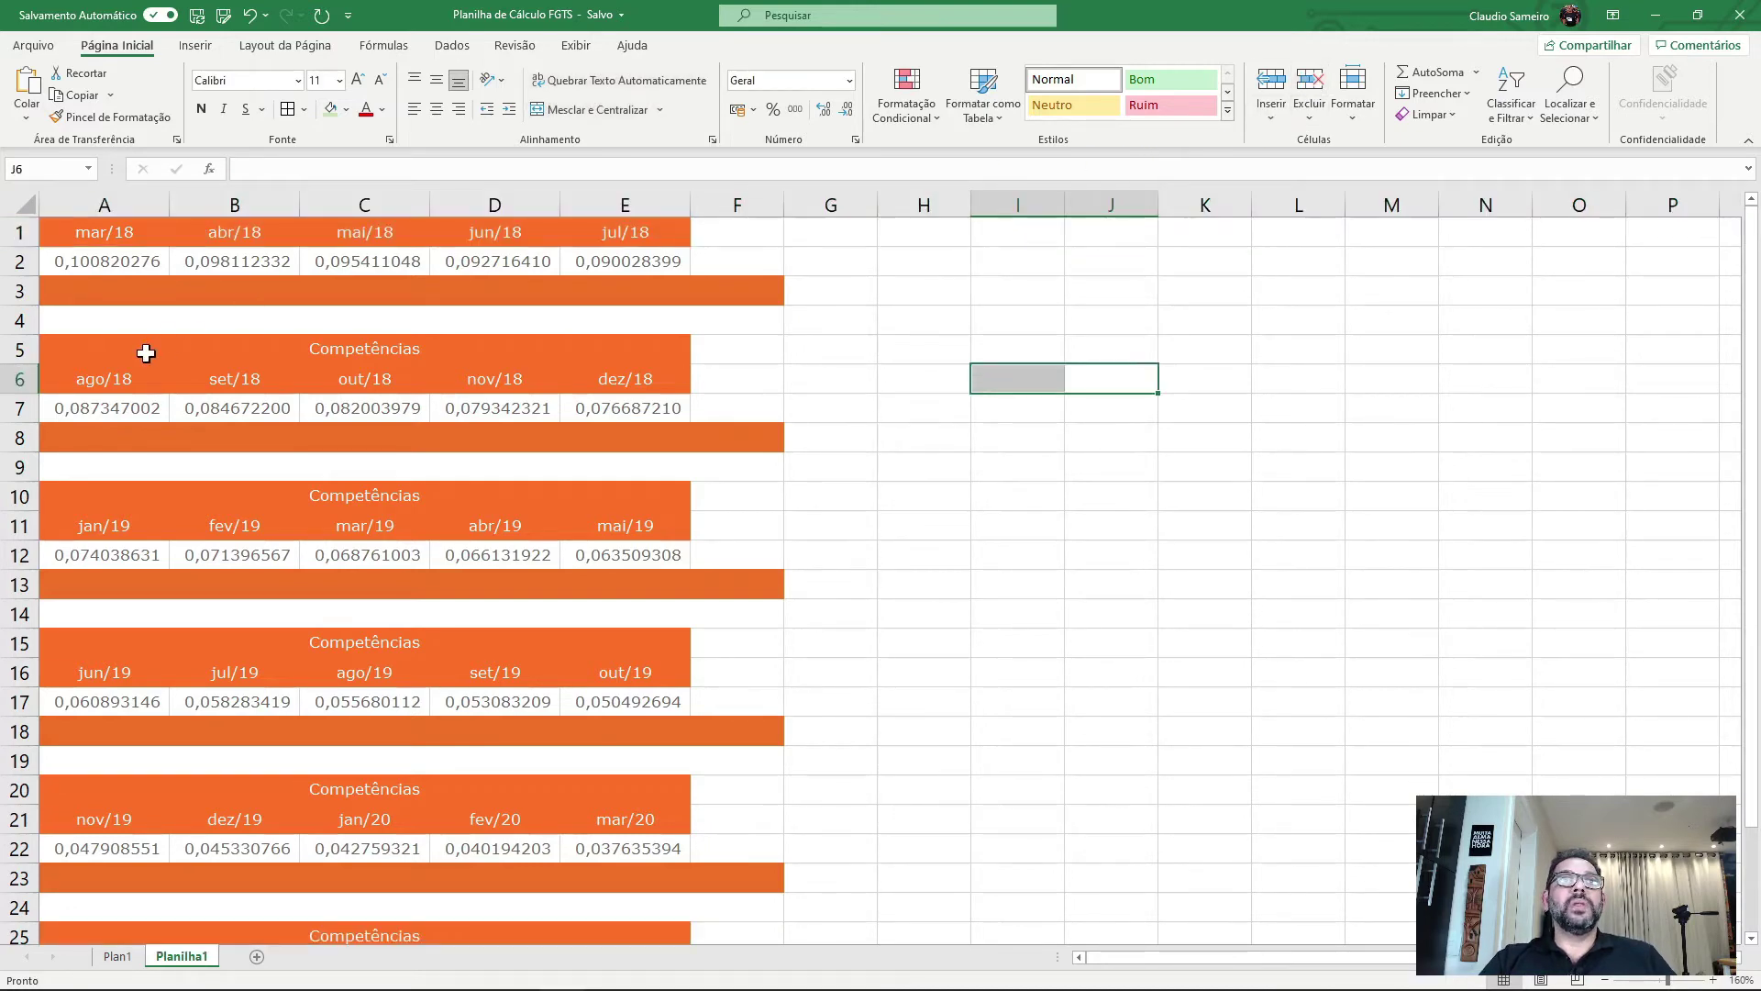
# - Delete rows 3 to 5, the orange band, blank row and Competências heading above the ago/18 to dez/18 block
pyautogui.click(18, 291)
pyautogui.moveTo(24, 292); pyautogui.dragTo(44, 341)
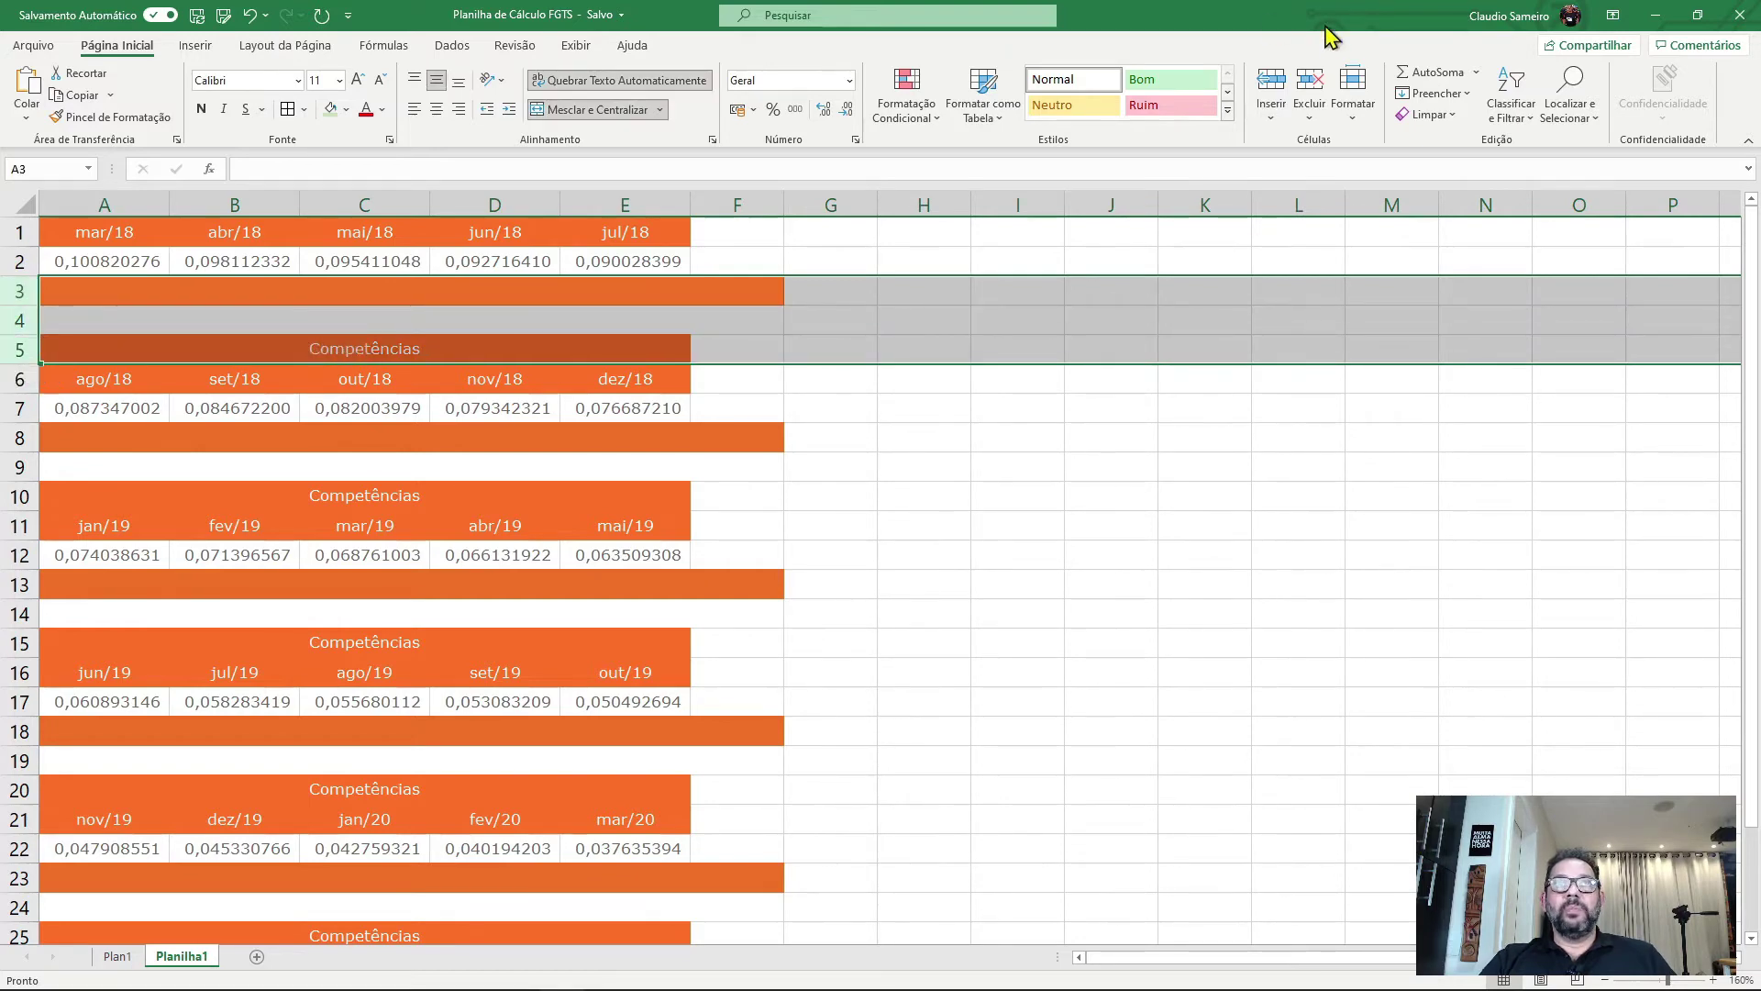
pyautogui.hotkey('ctrl', '-')
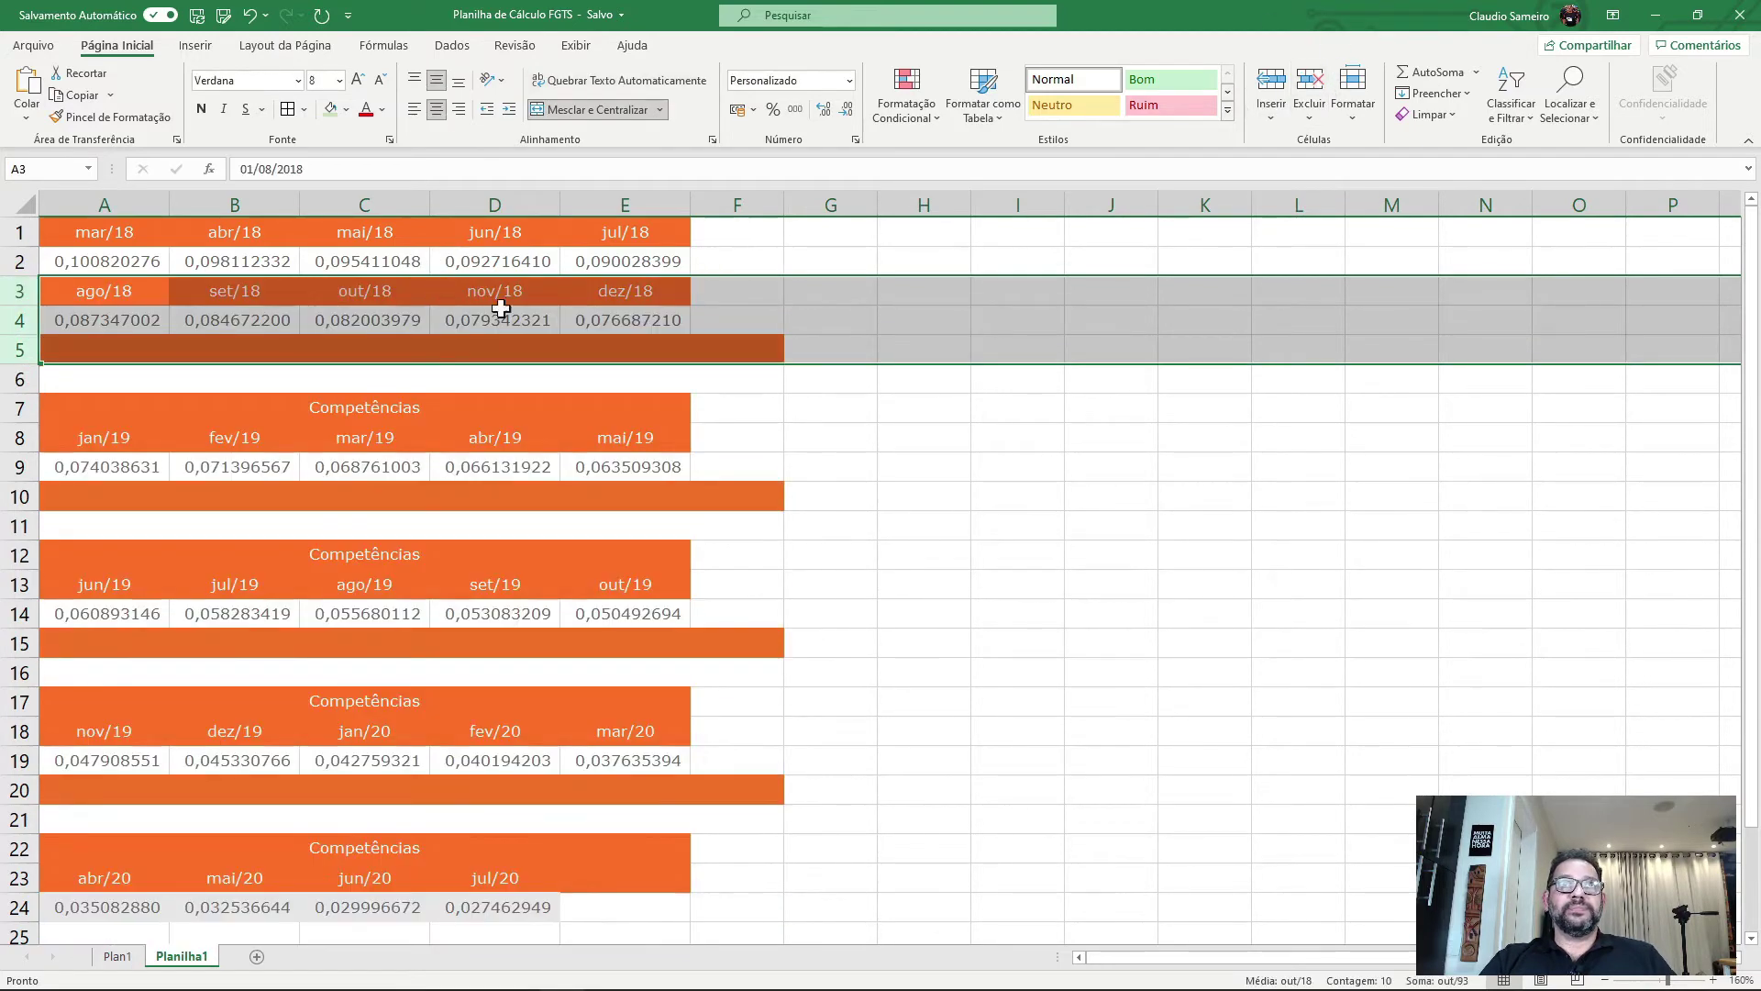
pyautogui.click(952, 404)
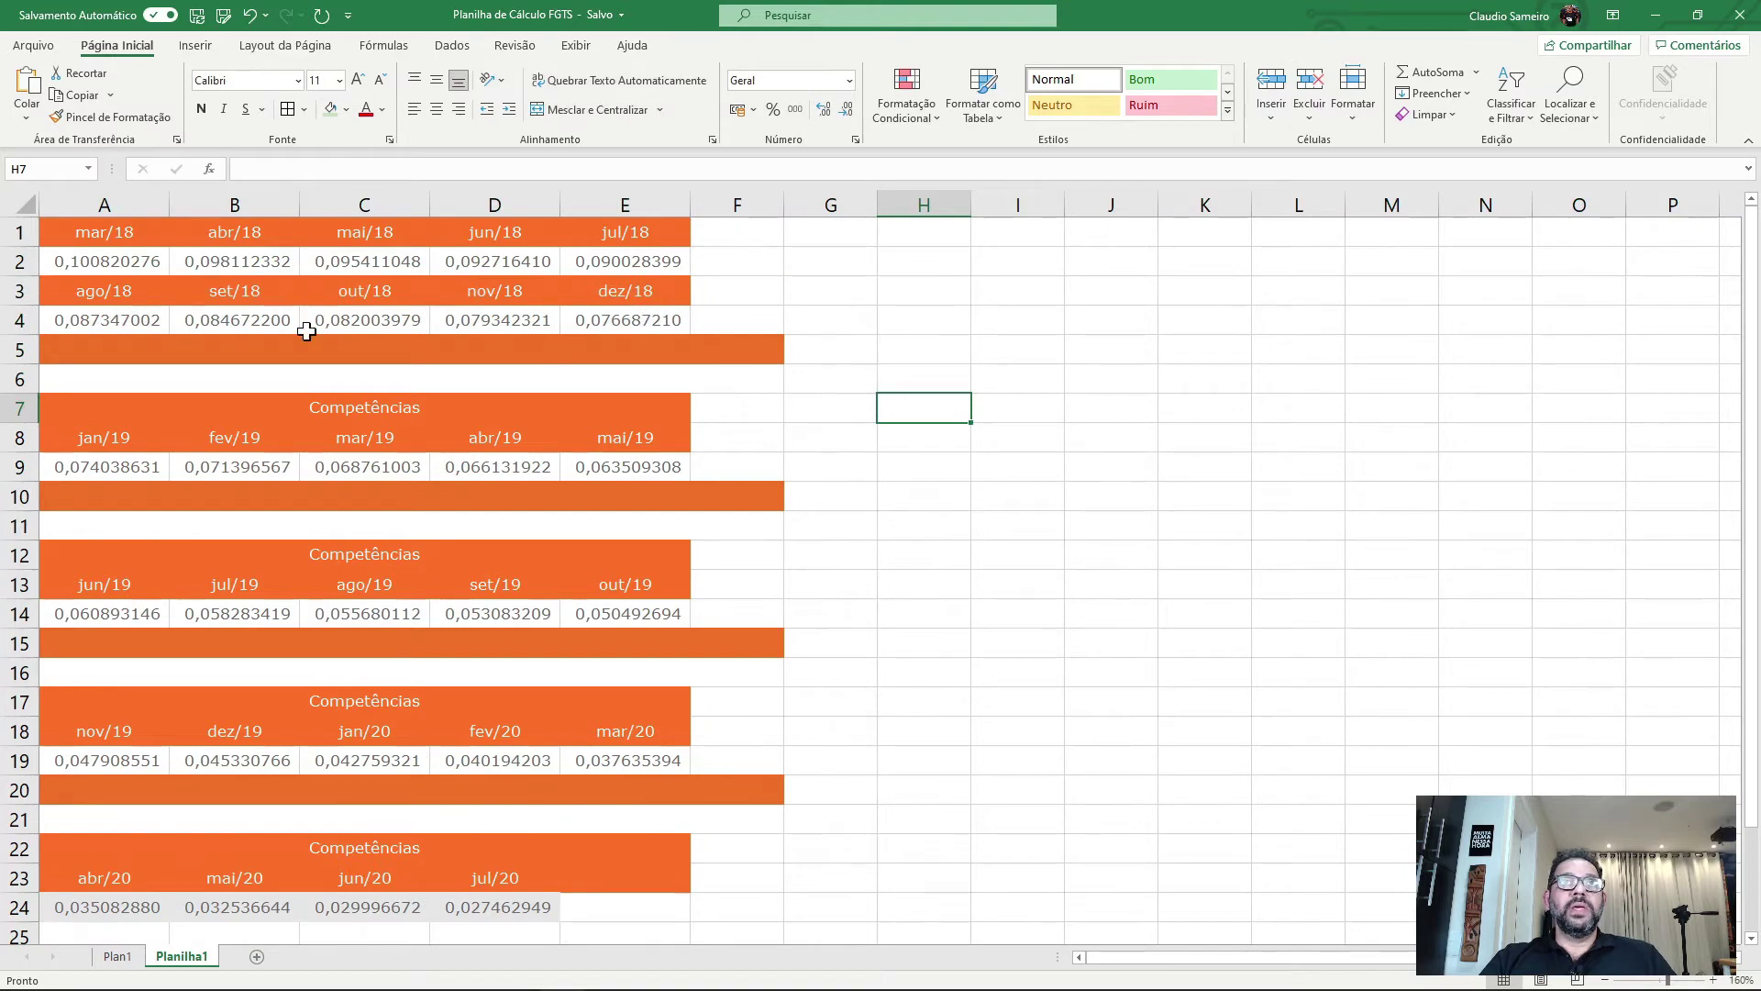
# - Examine how the months mar/18 to jul/18 in row 1 line up with their coefficients in row 2
pyautogui.click(100, 230)
pyautogui.click(230, 229)
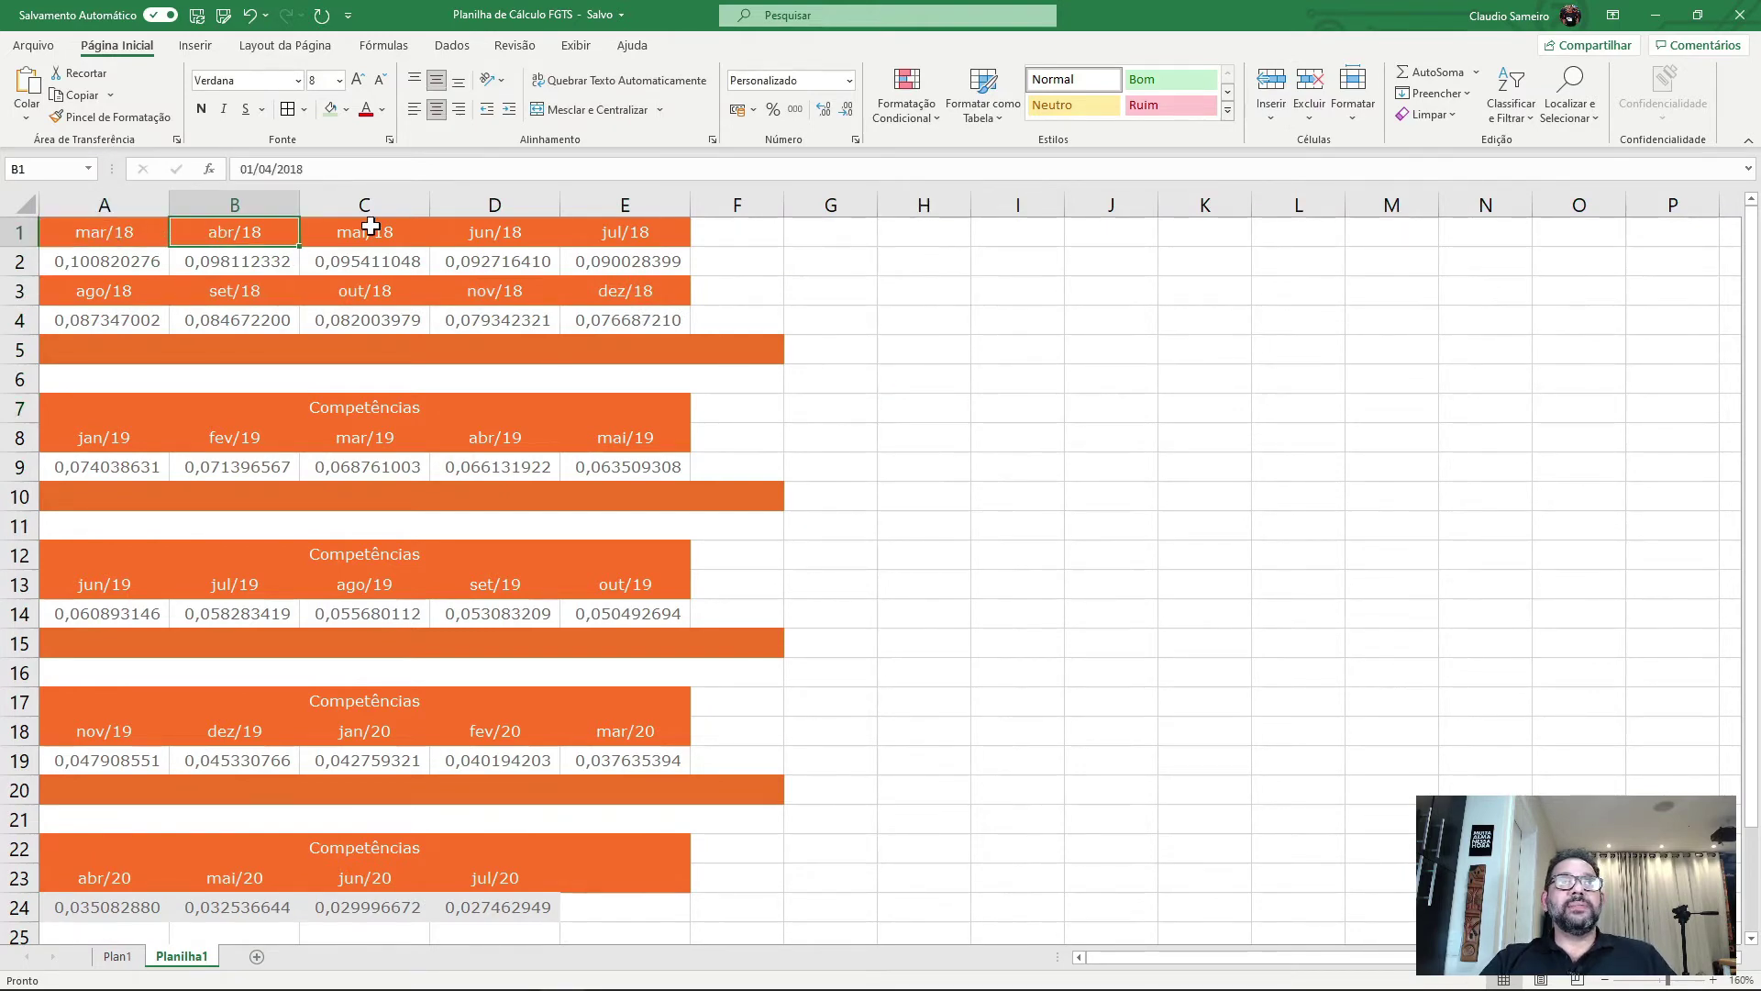
pyautogui.click(426, 229)
pyautogui.click(511, 229)
pyautogui.click(106, 263)
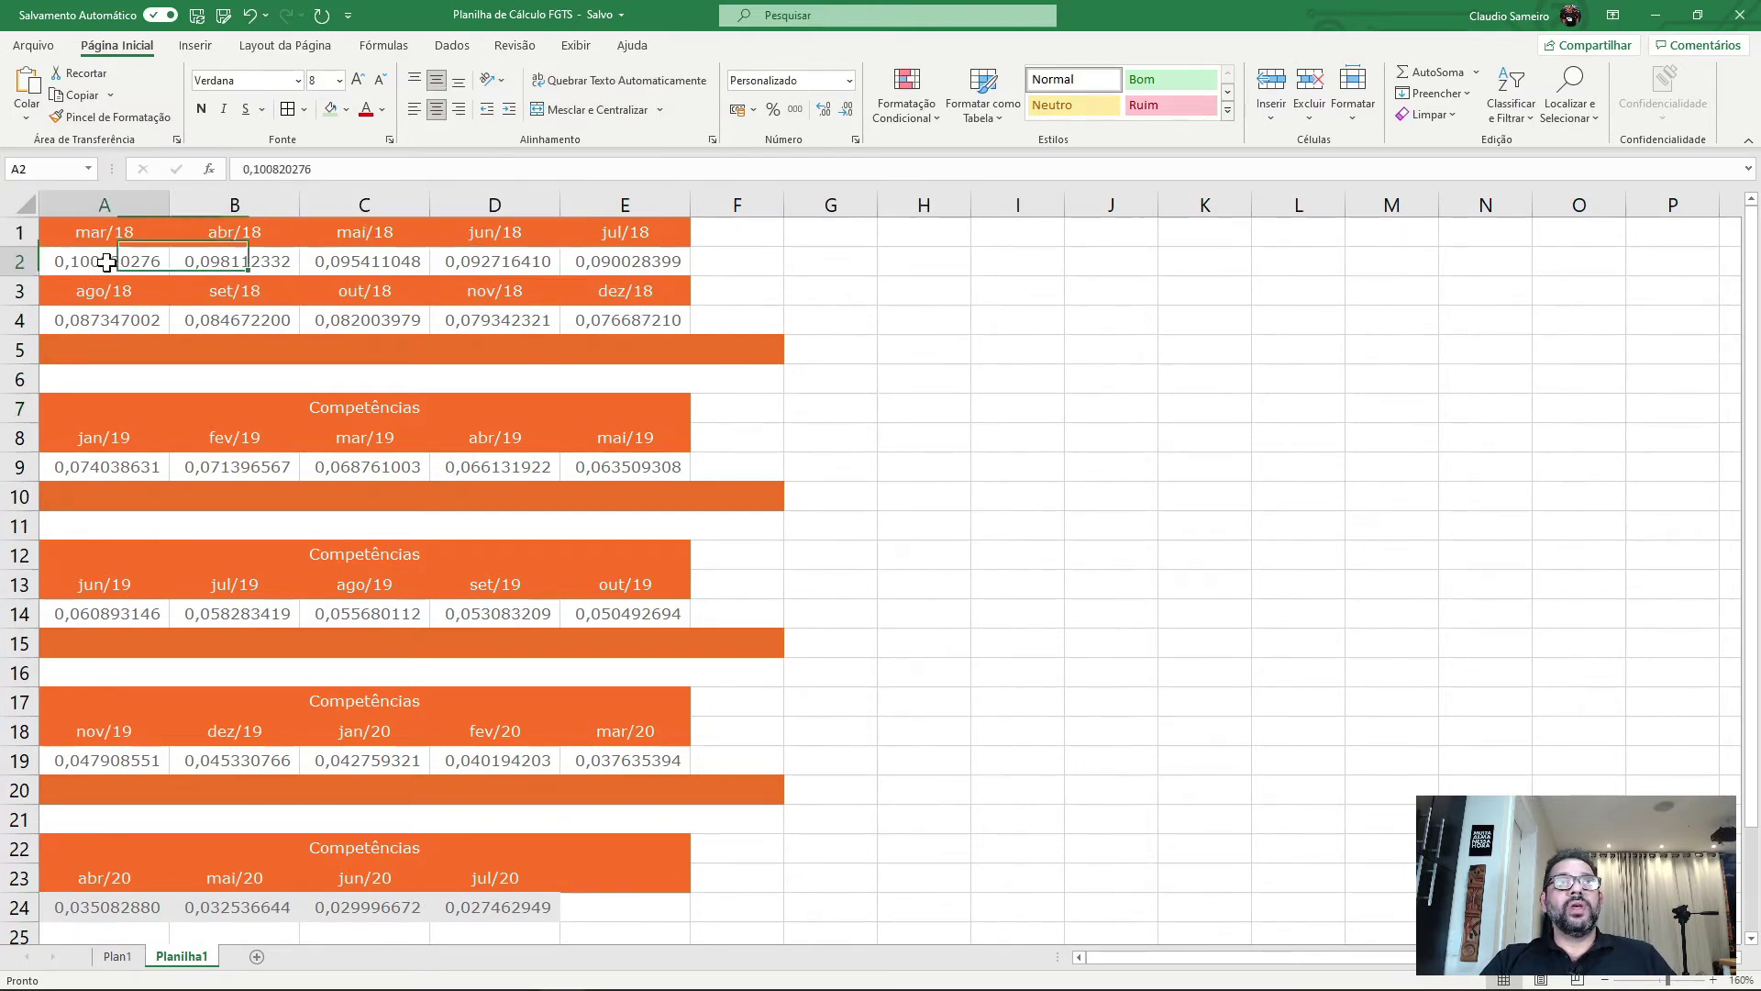
pyautogui.click(253, 250)
pyautogui.click(366, 267)
pyautogui.click(472, 266)
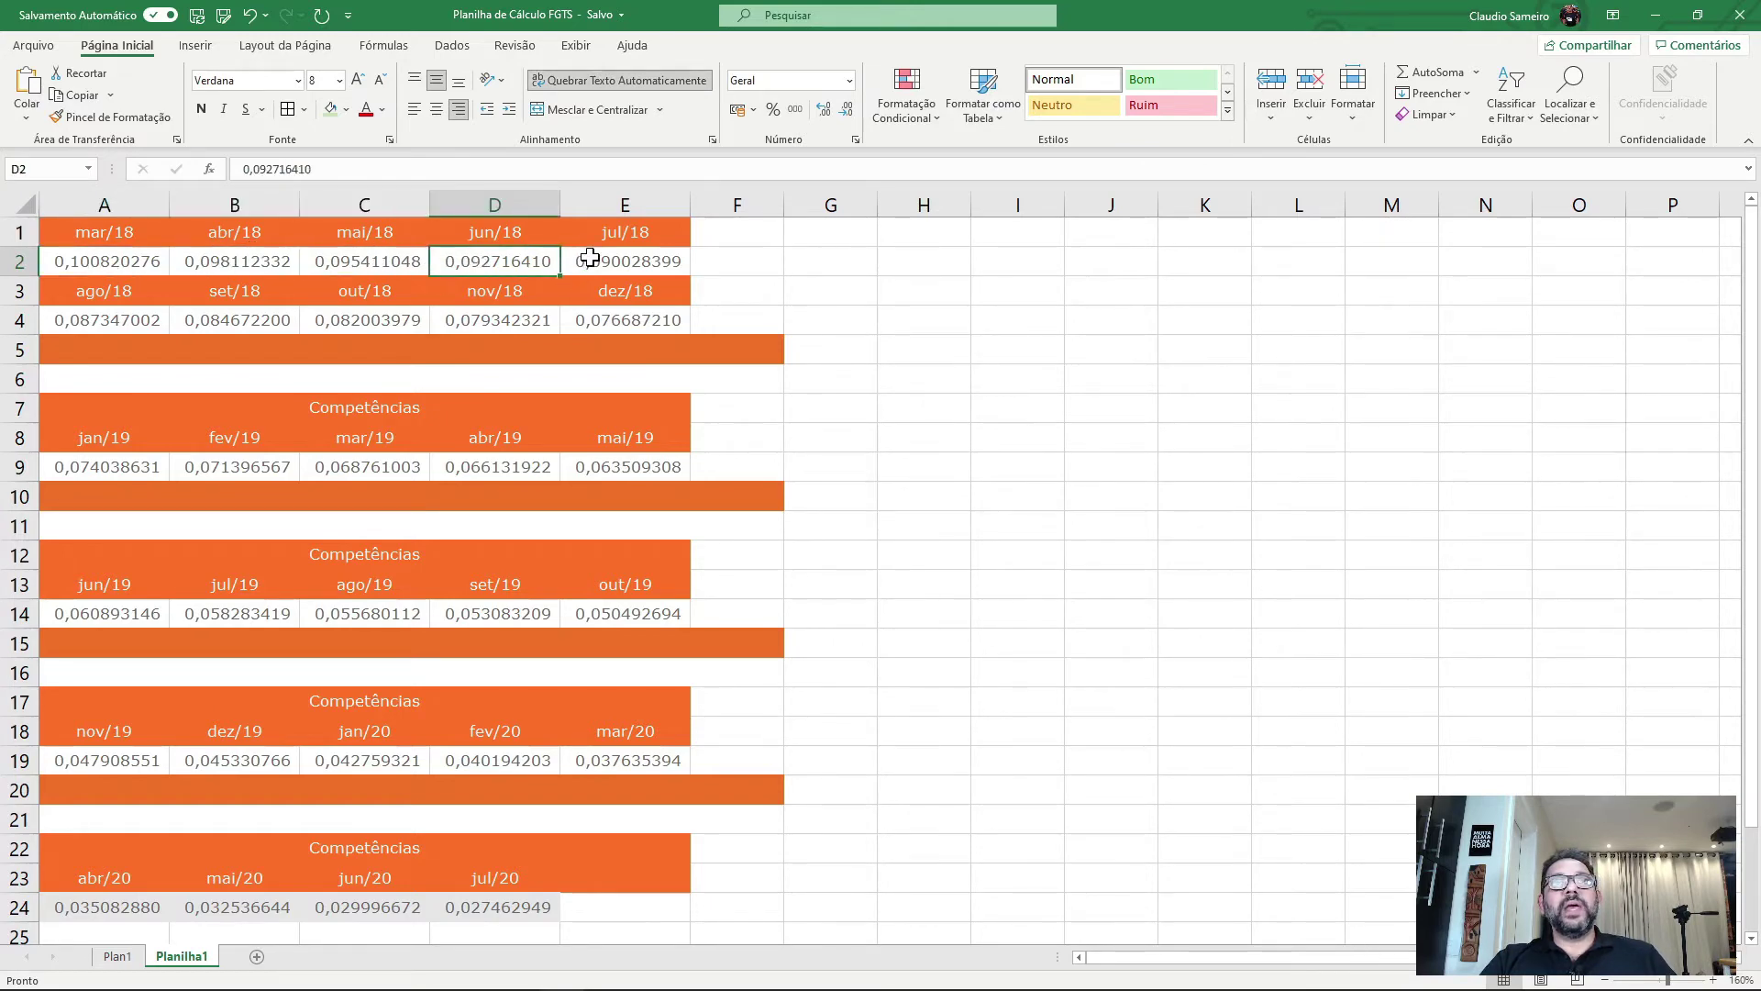
pyautogui.click(583, 260)
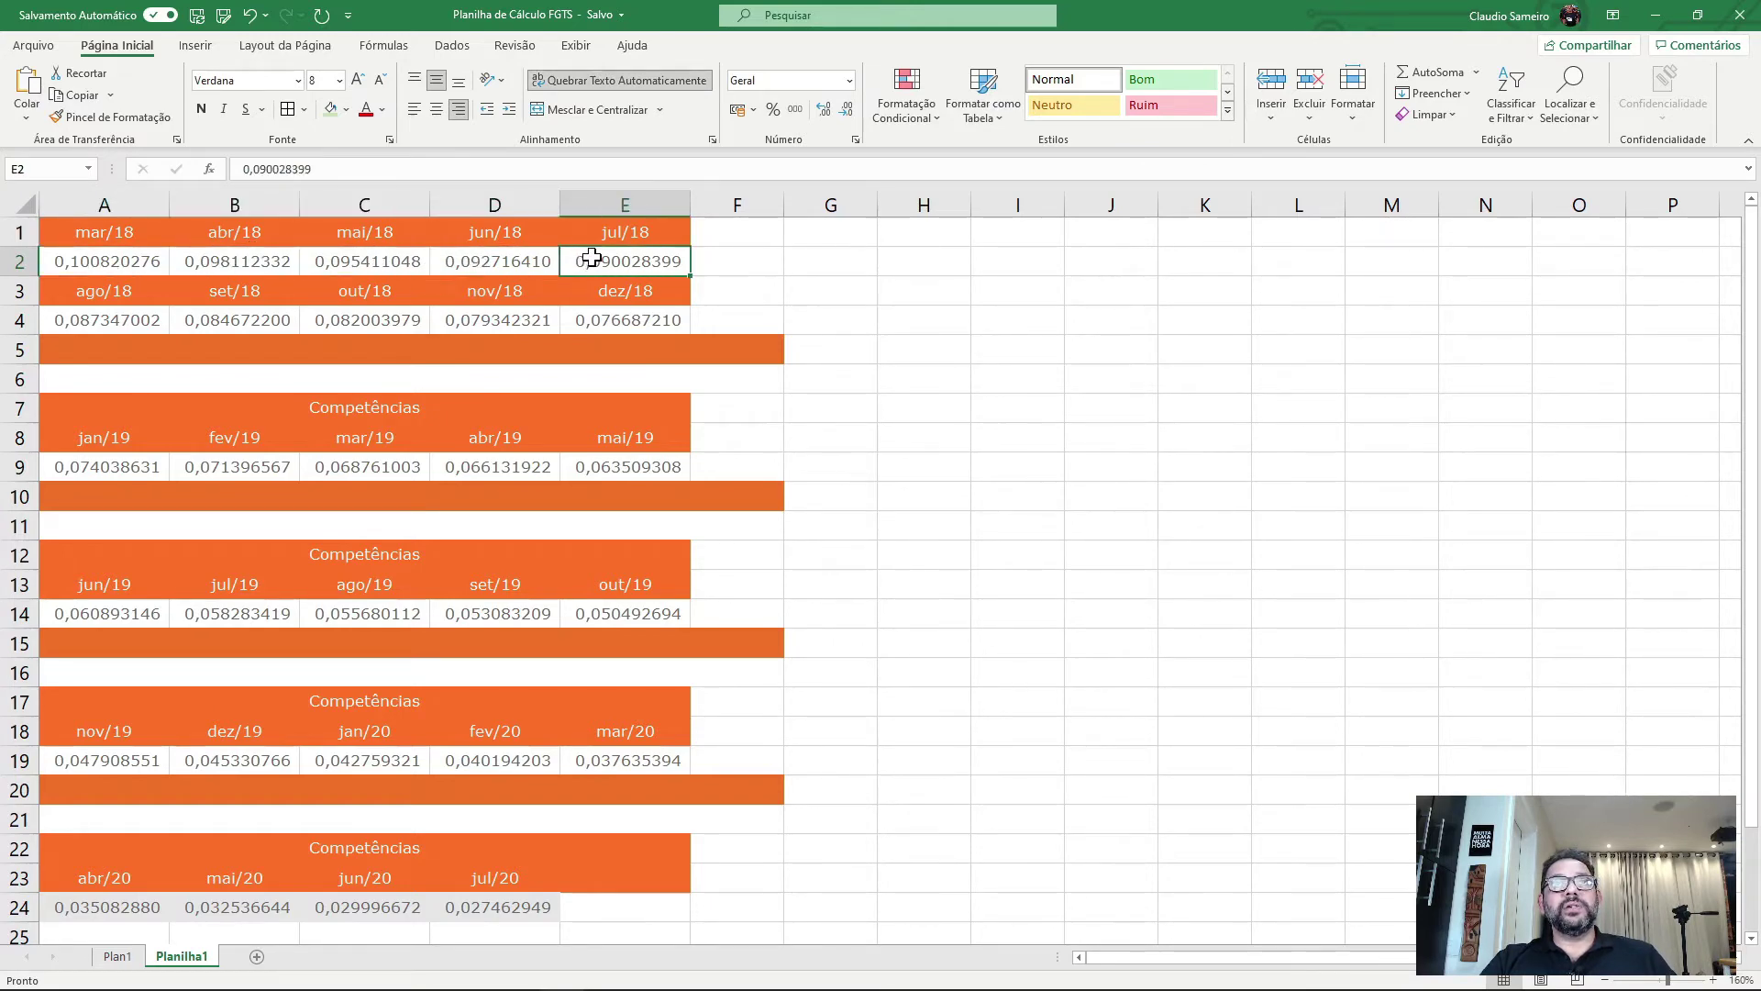
# - Delete the orange band, blank row and Competências heading above both the jan/19 block and the jun/19 block
pyautogui.click(24, 352)
pyautogui.moveTo(24, 352); pyautogui.dragTo(50, 401)
pyautogui.click(1301, 82)
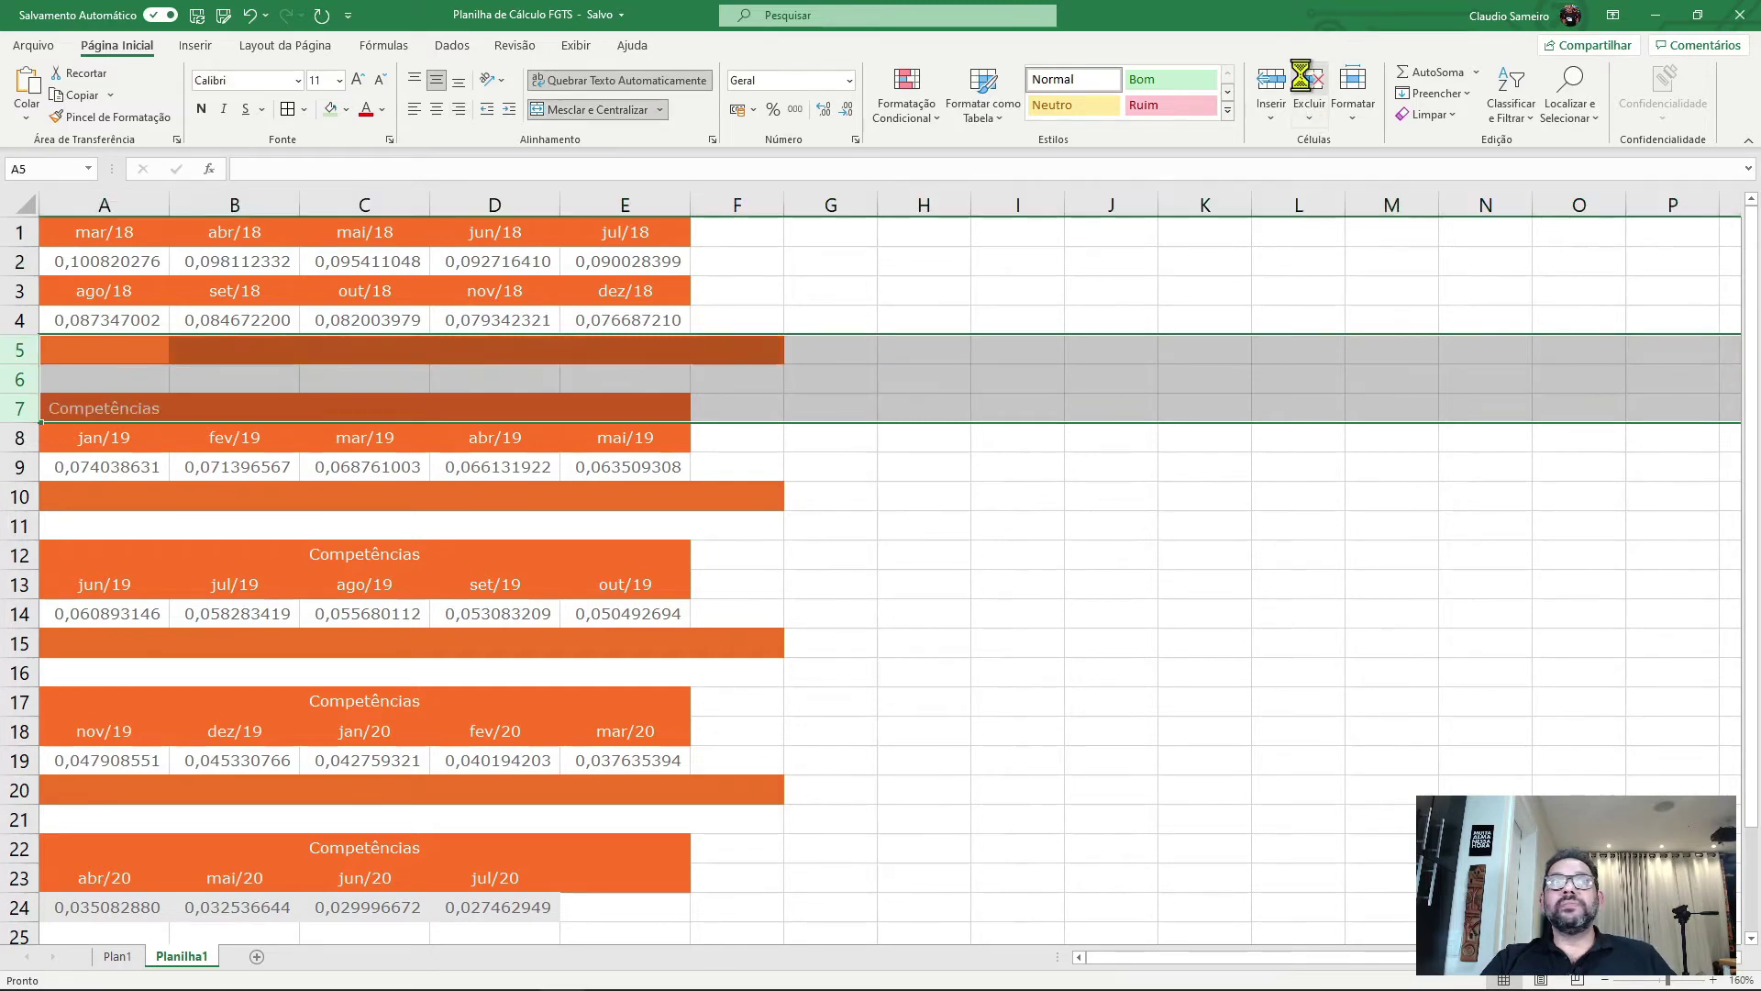
pyautogui.click(20, 410)
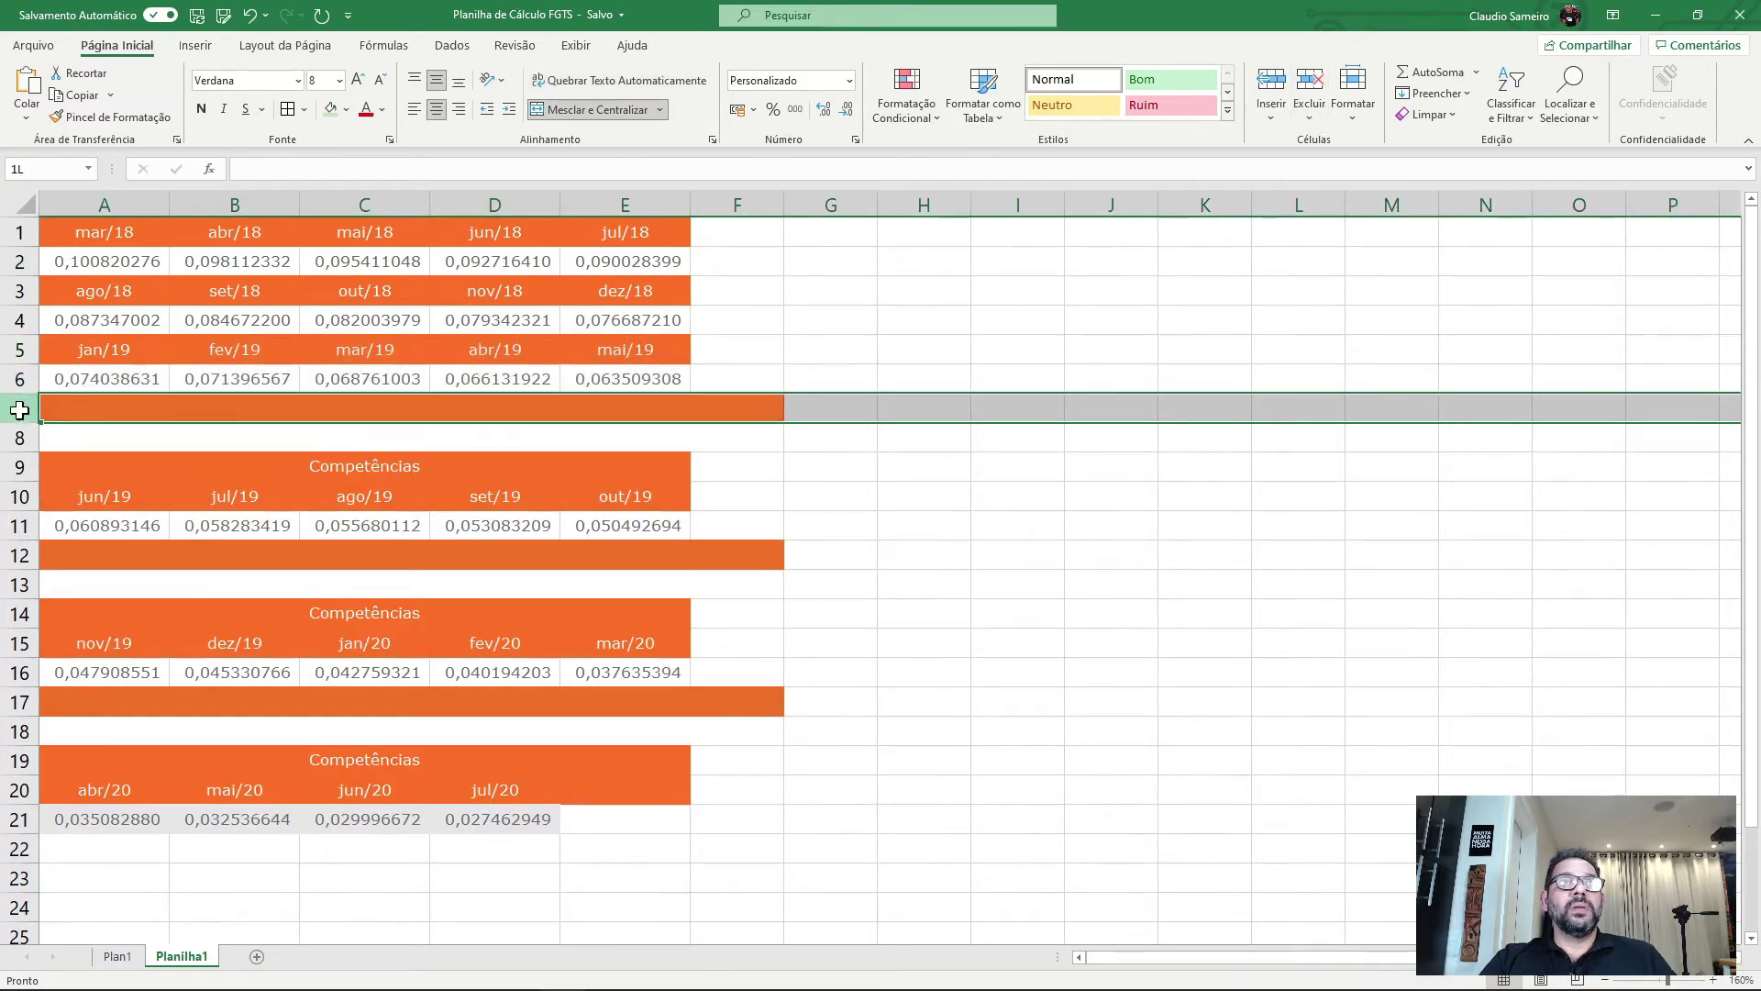
pyautogui.moveTo(20, 410); pyautogui.dragTo(21, 468)
pyautogui.click(1310, 83)
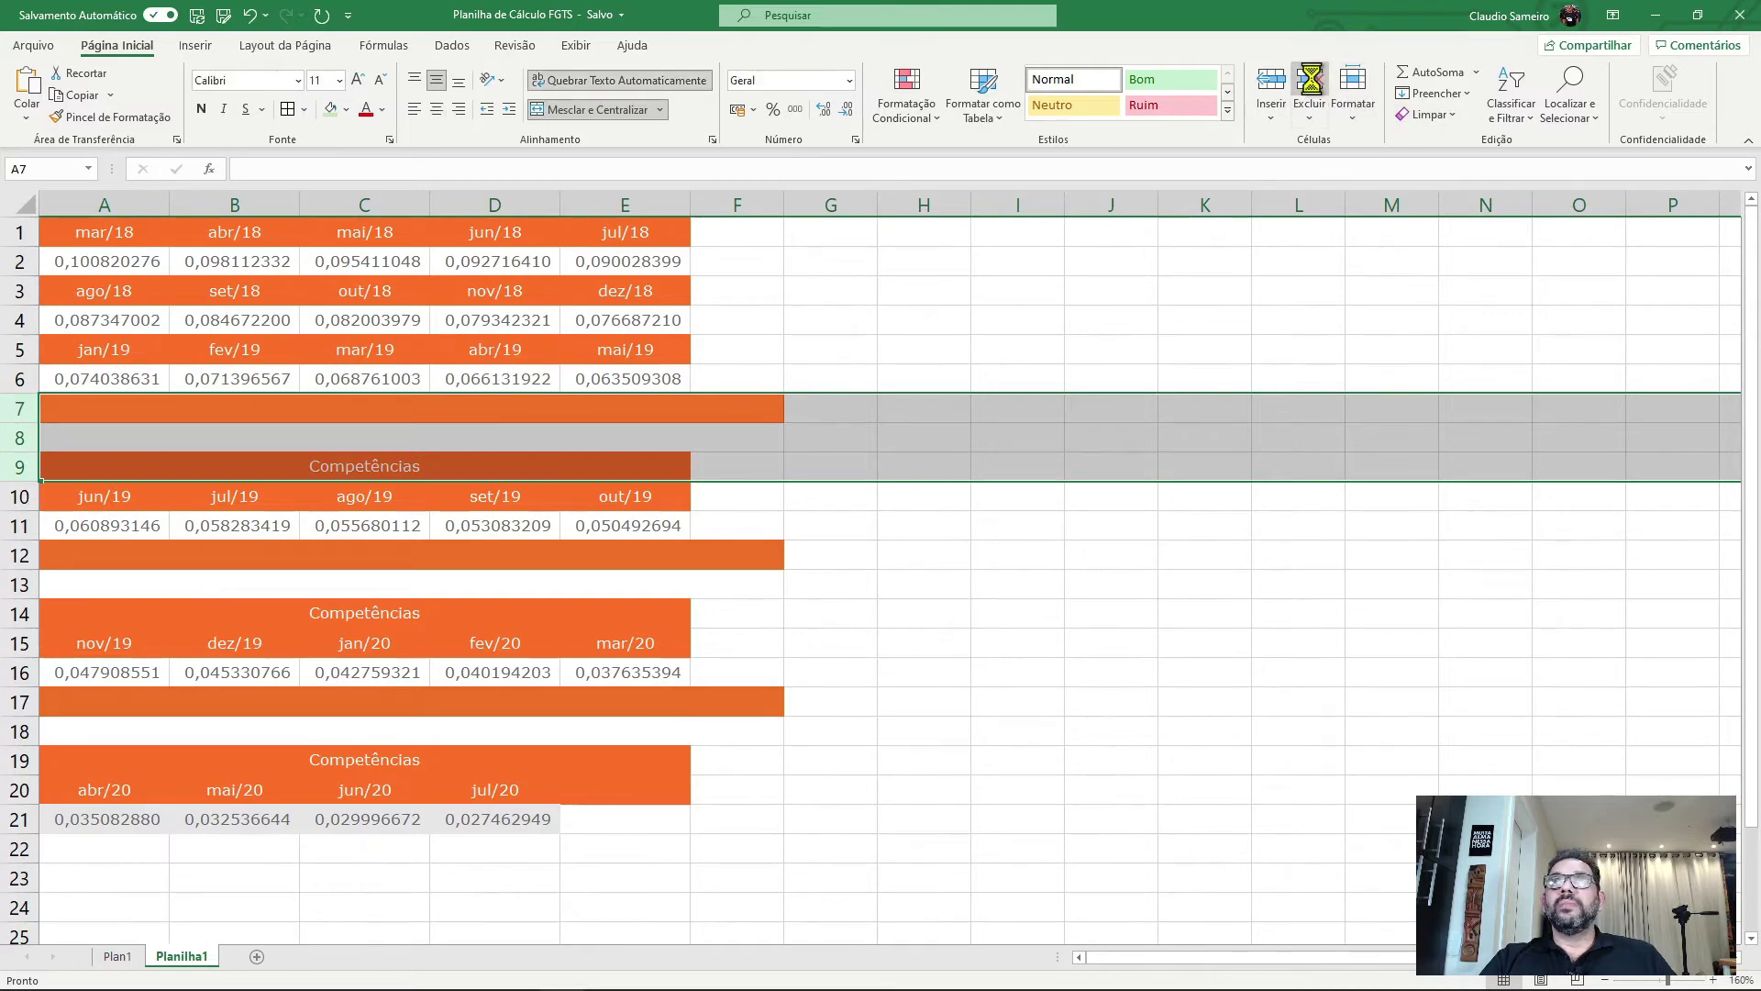
# - Delete the orange band, blank row and Competências heading above both the nov/19 block and the abr/20 block
pyautogui.moveTo(20, 466); pyautogui.dragTo(20, 521)
pyautogui.click(1308, 81)
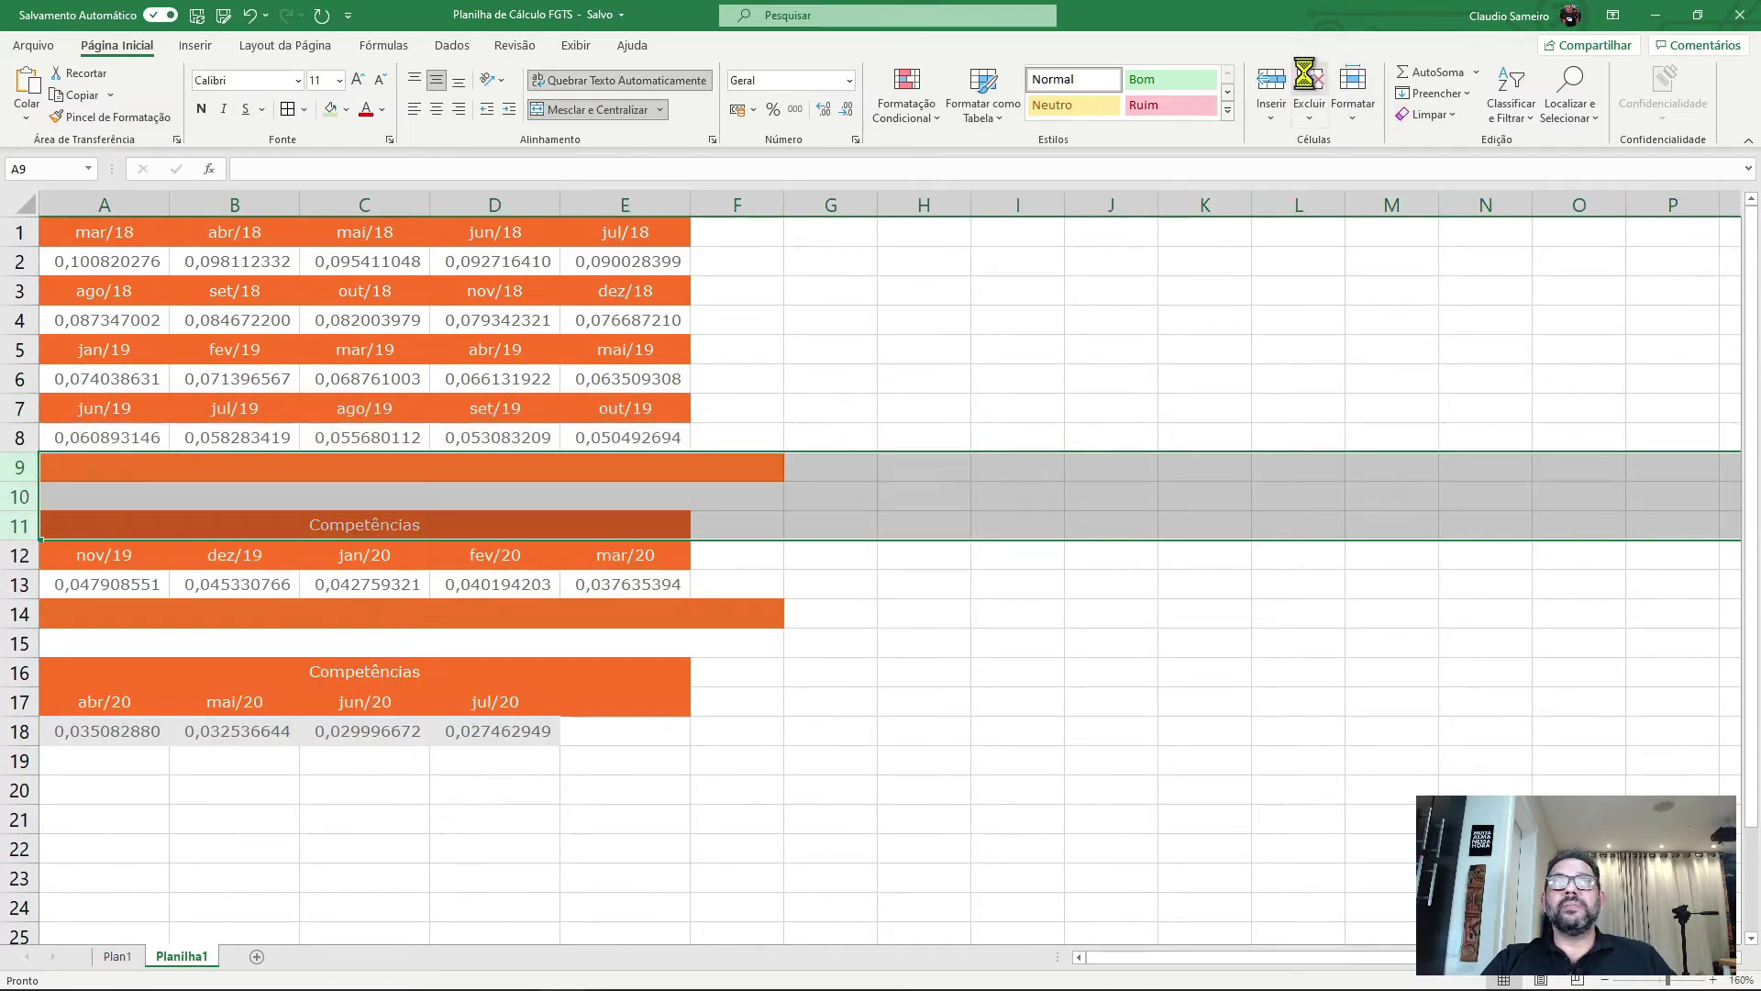
pyautogui.click(14, 529)
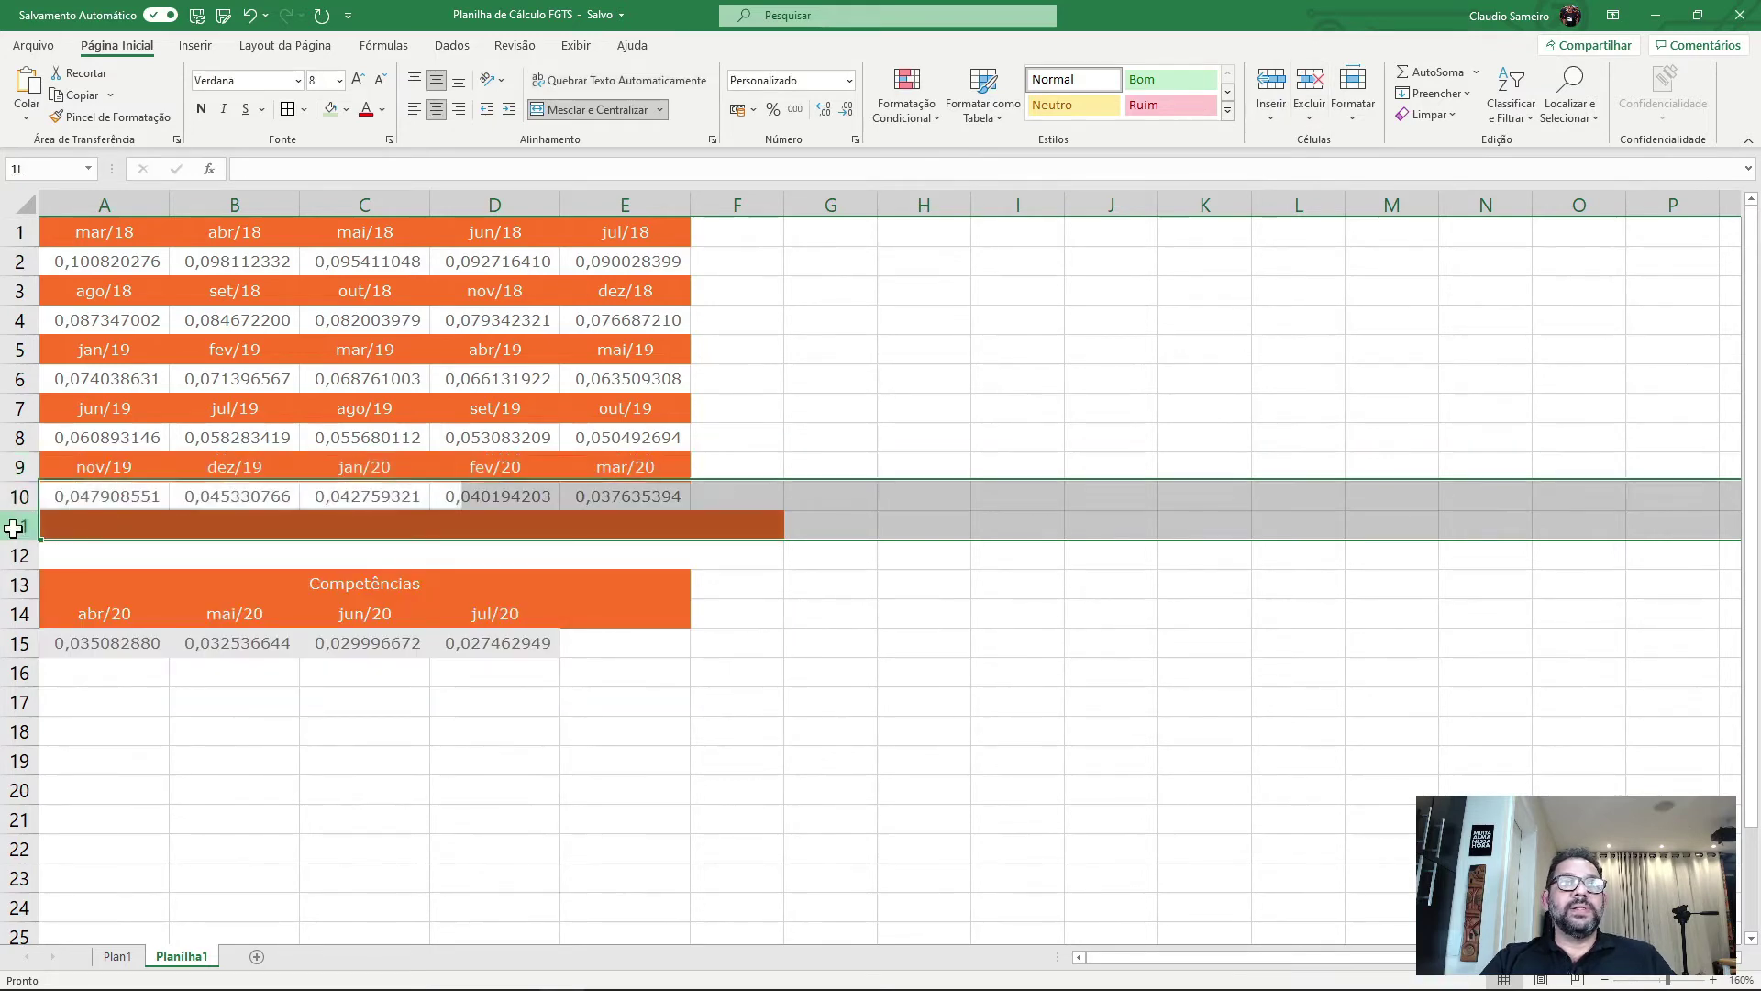
pyautogui.moveTo(14, 528); pyautogui.dragTo(21, 587)
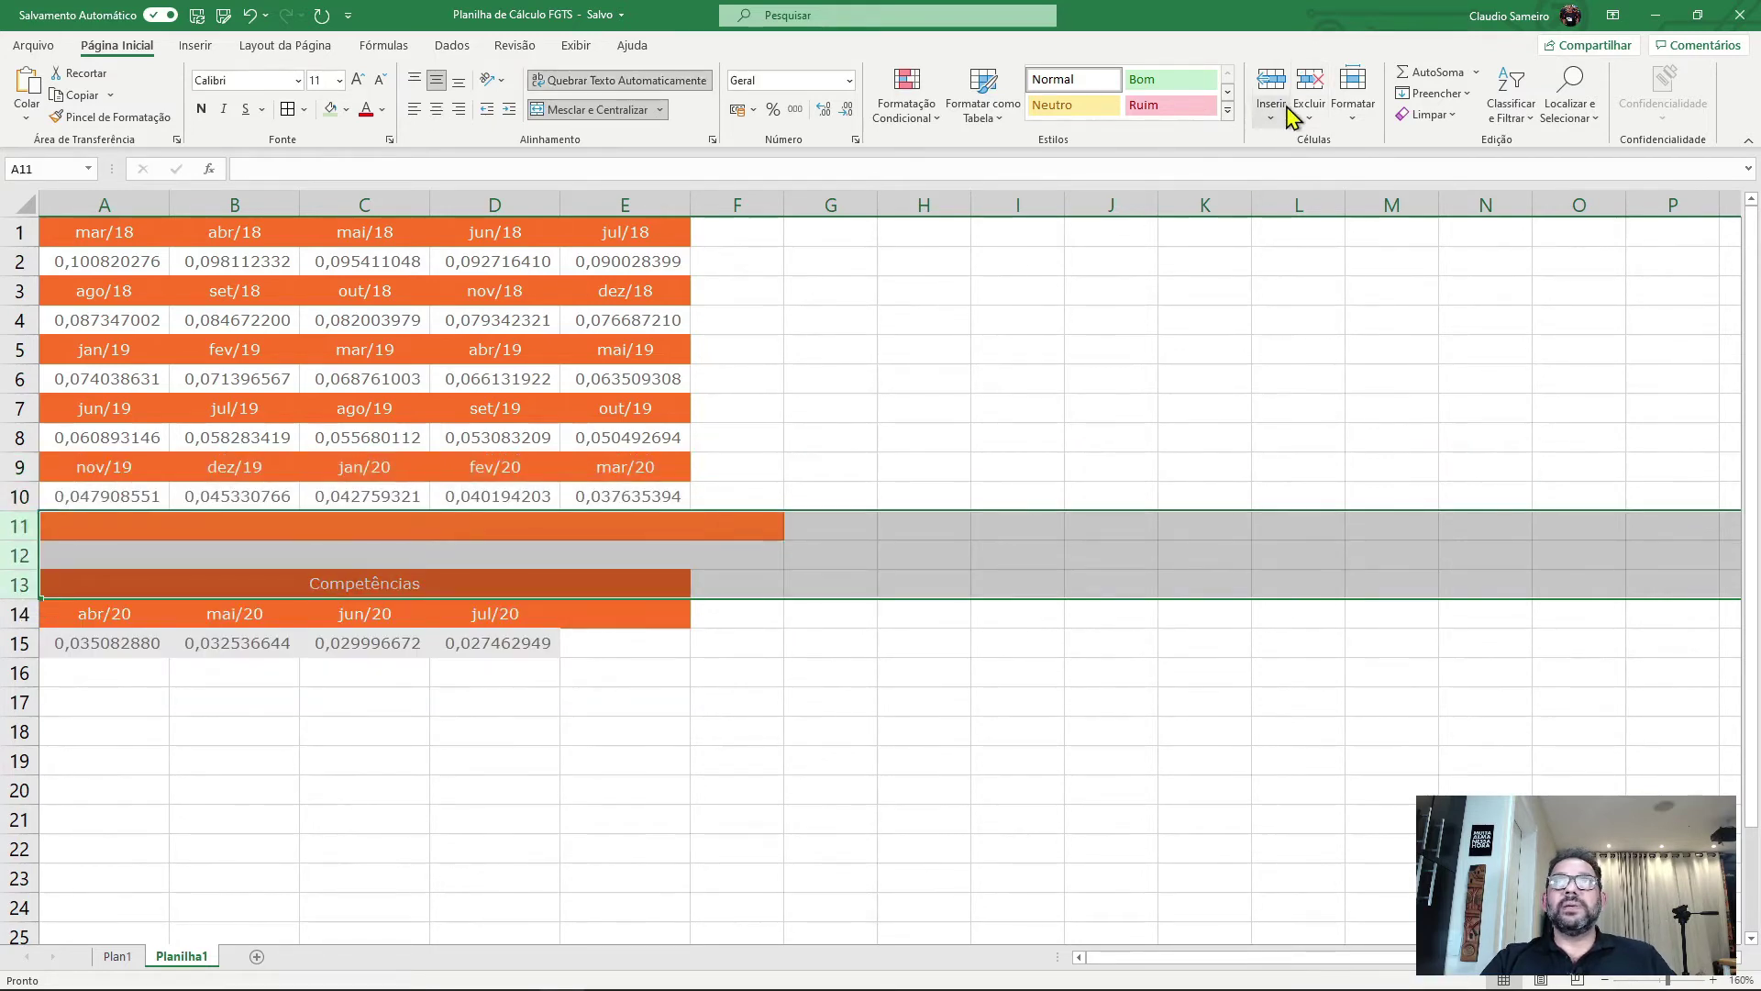
pyautogui.click(1310, 82)
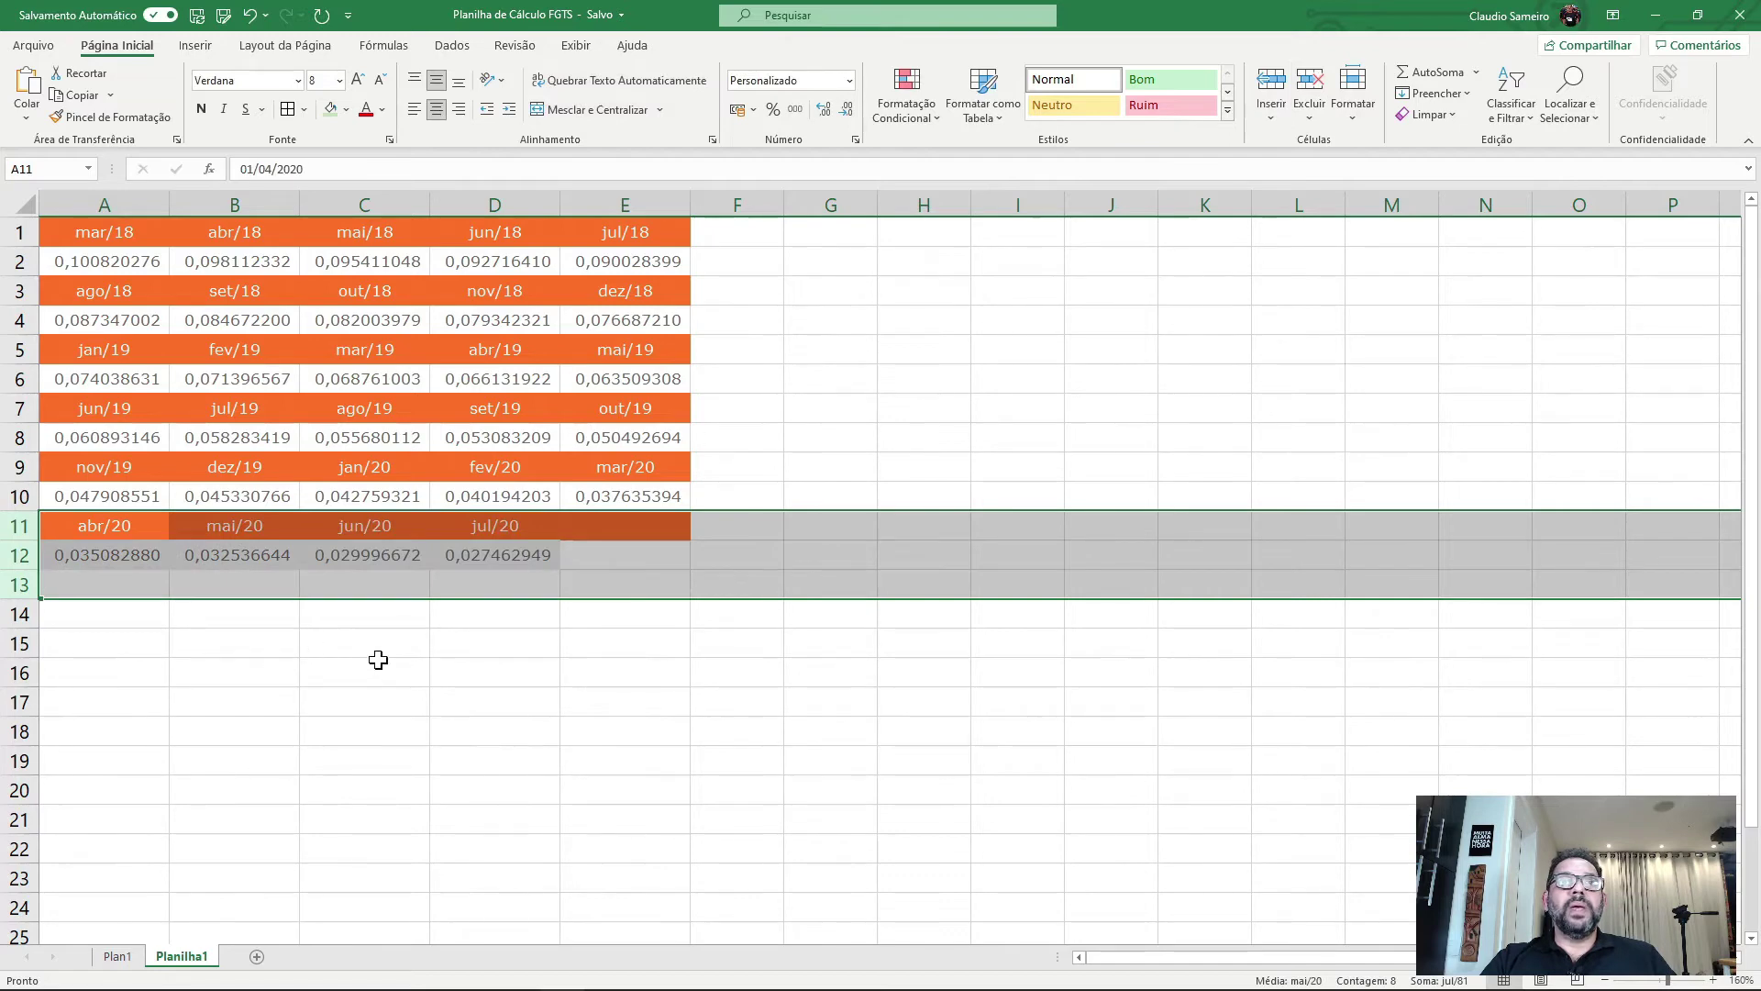
pyautogui.click(464, 690)
pyautogui.click(306, 665)
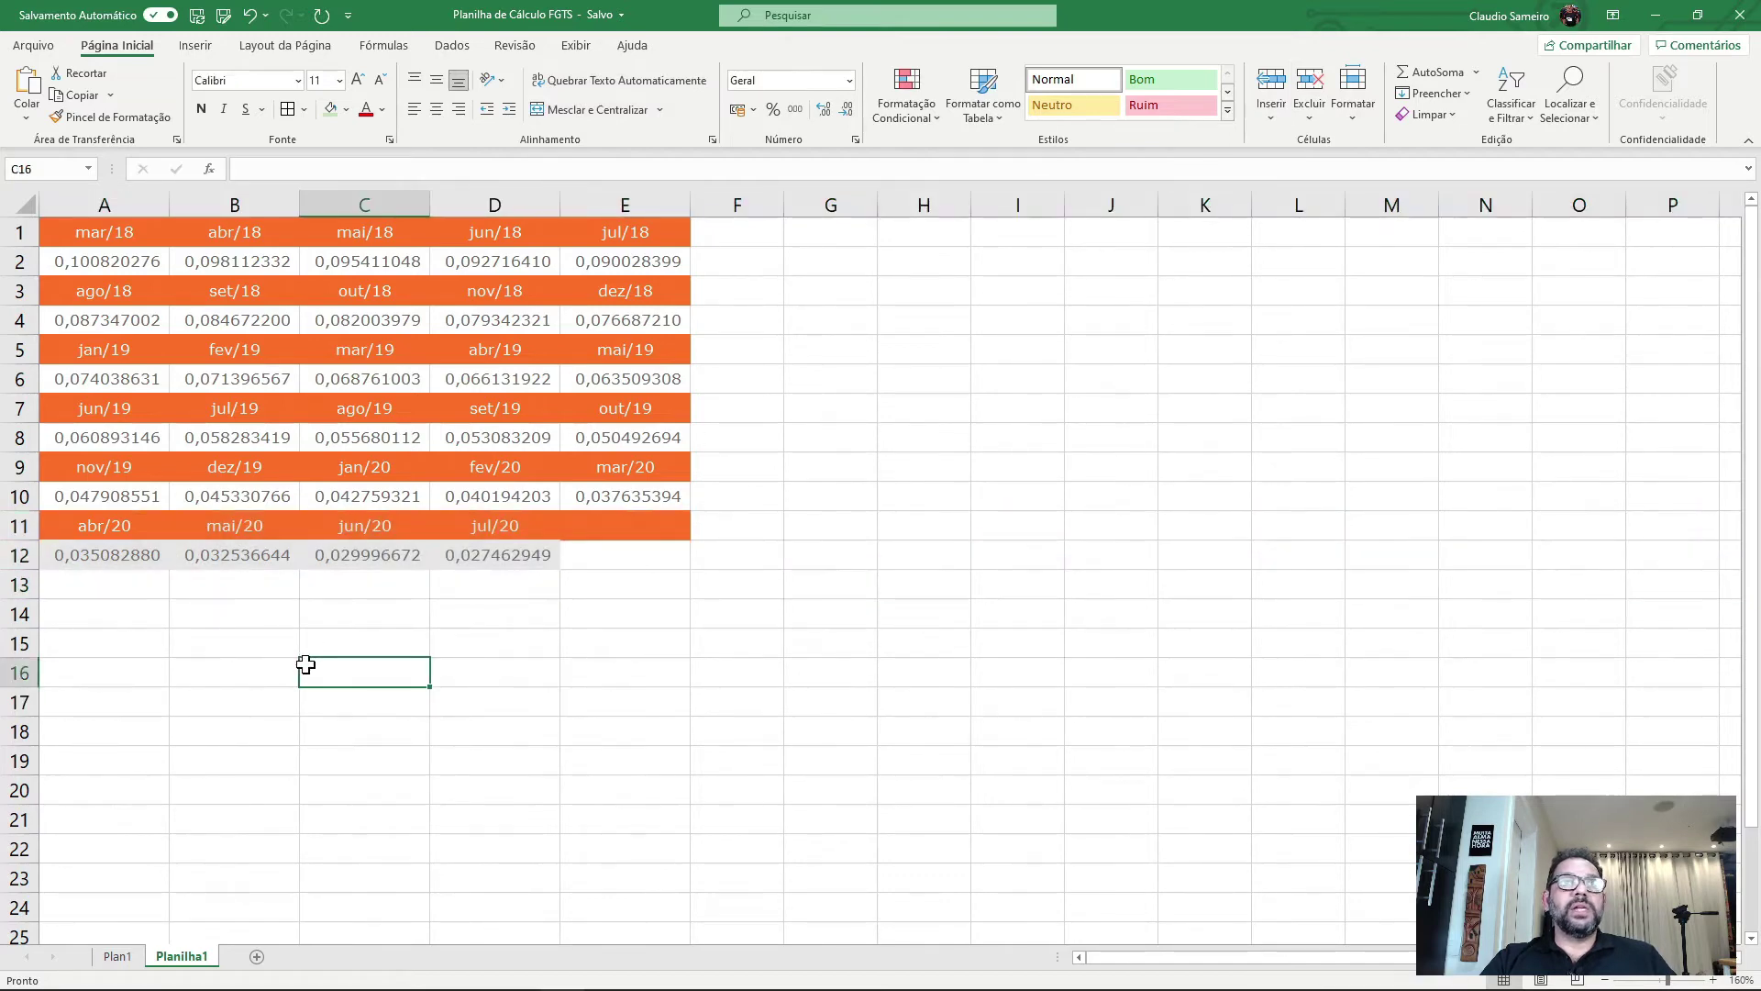
pyautogui.click(656, 648)
# - Examine the cleaned table at a larger zoom, going through the row 2 coefficients from mar/18 to jul/18
pyautogui.click(115, 230)
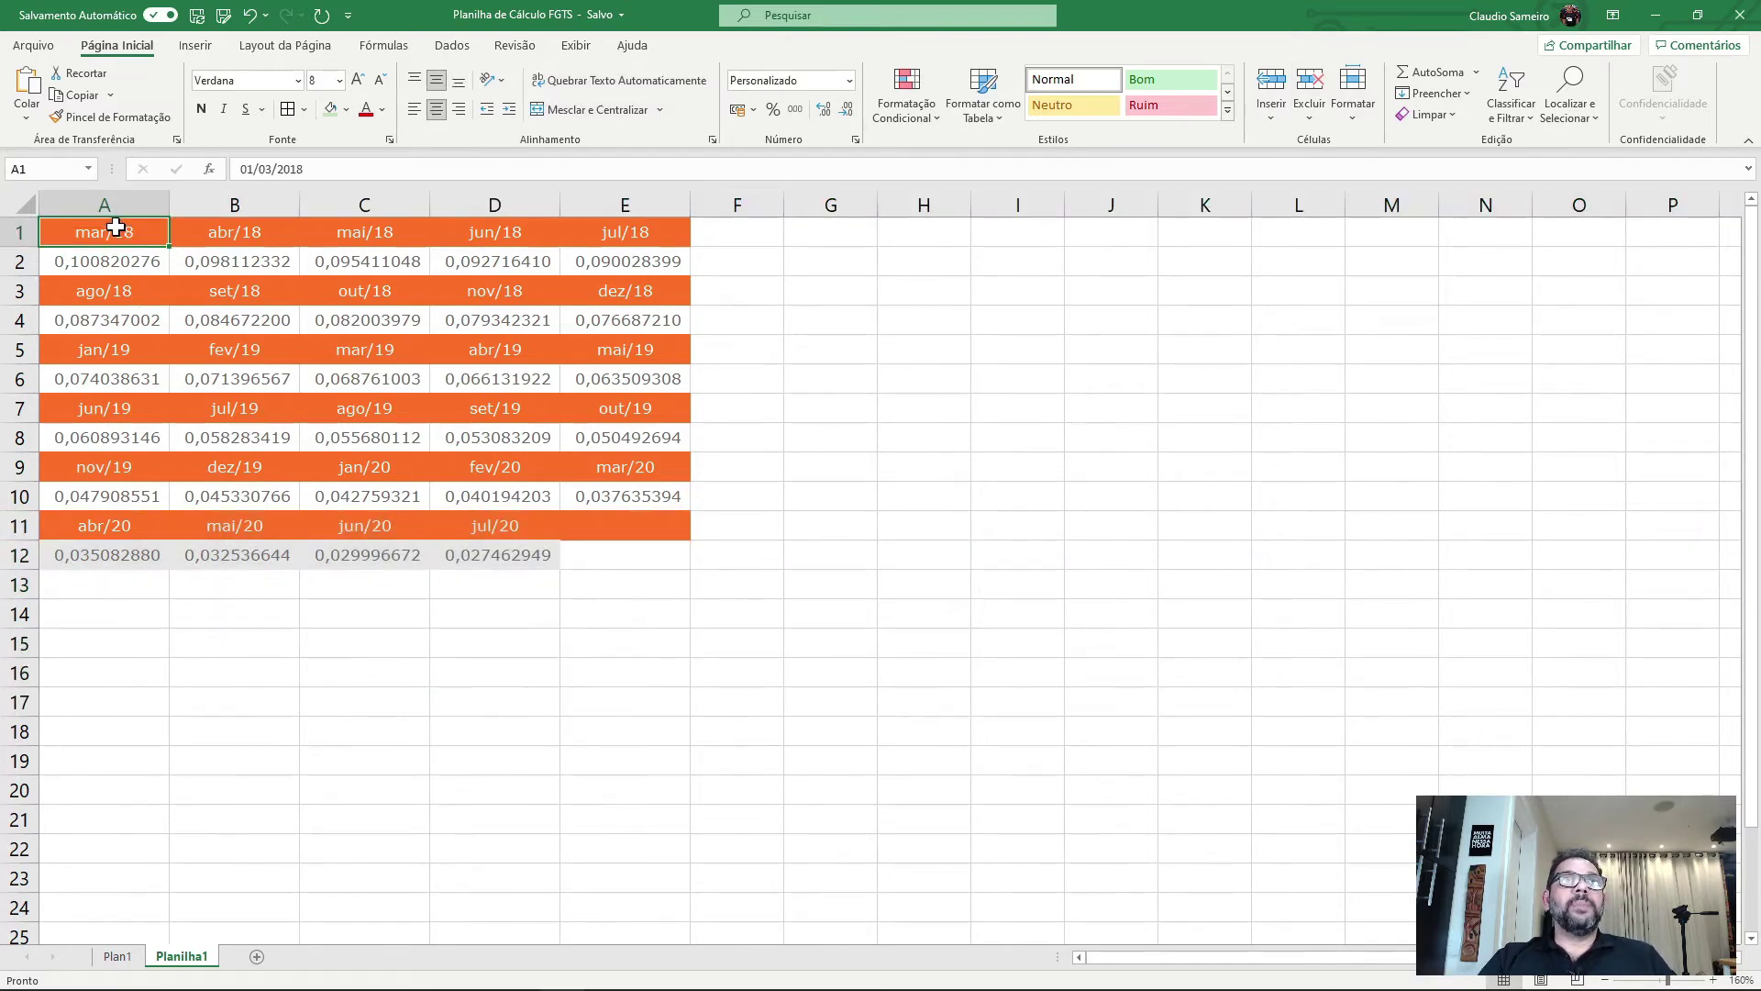
pyautogui.scroll(3, 115, 229)
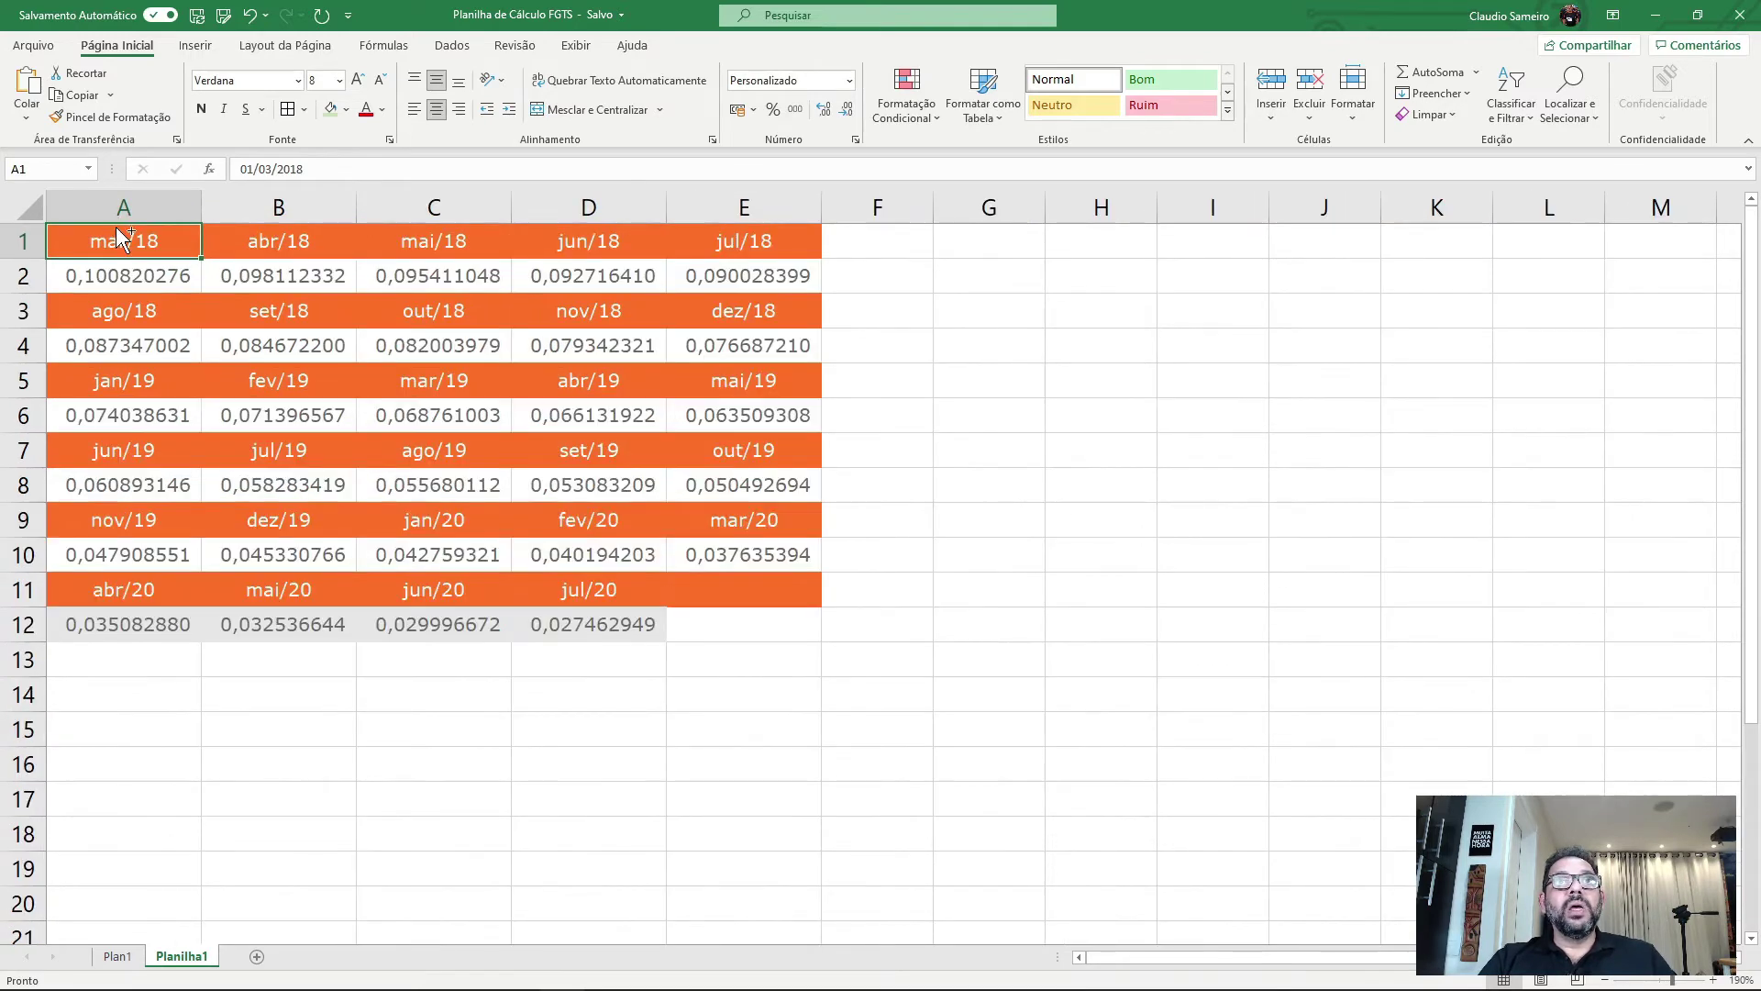
pyautogui.click(998, 481)
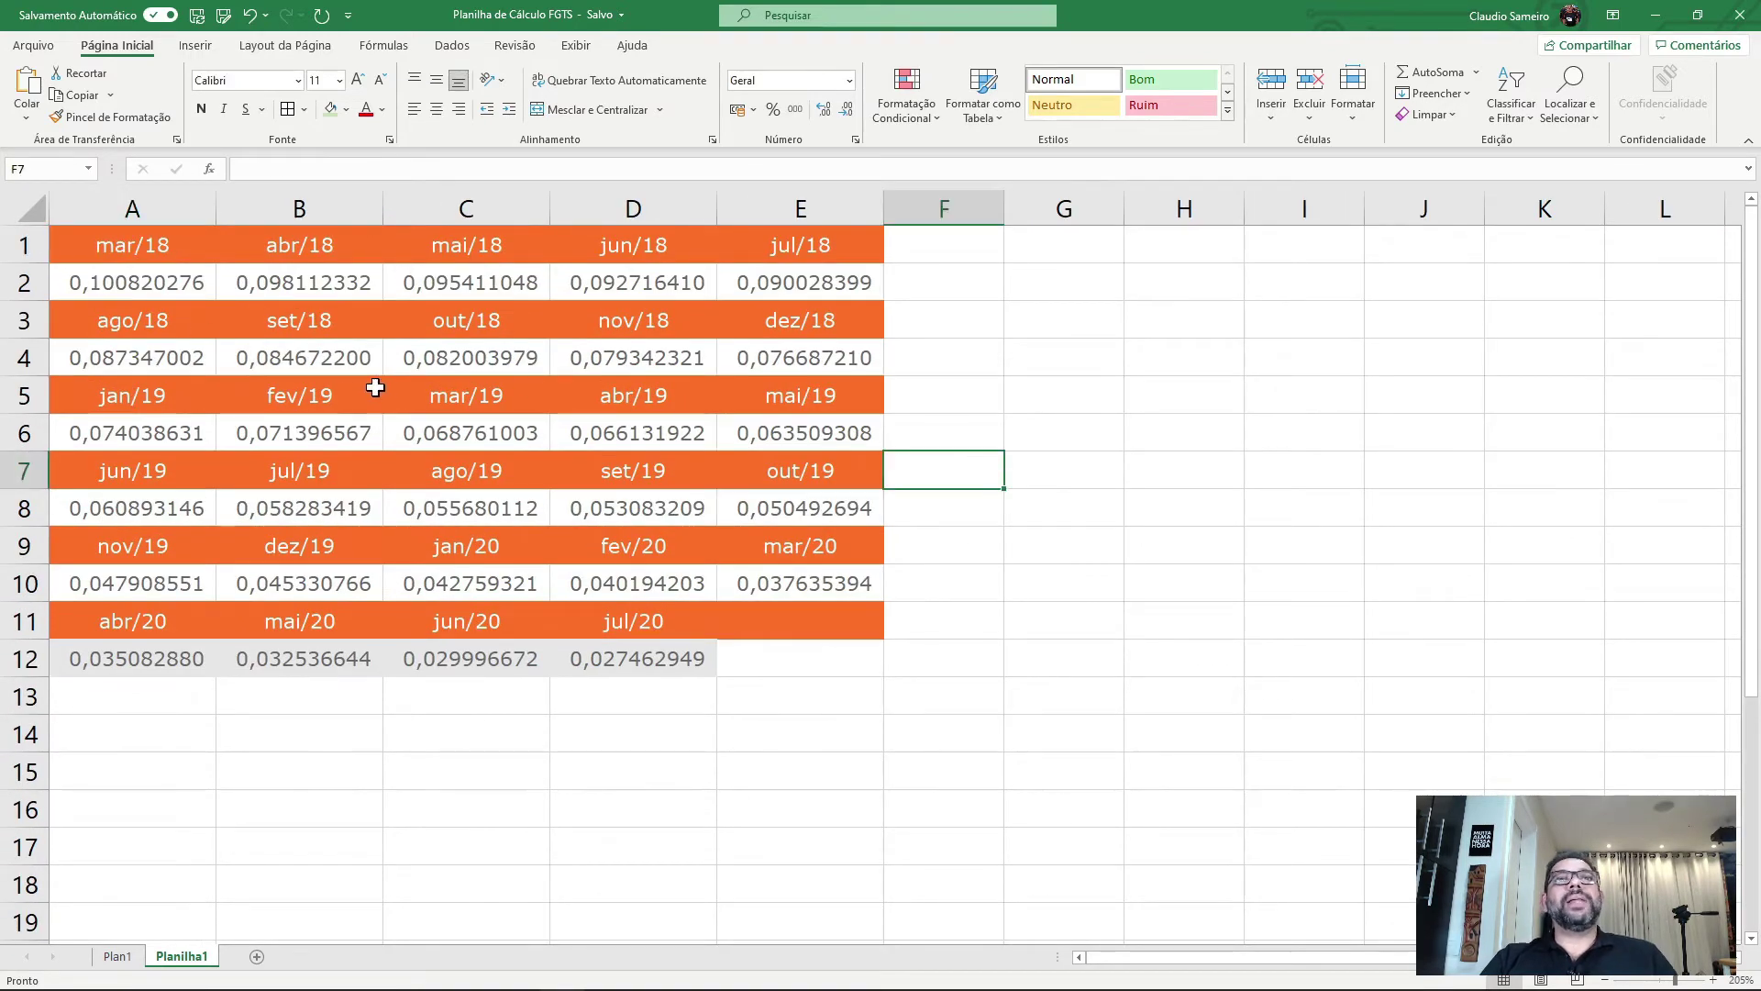
pyautogui.click(149, 280)
pyautogui.click(362, 282)
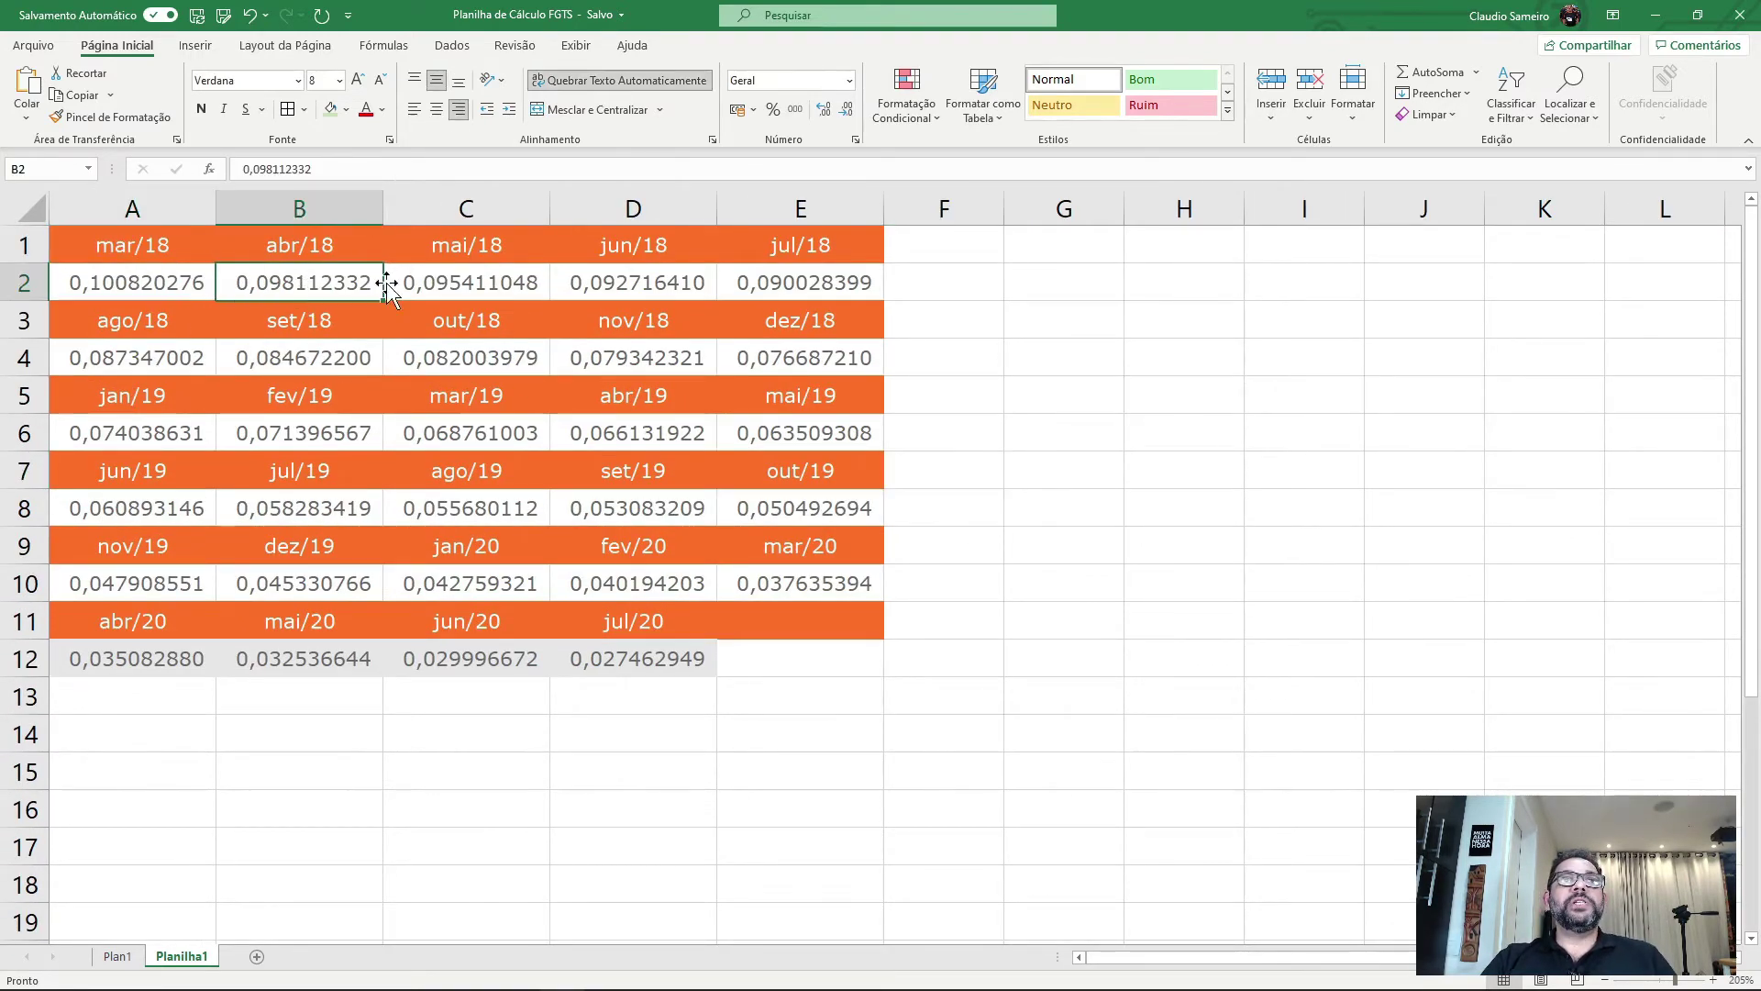
pyautogui.click(403, 282)
pyautogui.click(587, 283)
pyautogui.click(771, 289)
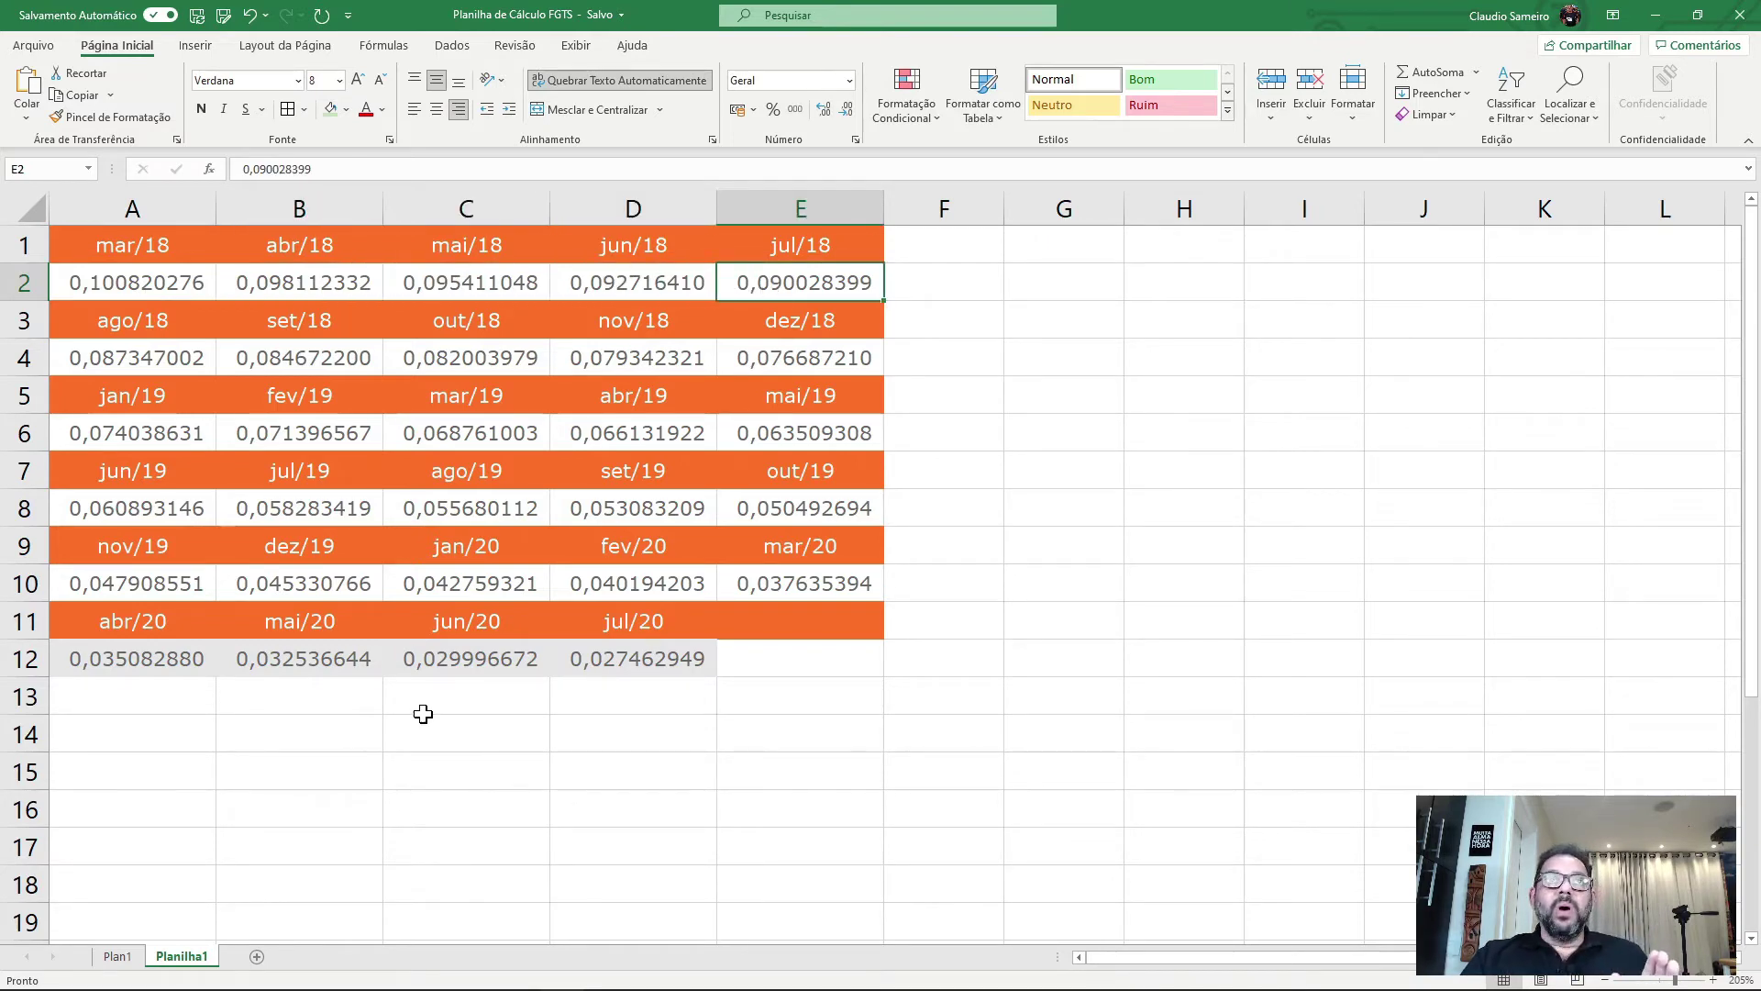
# - Copy the cleaned month-and-coefficient table A1:E12 and paste it transposed into a new sheet
pyautogui.moveTo(152, 244); pyautogui.dragTo(775, 285)
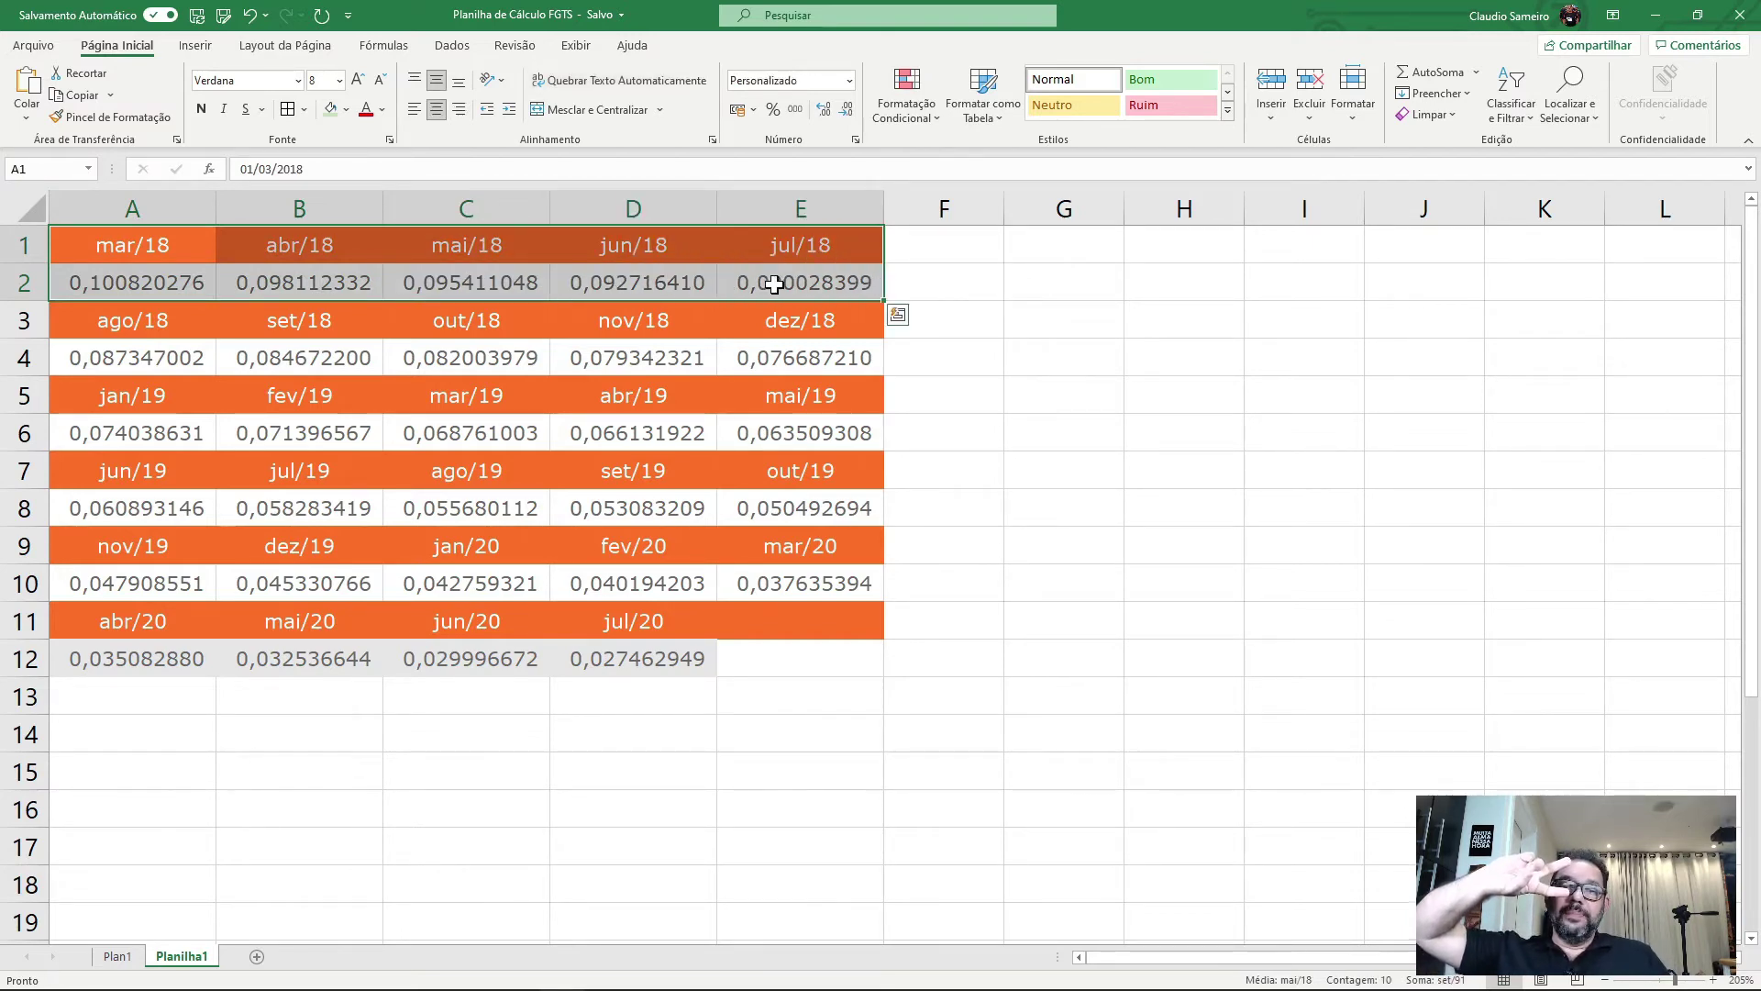
pyautogui.click(153, 248)
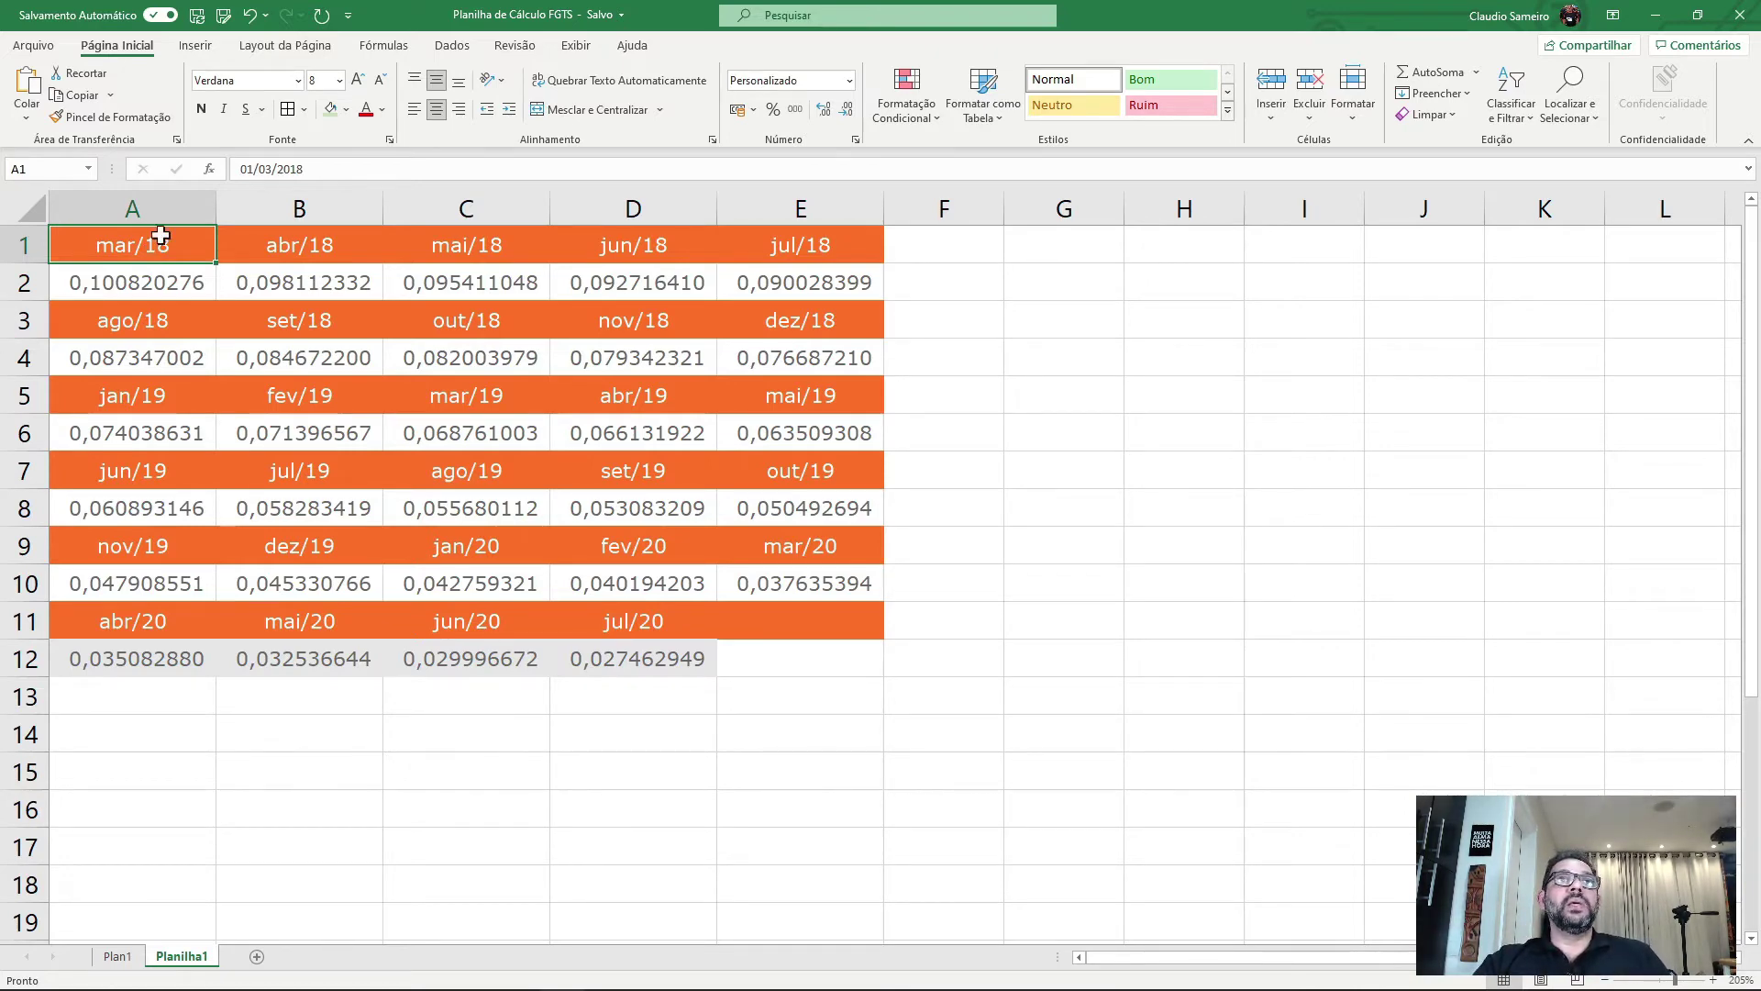
pyautogui.moveTo(126, 245); pyautogui.dragTo(815, 657)
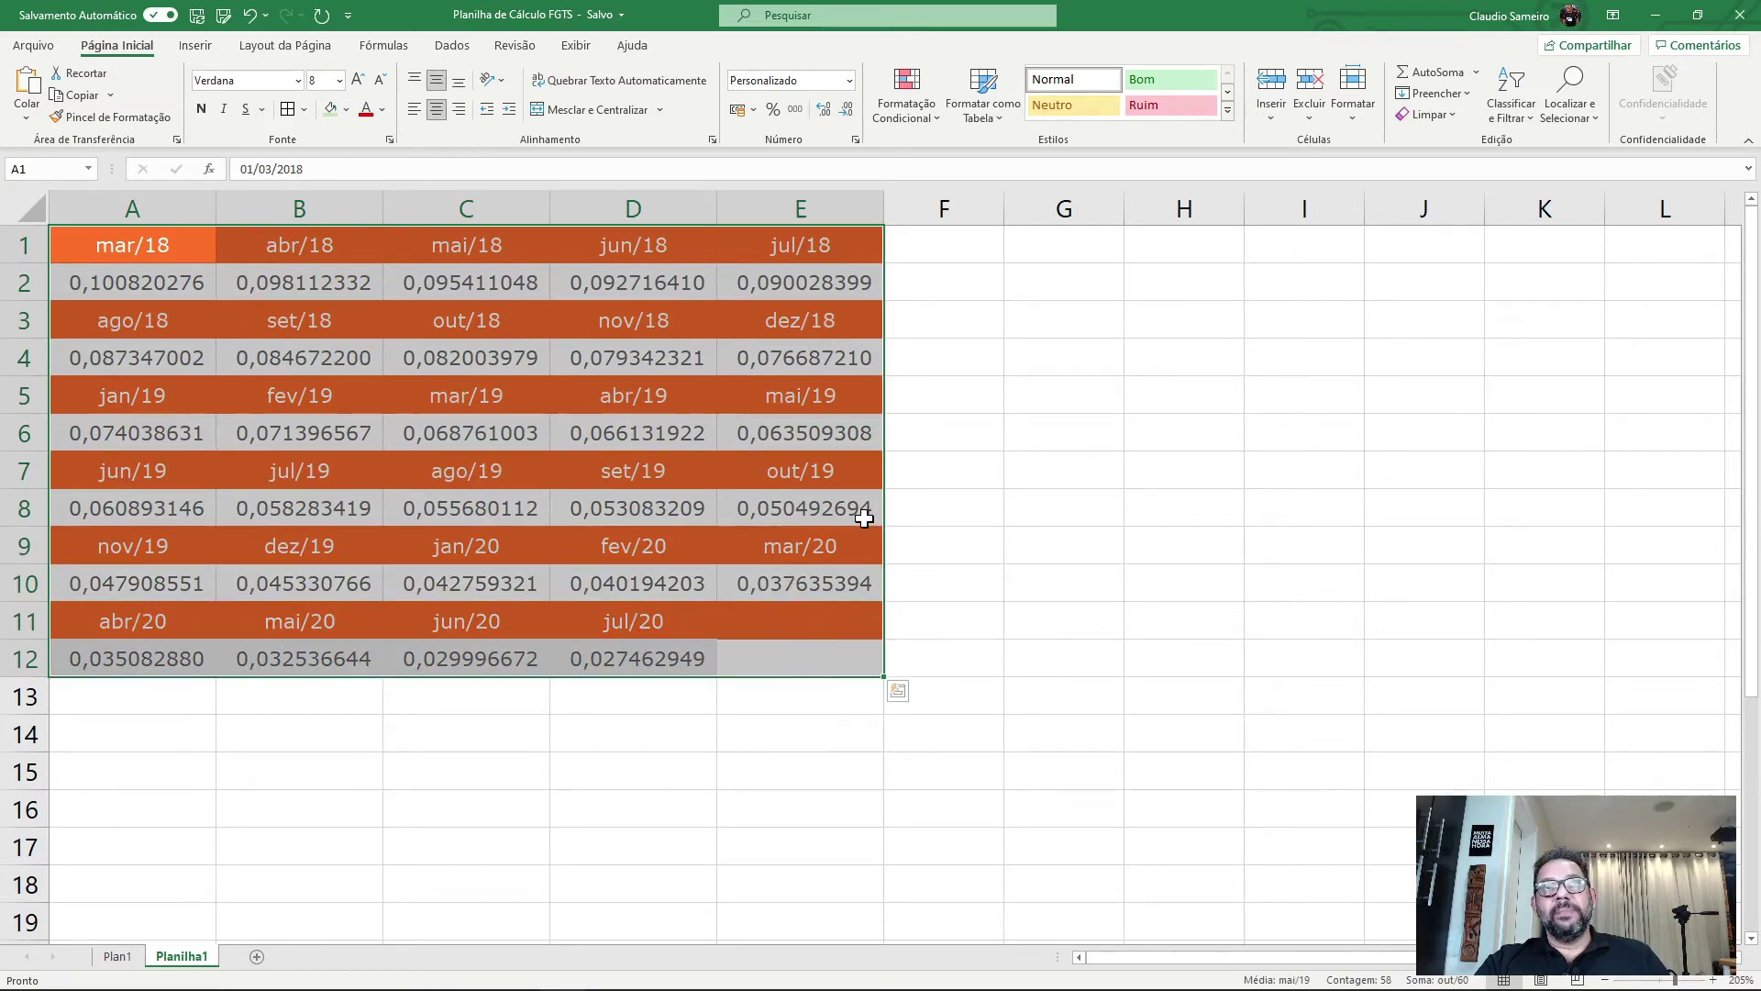
pyautogui.hotkey('ctrl', 'c')
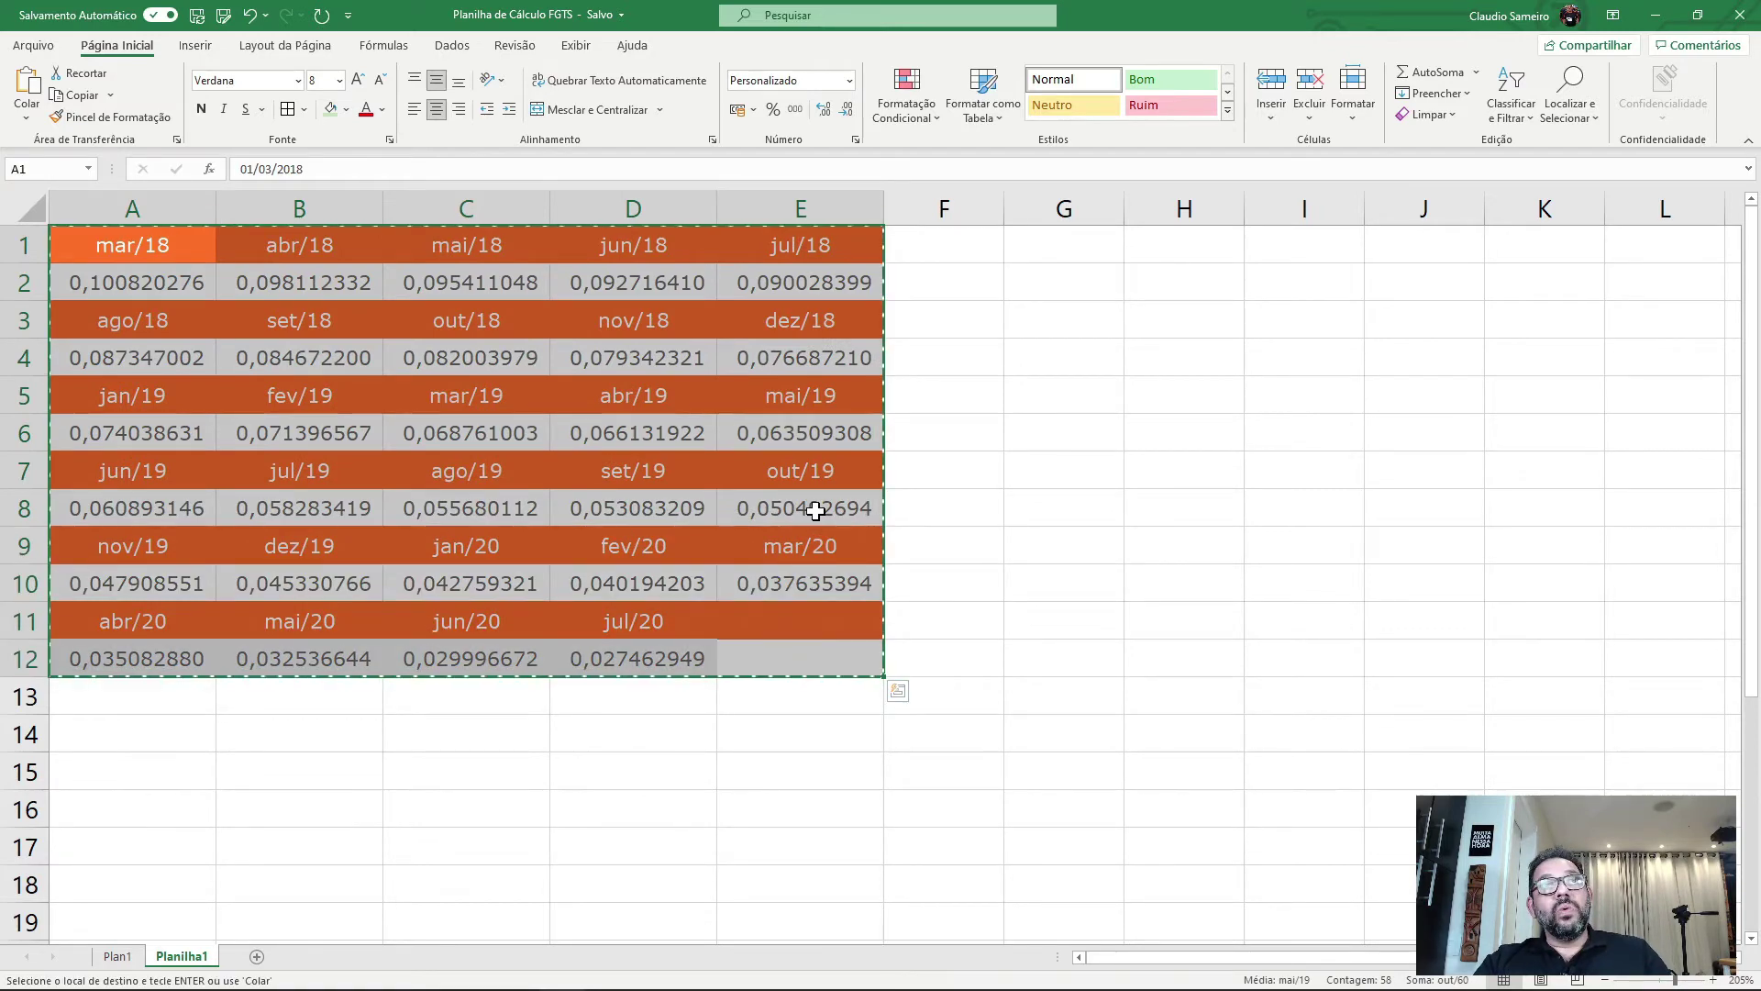
pyautogui.click(257, 959)
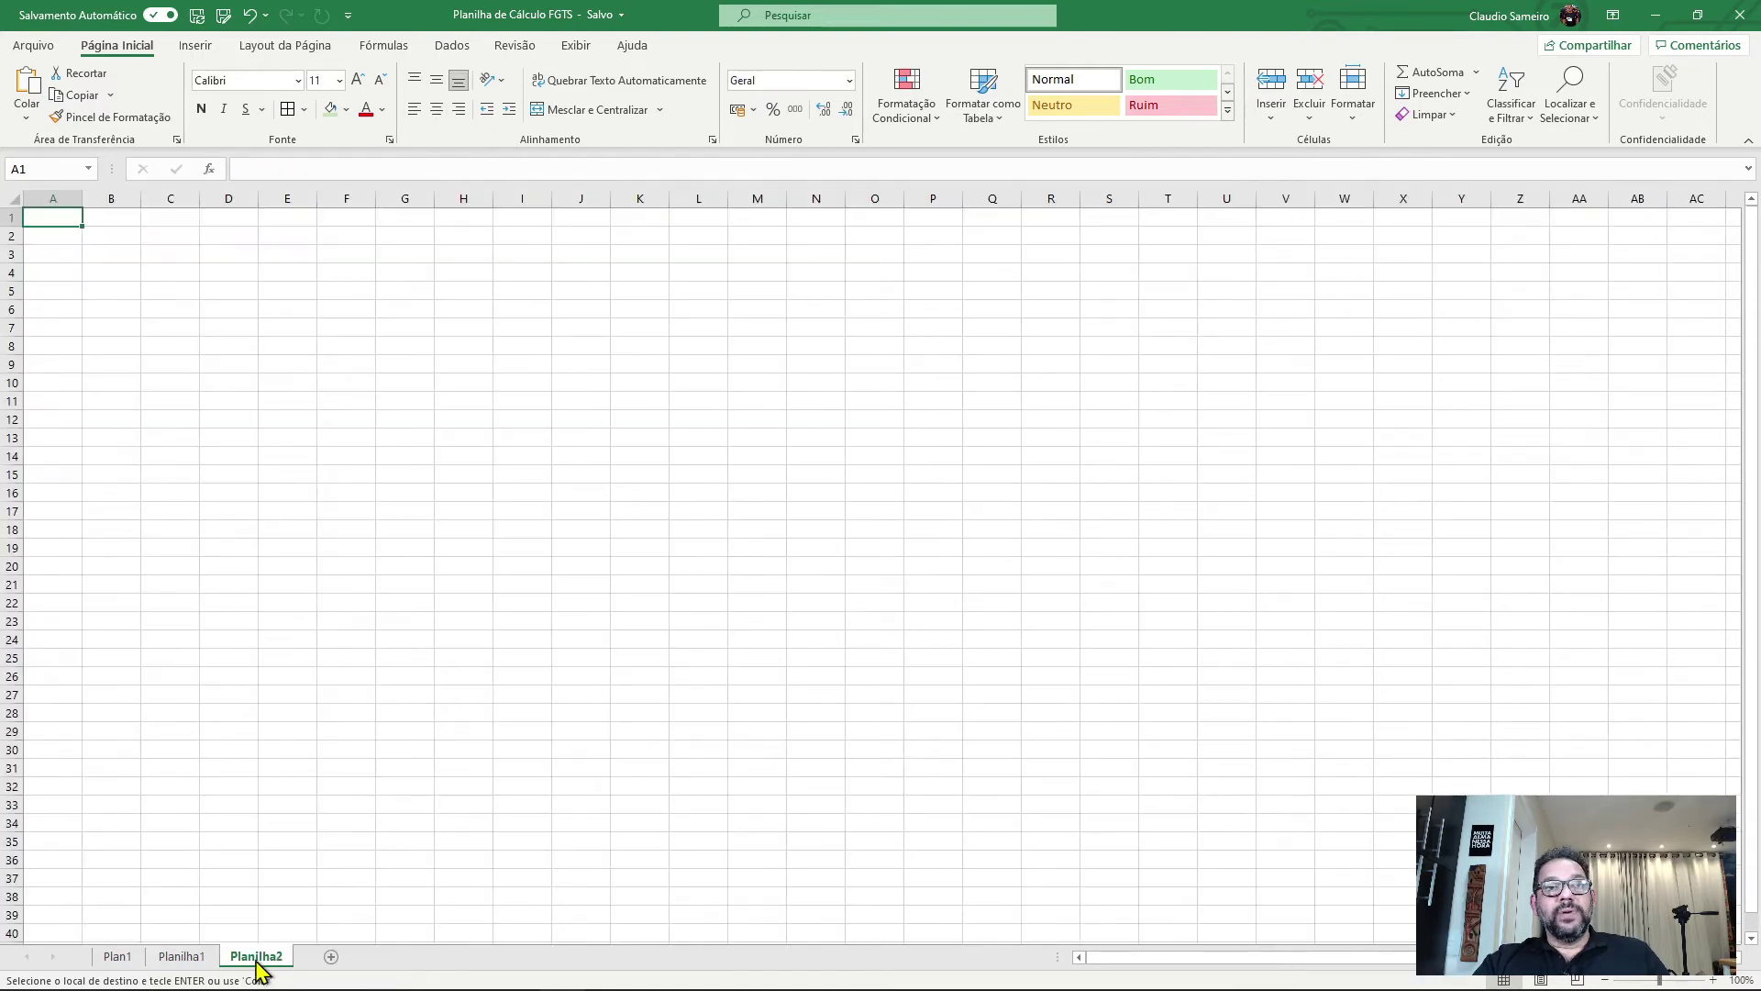
pyautogui.click(27, 118)
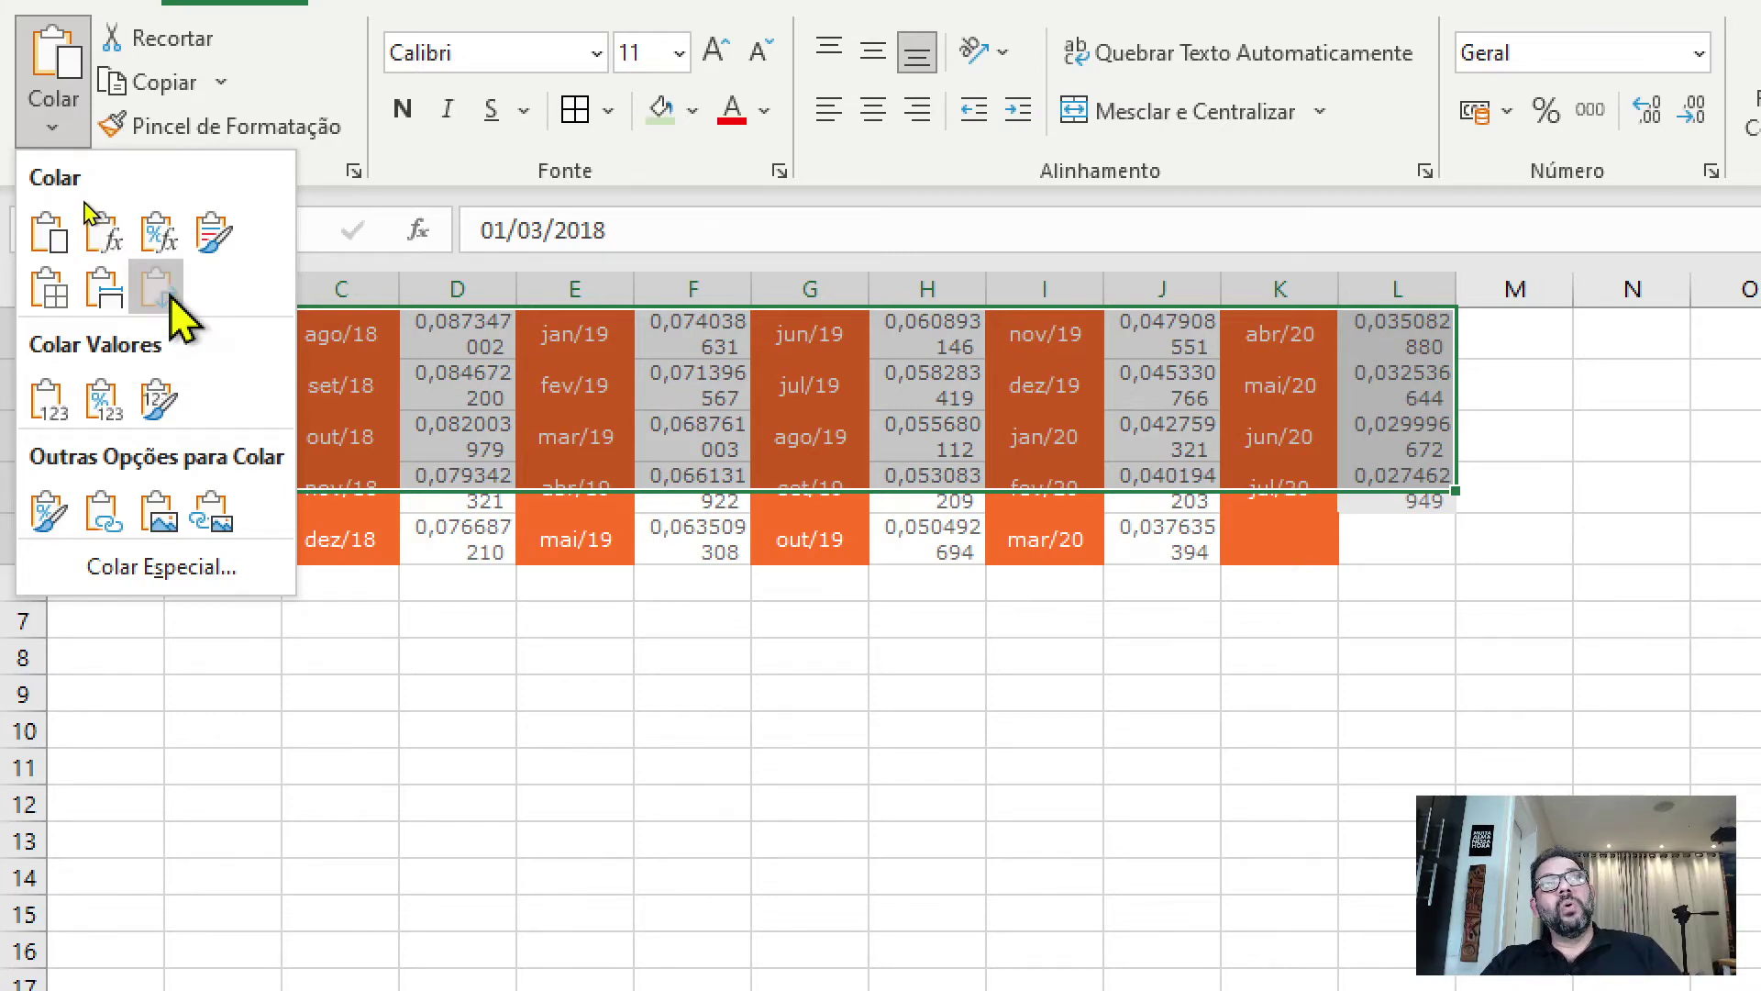
pyautogui.click(164, 292)
# - Compare the transposed table on Planilha2 with the original row layout on Planilha1, starting from mar/18 and its coefficient
pyautogui.click(336, 687)
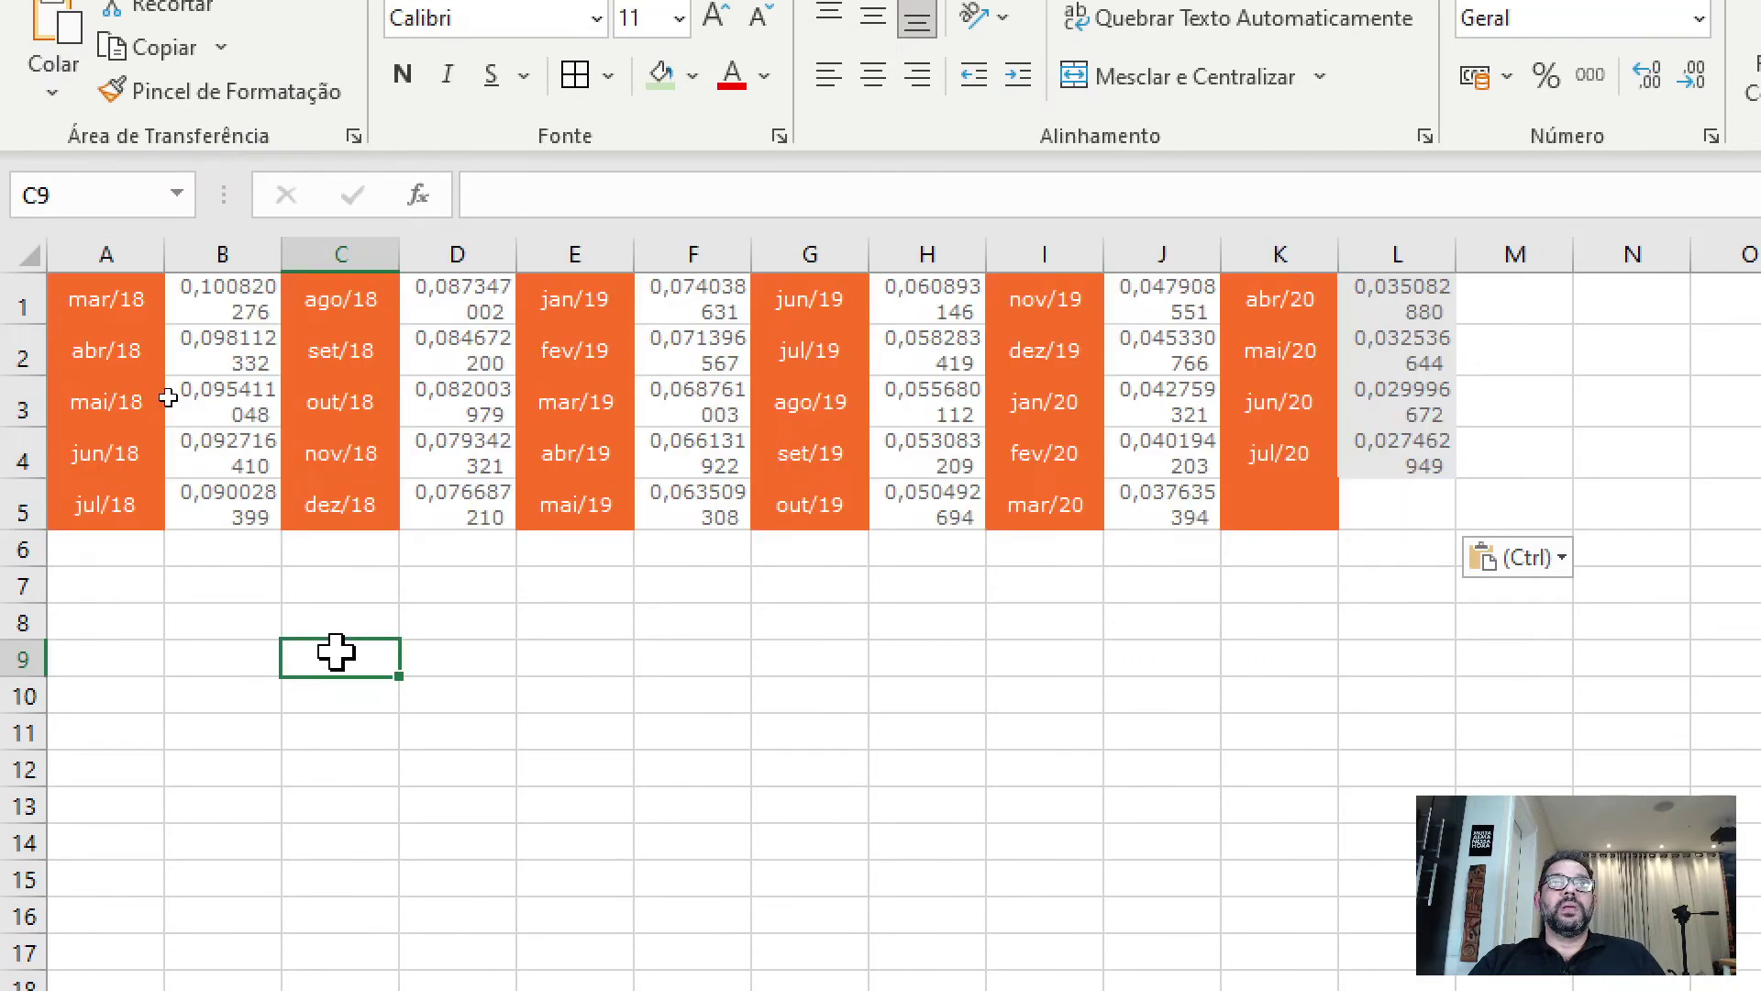
pyautogui.click(265, 654)
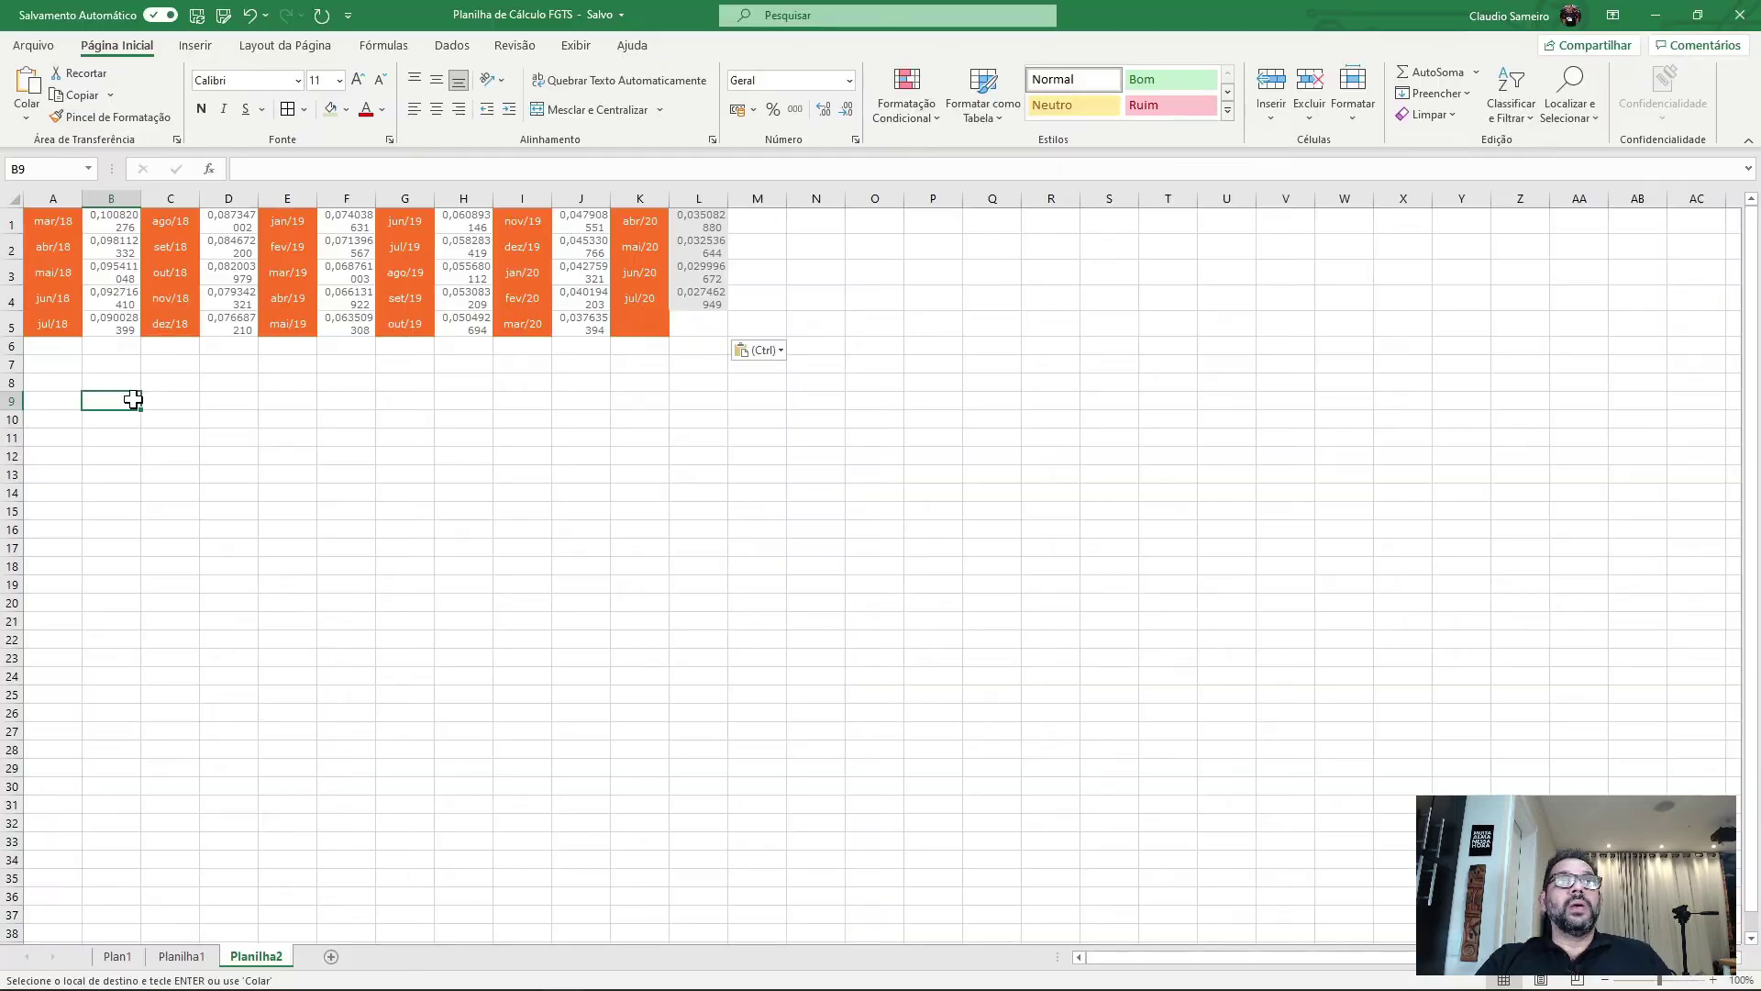
pyautogui.click(181, 956)
pyautogui.click(205, 369)
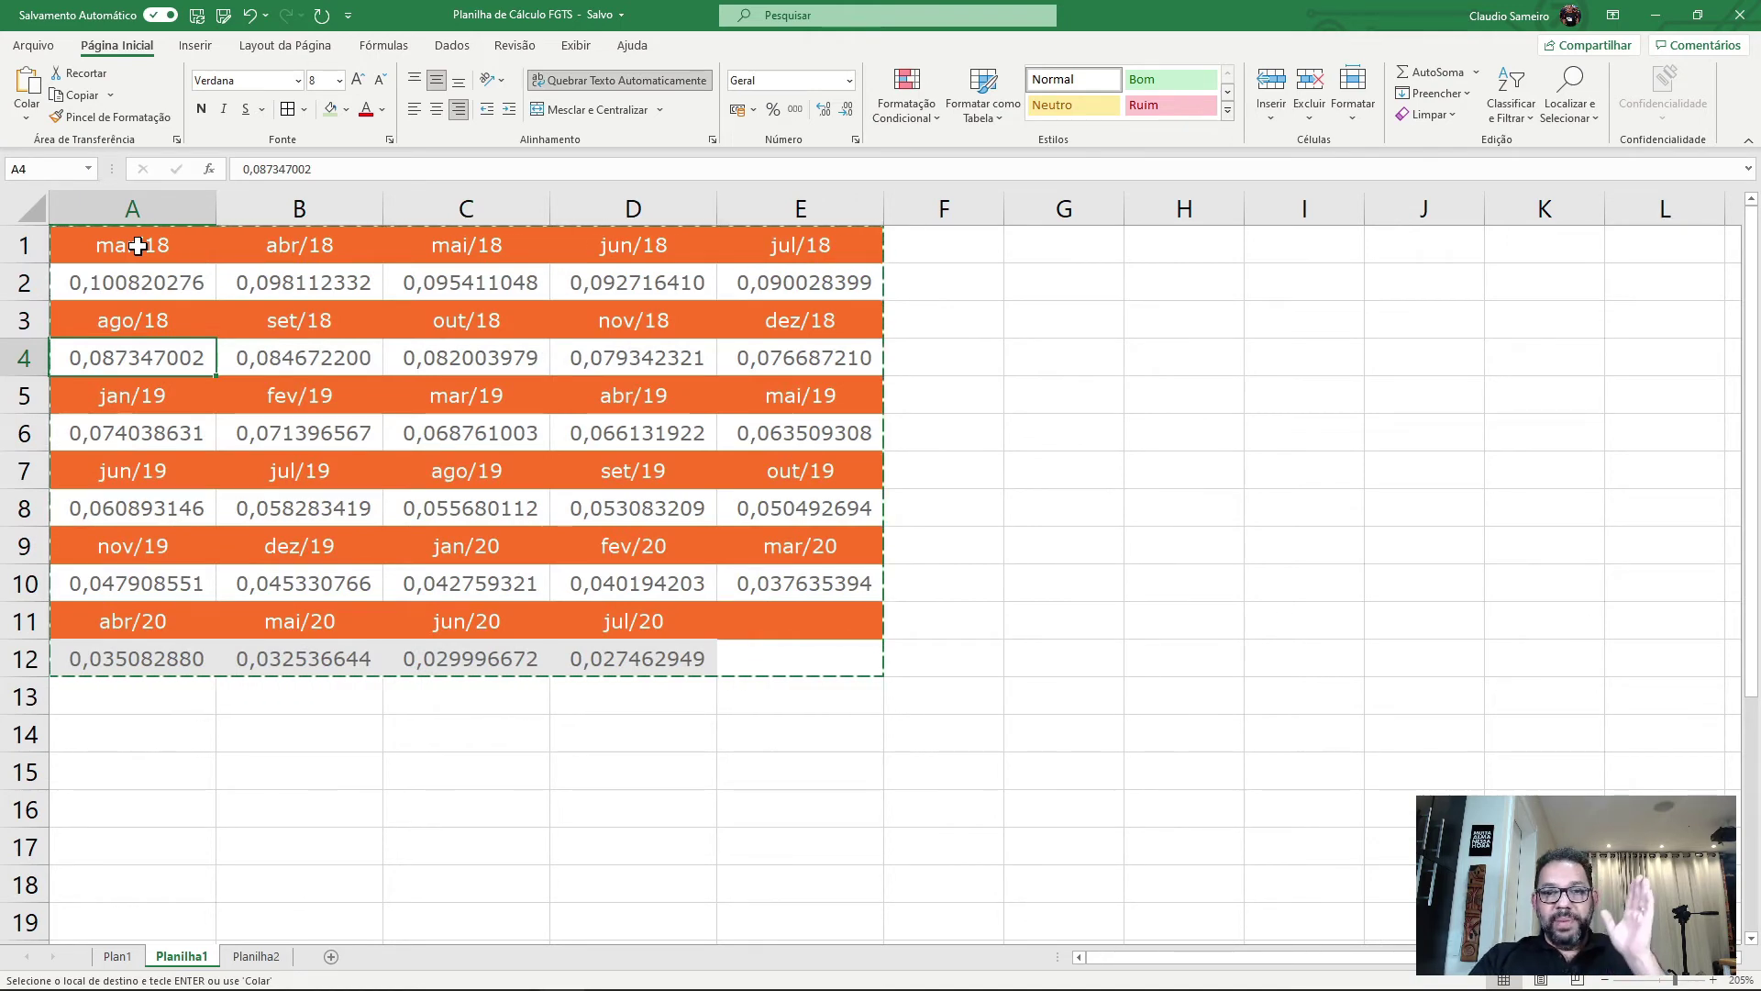
pyautogui.click(129, 284)
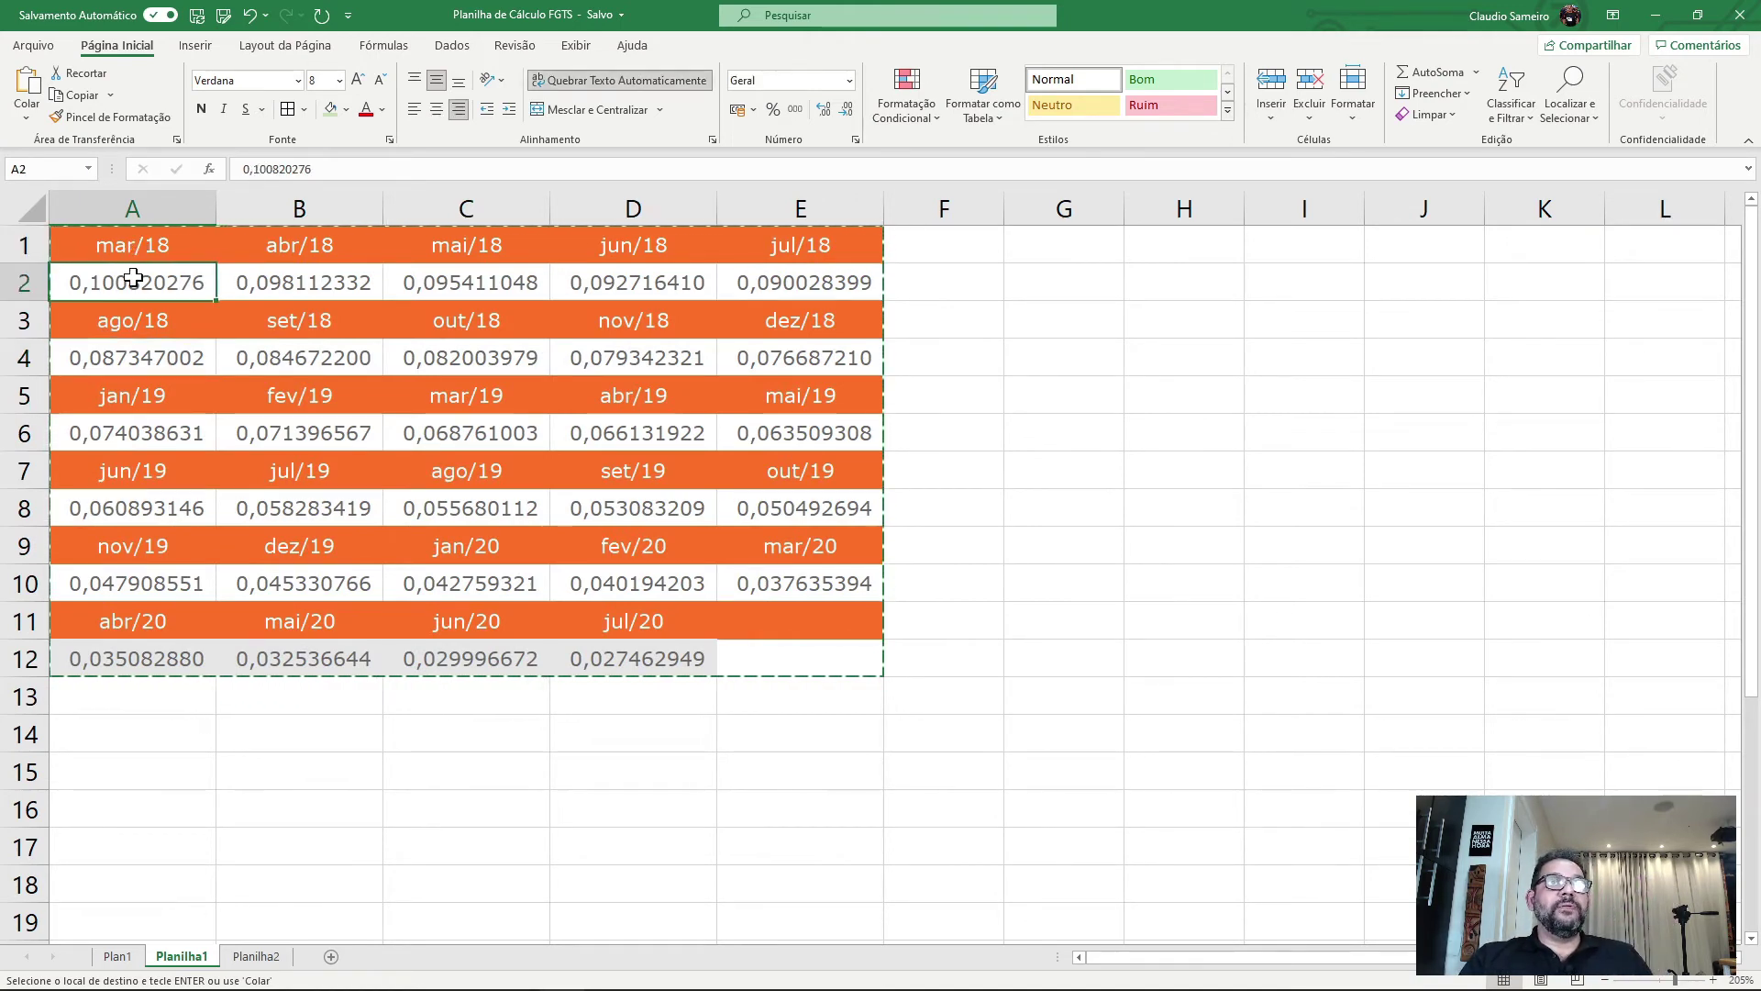
pyautogui.click(271, 958)
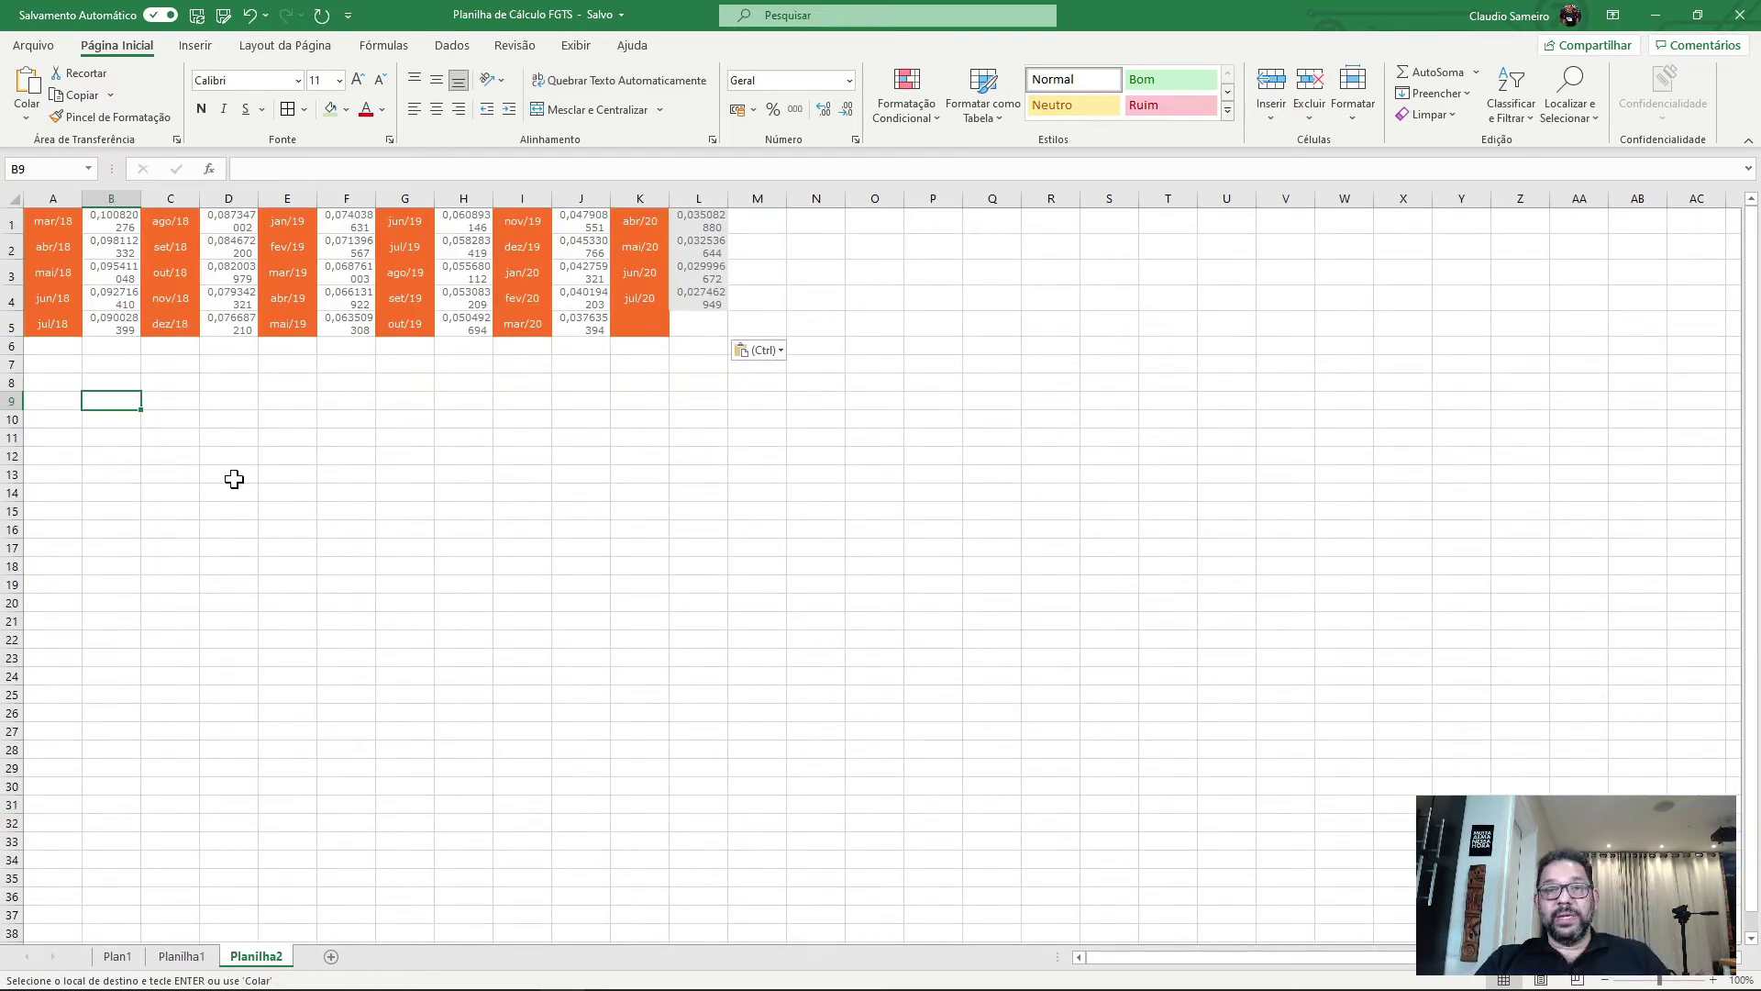
pyautogui.click(41, 221)
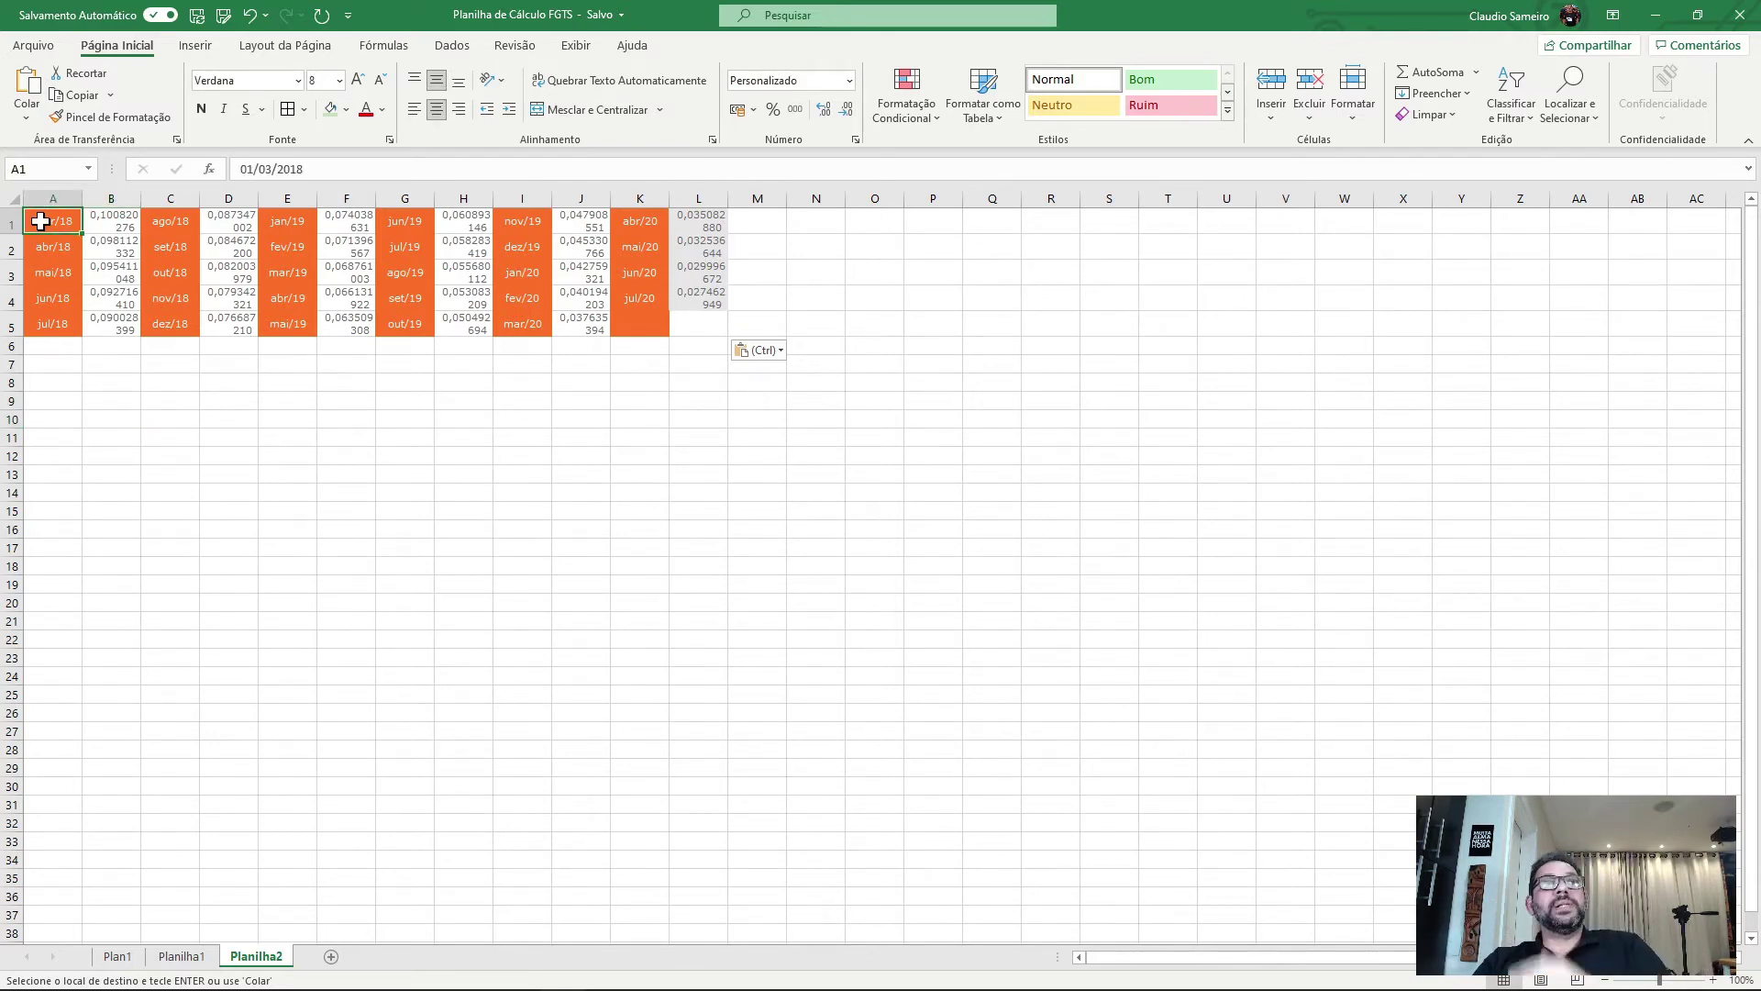
# - Fit the column widths and even out the row heights of Planilha2 so each coefficient fits on one line
pyautogui.moveTo(139, 200); pyautogui.dragTo(759, 212)
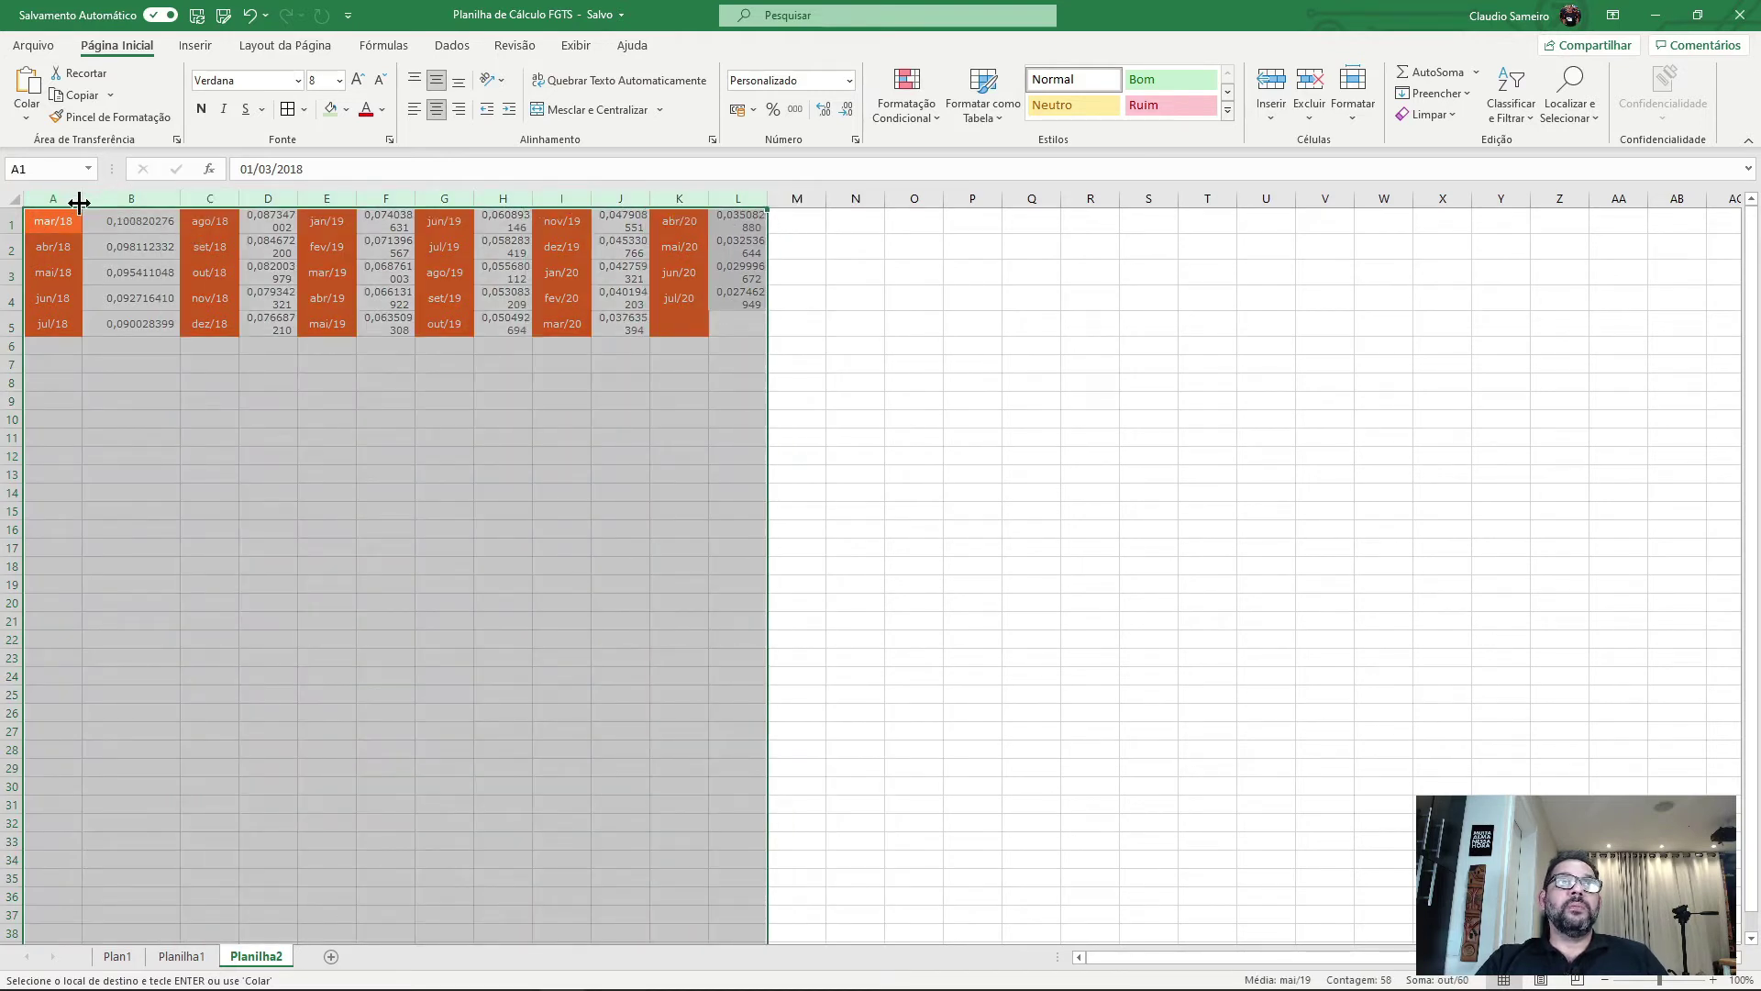
pyautogui.moveTo(83, 200); pyautogui.dragTo(221, 215)
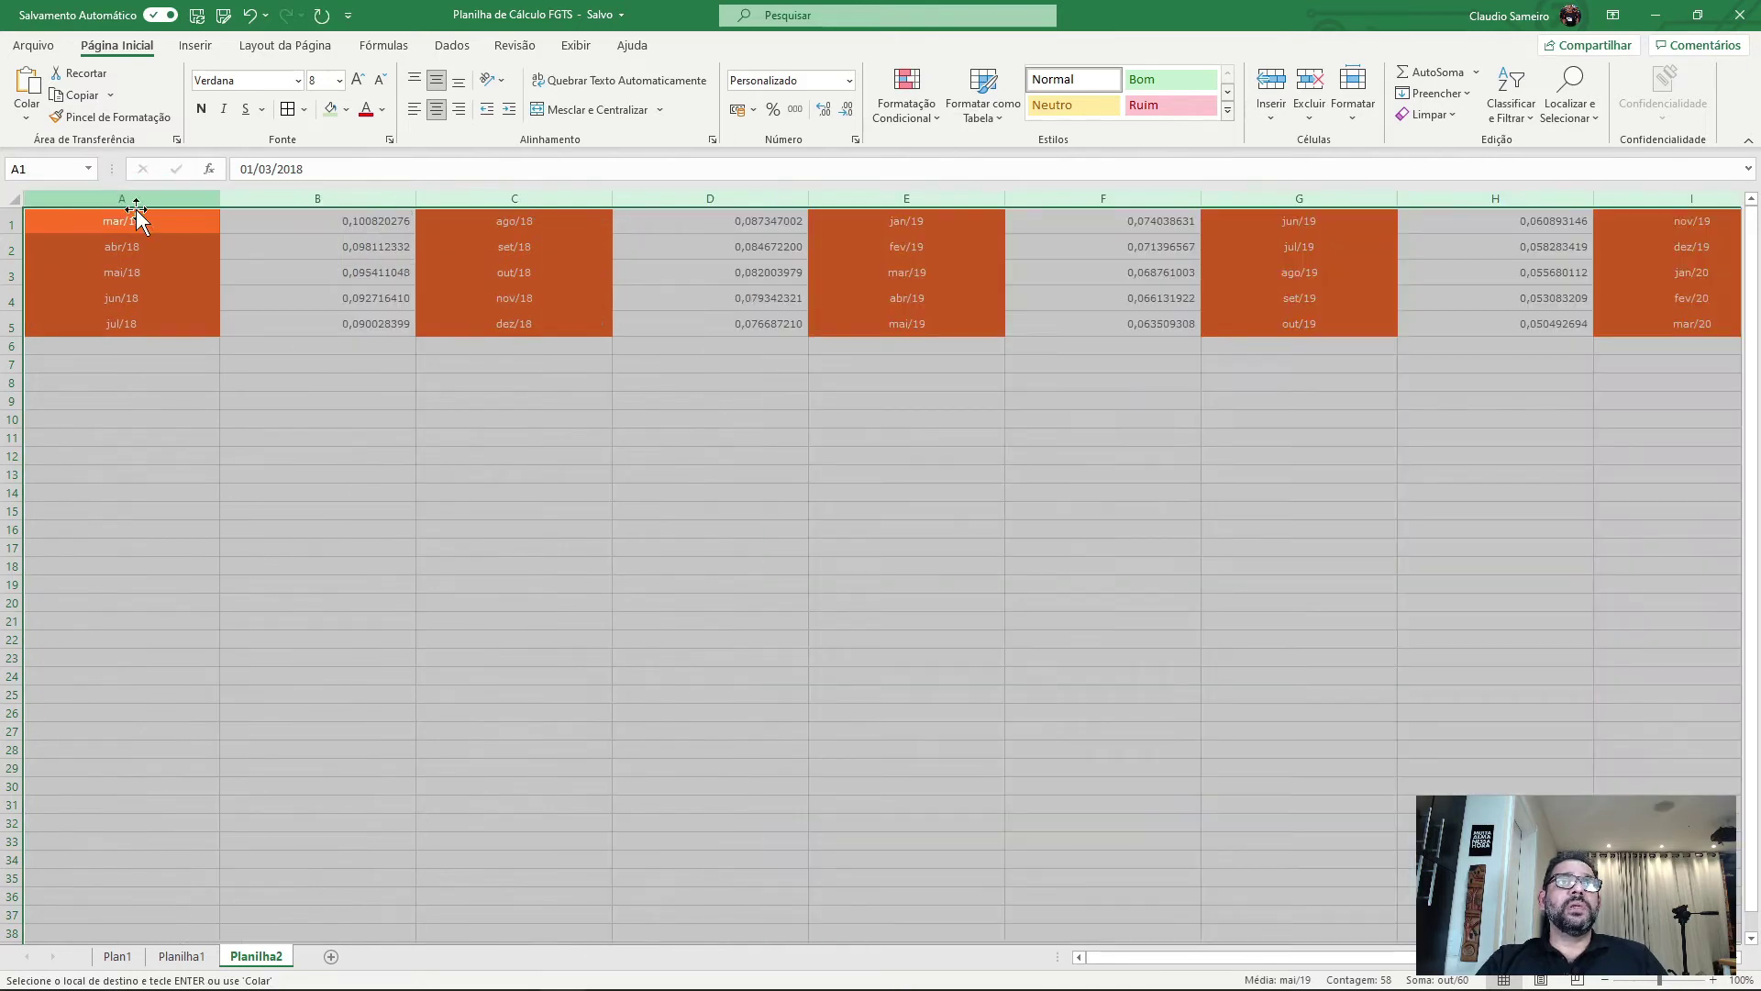
pyautogui.click(9, 196)
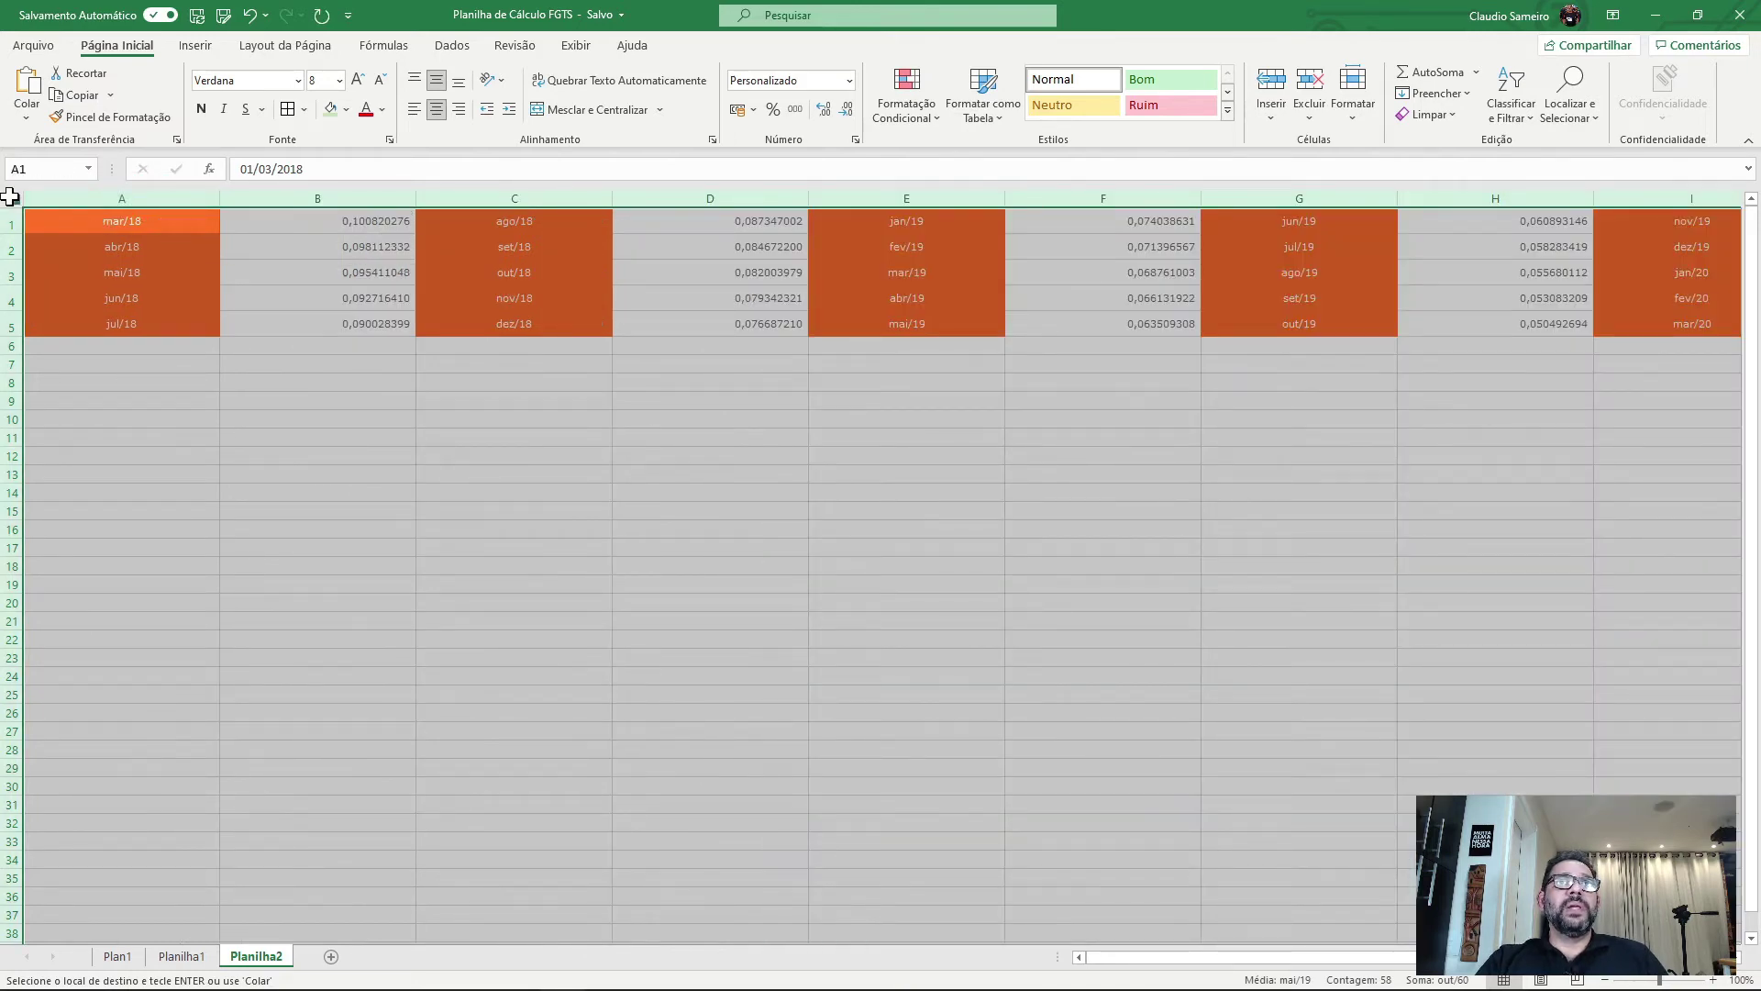
pyautogui.moveTo(9, 234); pyautogui.dragTo(9, 227)
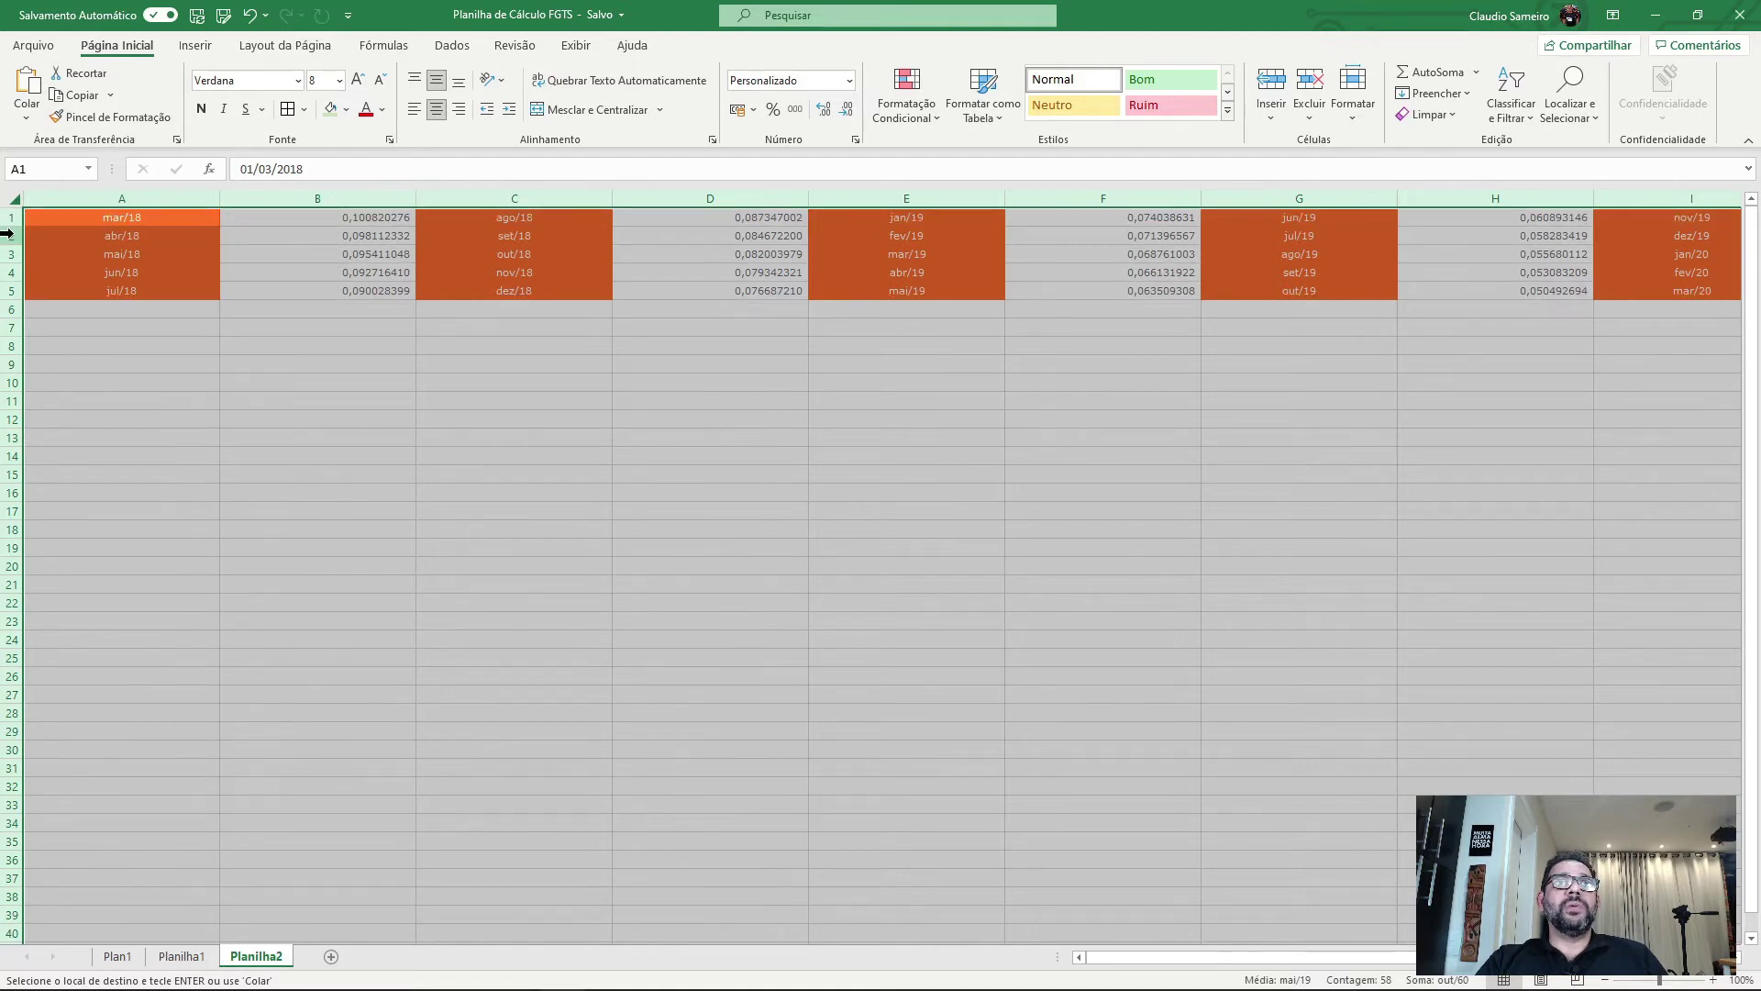
pyautogui.doubleClick(219, 198)
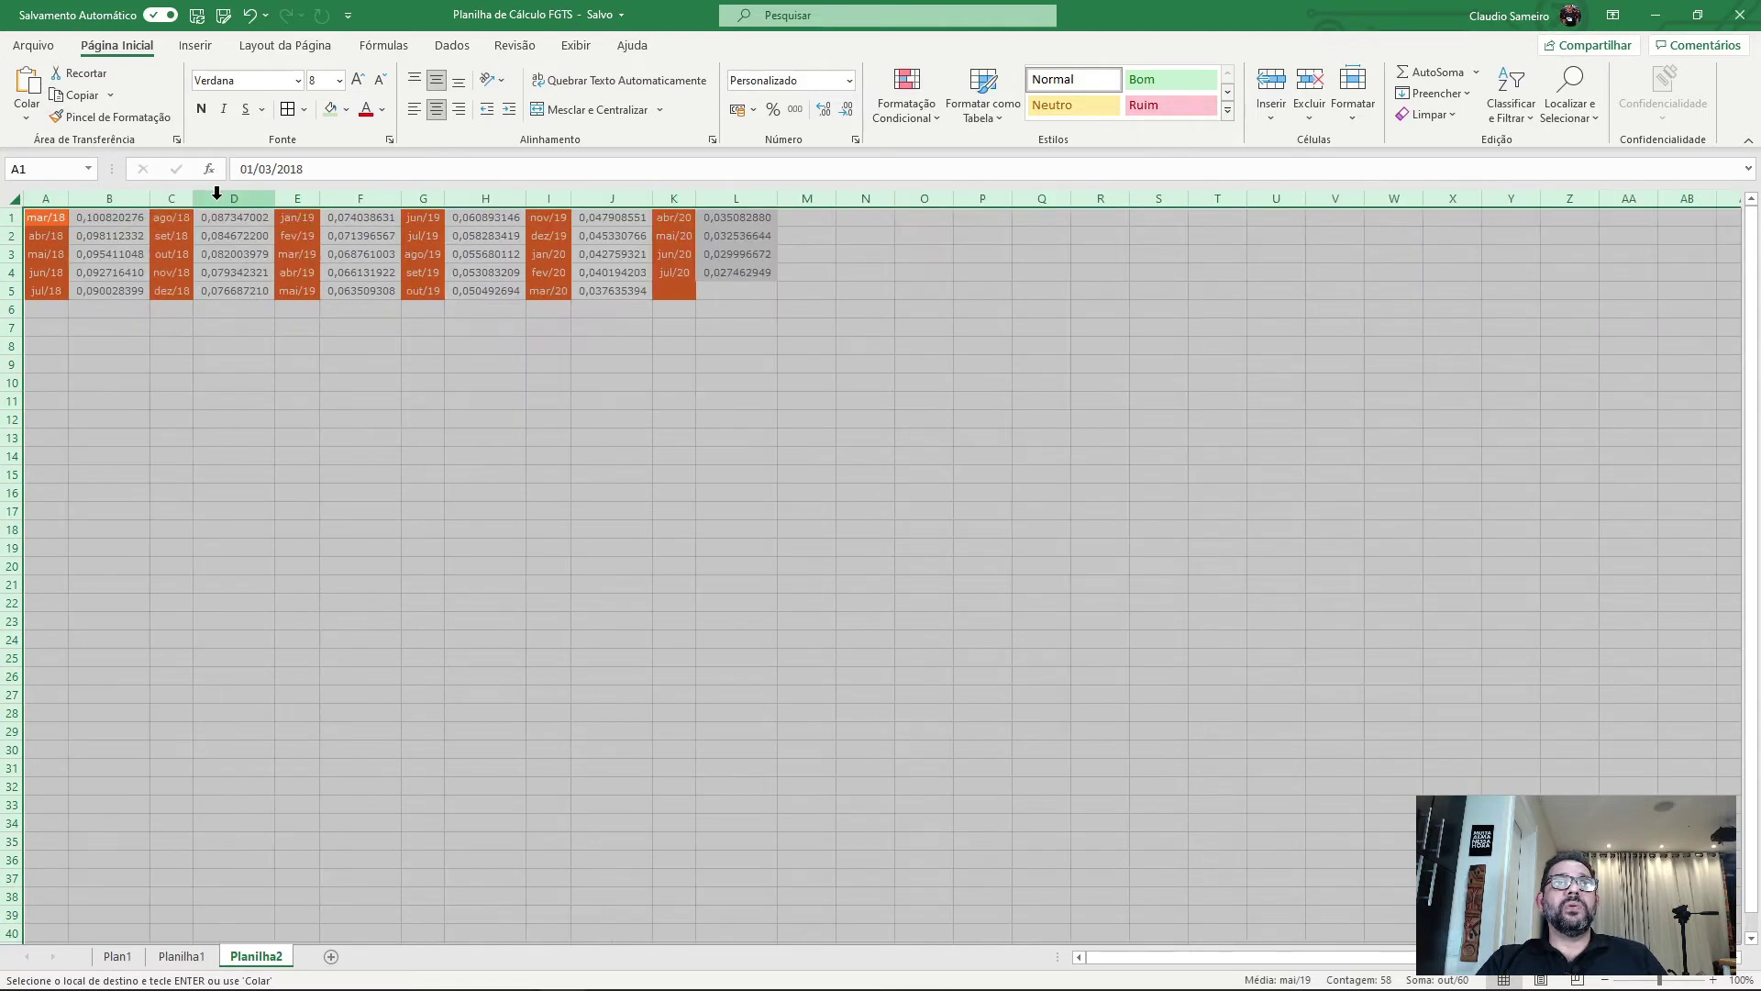
pyautogui.click(519, 455)
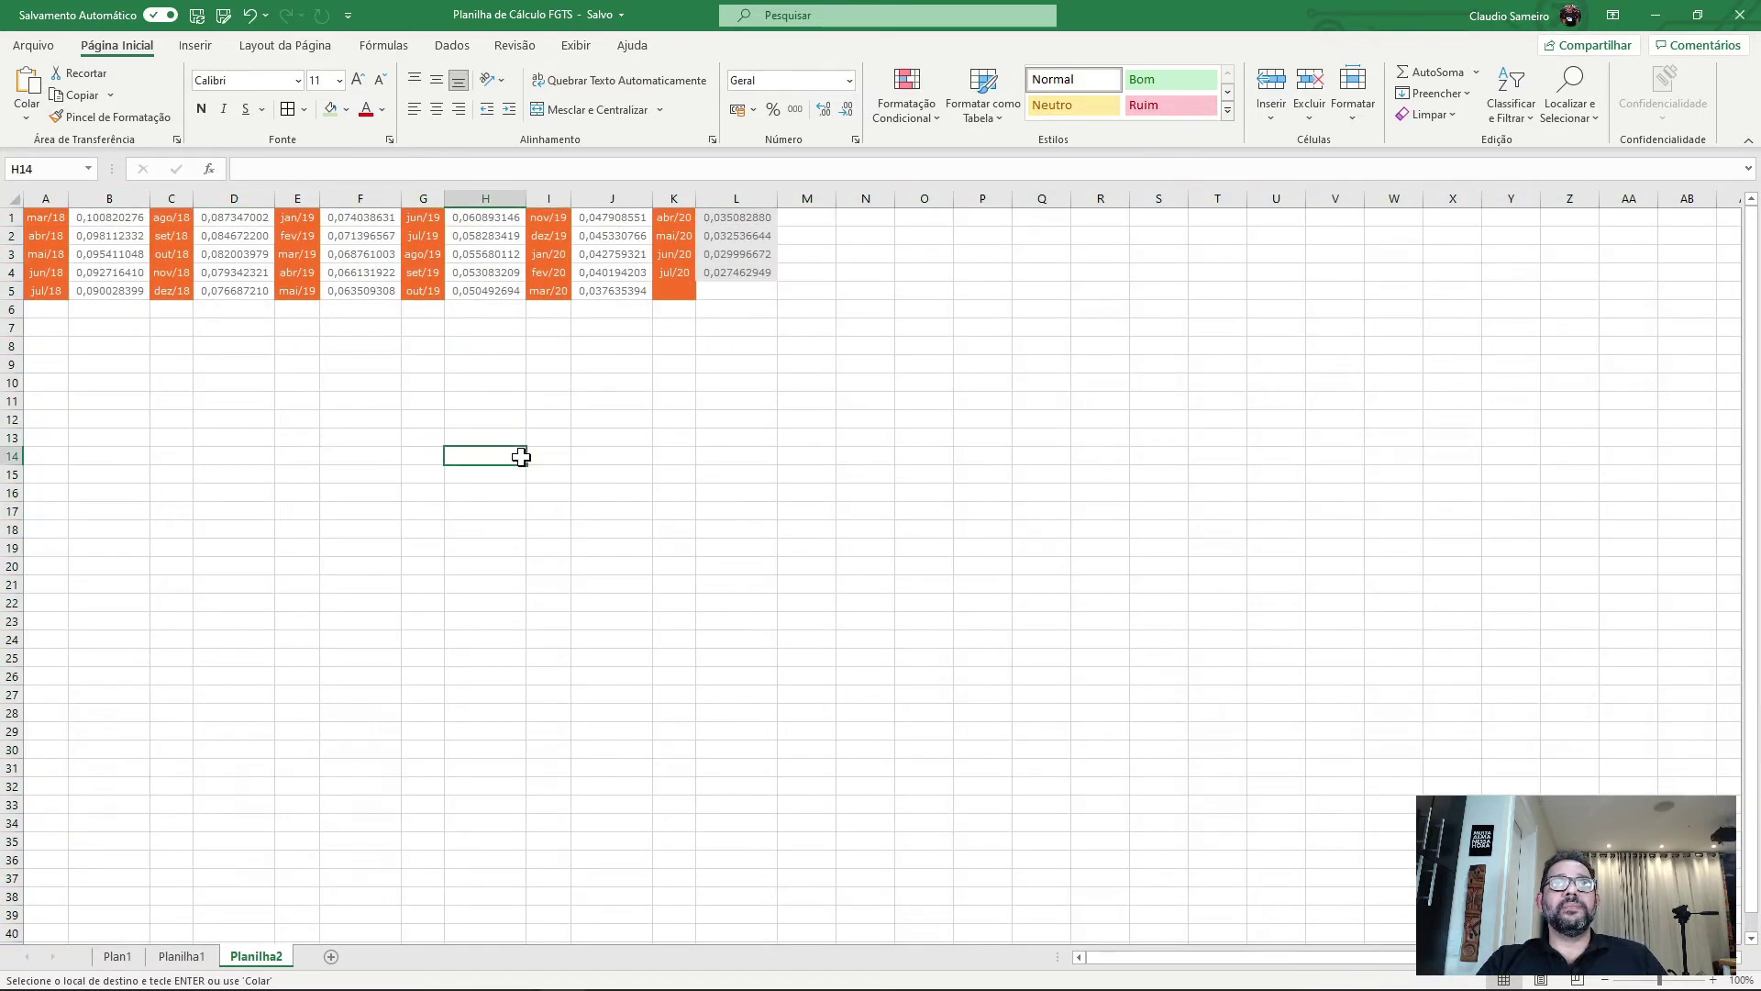
# - Examine at a larger zoom how the months mar/18 to jul/18 in column A pair with the coefficients in column B
pyautogui.click(46, 218)
pyautogui.scroll(3, 46, 218)
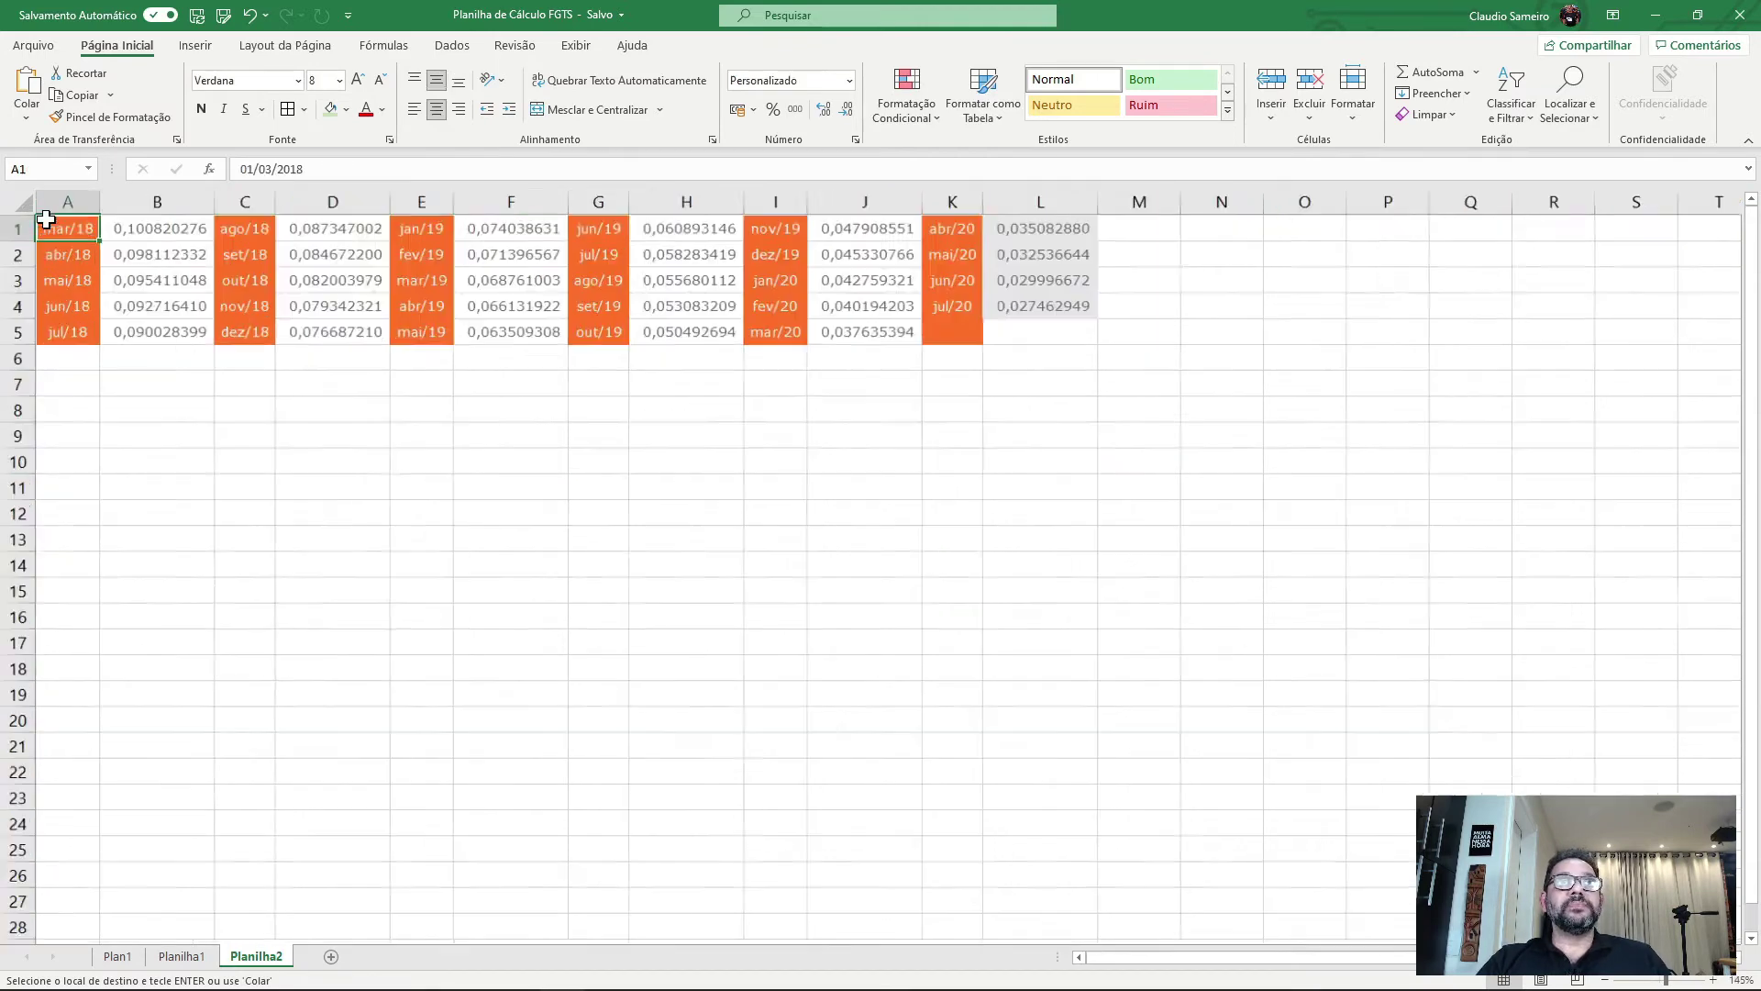
pyautogui.scroll(5, 46, 219)
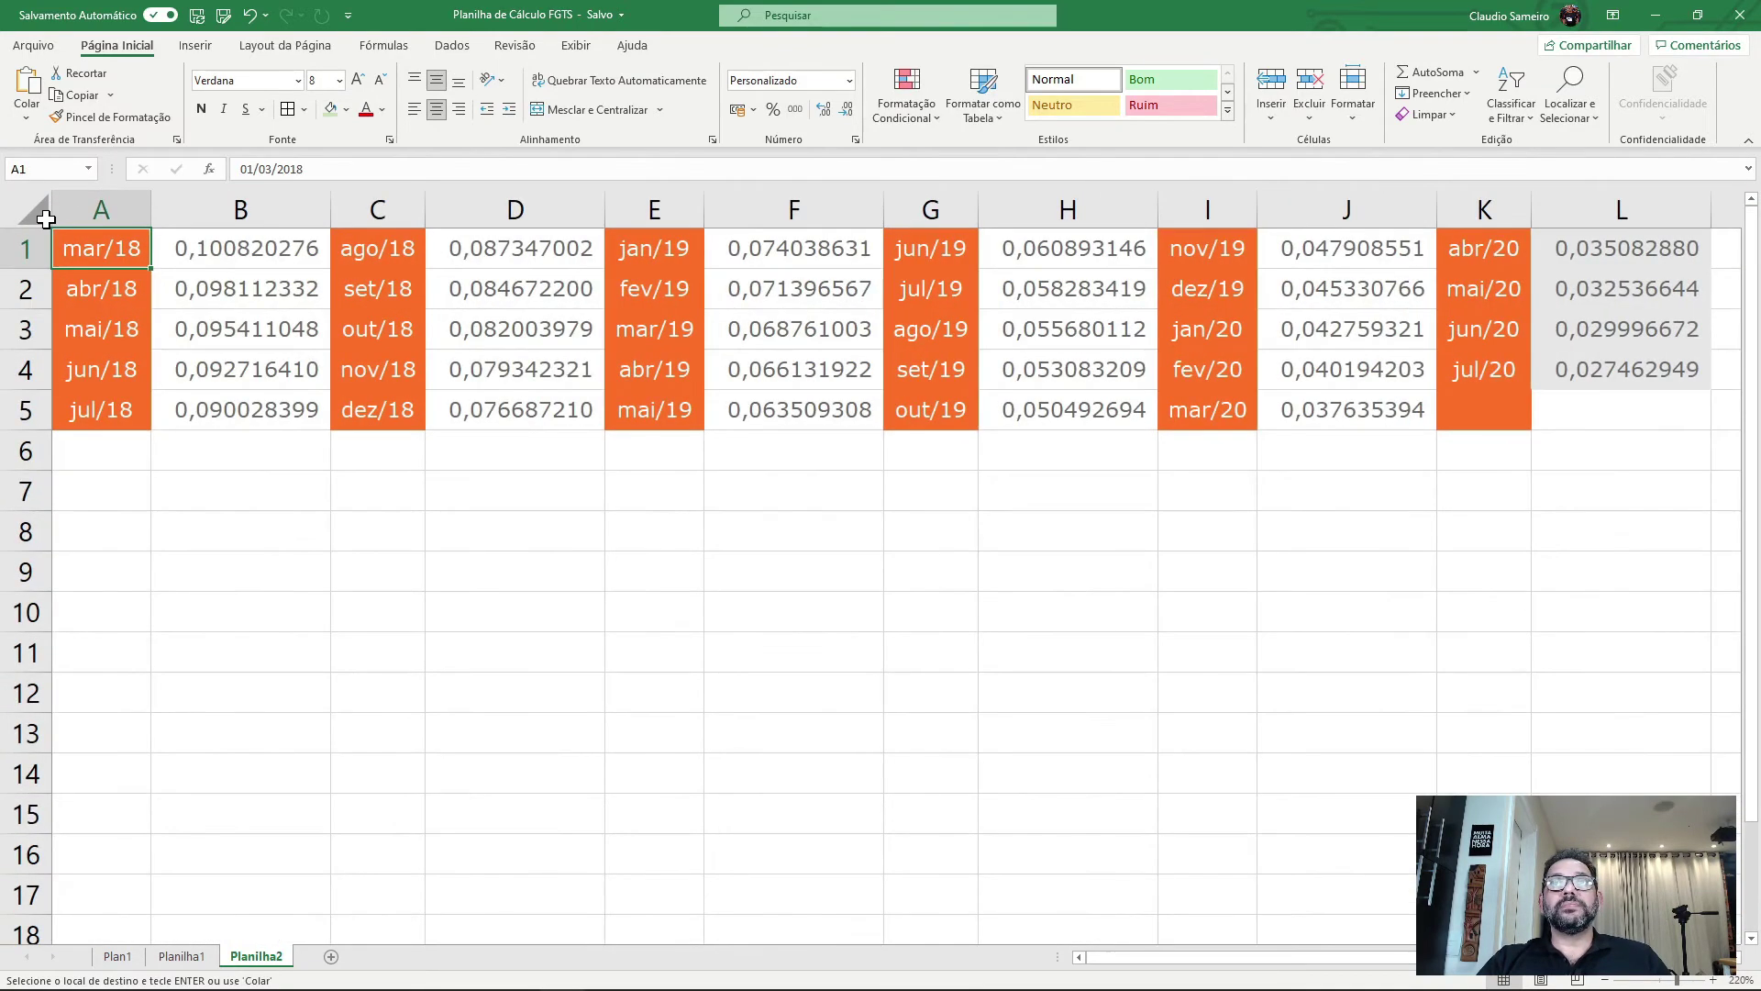
pyautogui.click(287, 565)
pyautogui.click(112, 248)
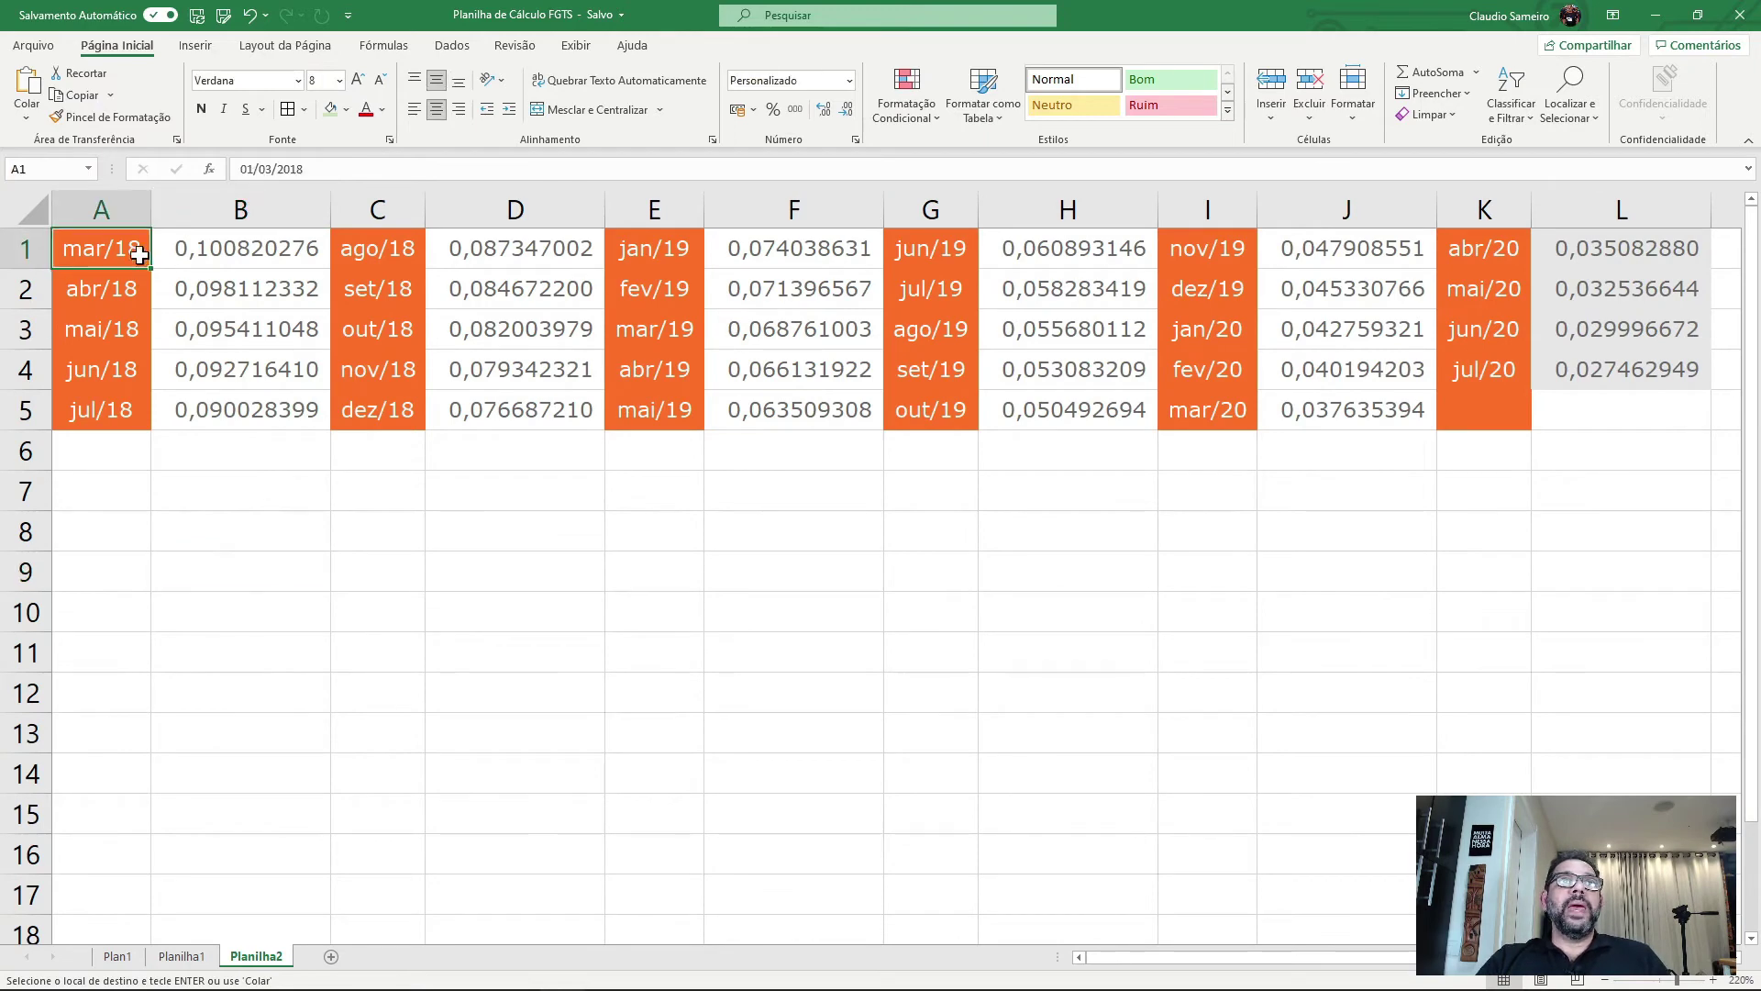
pyautogui.click(250, 257)
pyautogui.click(119, 254)
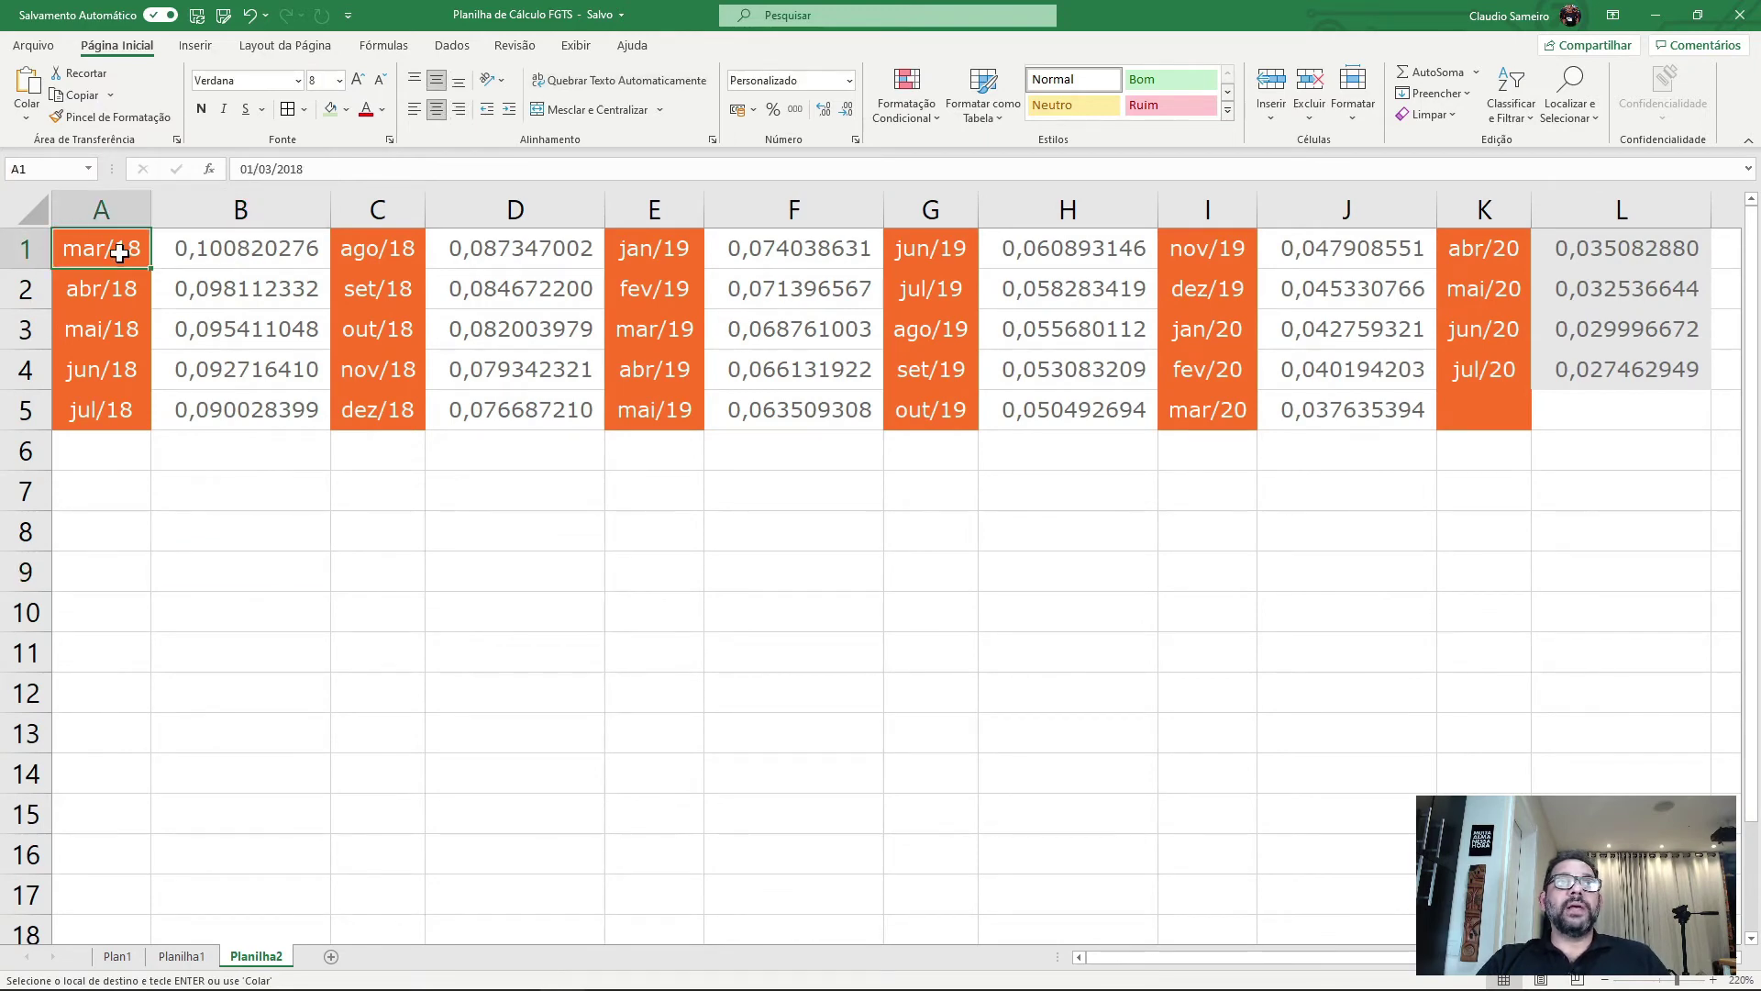
pyautogui.click(226, 253)
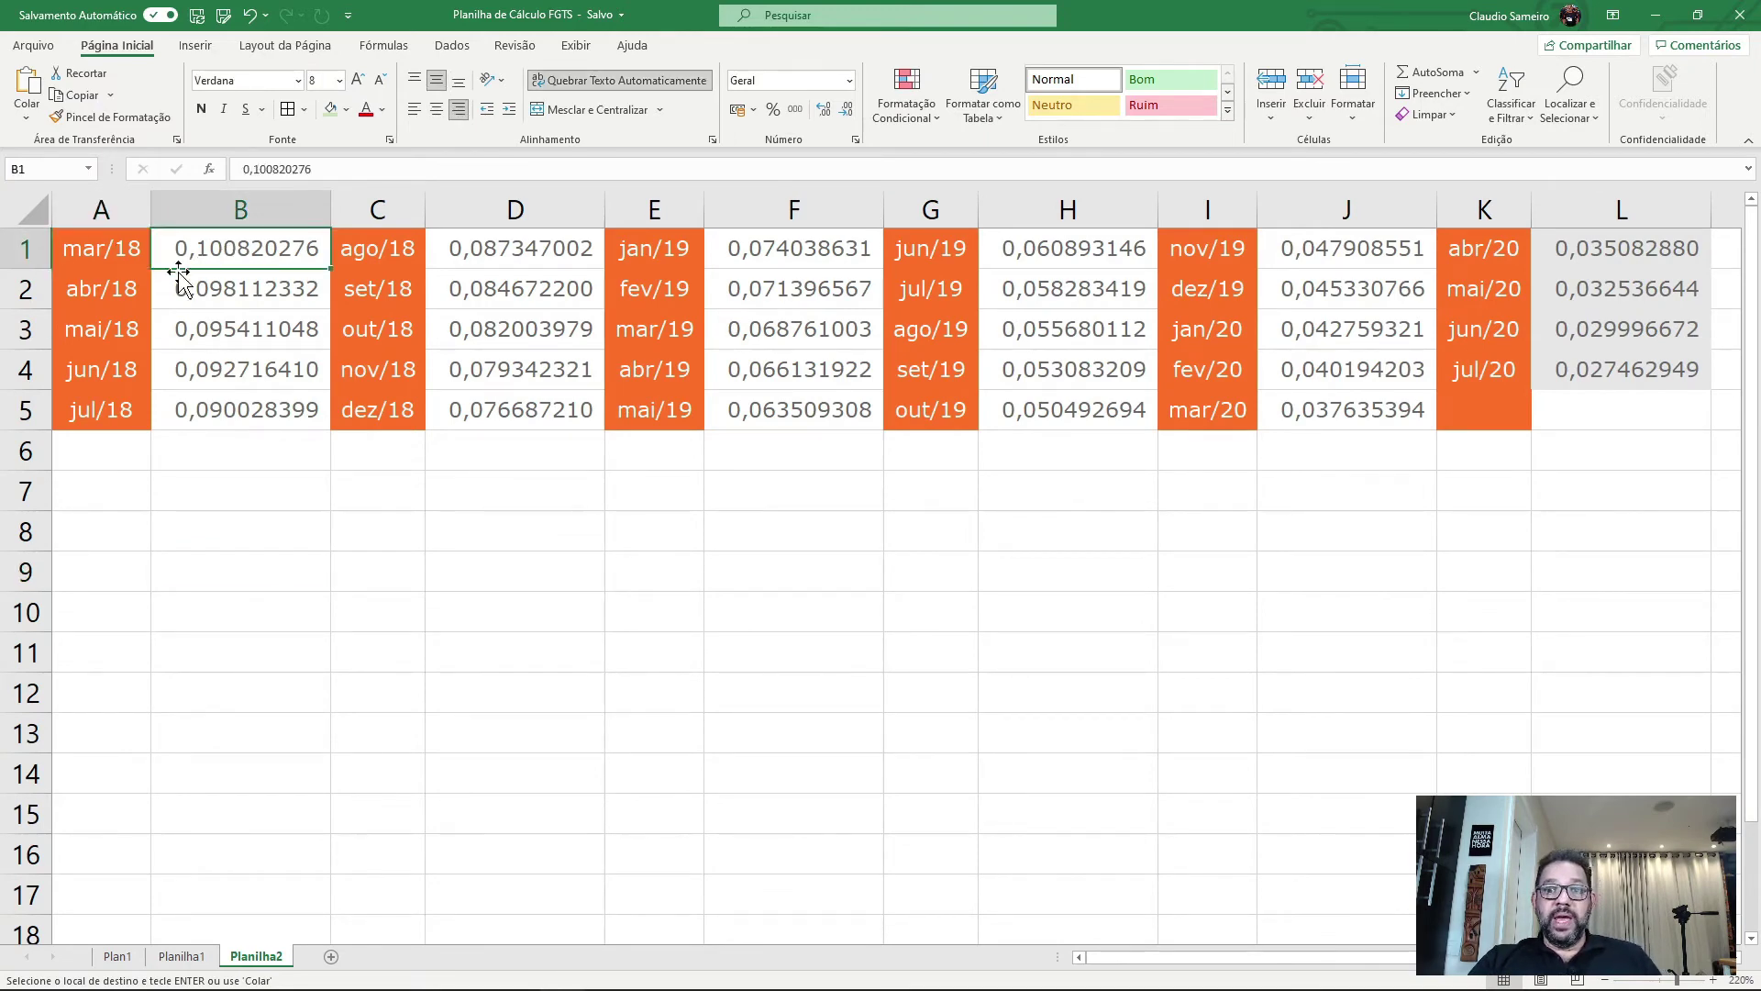
pyautogui.click(141, 293)
pyautogui.click(236, 288)
pyautogui.click(88, 330)
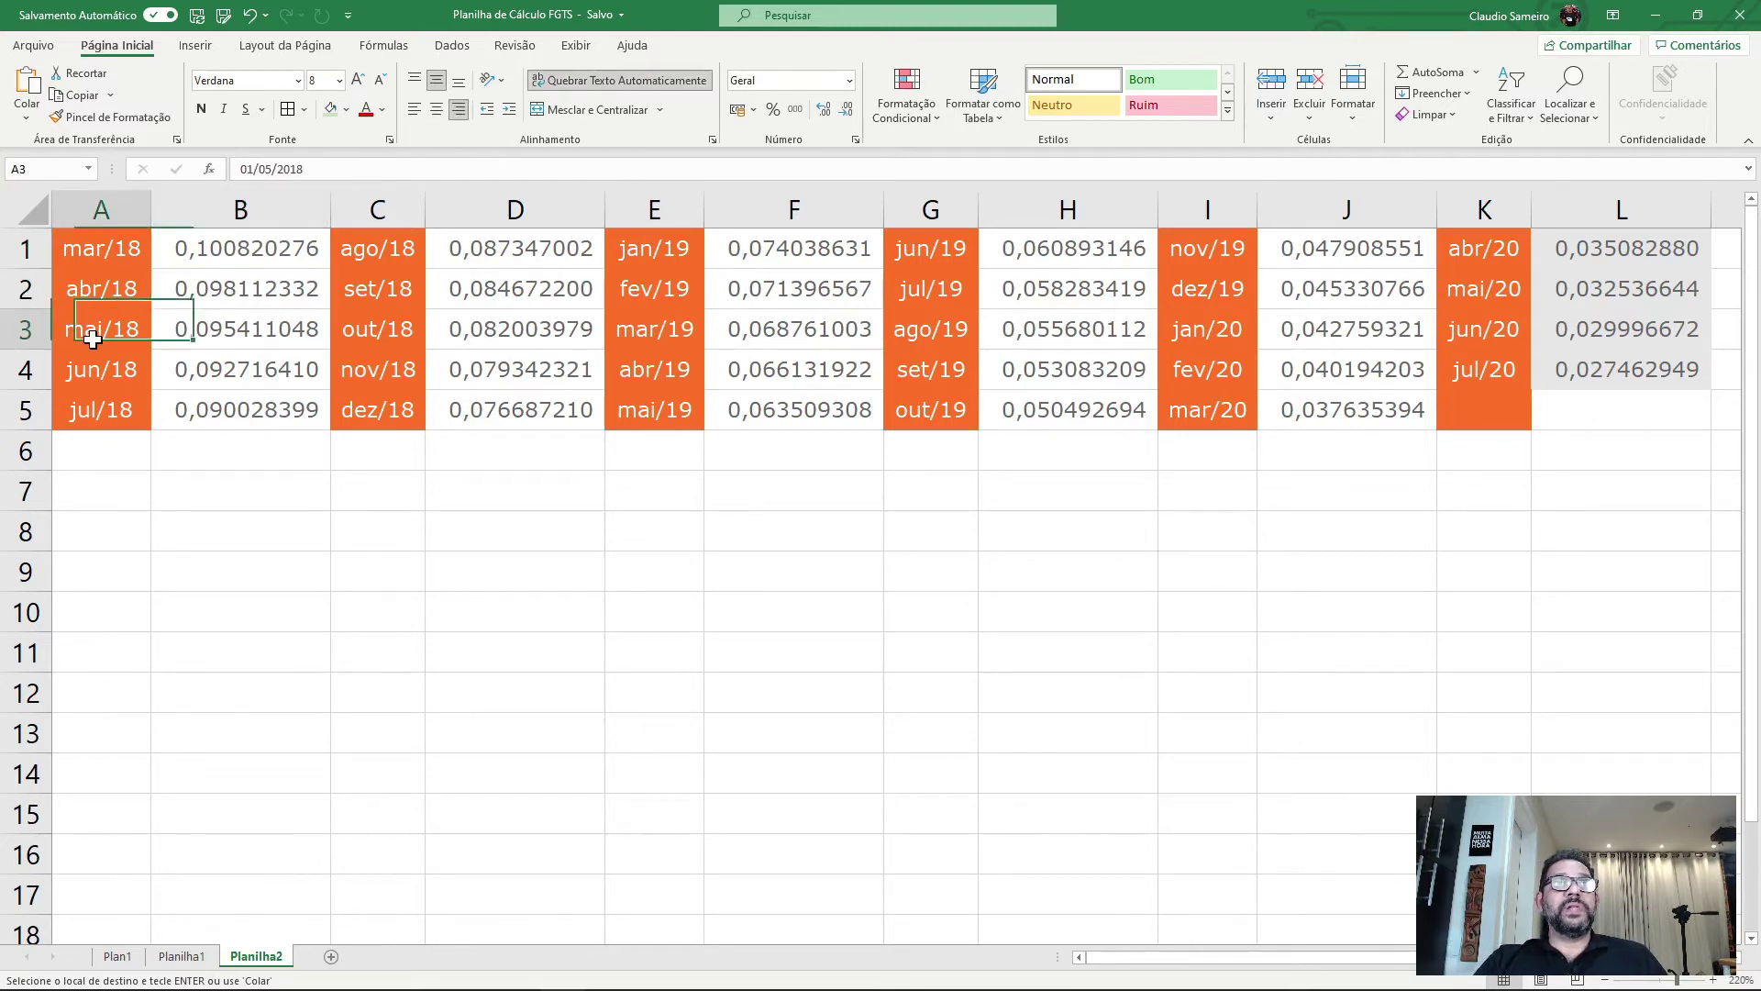
pyautogui.click(197, 336)
pyautogui.click(116, 411)
pyautogui.click(202, 419)
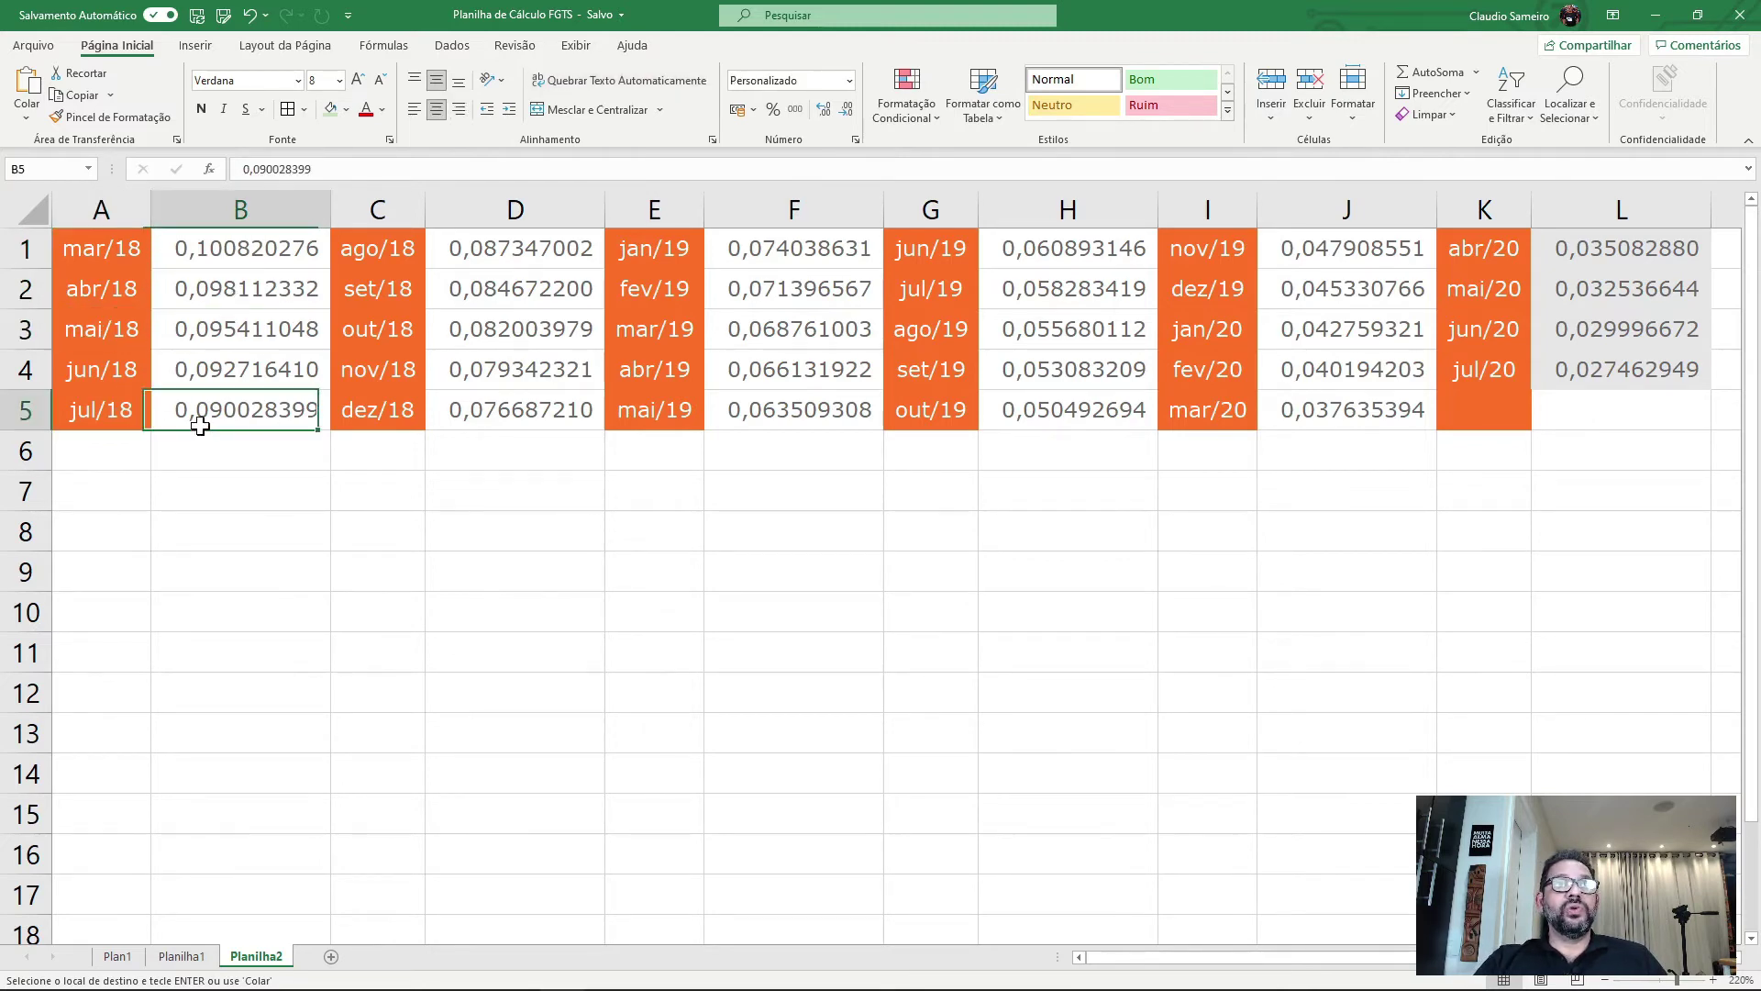
# - Move the ago/18 to dez/18 block with its coefficients from C1:D5 to A6:B10, directly below jul/18
pyautogui.moveTo(384, 249); pyautogui.dragTo(523, 406)
pyautogui.moveTo(397, 574); pyautogui.dragTo(397, 537)
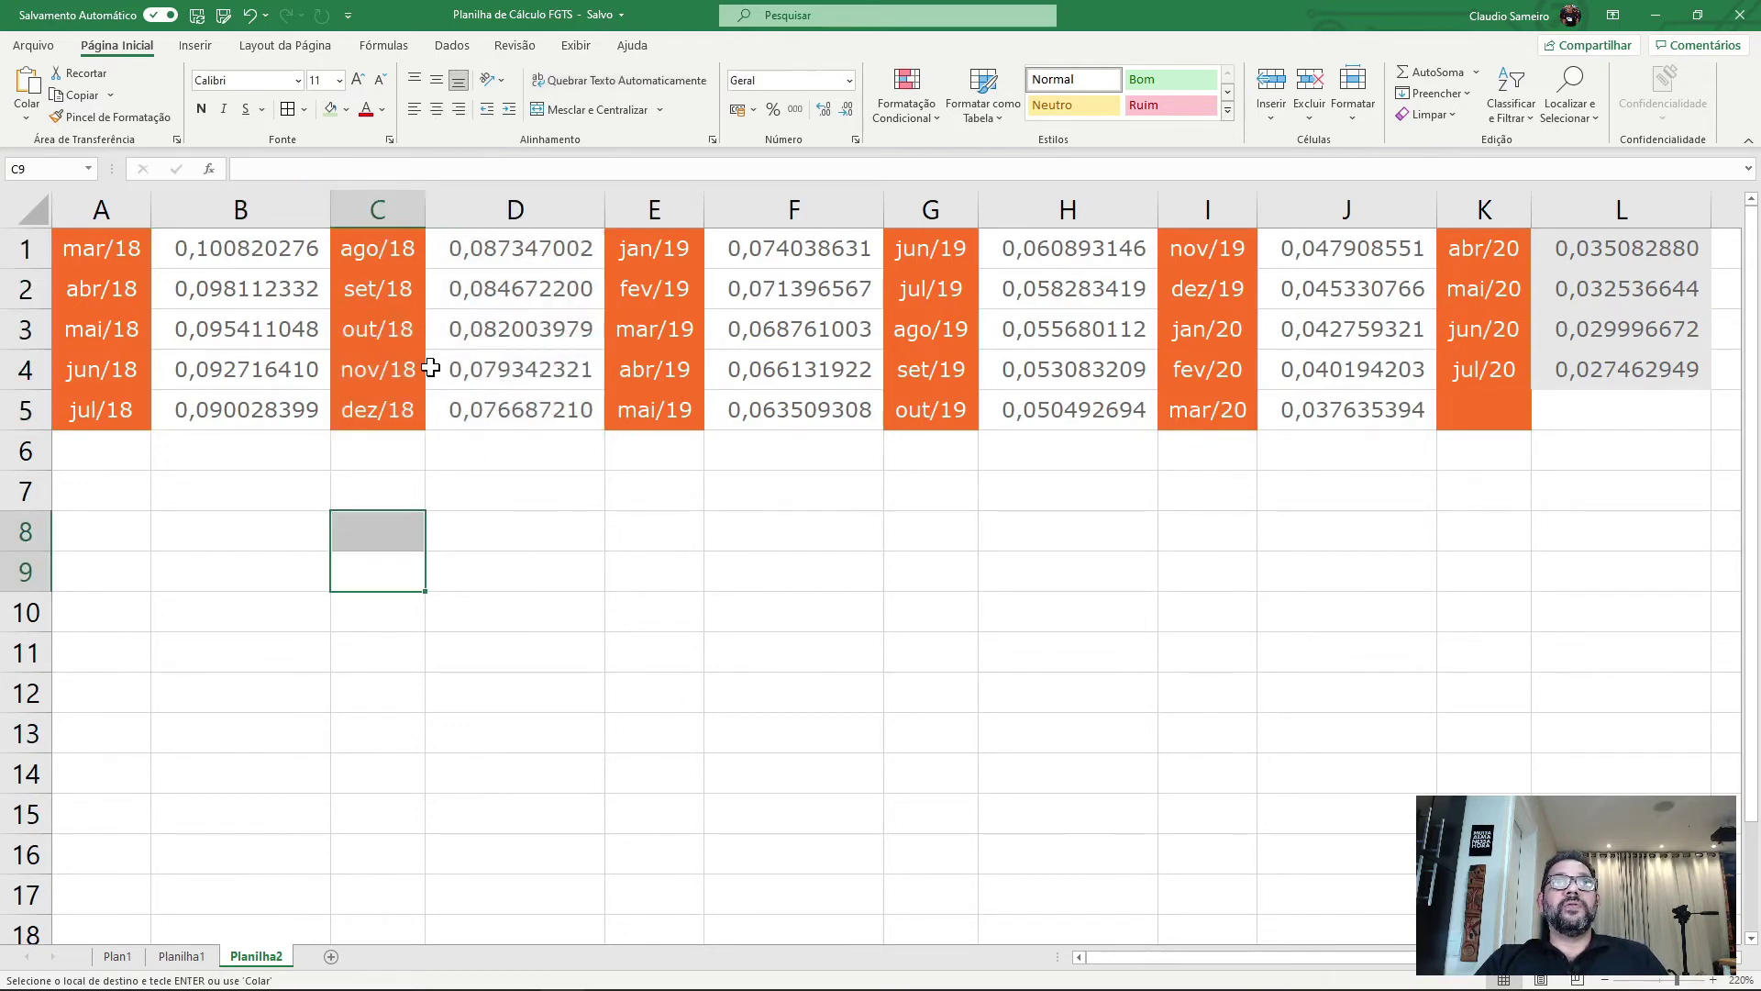
pyautogui.moveTo(395, 249); pyautogui.dragTo(207, 617)
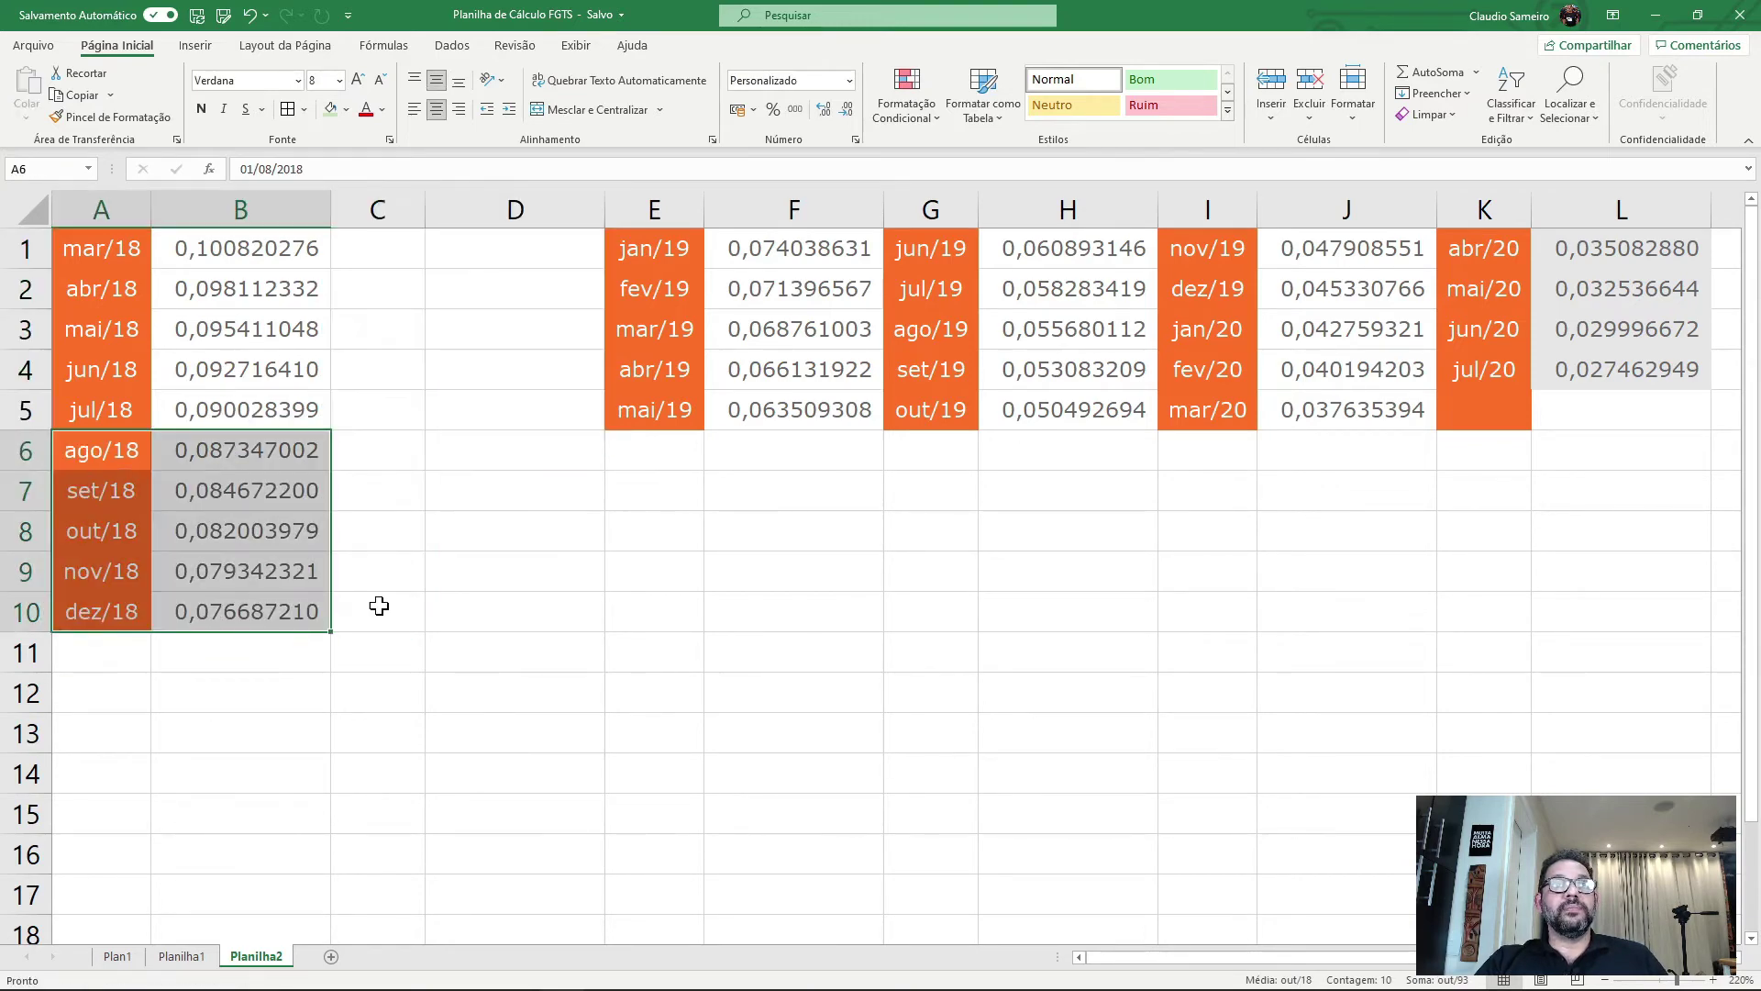
pyautogui.click(548, 573)
# - Move the jan/19 to mai/19 block to A11:B15 and the jun/19 to out/19 block to A16:B20
pyautogui.moveTo(669, 266); pyautogui.dragTo(786, 444)
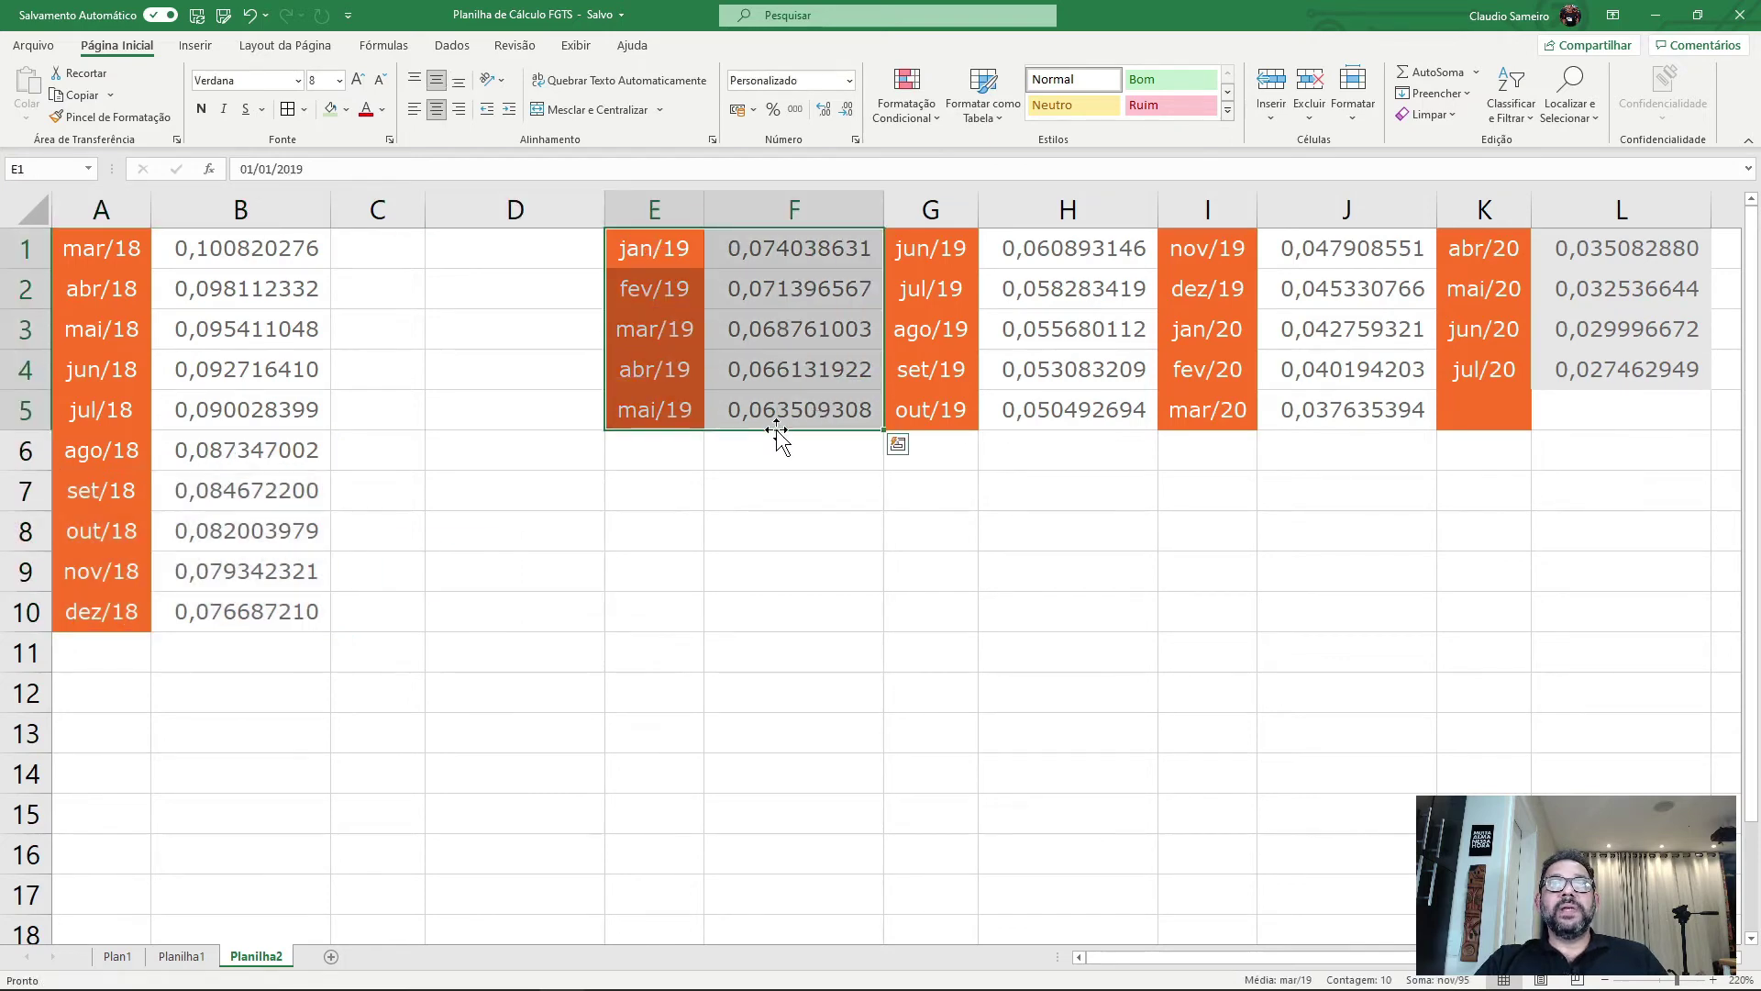
pyautogui.click(775, 424)
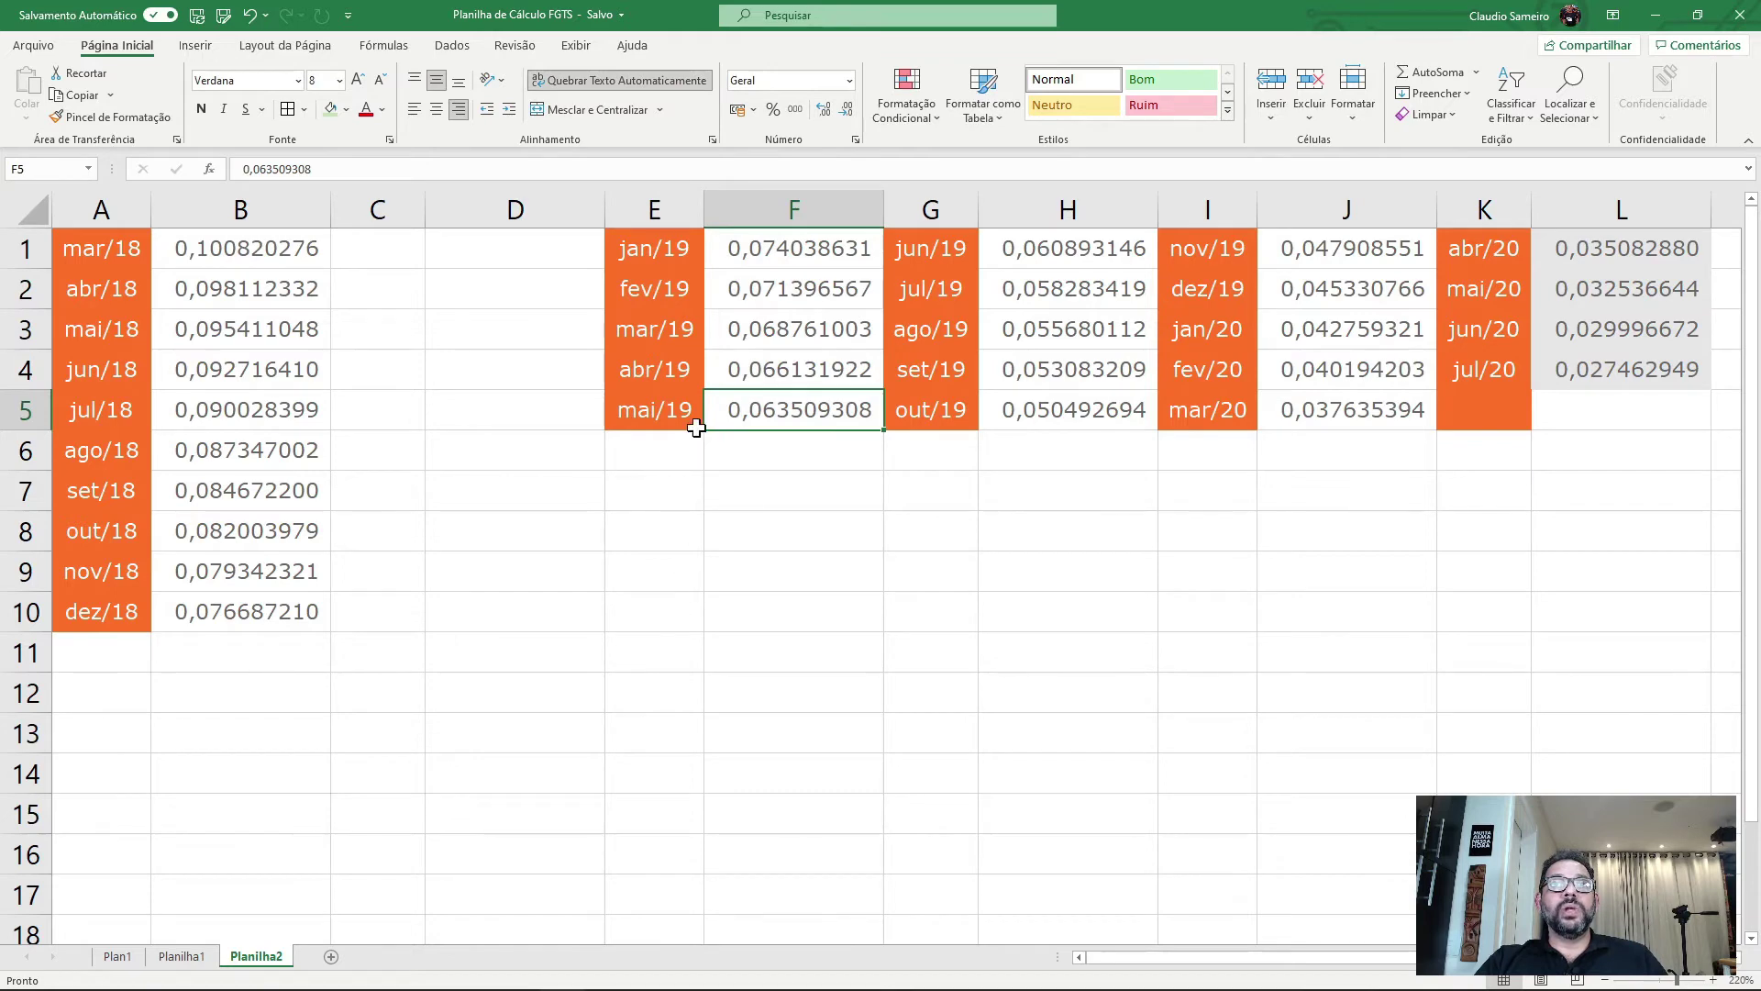
pyautogui.moveTo(661, 246); pyautogui.dragTo(120, 829)
pyautogui.moveTo(948, 261); pyautogui.dragTo(1037, 436)
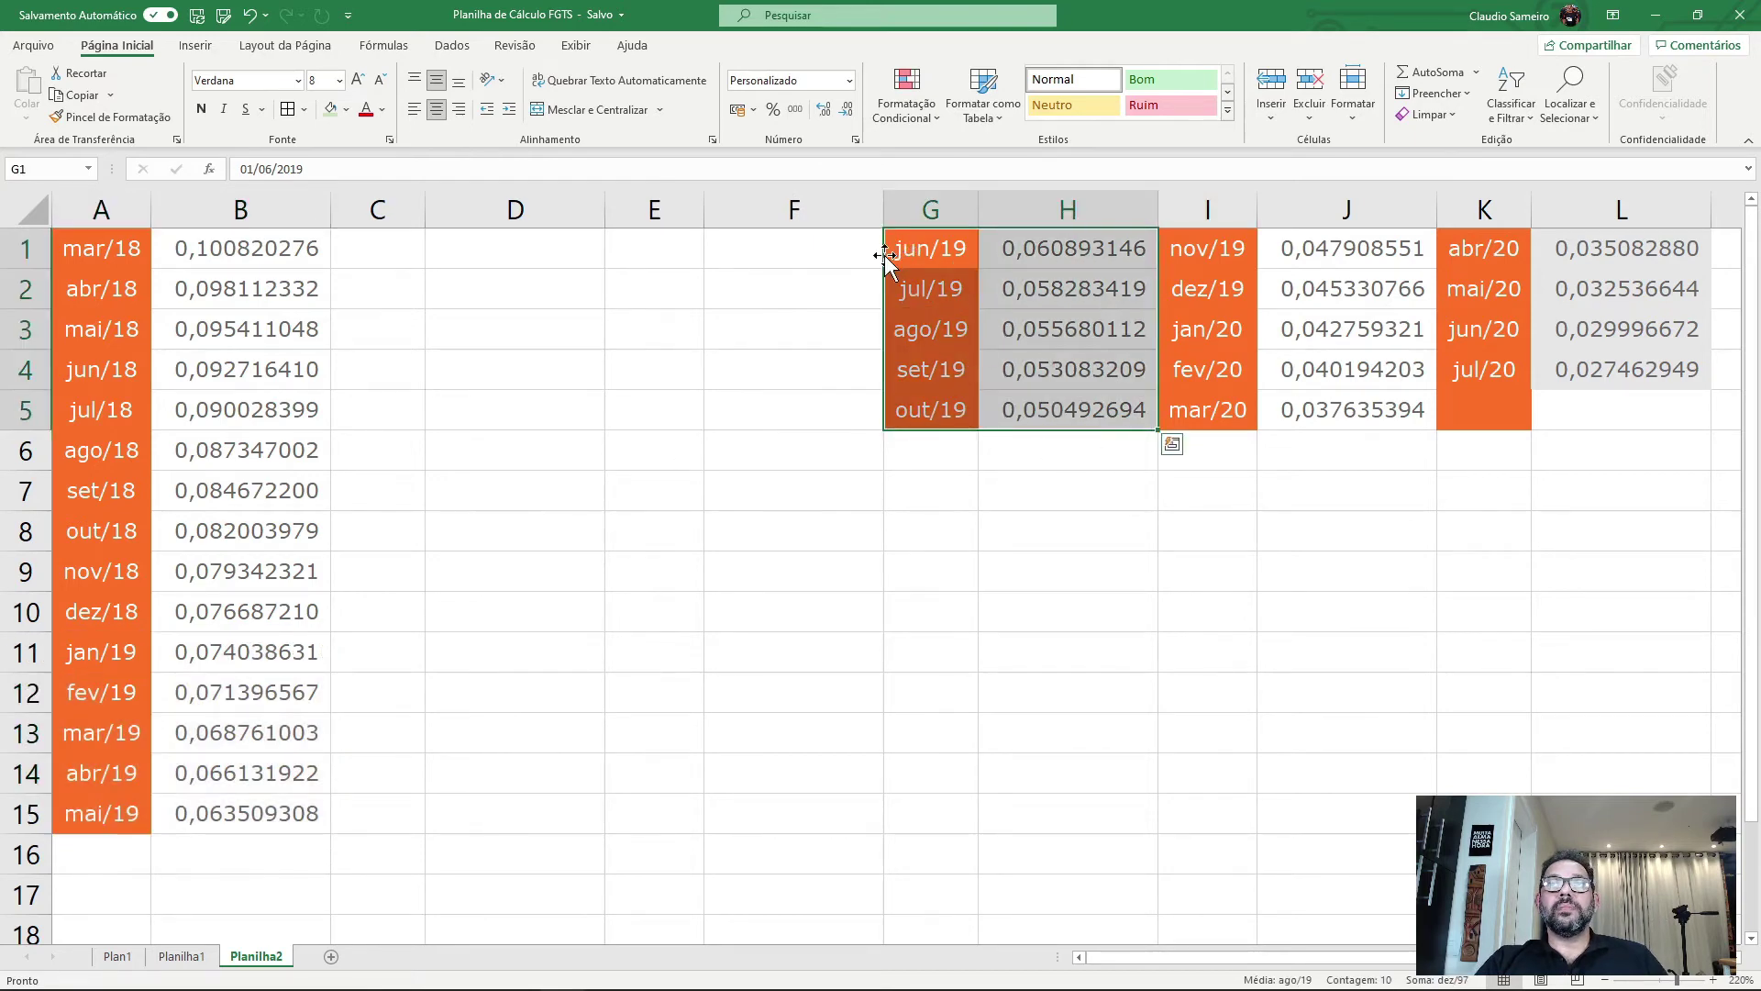
pyautogui.moveTo(884, 255); pyautogui.dragTo(146, 874)
# - Cut the nov/19 to mar/20 block from I1:J5 and paste it at A21, directly below out/19
pyautogui.moveTo(1203, 246); pyautogui.dragTo(1279, 420)
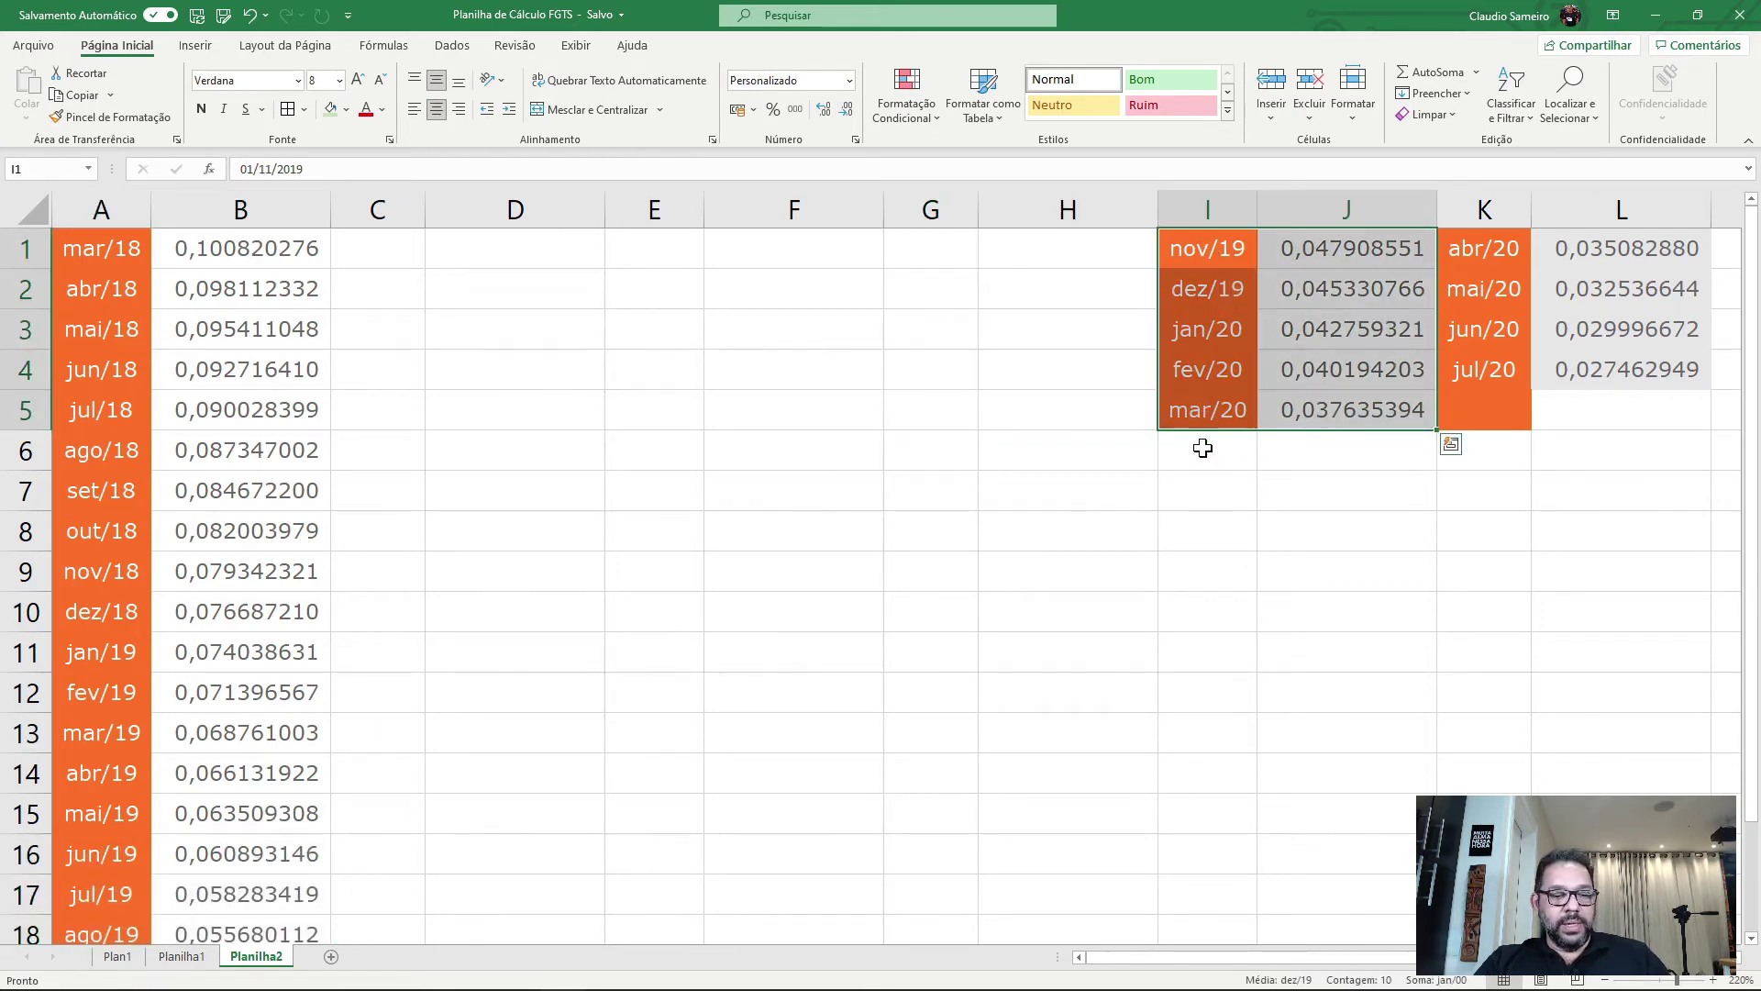
pyautogui.hotkey('ctrl', 'c')
pyautogui.scroll(-5, 346, 658)
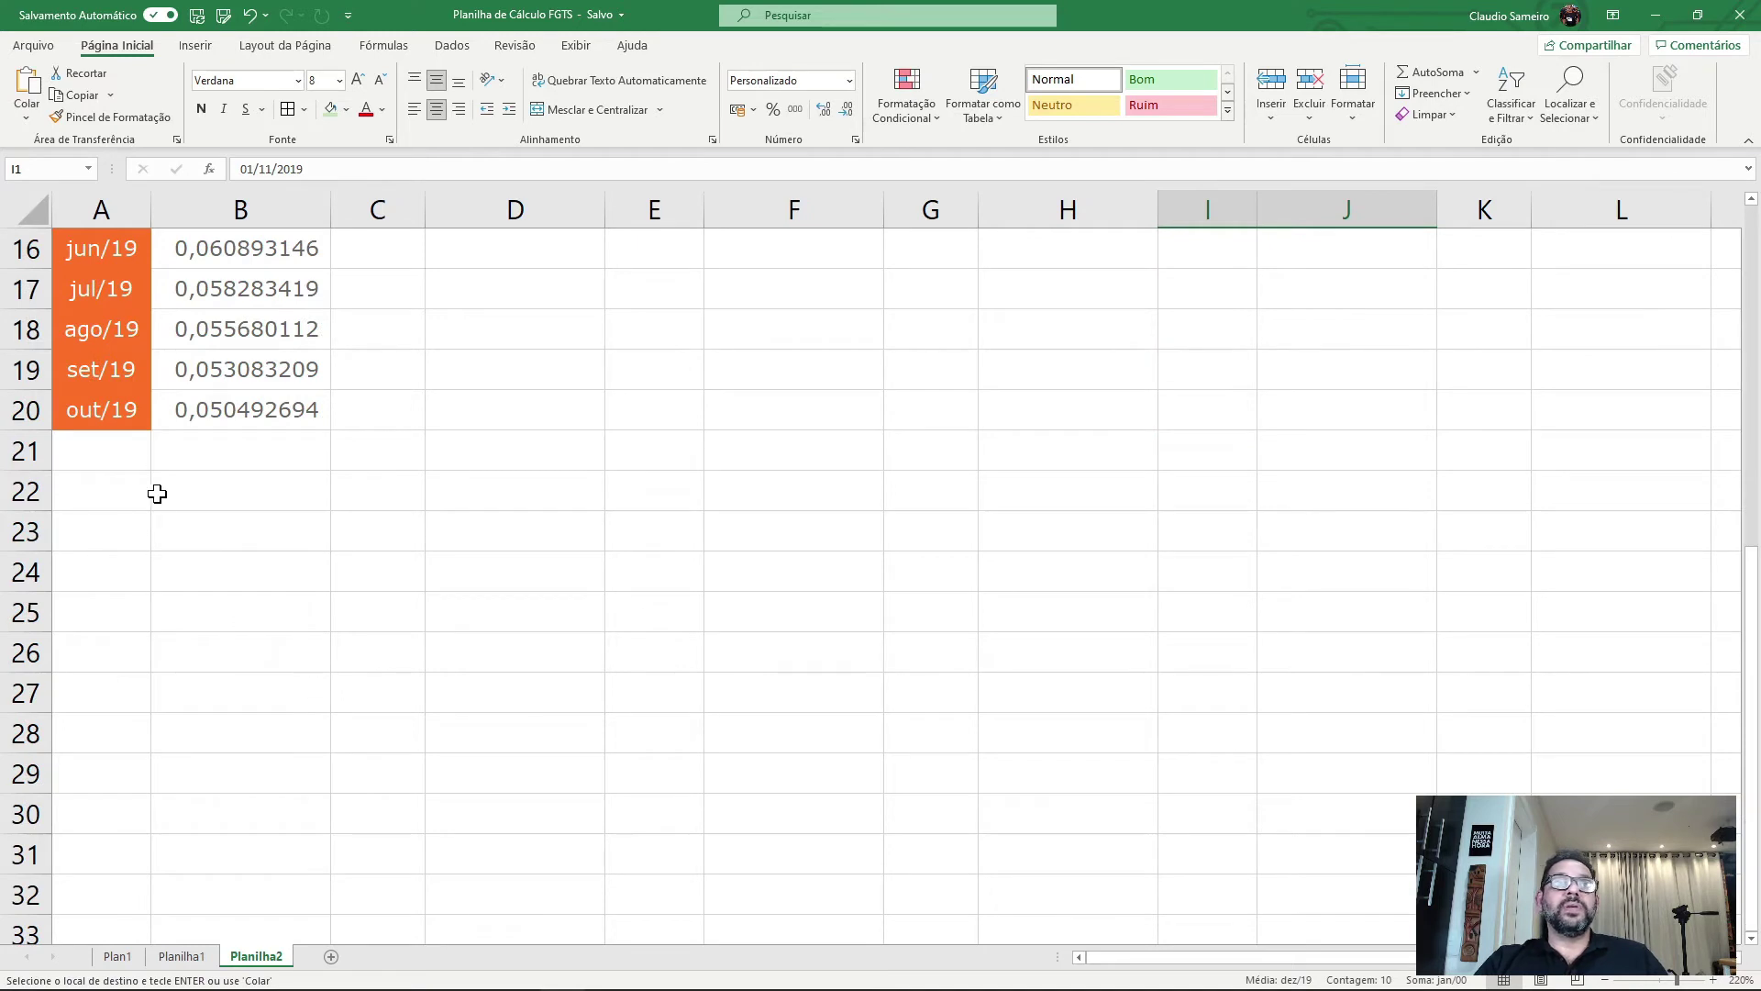
pyautogui.click(122, 452)
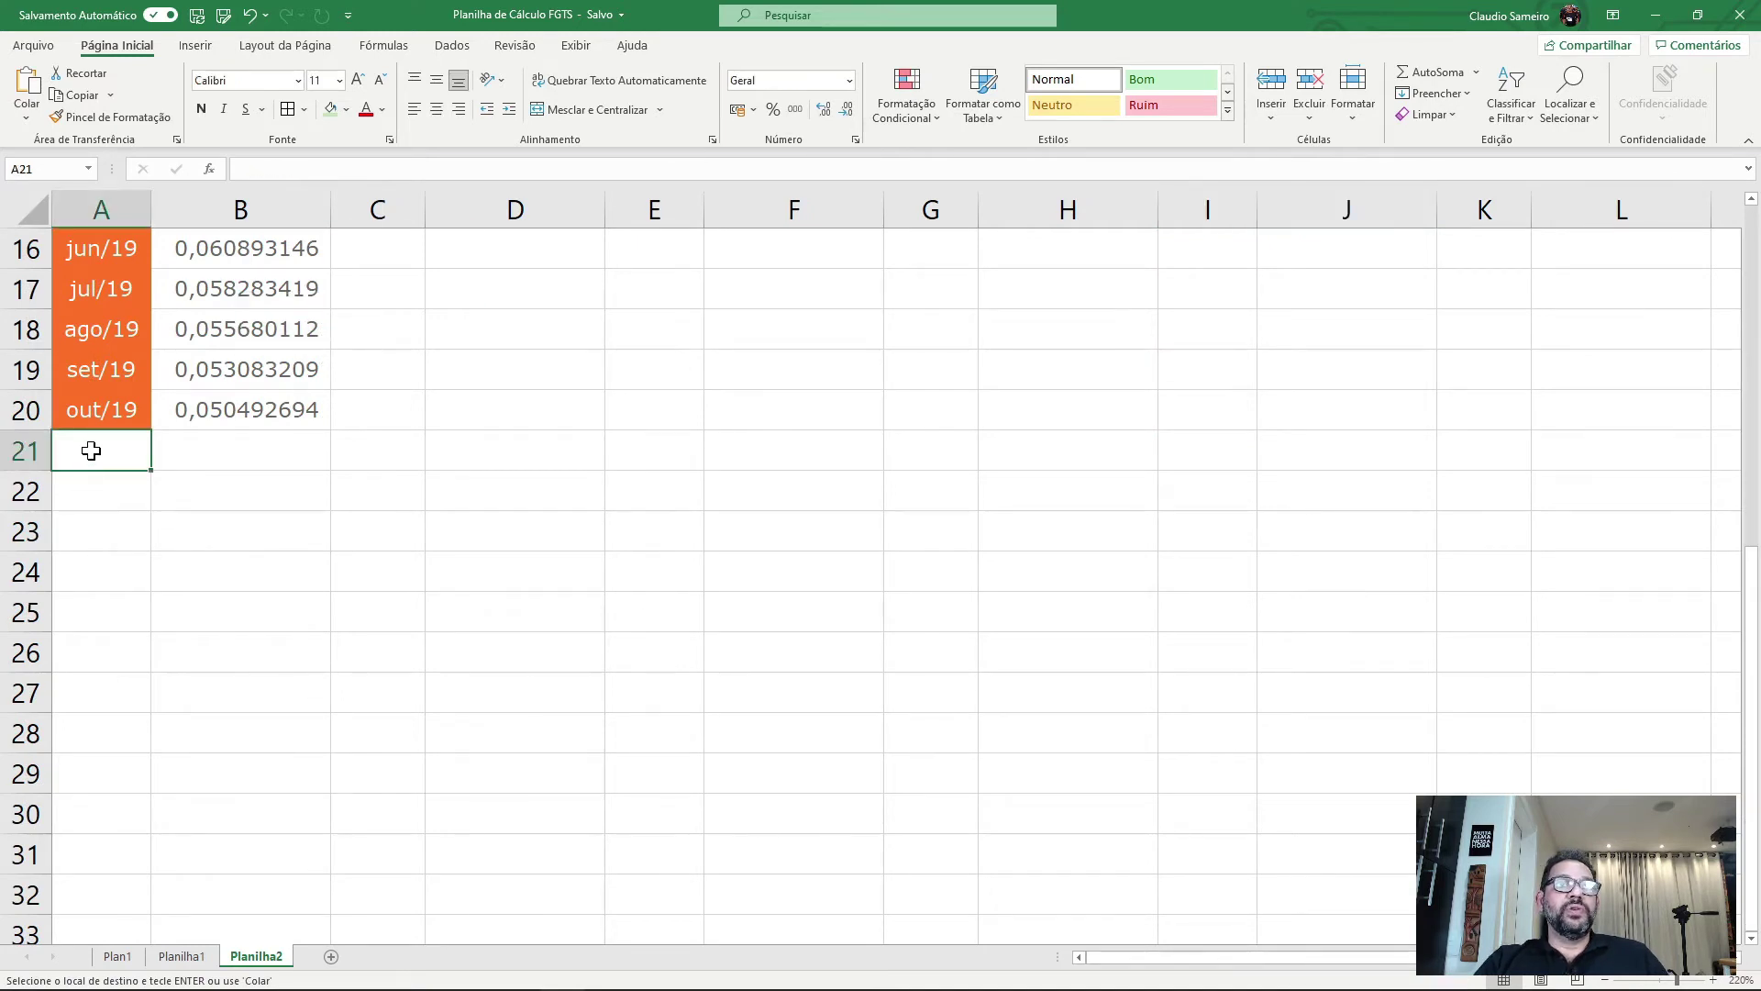
pyautogui.press('Return')
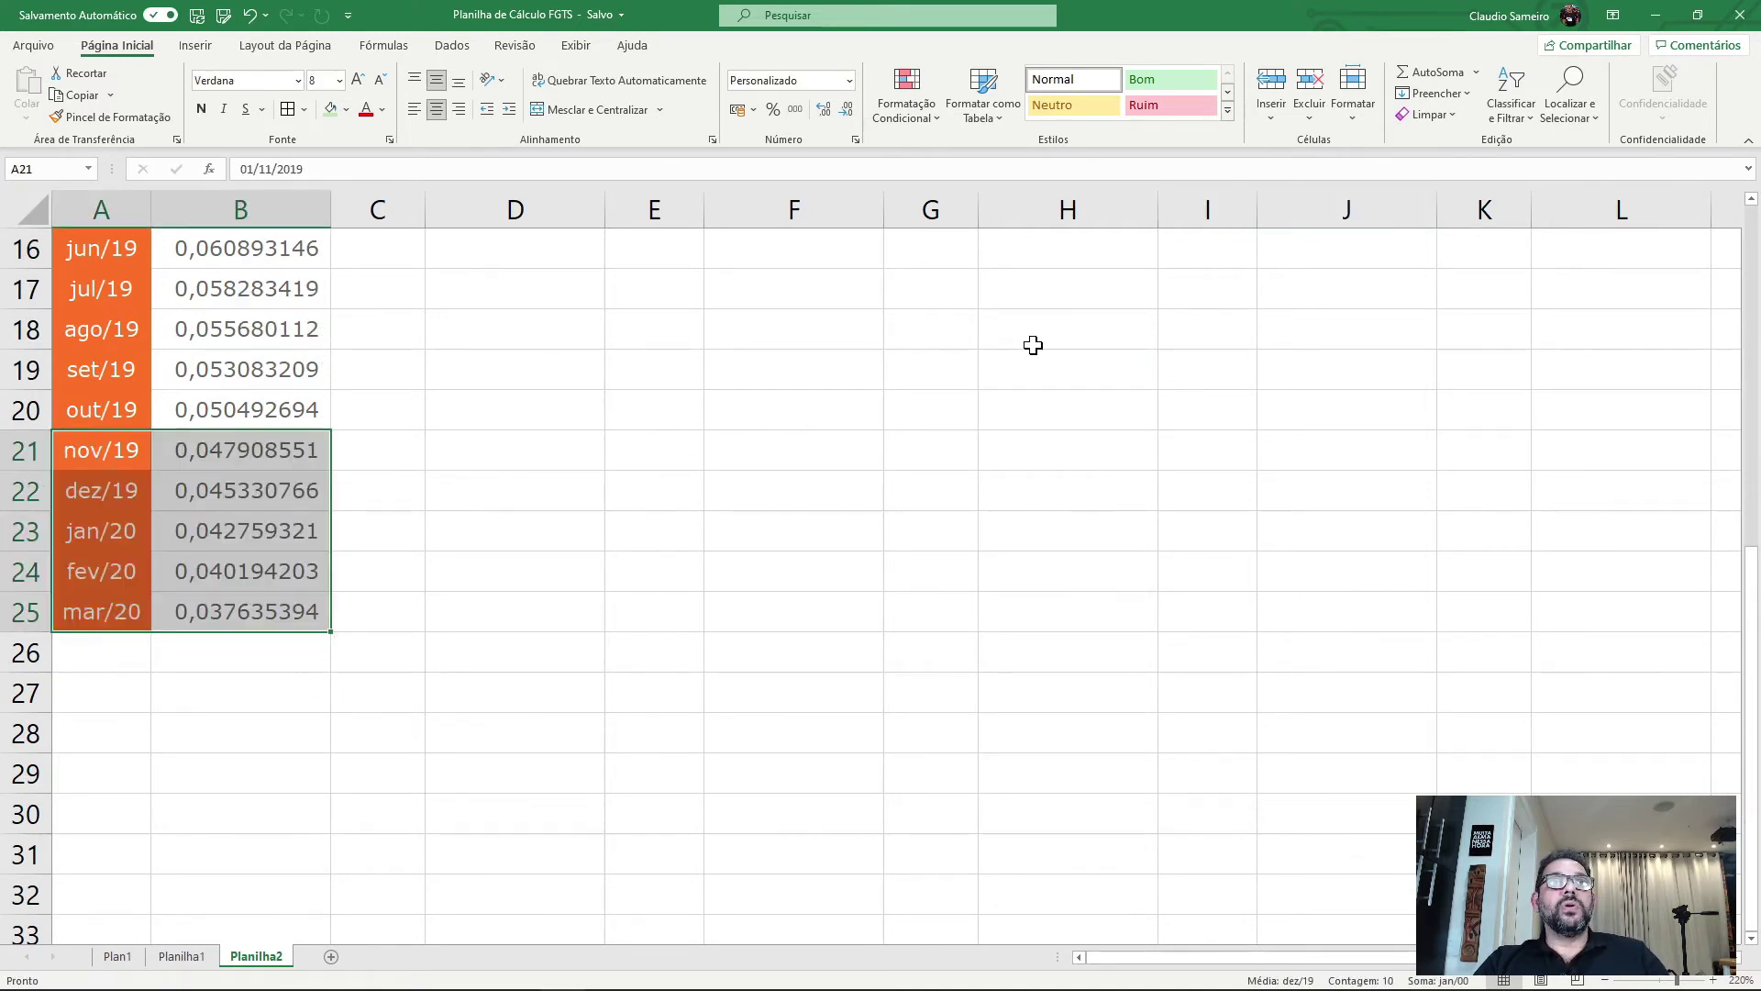
pyautogui.scroll(5, 1342, 316)
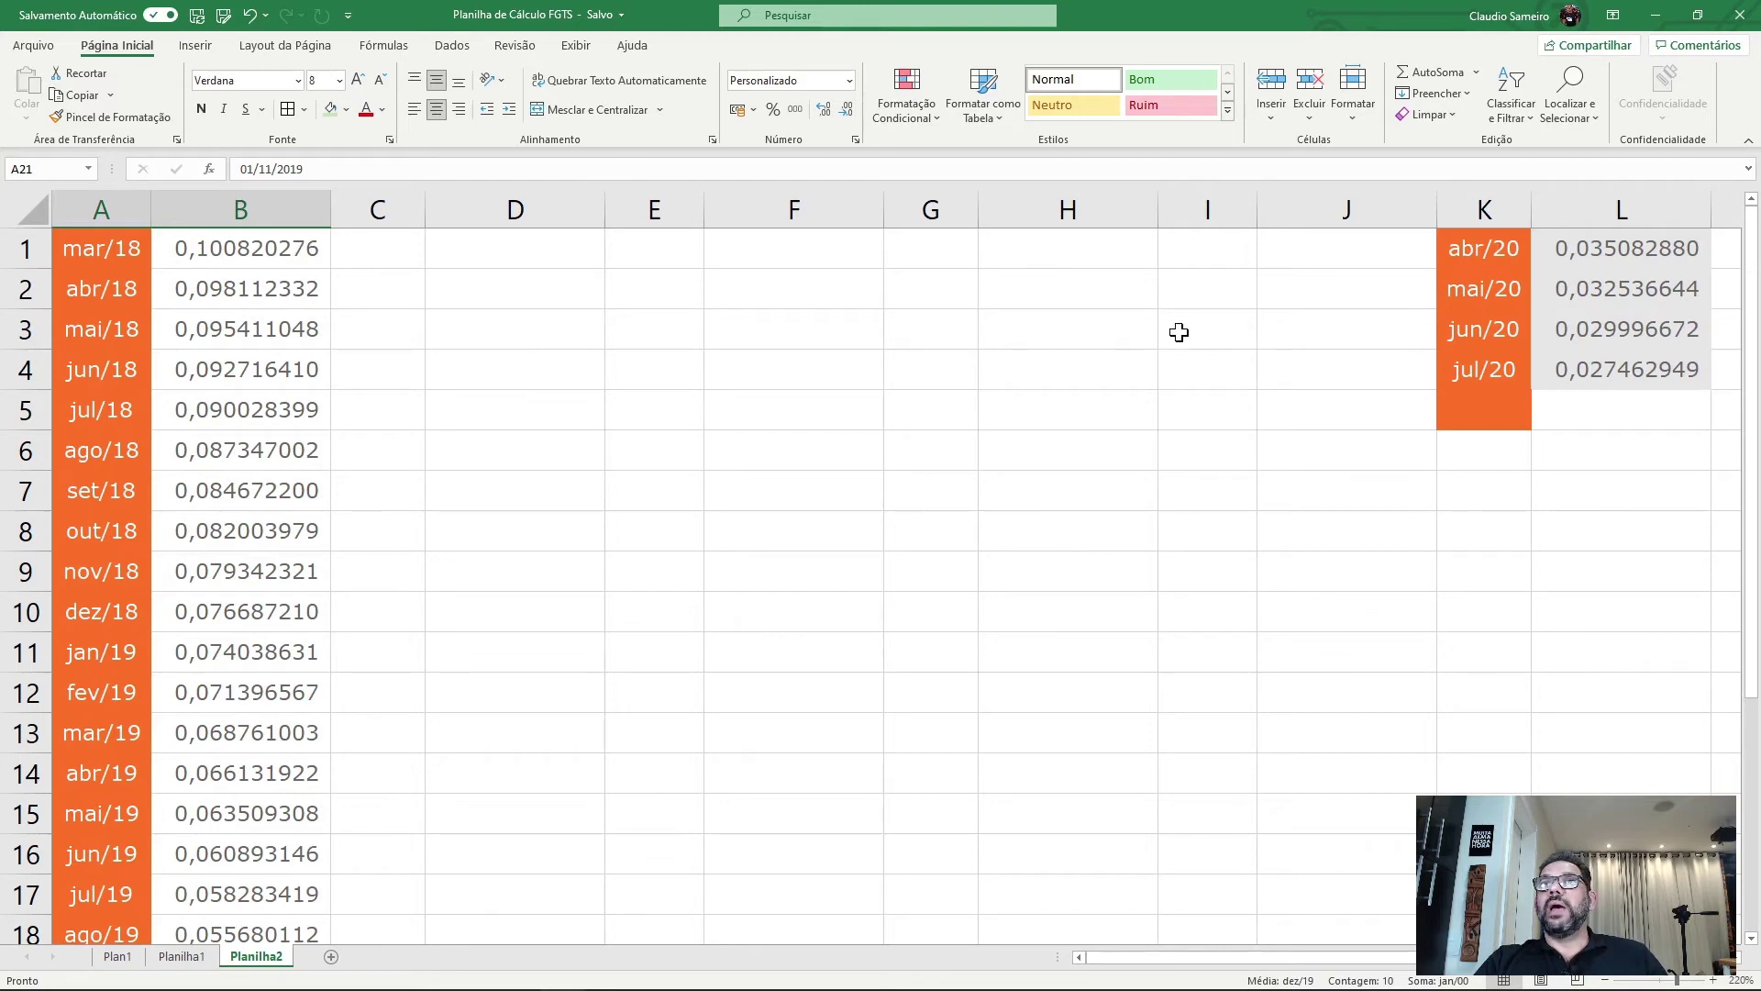
# - Move the abr/20 to jul/20 block with its coefficients from K1:L5 to A26, directly below mar/20
pyautogui.keyDown('ctrl'); pyautogui.scroll(-3, 1179, 368); pyautogui.keyUp('ctrl')
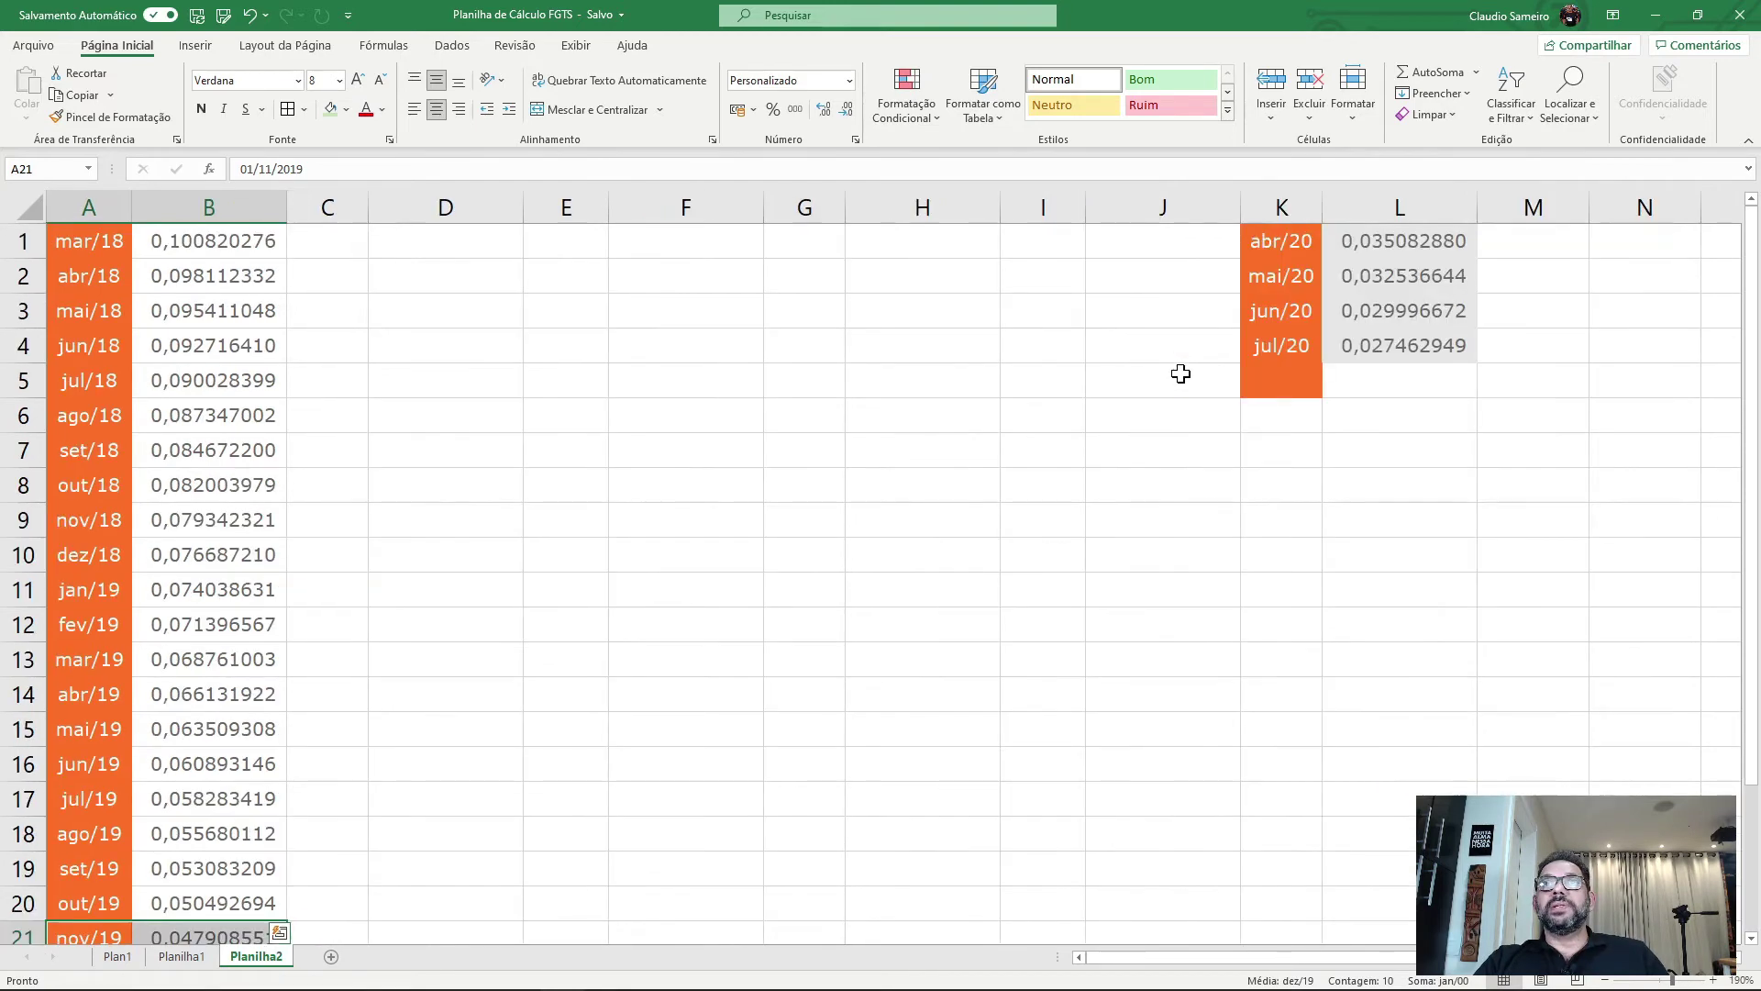
pyautogui.keyDown('ctrl'); pyautogui.scroll(-4, 1181, 373); pyautogui.keyUp('ctrl')
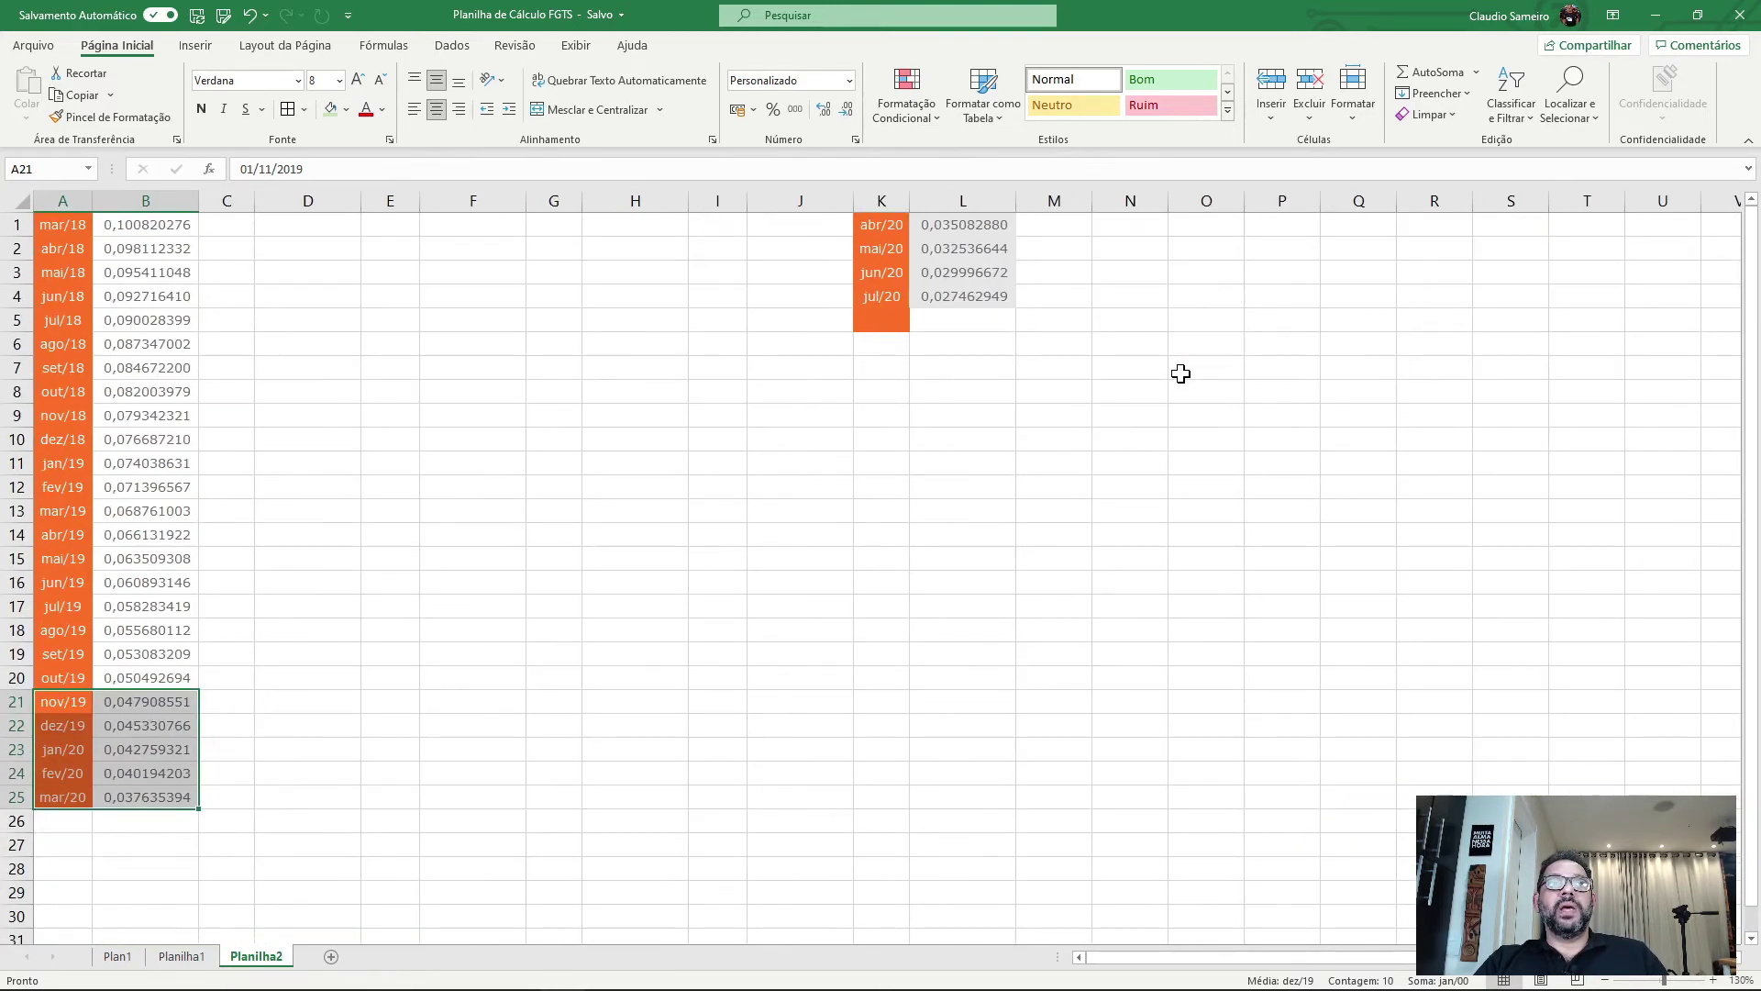
pyautogui.click(958, 397)
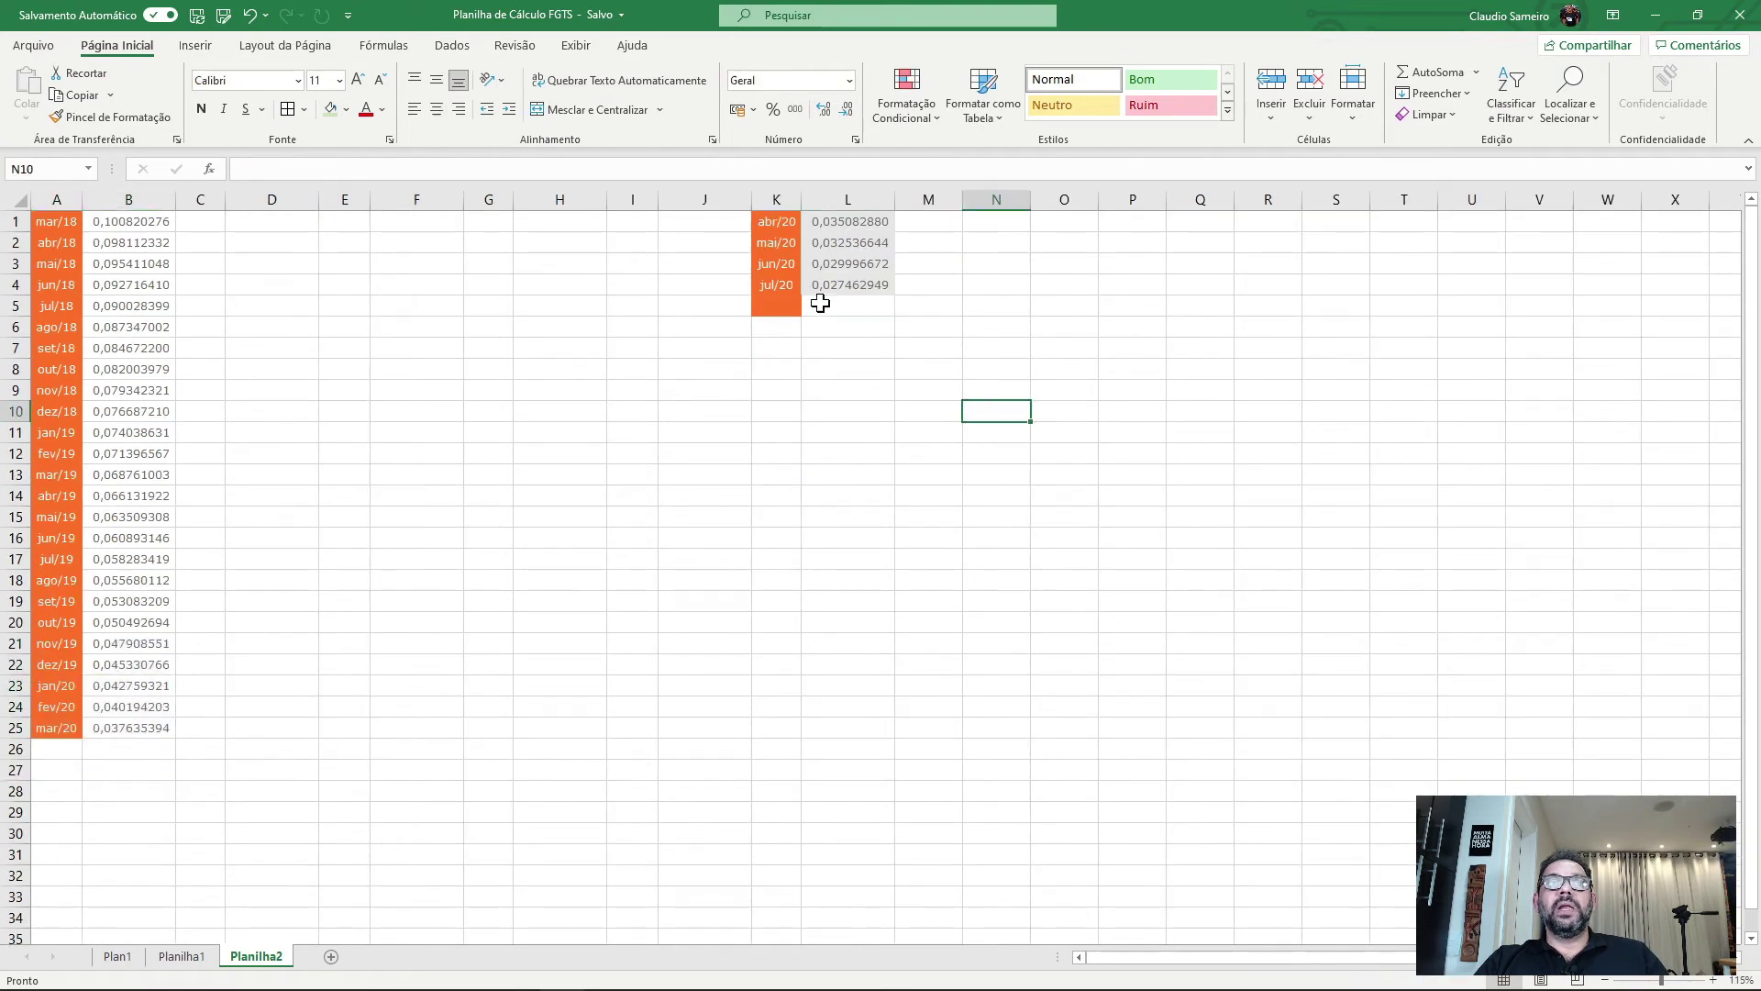
pyautogui.moveTo(785, 225); pyautogui.dragTo(828, 303)
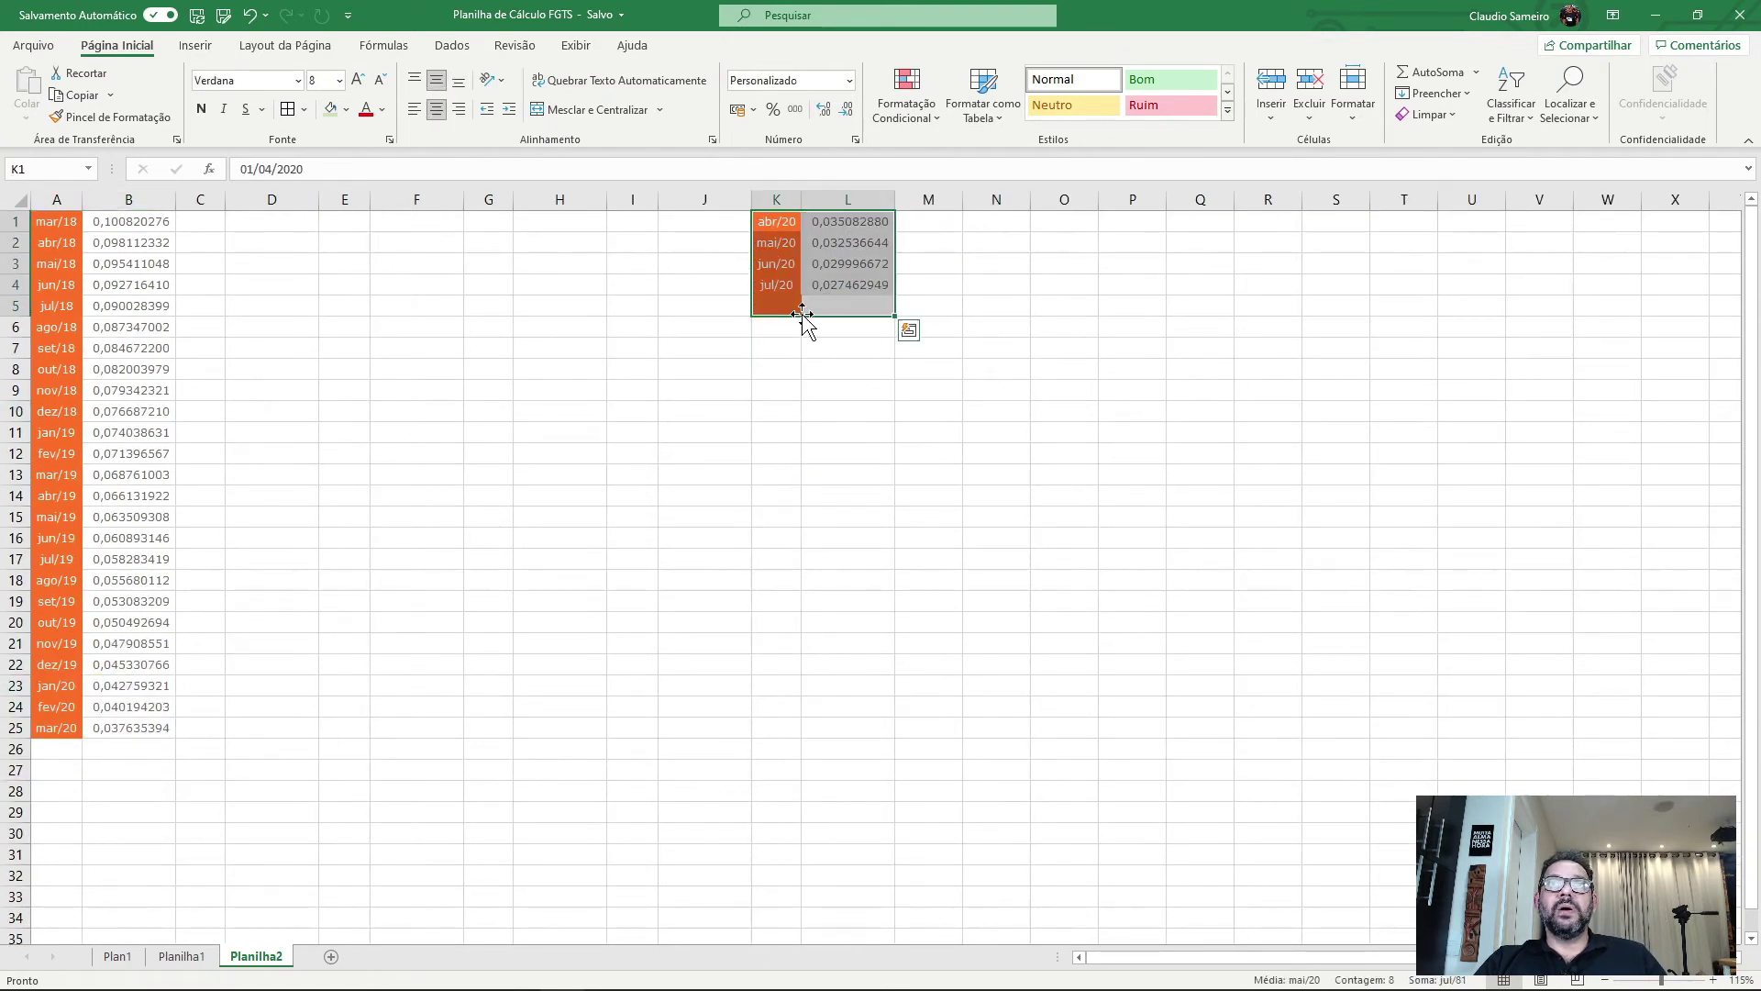
pyautogui.hotkey('ctrl', 'c')
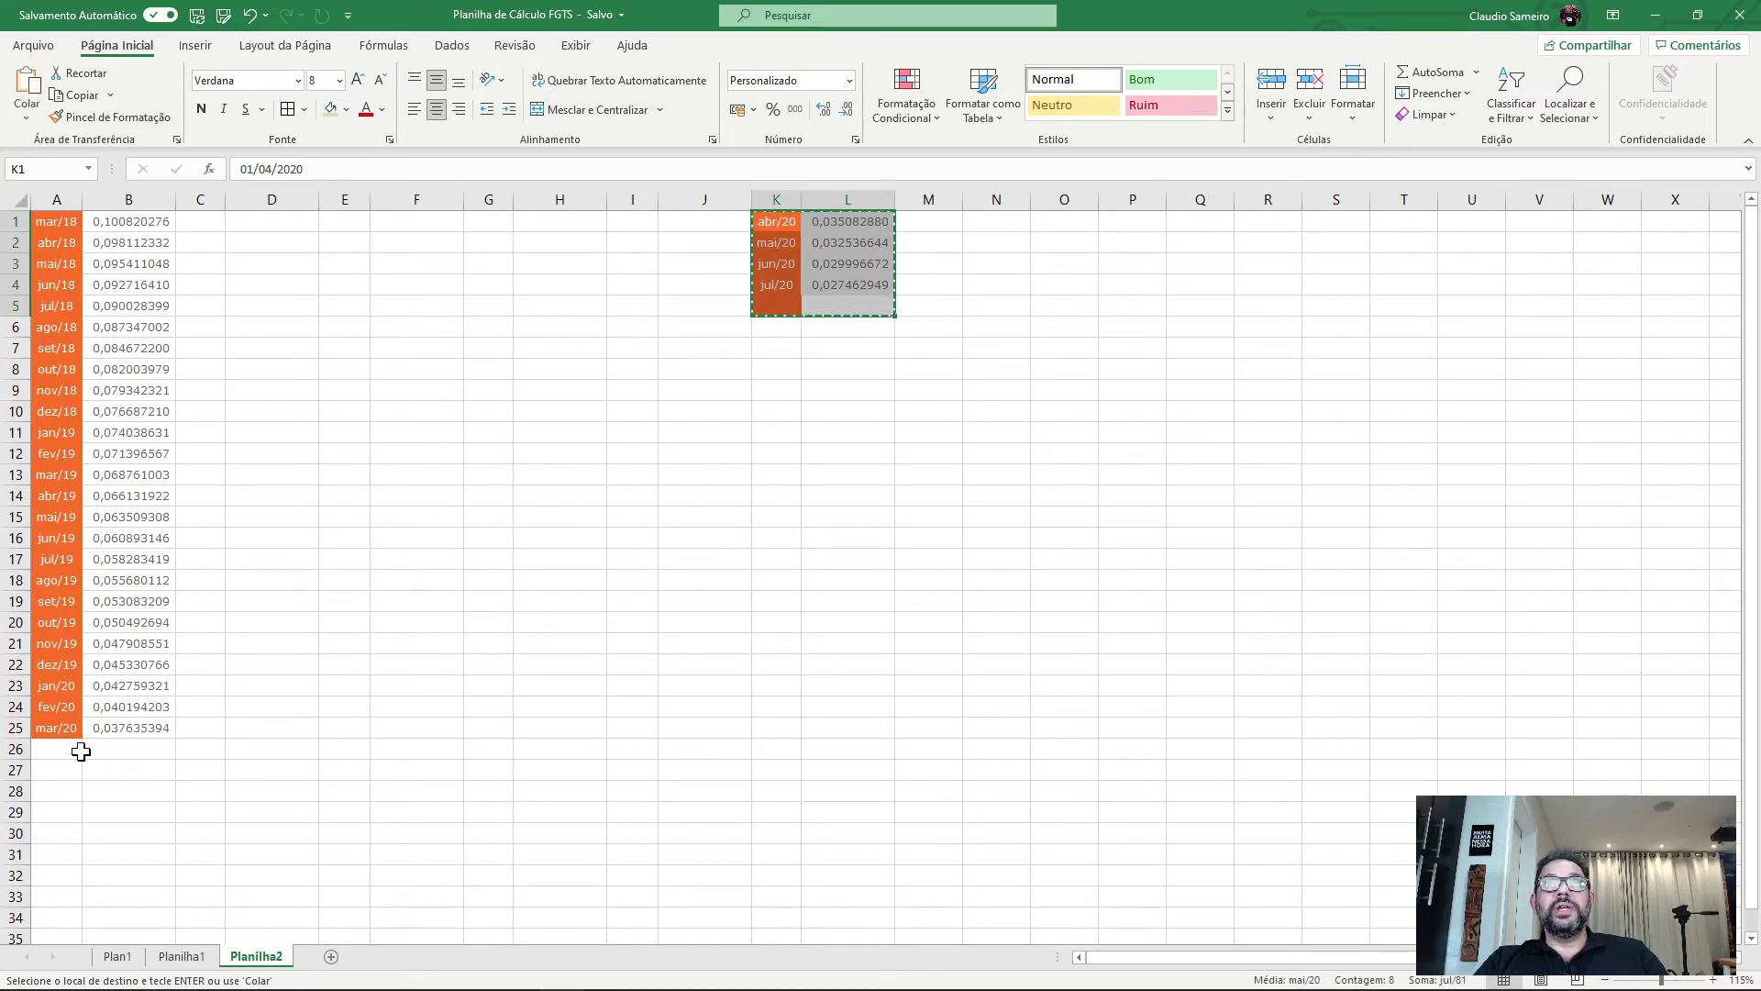
pyautogui.click(57, 748)
pyautogui.hotkey('ctrl', 'v')
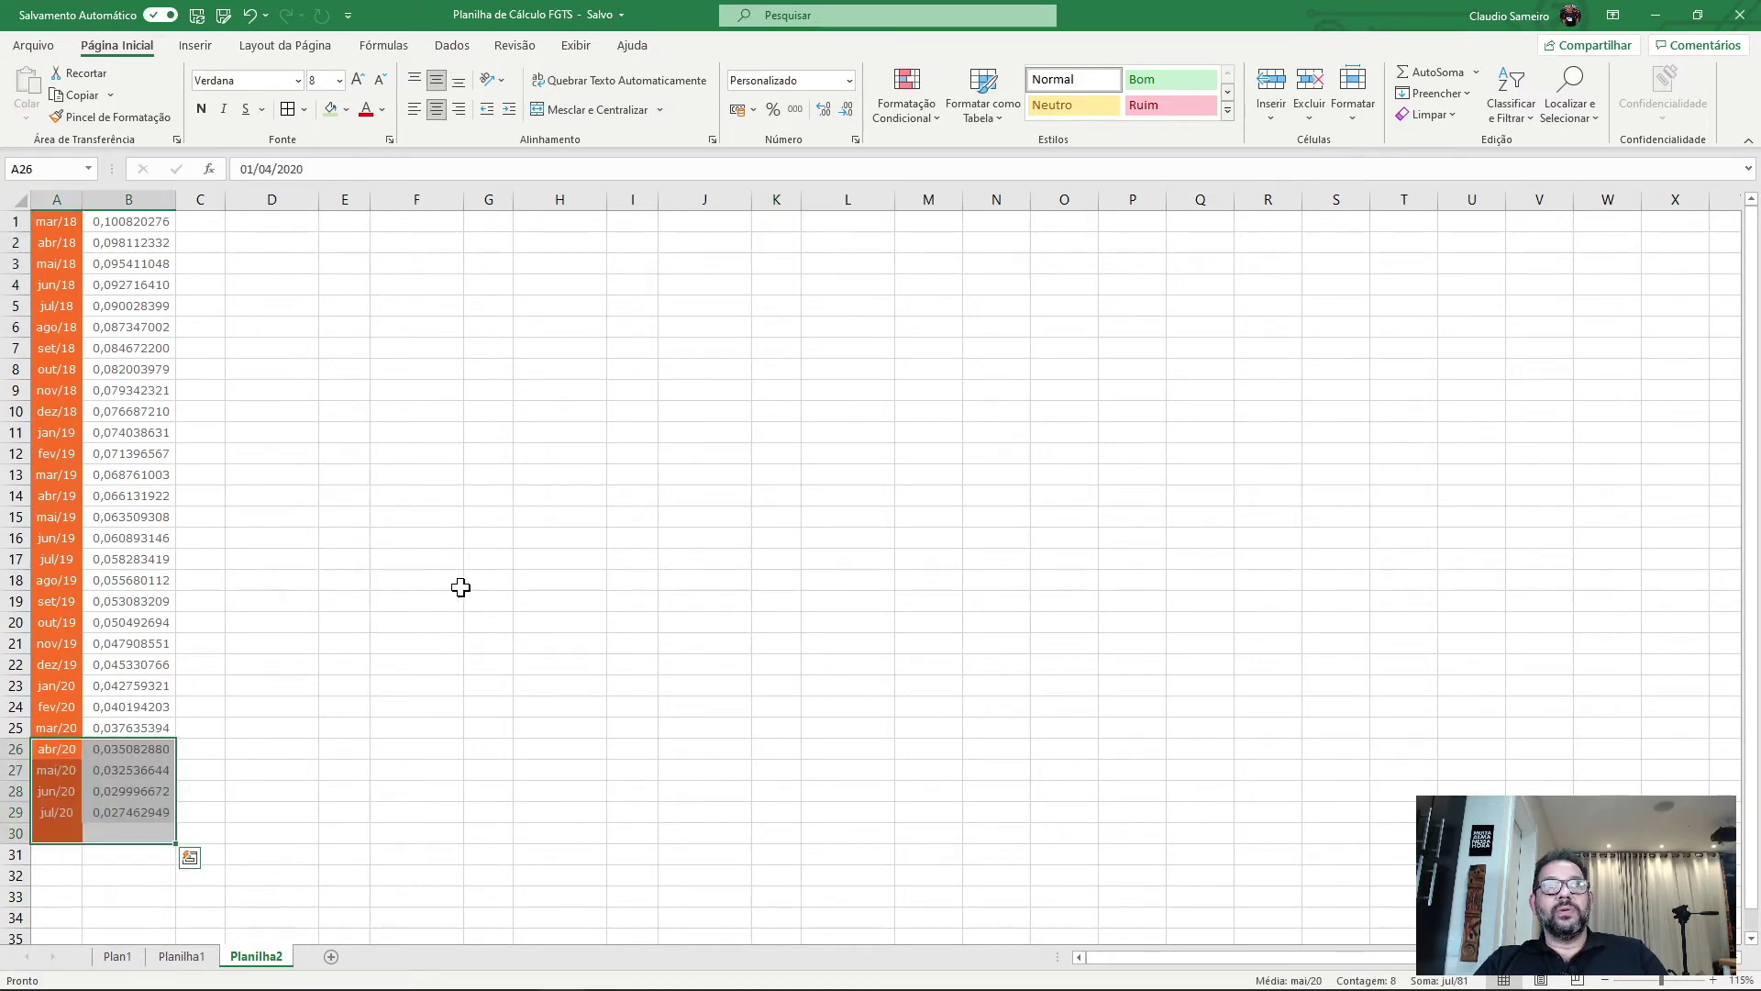
pyautogui.click(431, 582)
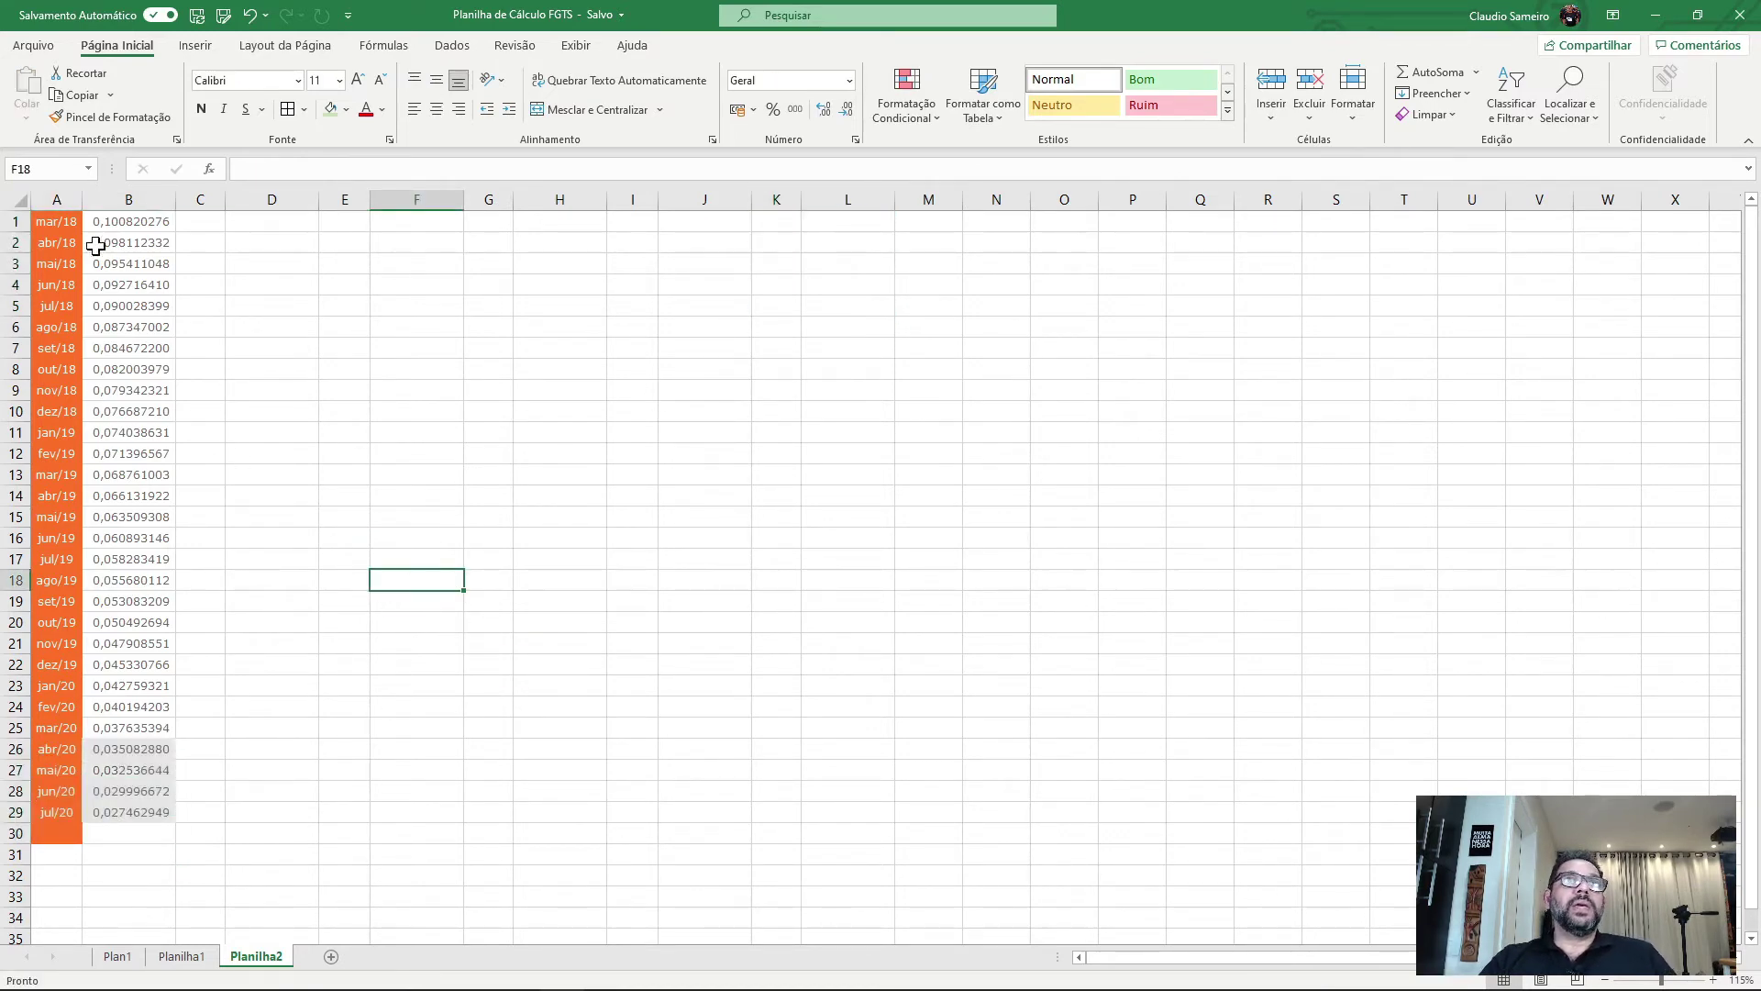
# - Examine at a larger zoom the continuous list of months and coefficients in columns A and B, starting at mar/18
pyautogui.click(51, 220)
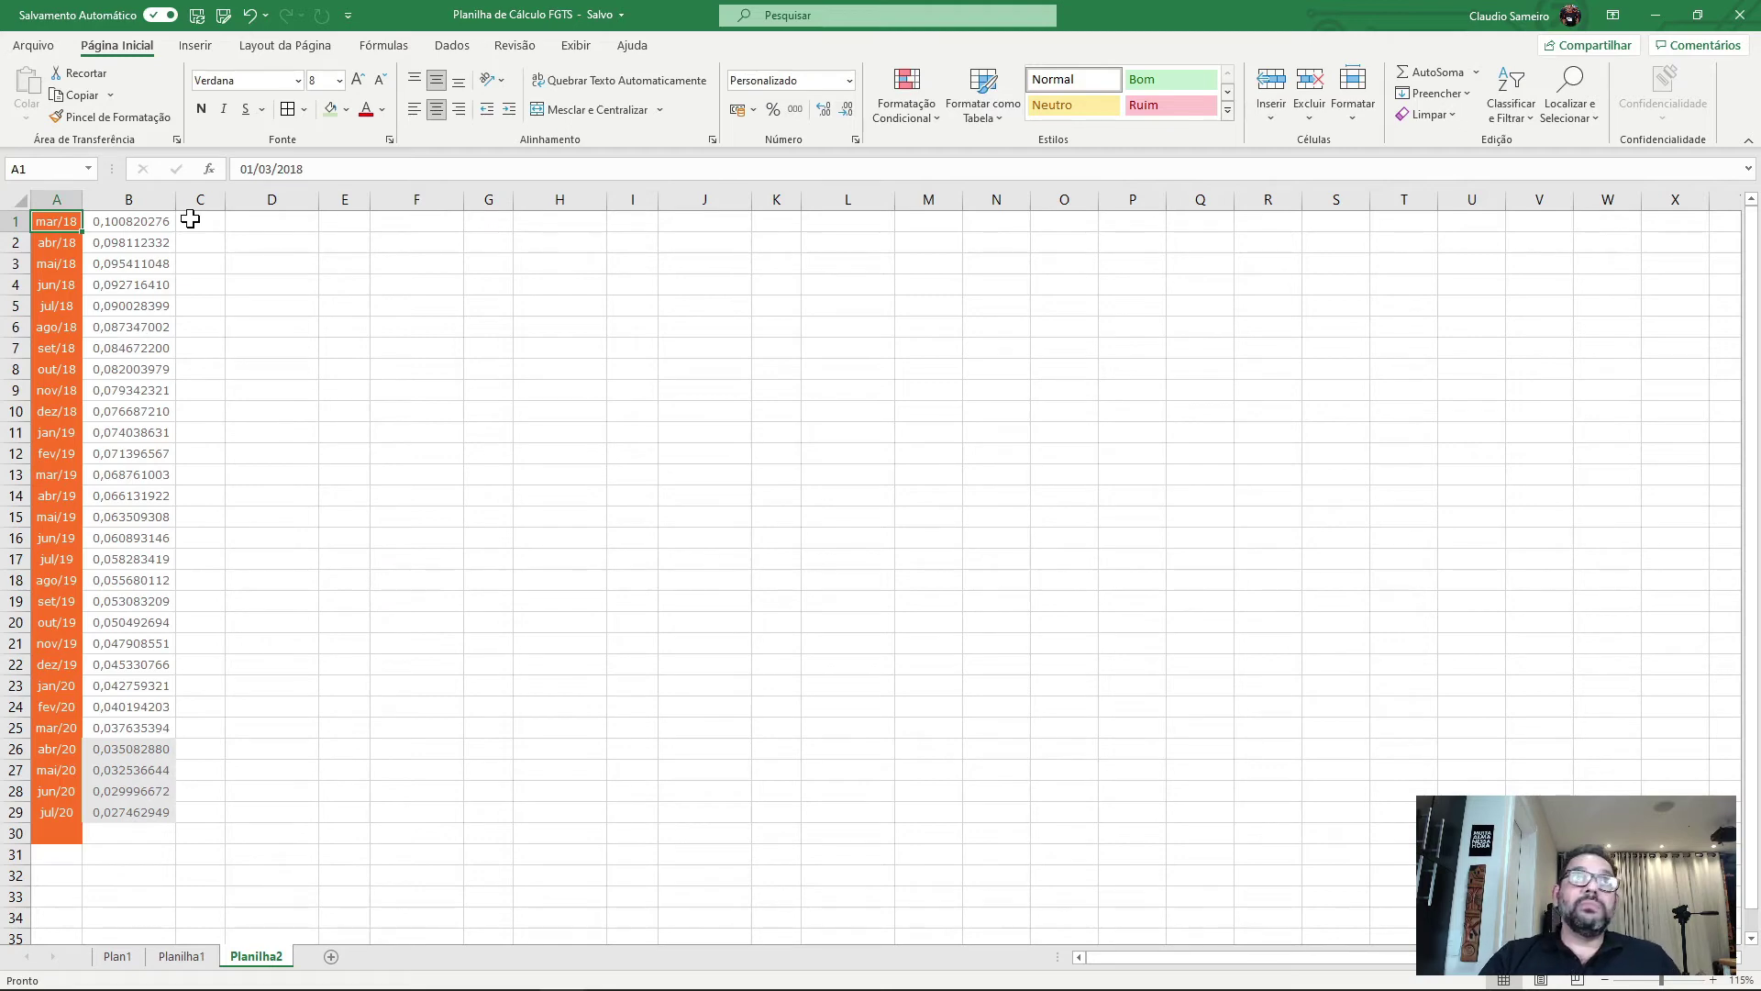
pyautogui.keyDown('ctrl'); pyautogui.scroll(2, 154, 293); pyautogui.keyUp('ctrl')
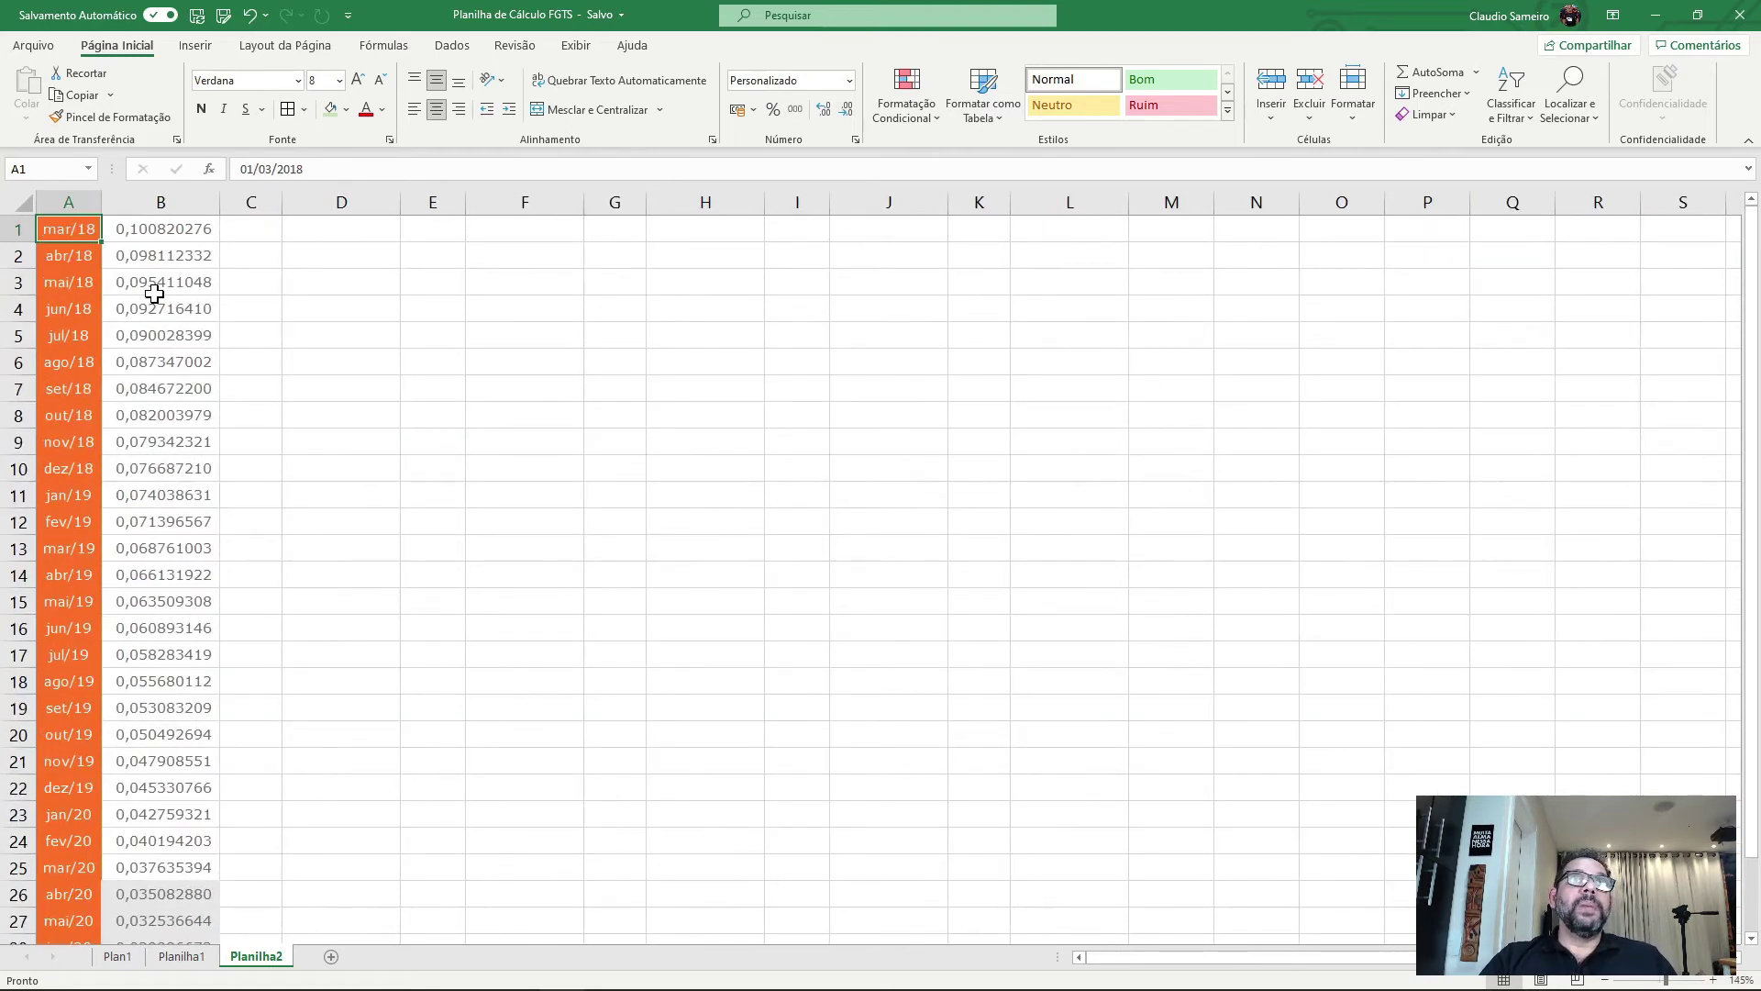
pyautogui.keyDown('ctrl'); pyautogui.scroll(1, 154, 293); pyautogui.keyUp('ctrl')
pyautogui.keyDown('ctrl'); pyautogui.scroll(3, 163, 298); pyautogui.keyUp('ctrl')
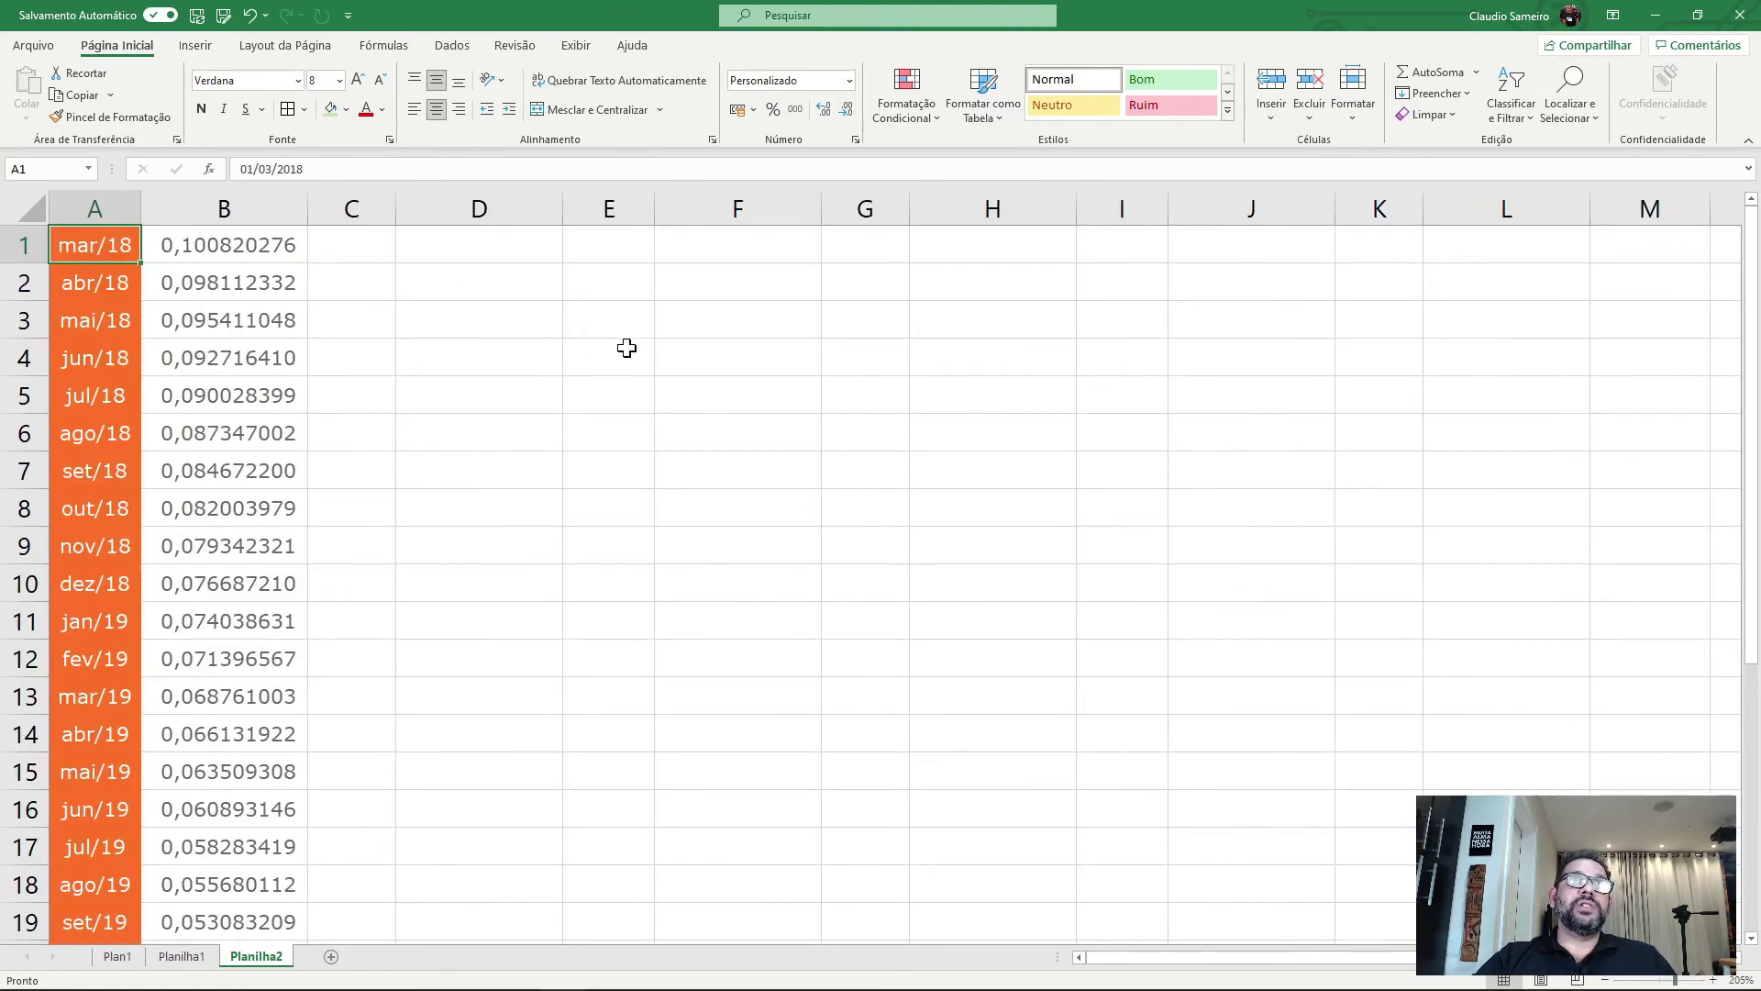
pyautogui.click(557, 362)
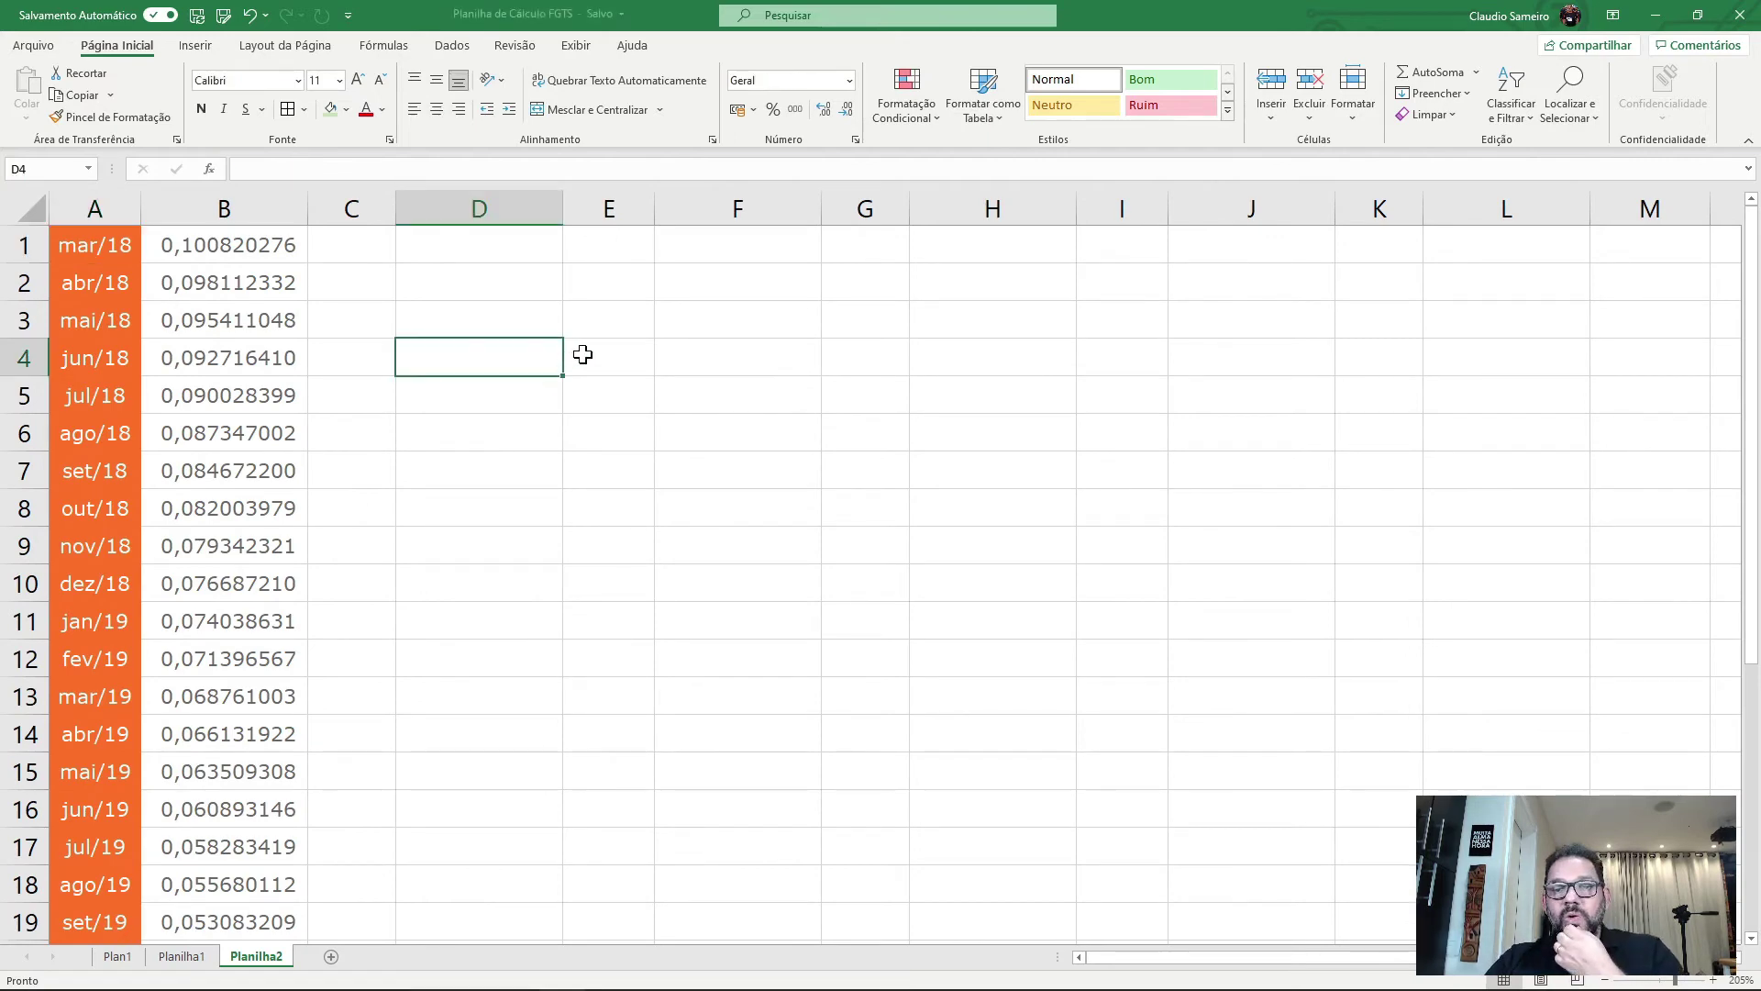
pyautogui.click(512, 484)
pyautogui.click(421, 322)
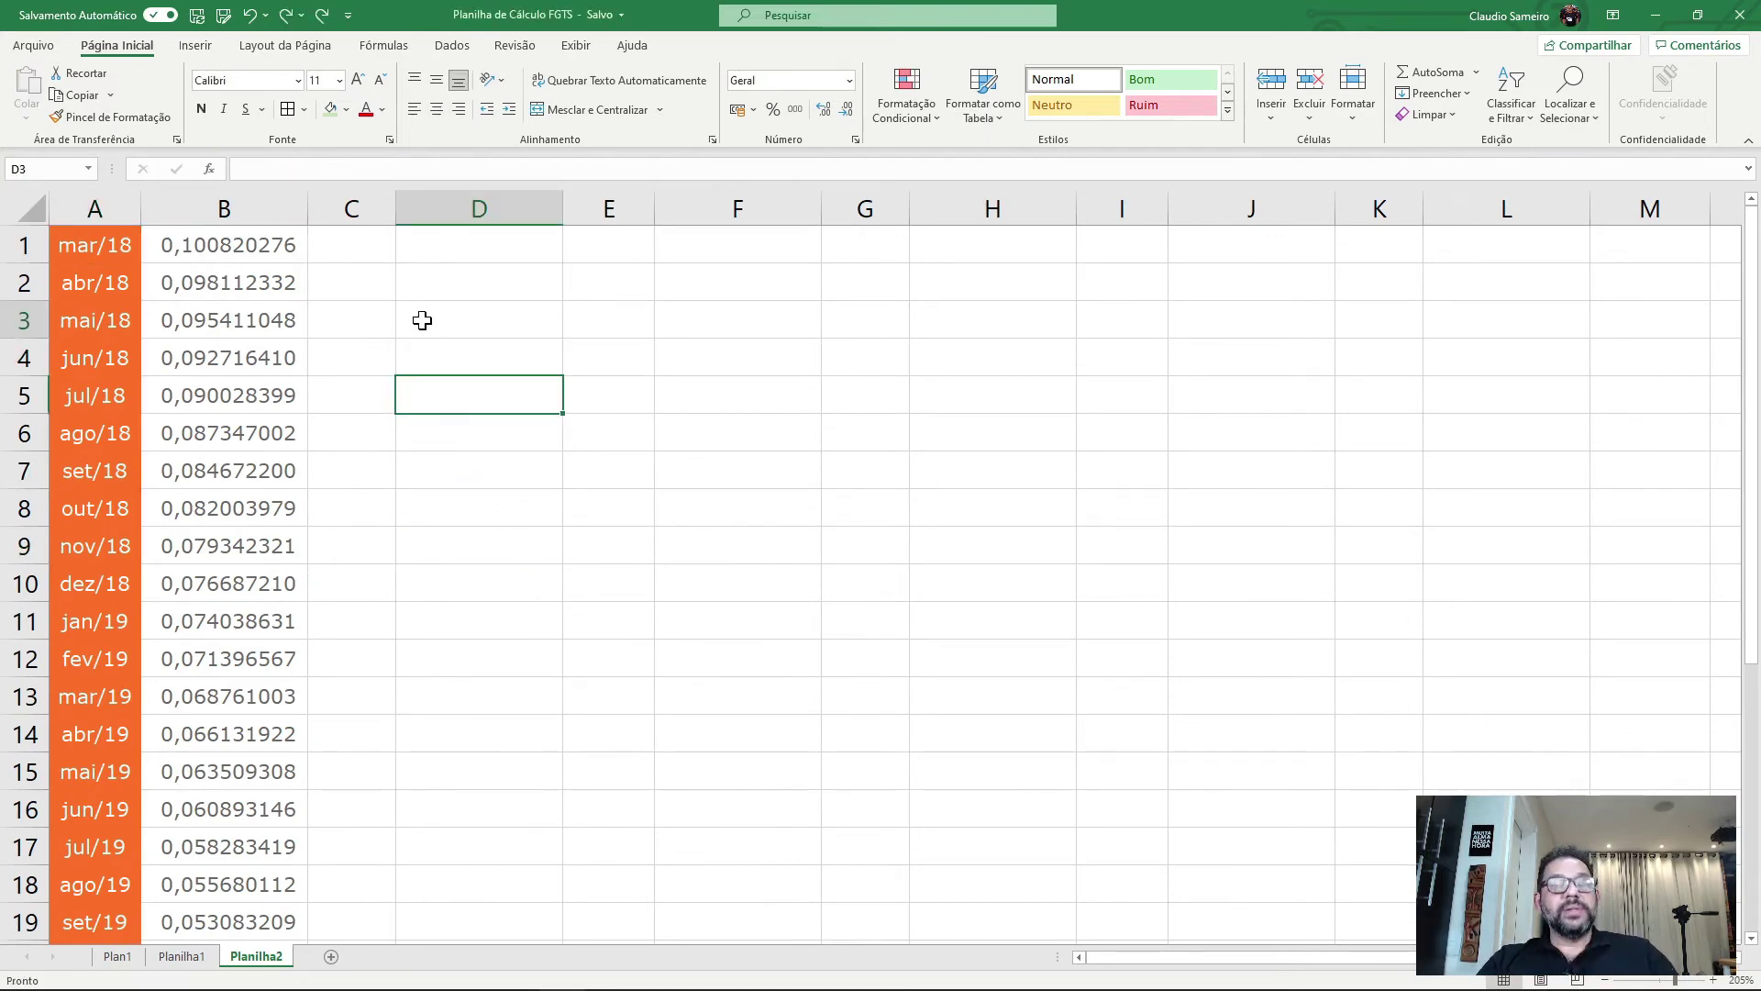
pyautogui.click(234, 252)
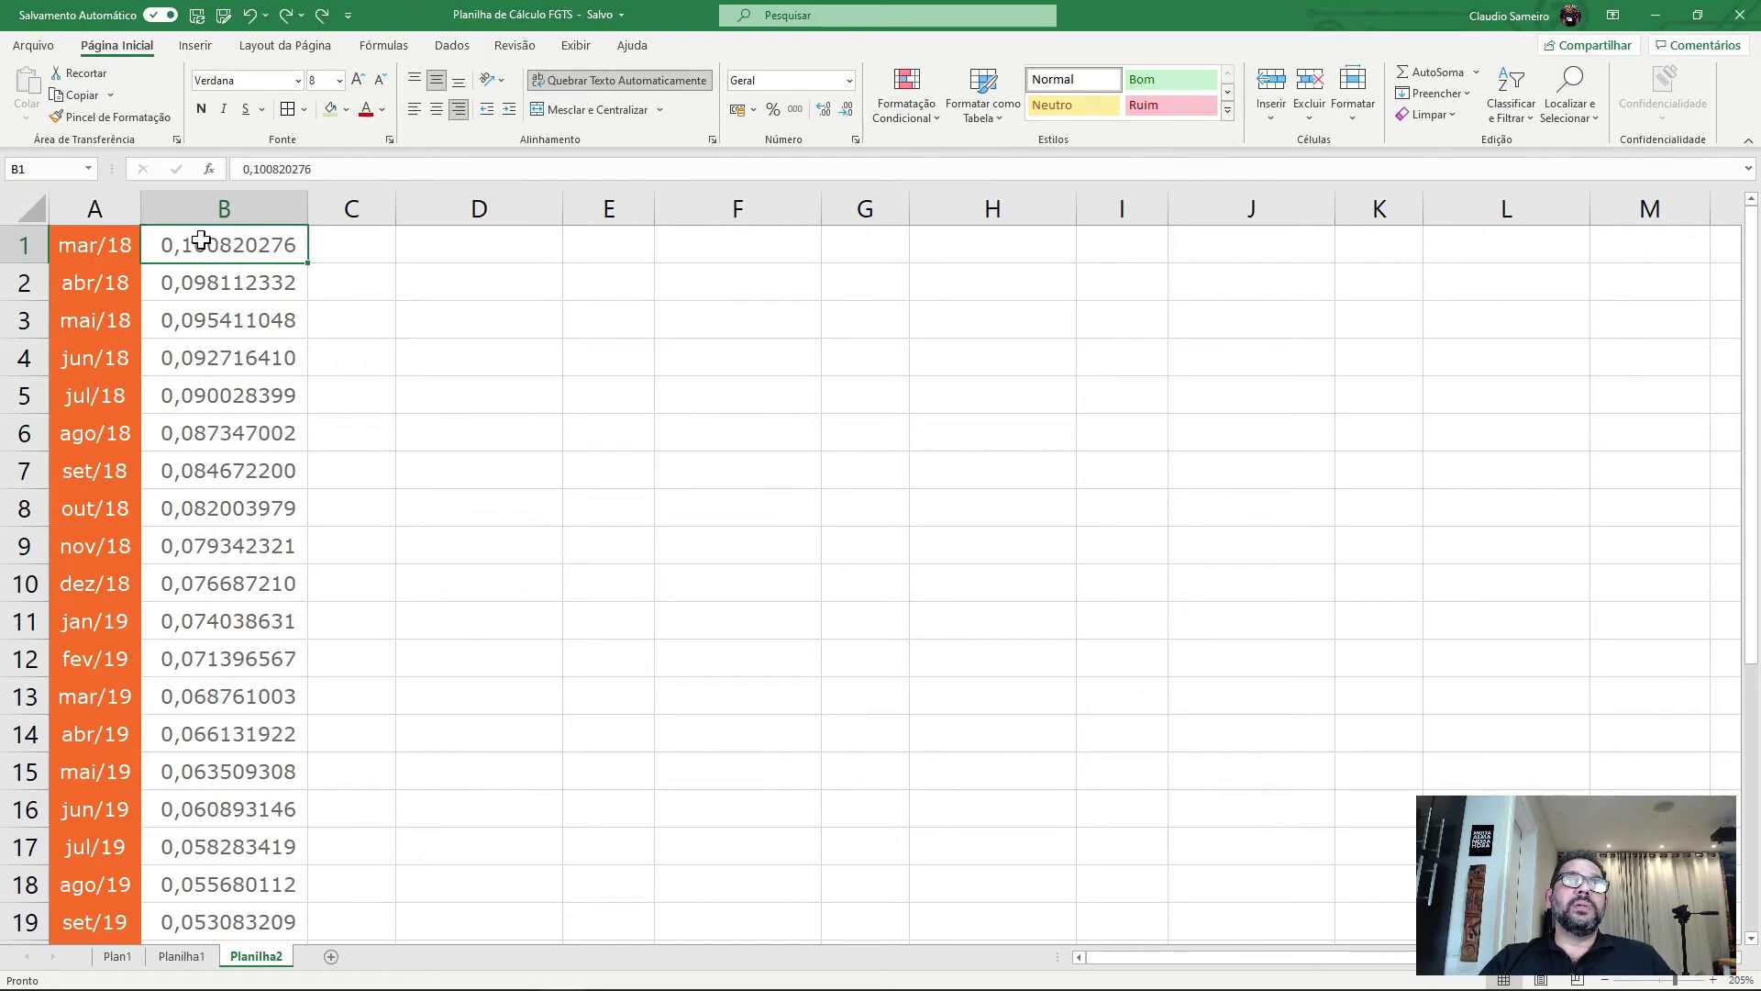
pyautogui.click(372, 314)
# - Copy the mar/18 coefficient from B1 into D4 of Plan1 as values only, and autofit column D
pyautogui.click(245, 246)
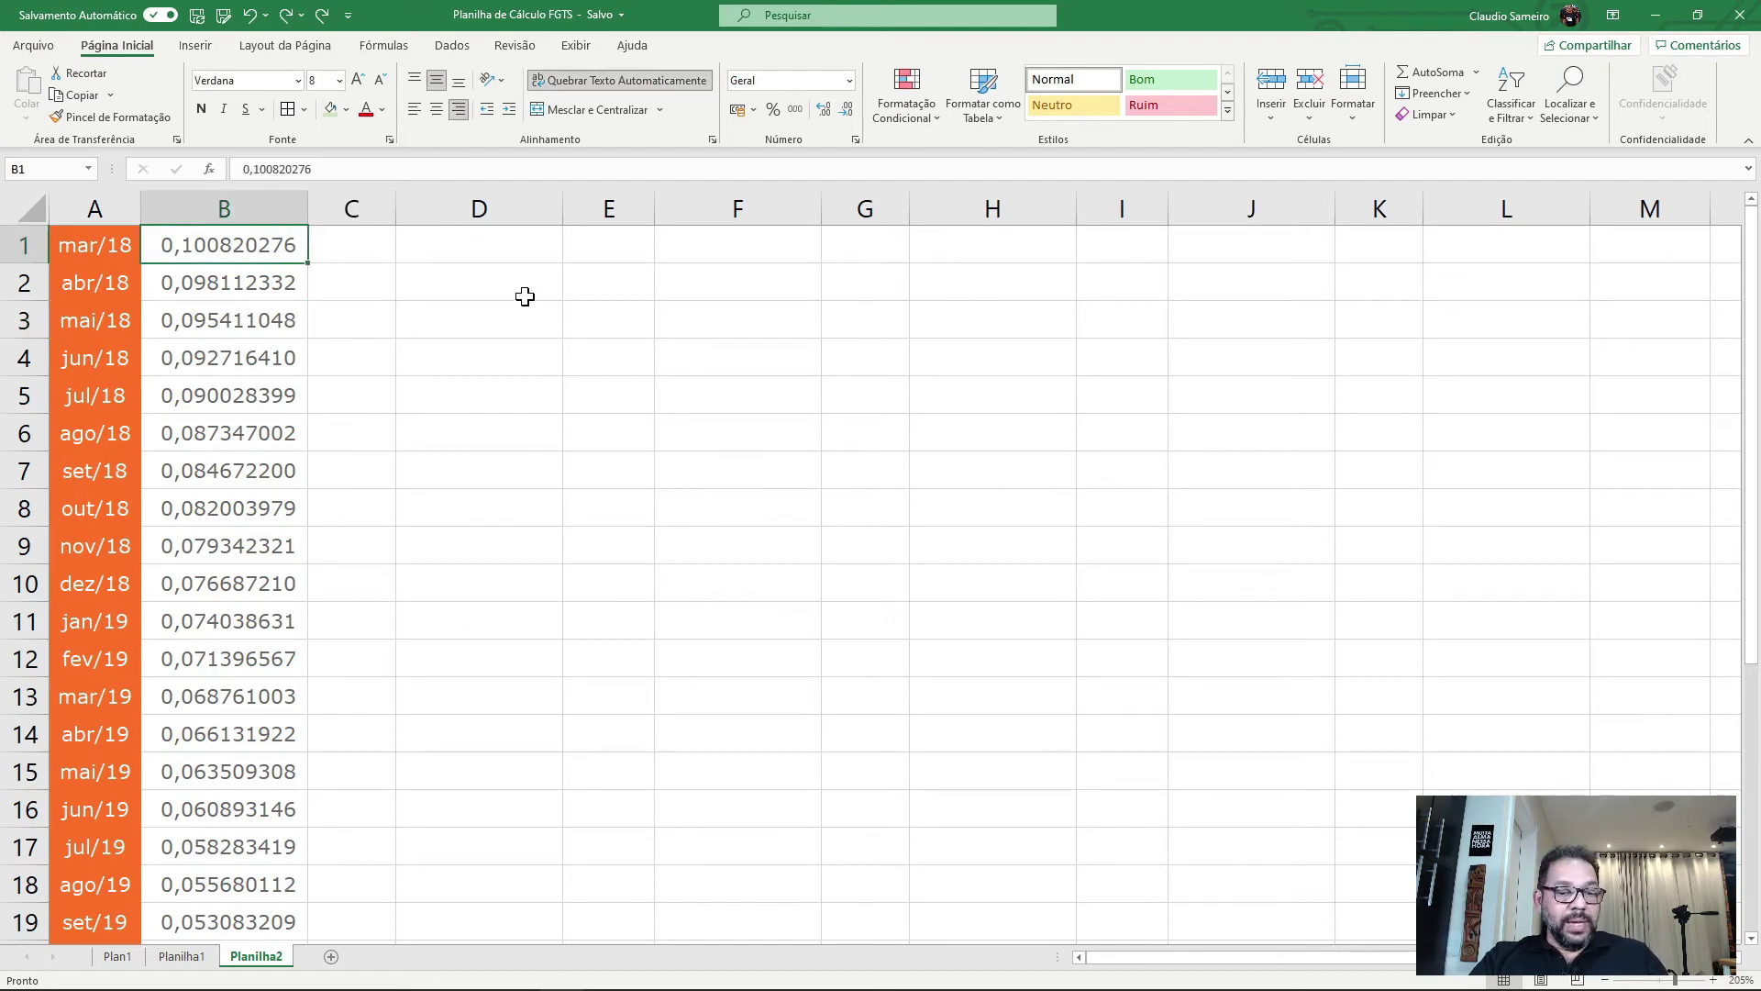
pyautogui.hotkey('ctrl', 'c')
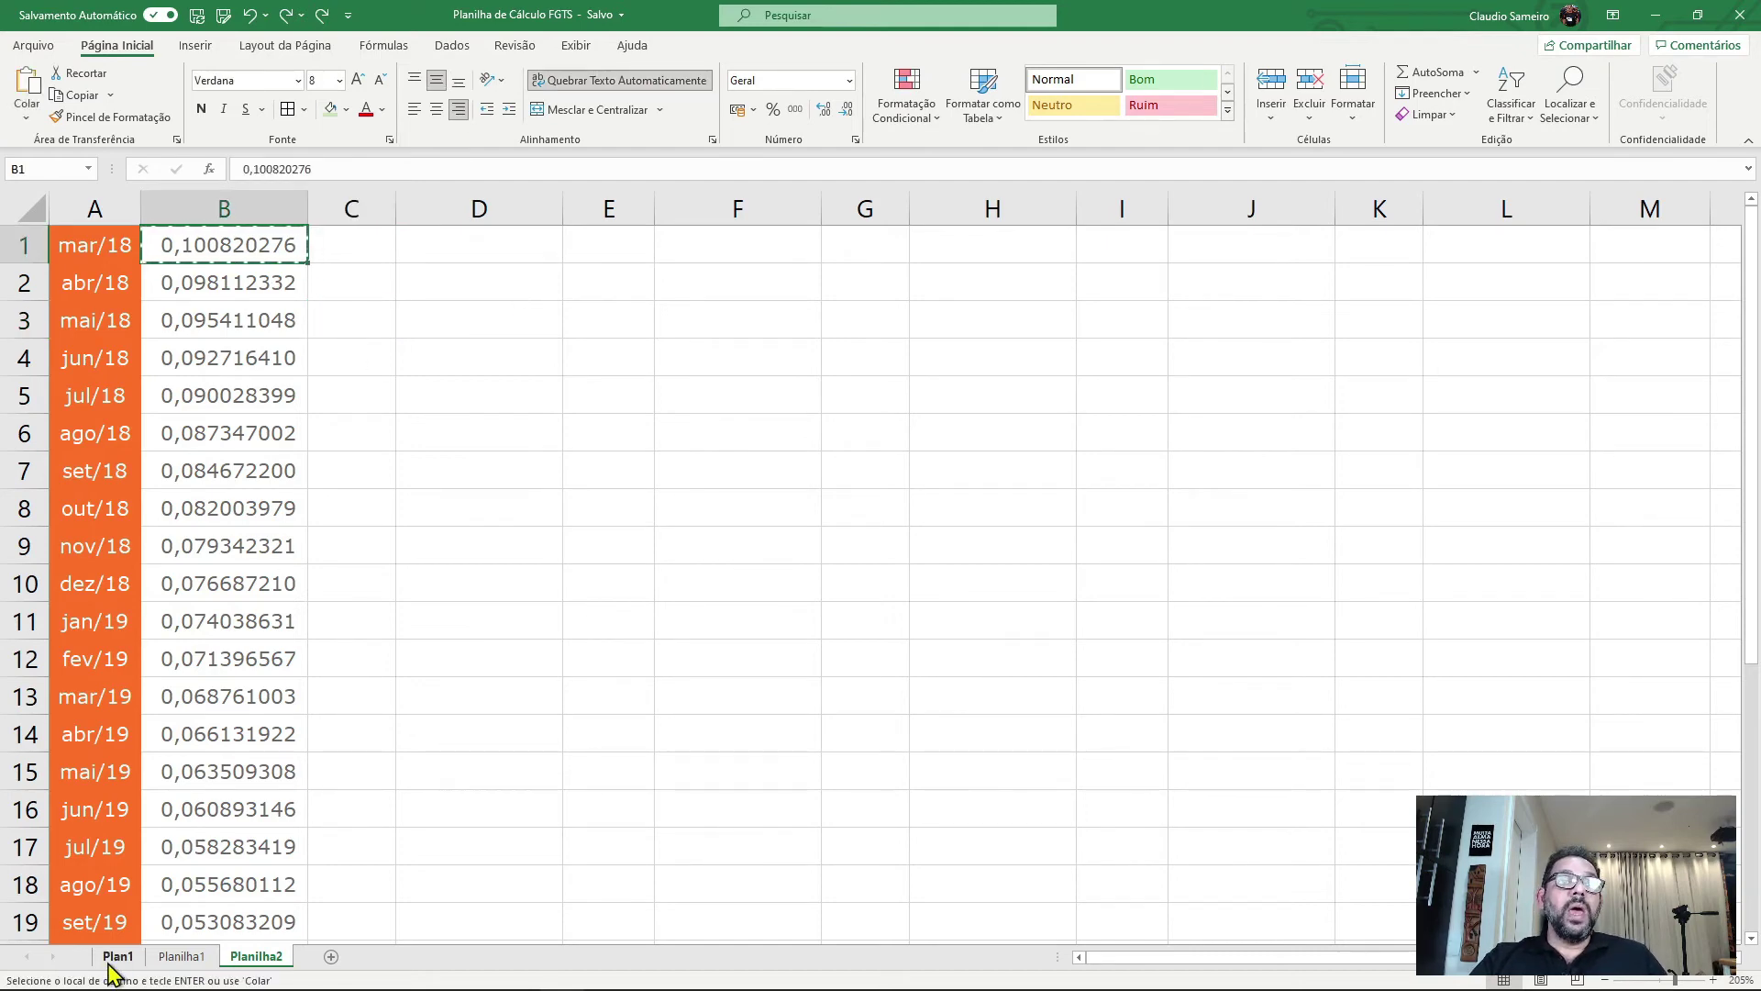
pyautogui.click(112, 958)
pyautogui.click(569, 396)
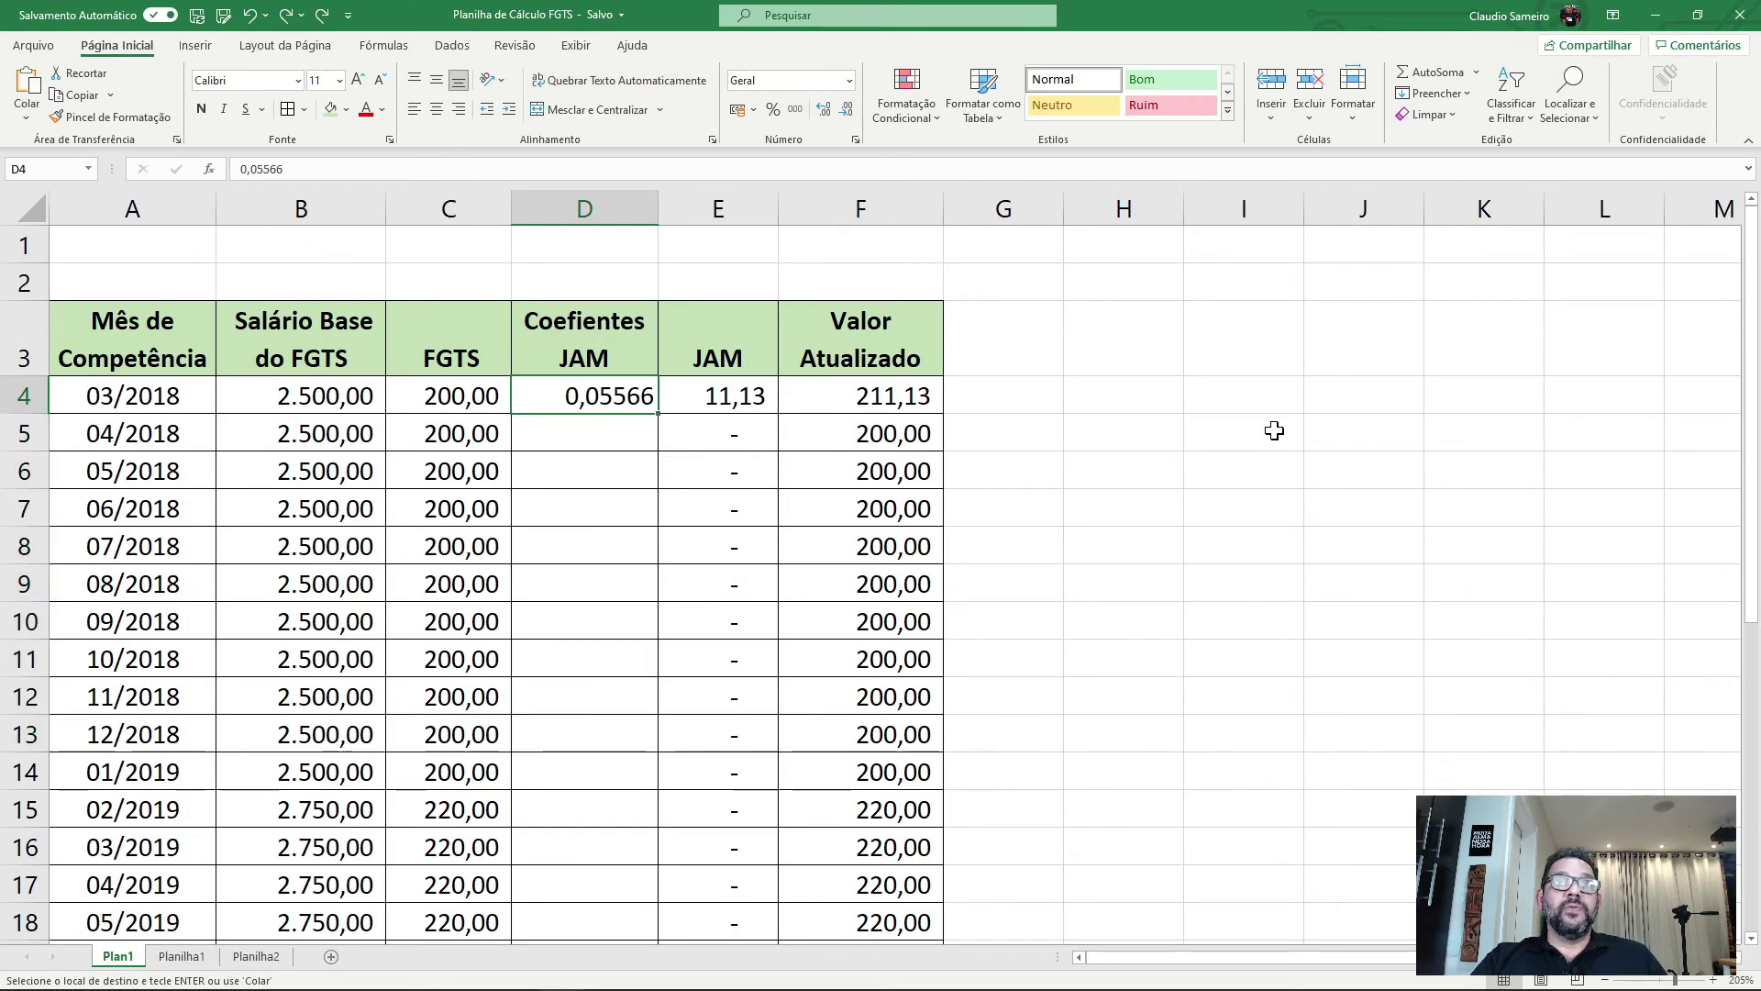
pyautogui.click(26, 115)
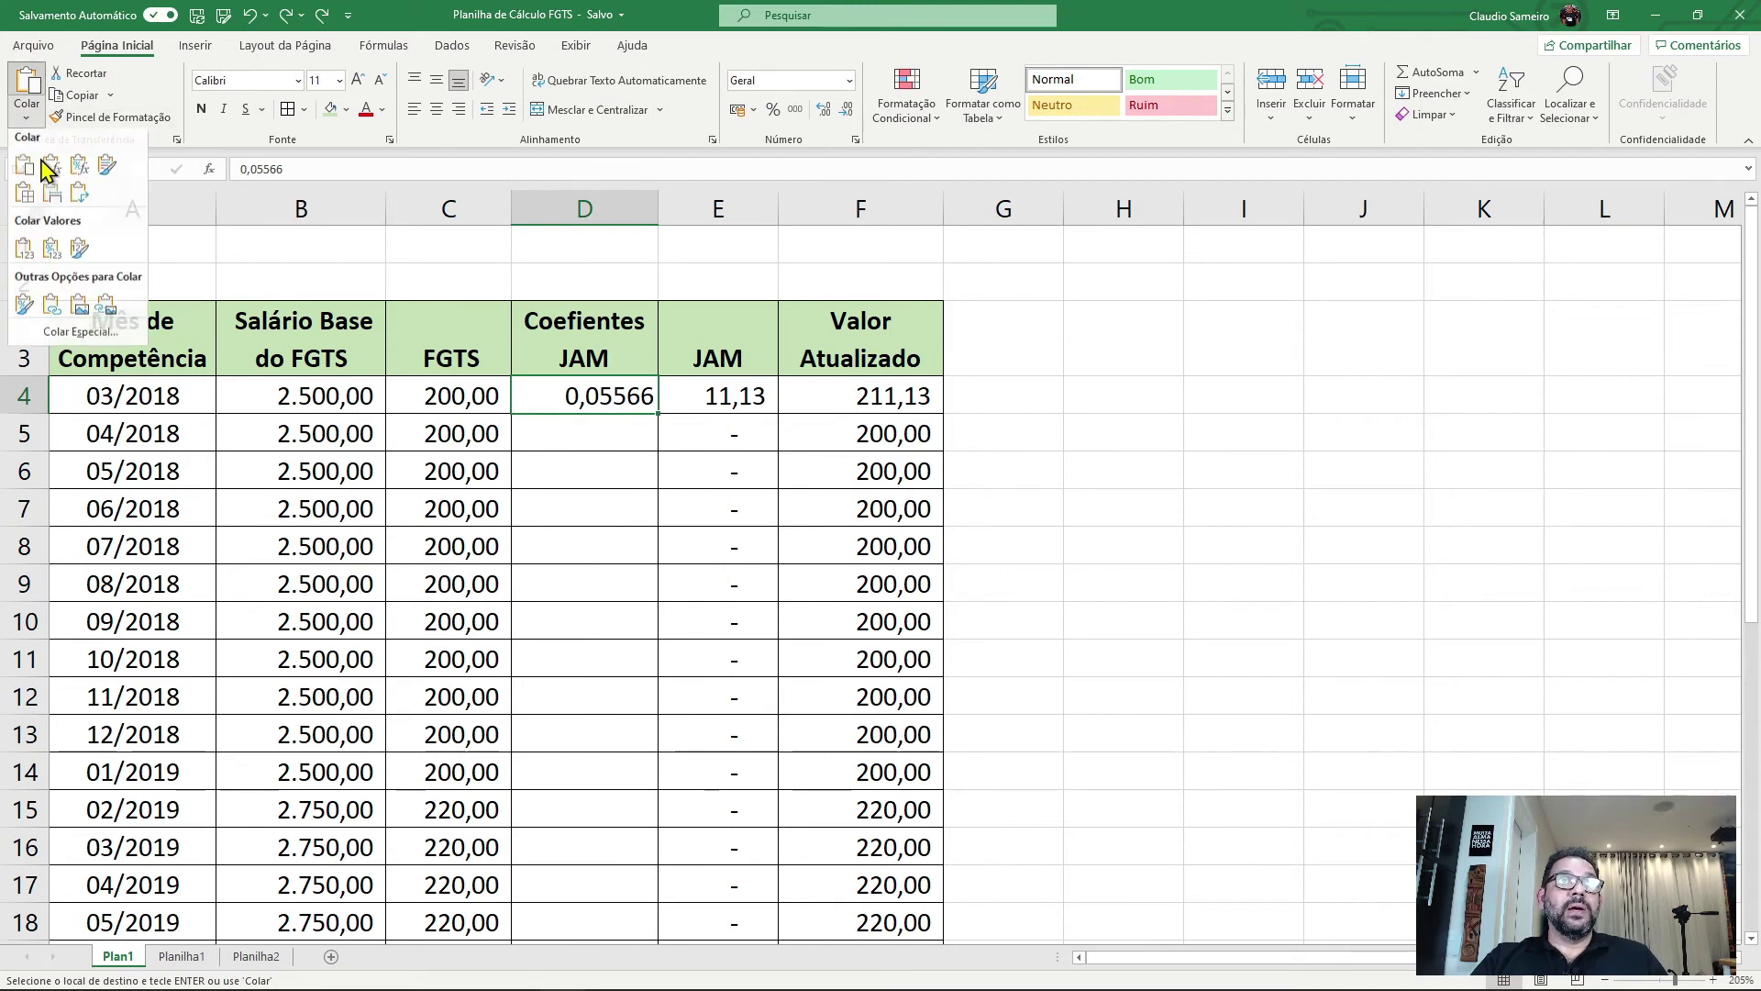
pyautogui.click(25, 251)
pyautogui.click(1234, 432)
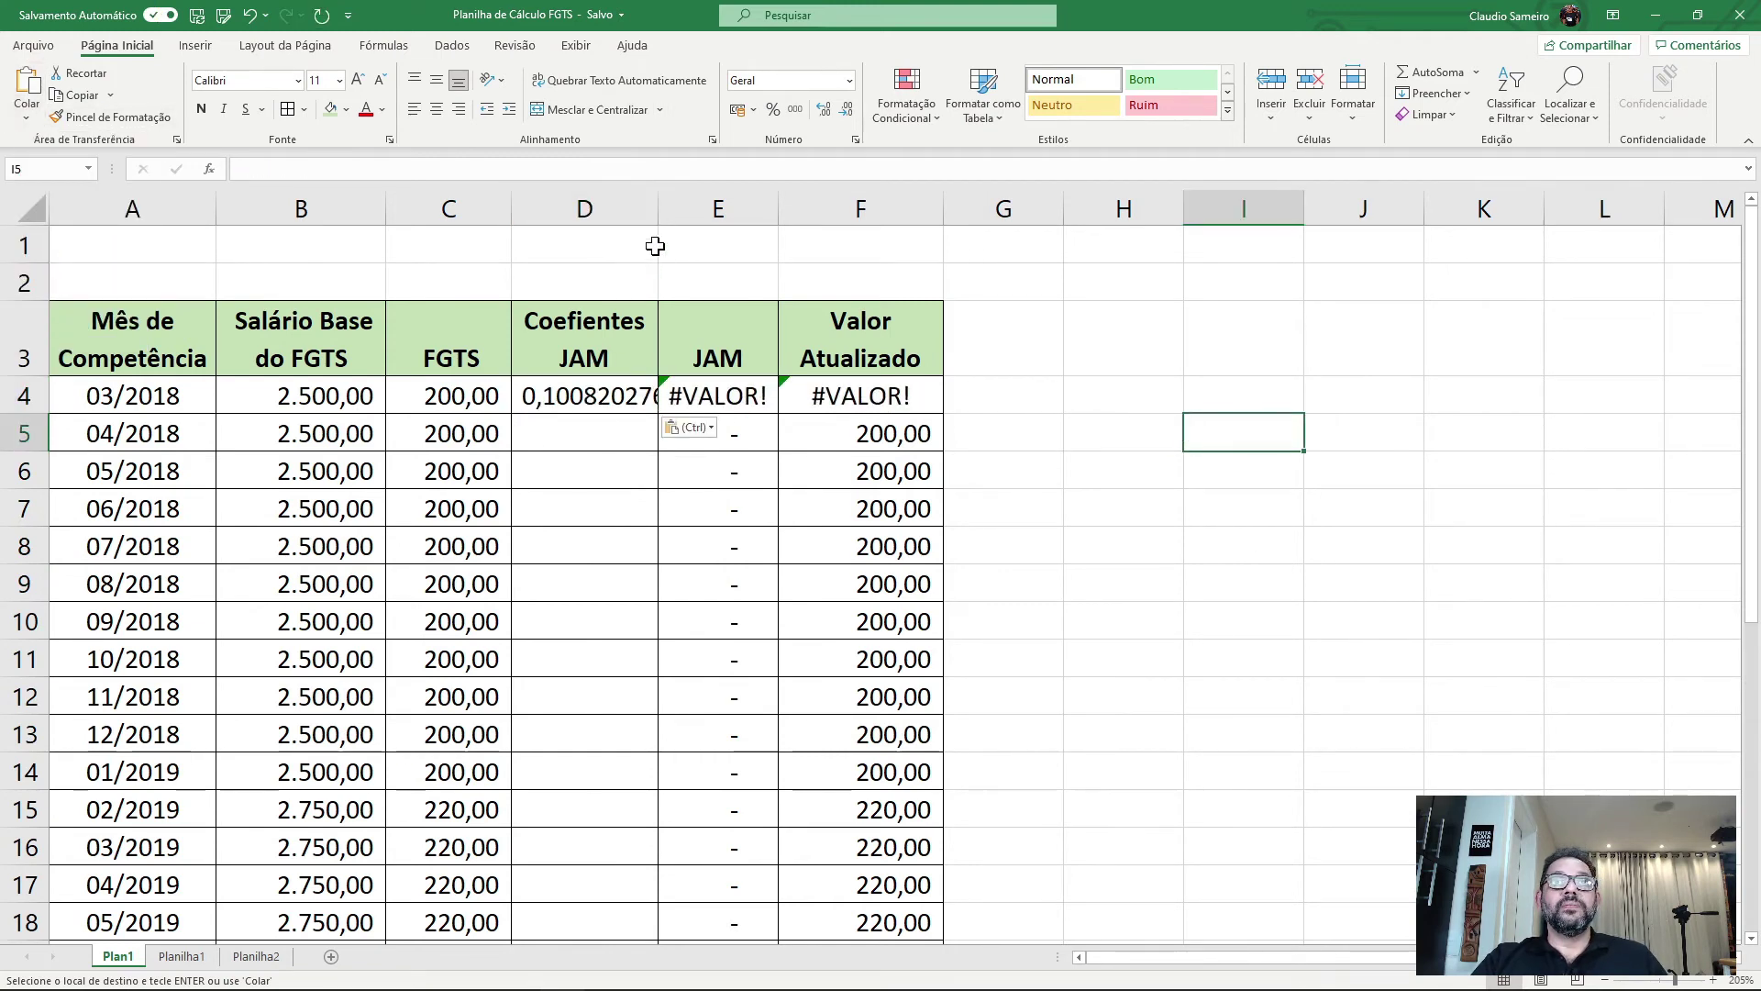
pyautogui.doubleClick(659, 220)
pyautogui.click(1135, 334)
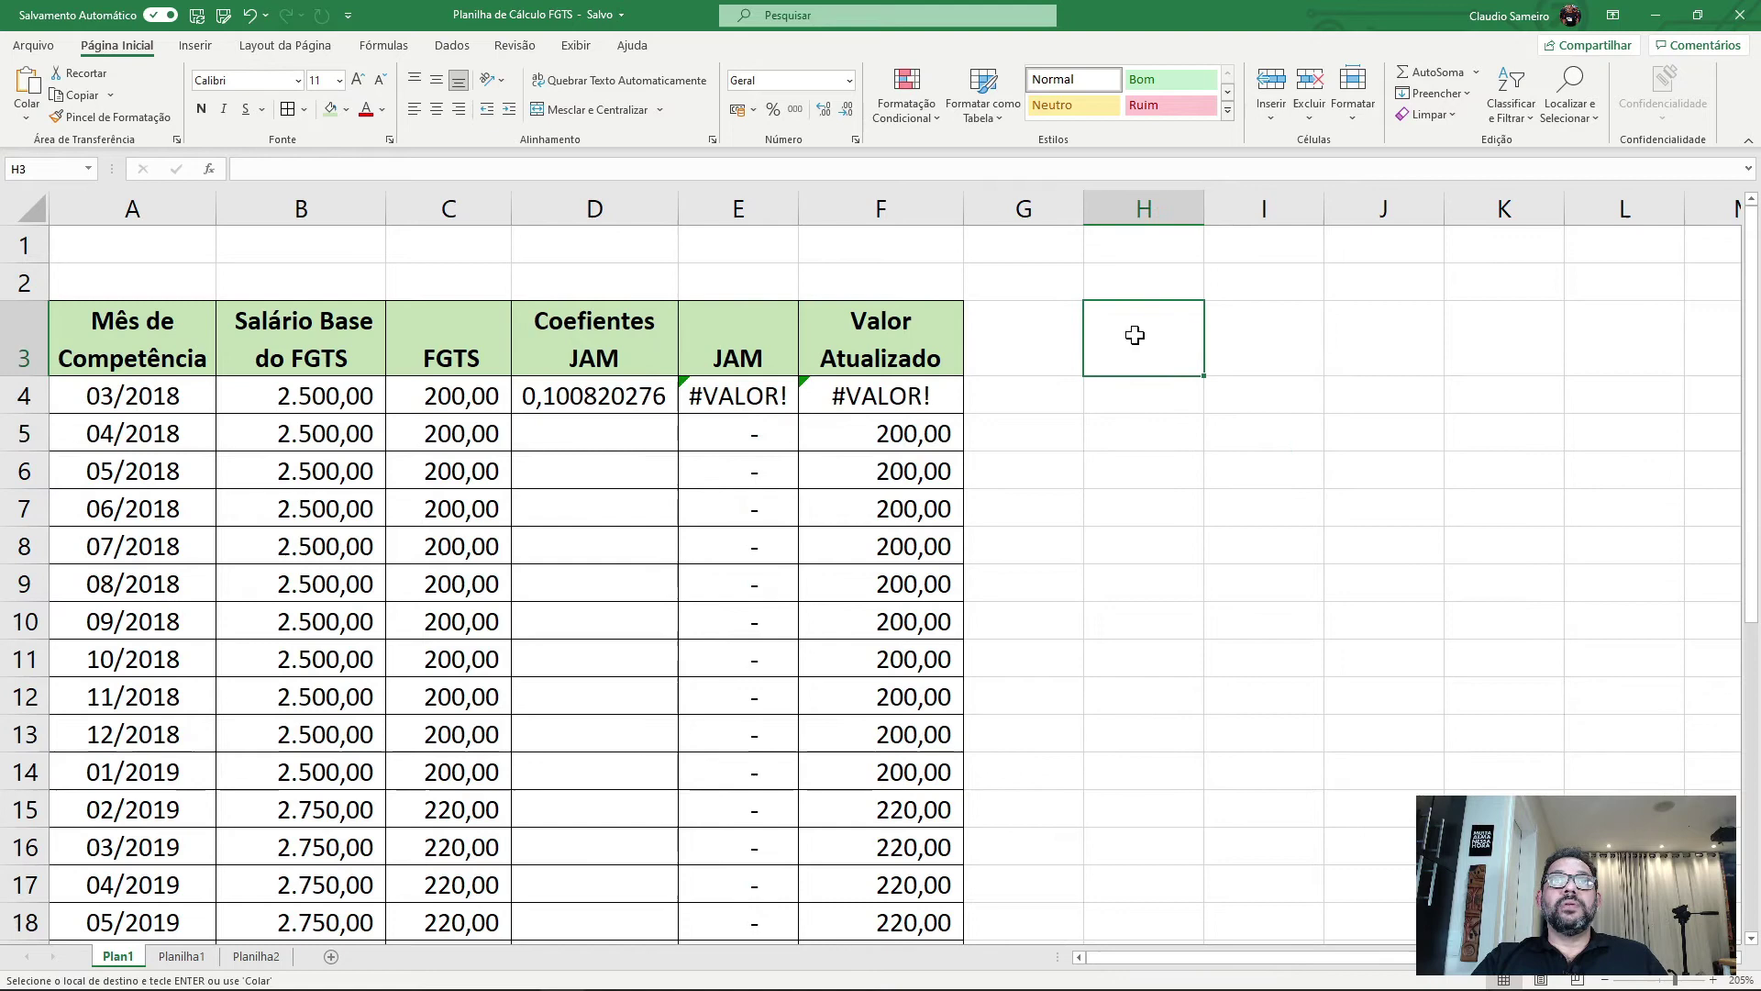
# - Check the JAM formula in E4 and delete the blank character in front of the coefficient in D4
pyautogui.click(761, 390)
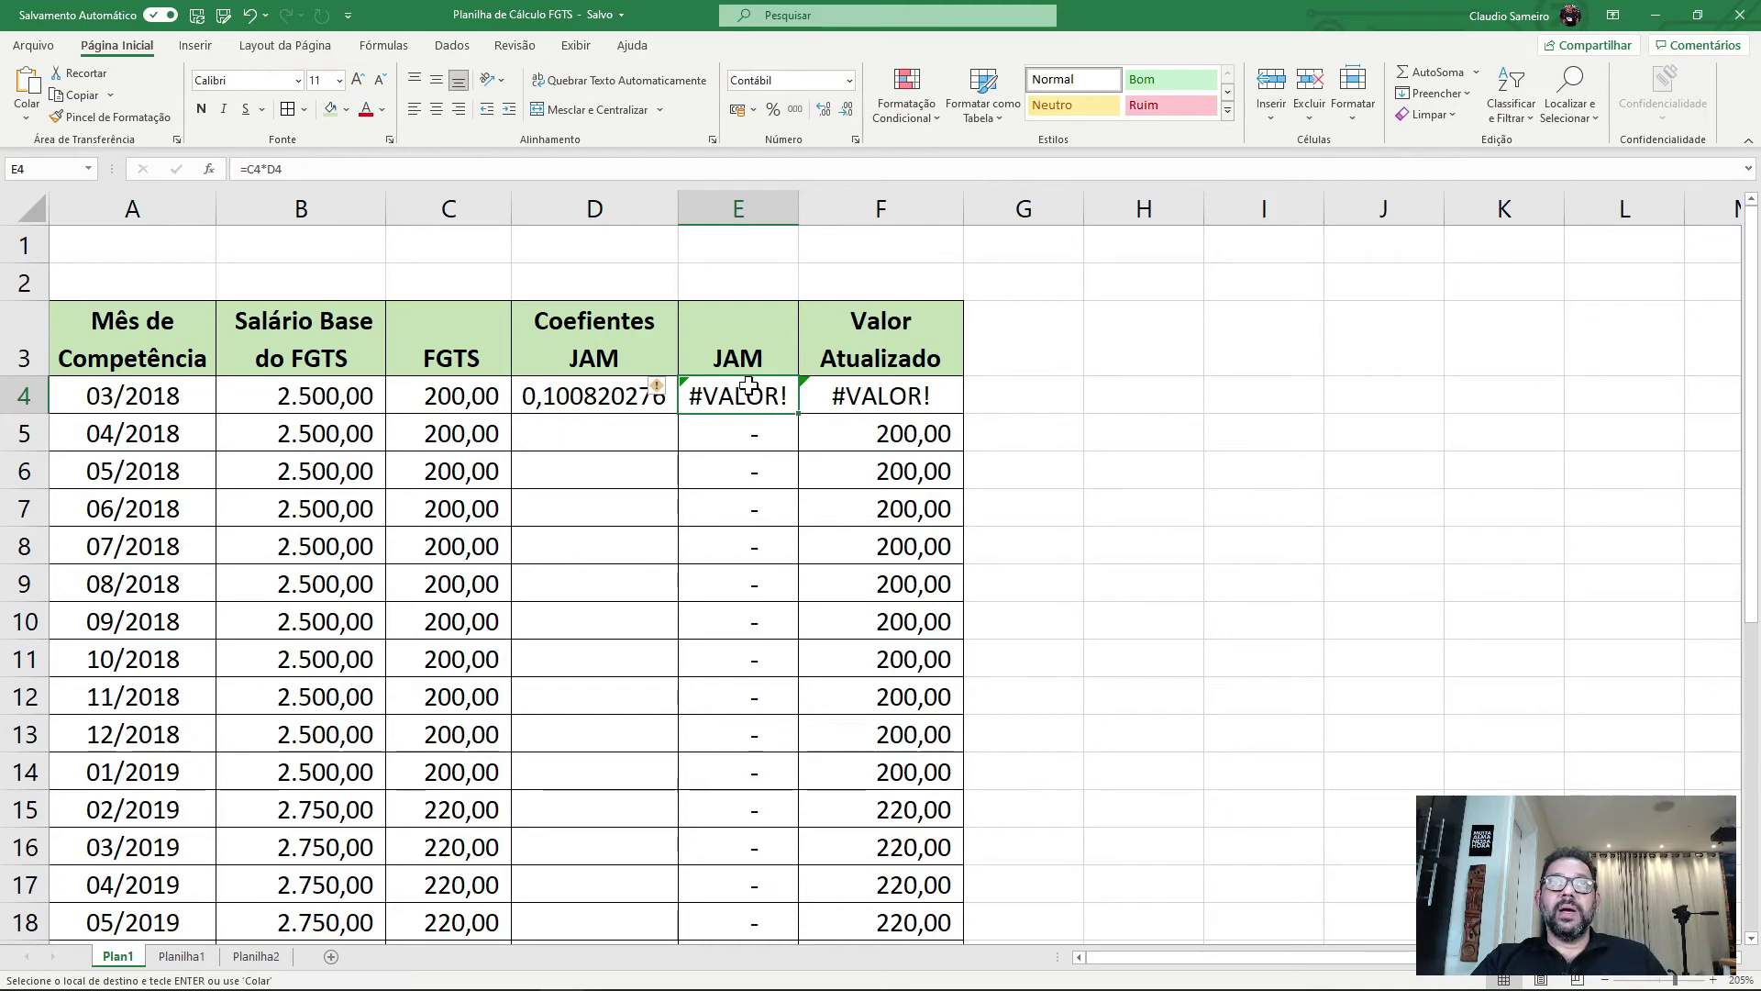
pyautogui.click(588, 397)
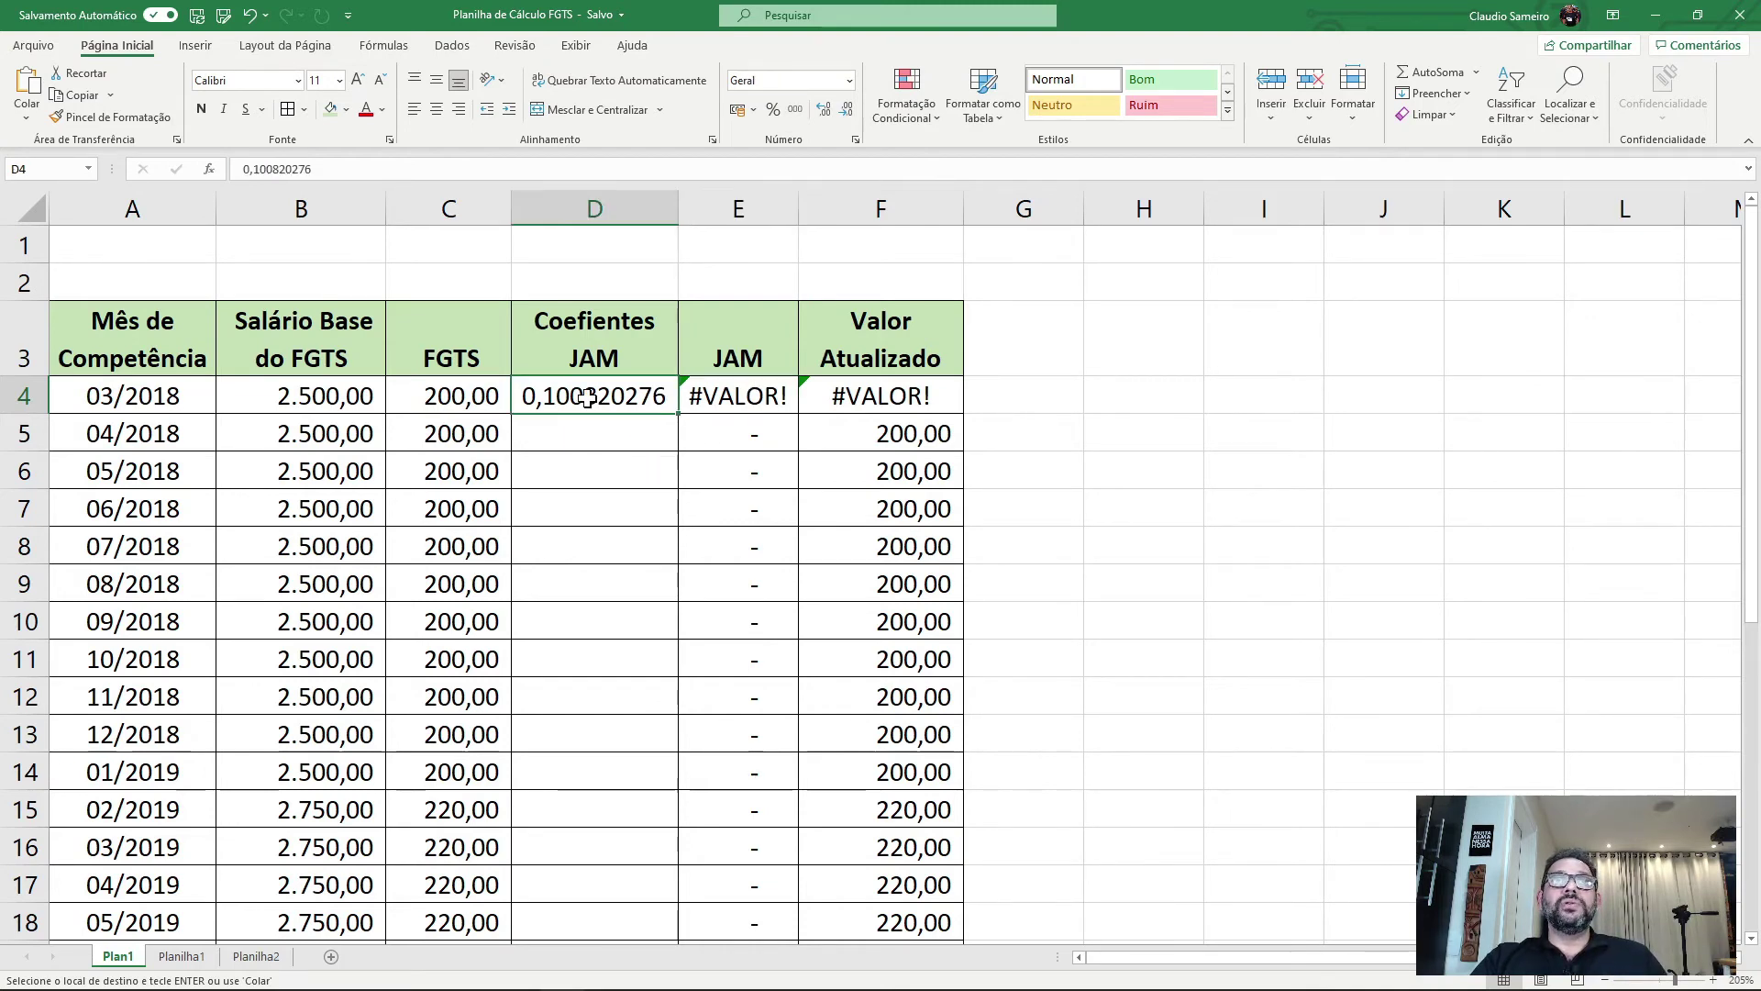
pyautogui.click(426, 170)
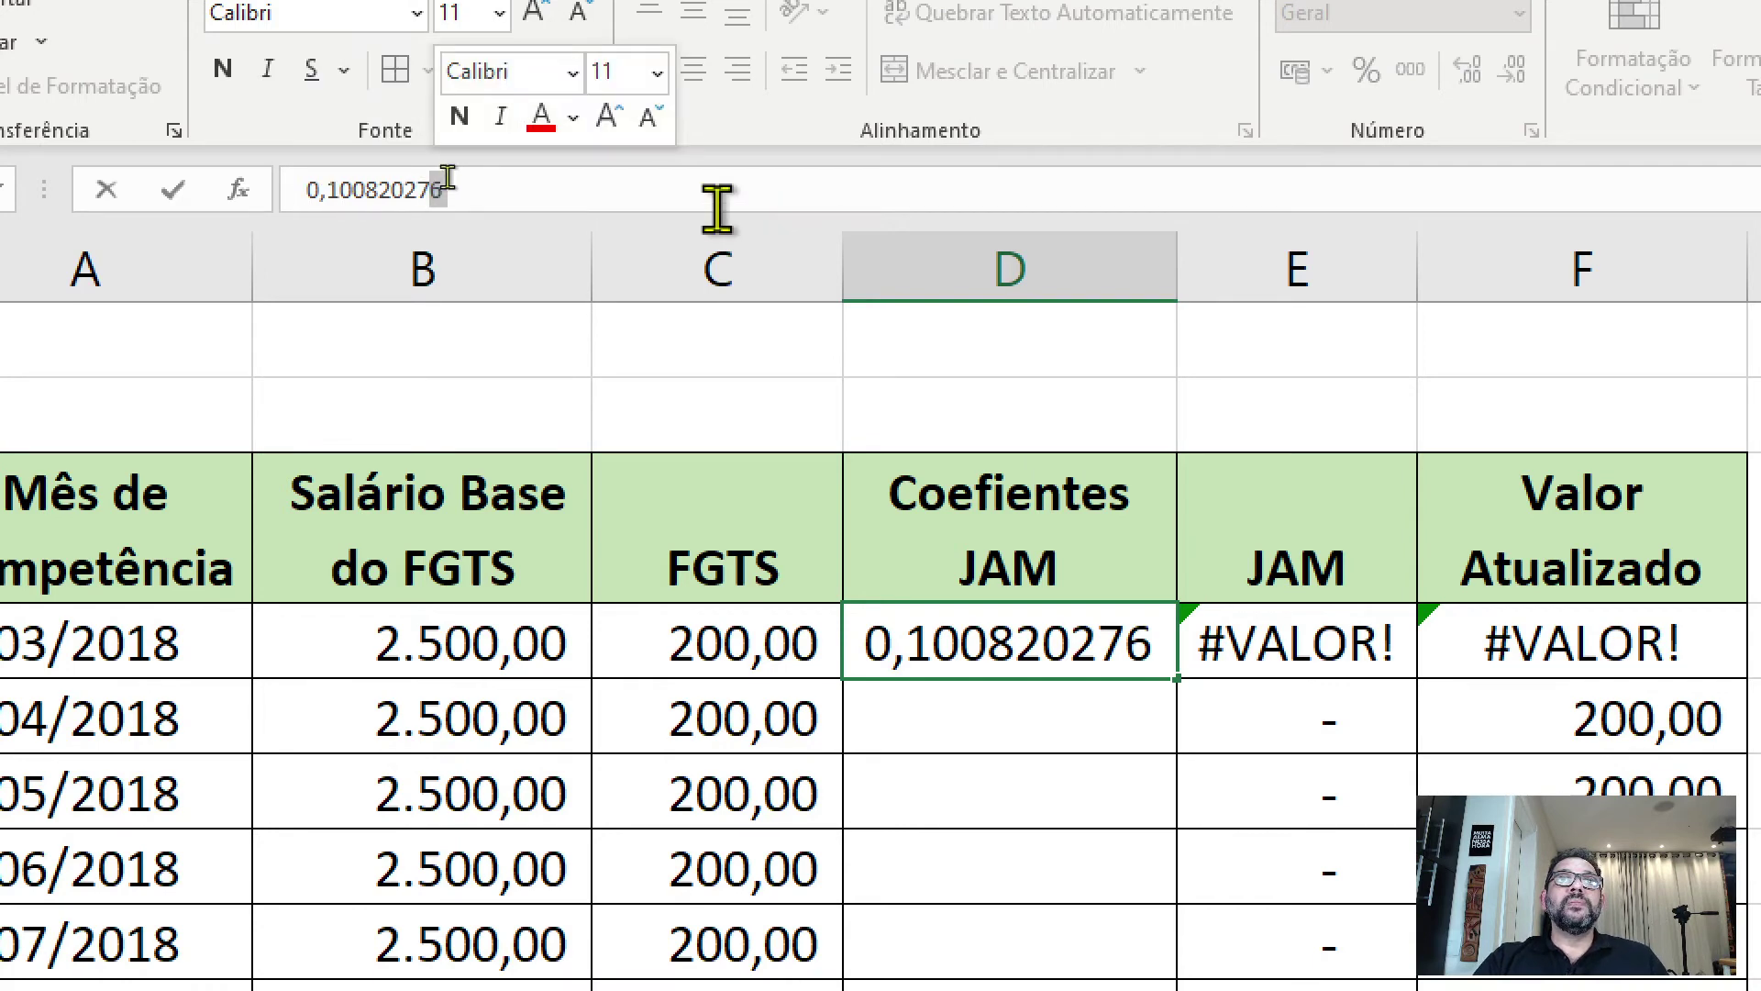
pyautogui.click(380, 190)
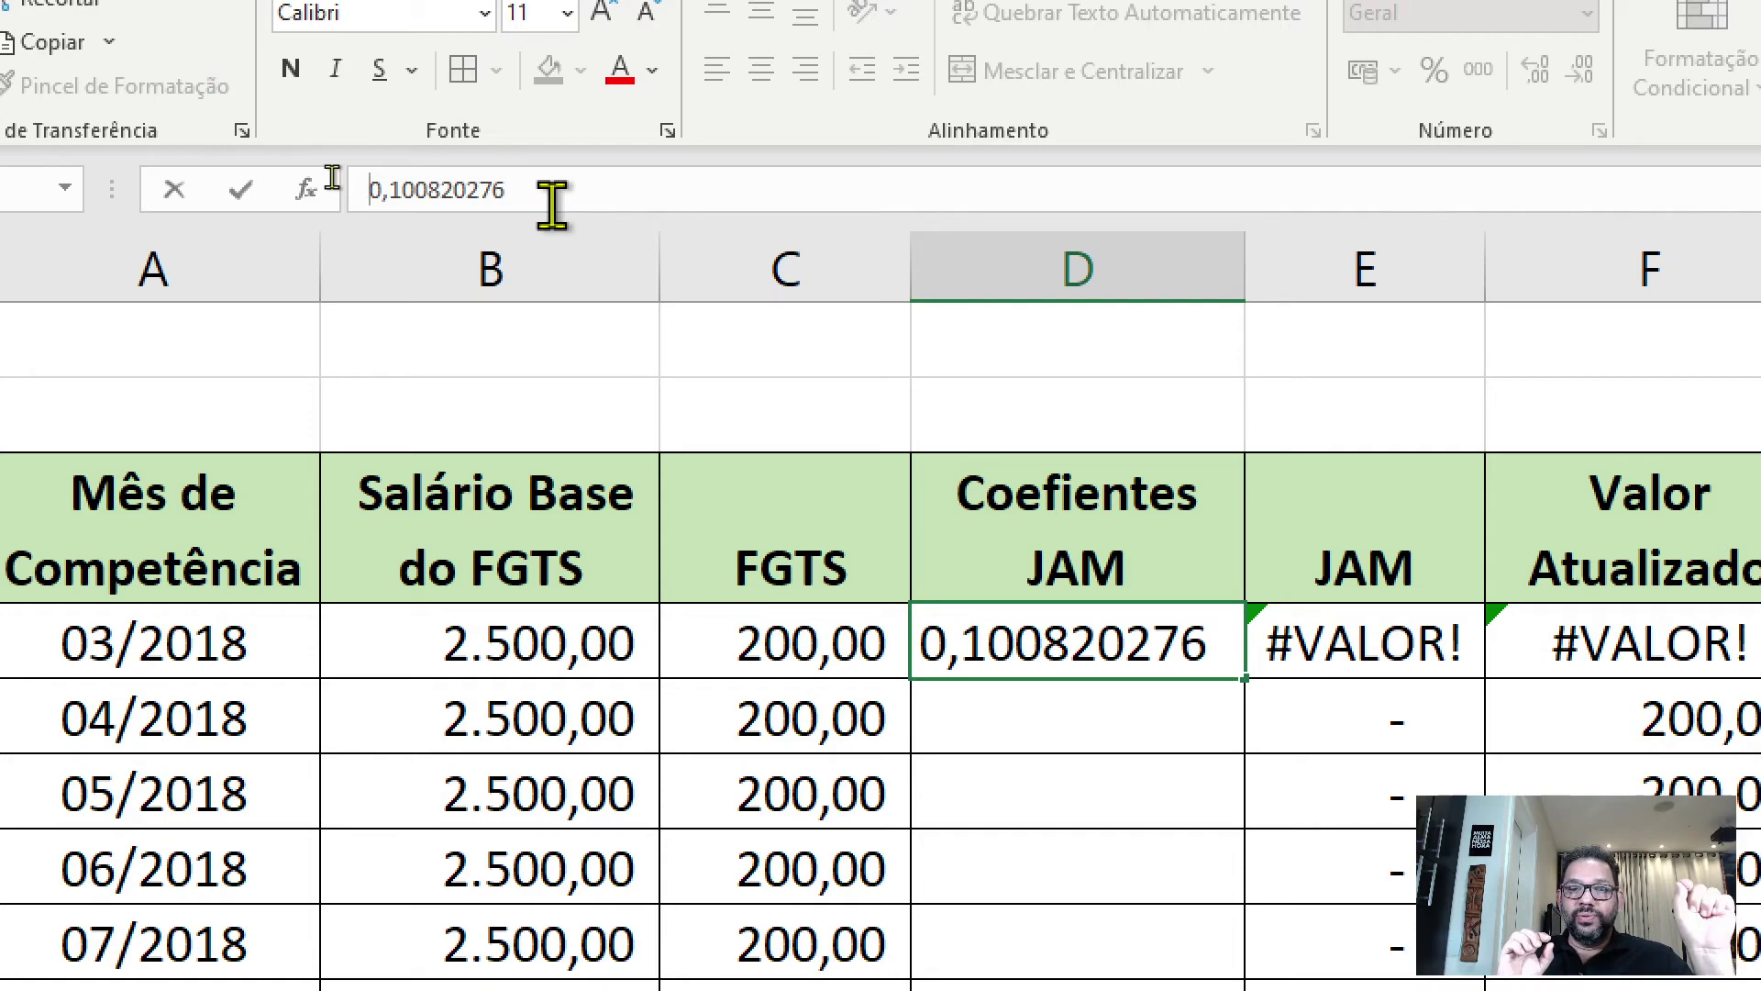
pyautogui.press('Return')
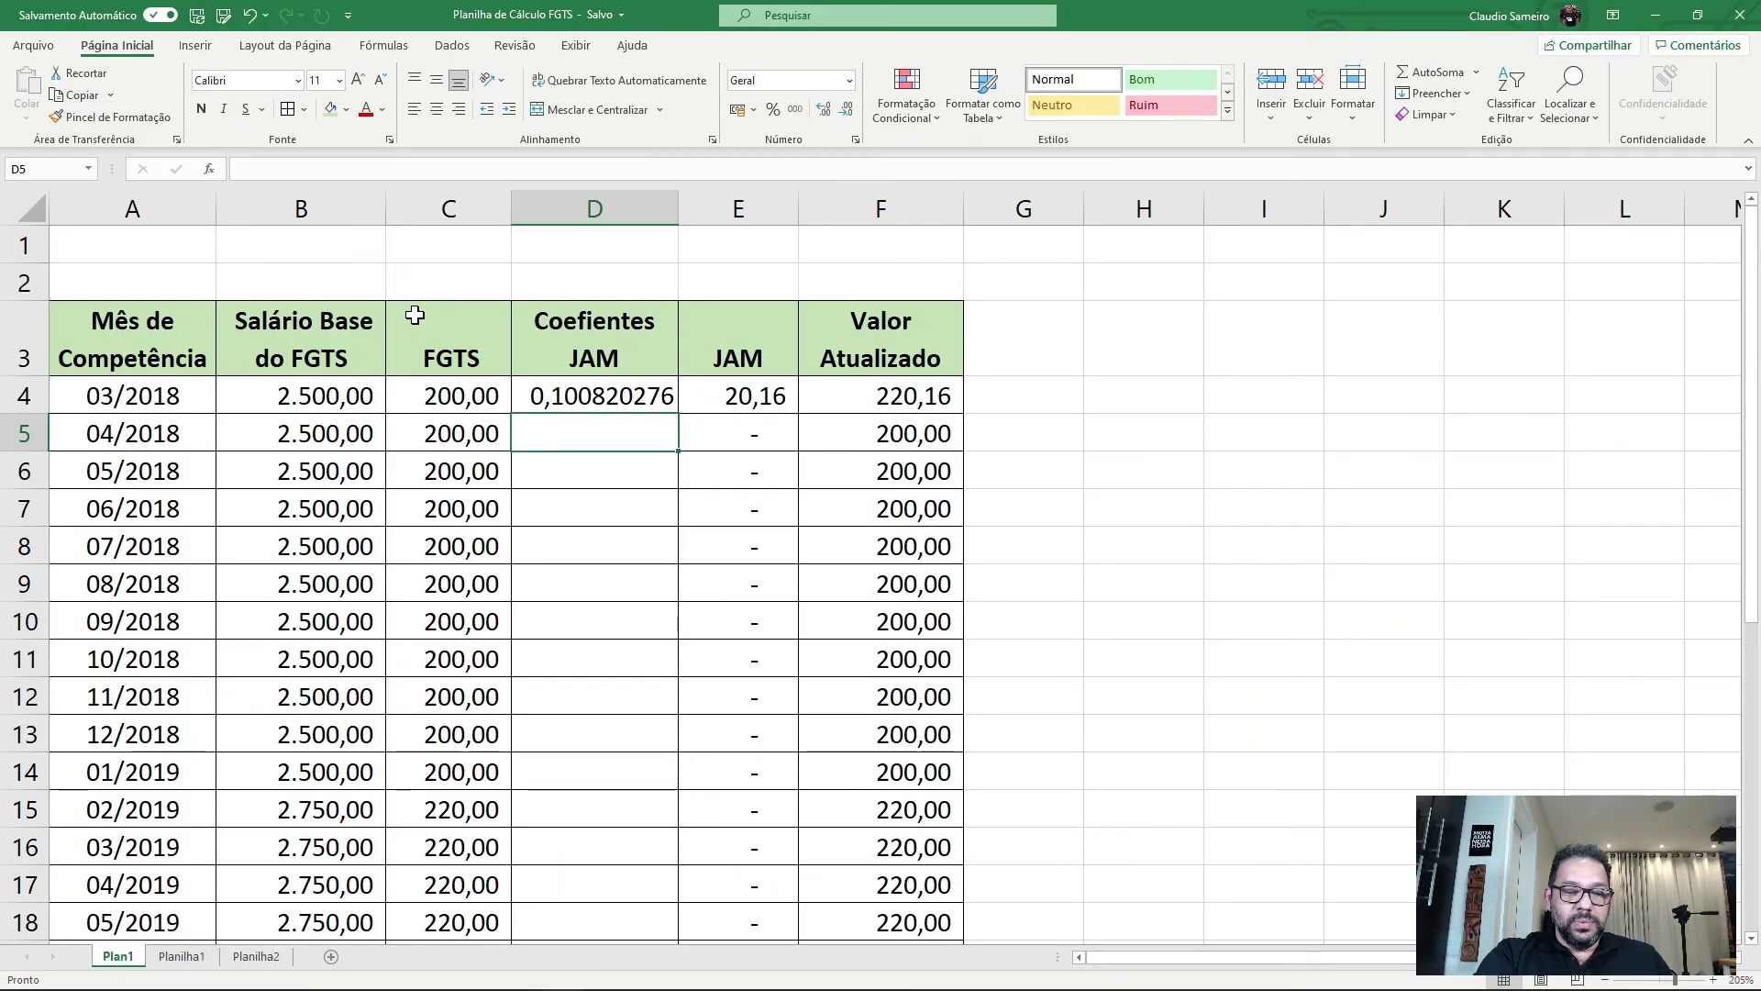
pyautogui.press('Up')
pyautogui.press('Right')
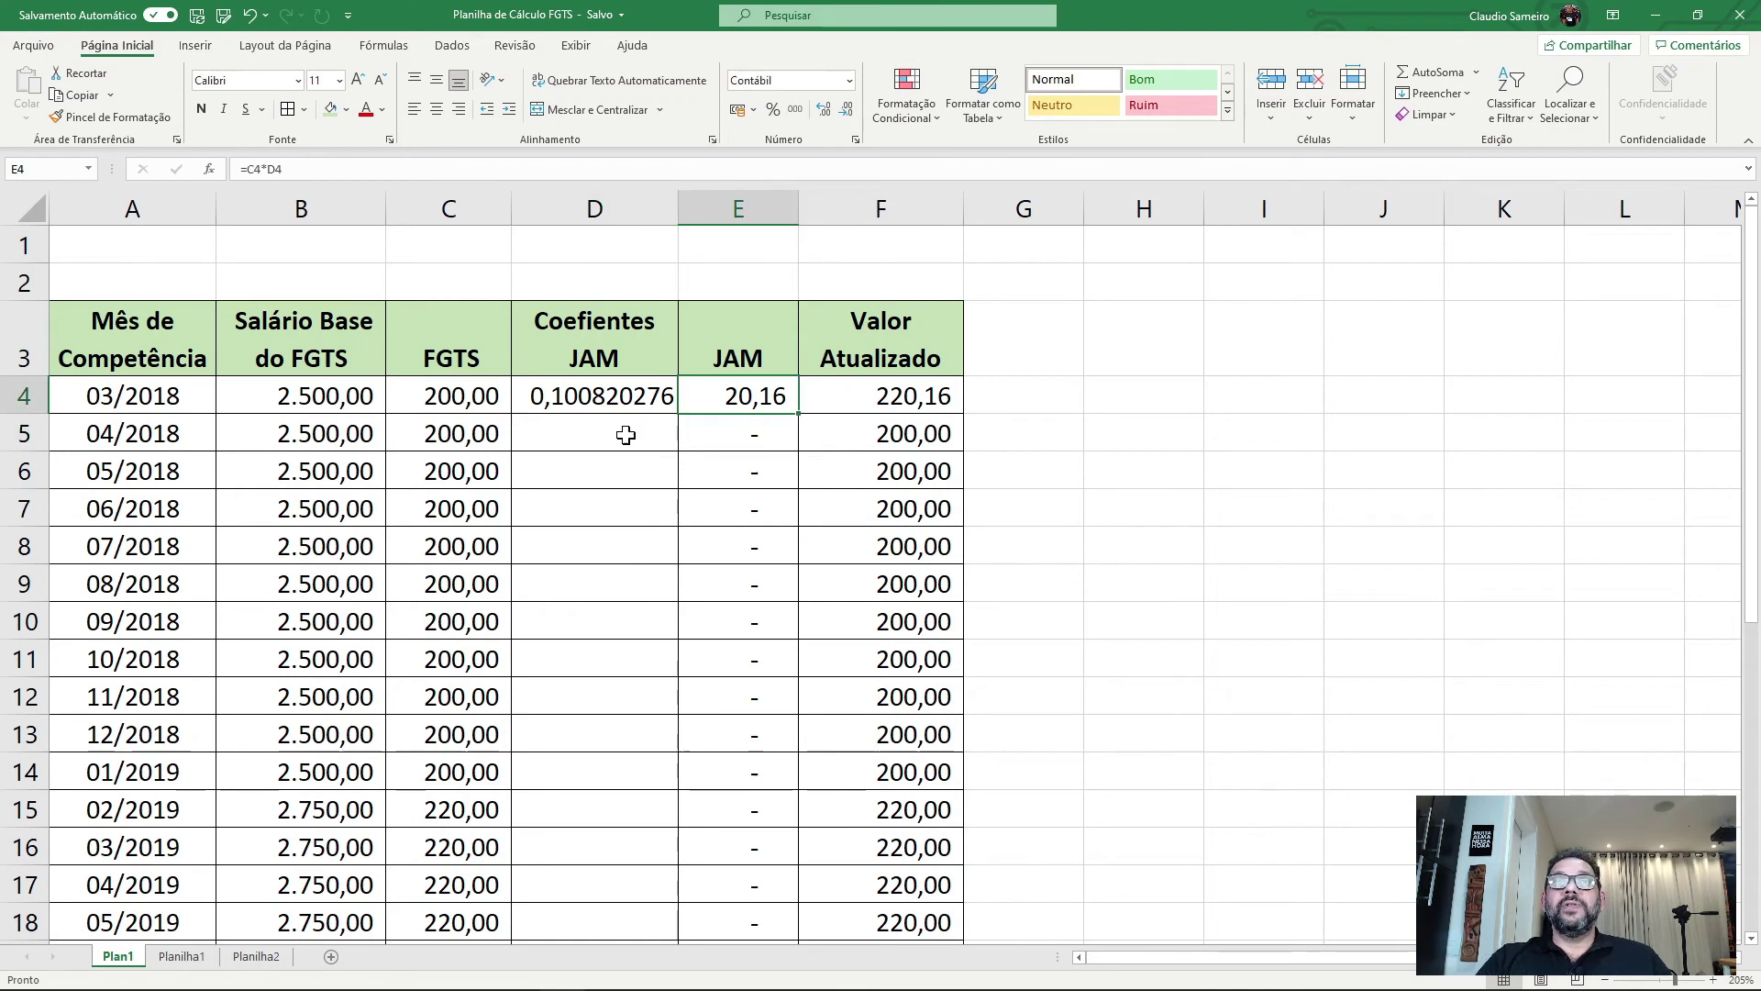
pyautogui.click(633, 399)
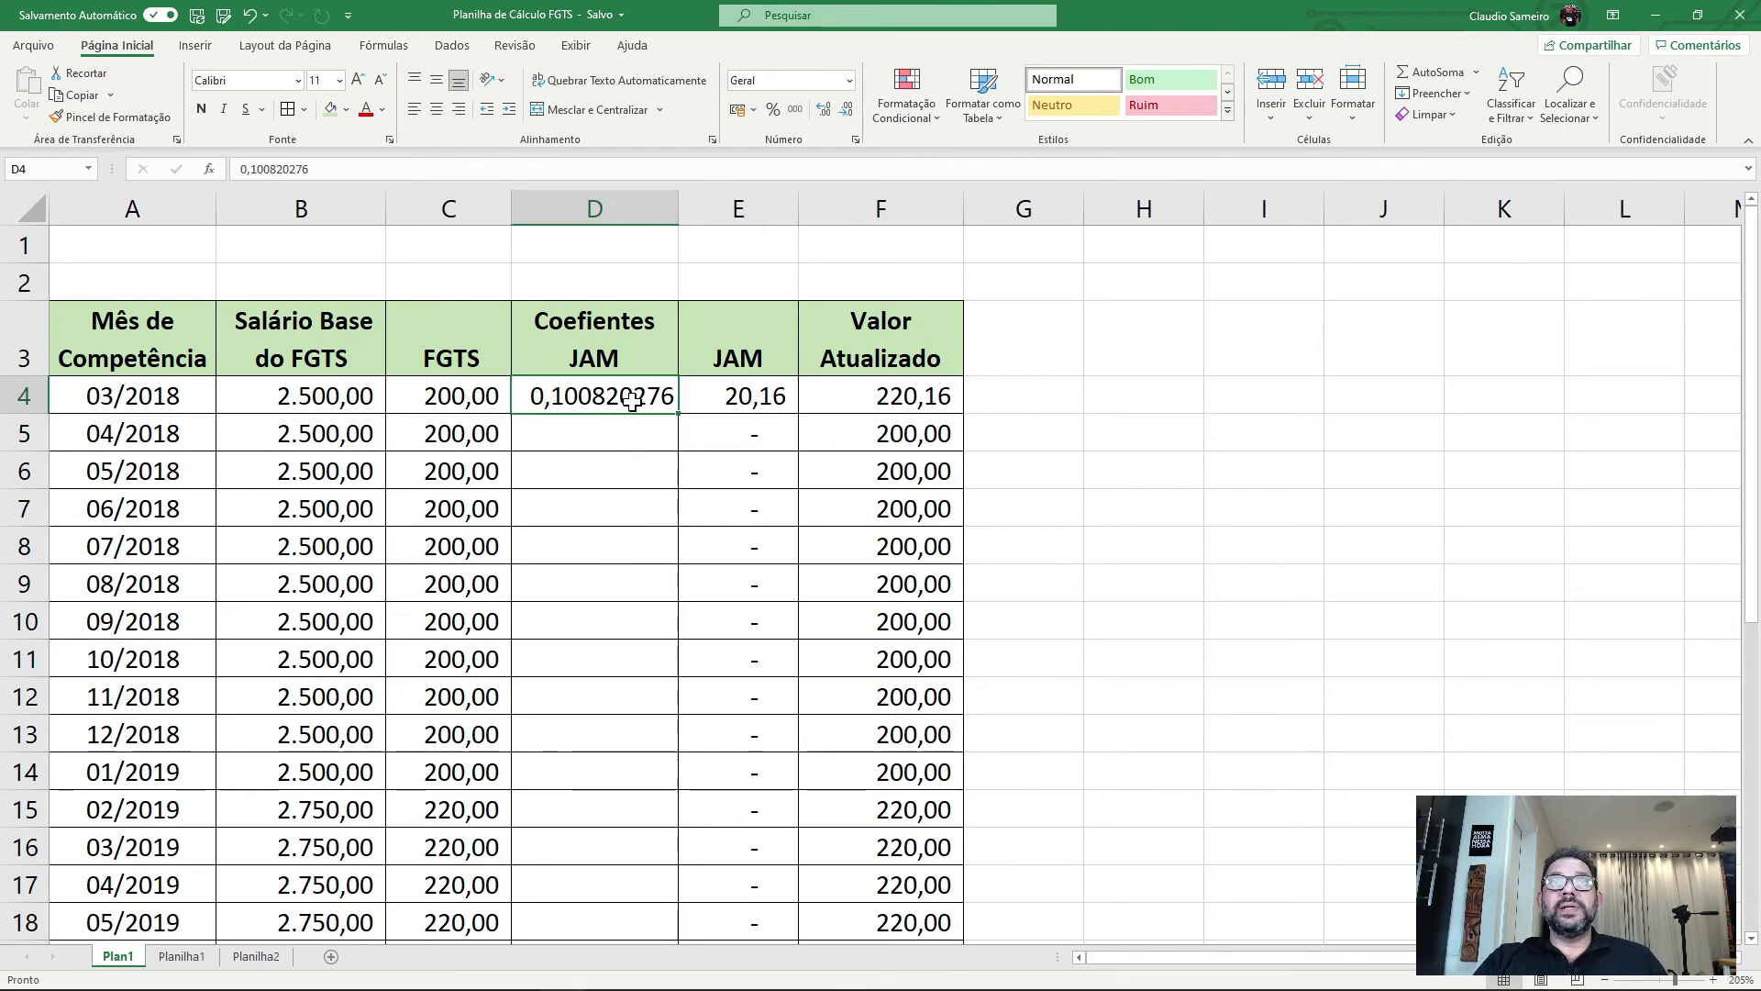
# - Copy the mar/18 to jul/20 coefficients in B1:B29 of the Planilha2 sheet
pyautogui.click(251, 957)
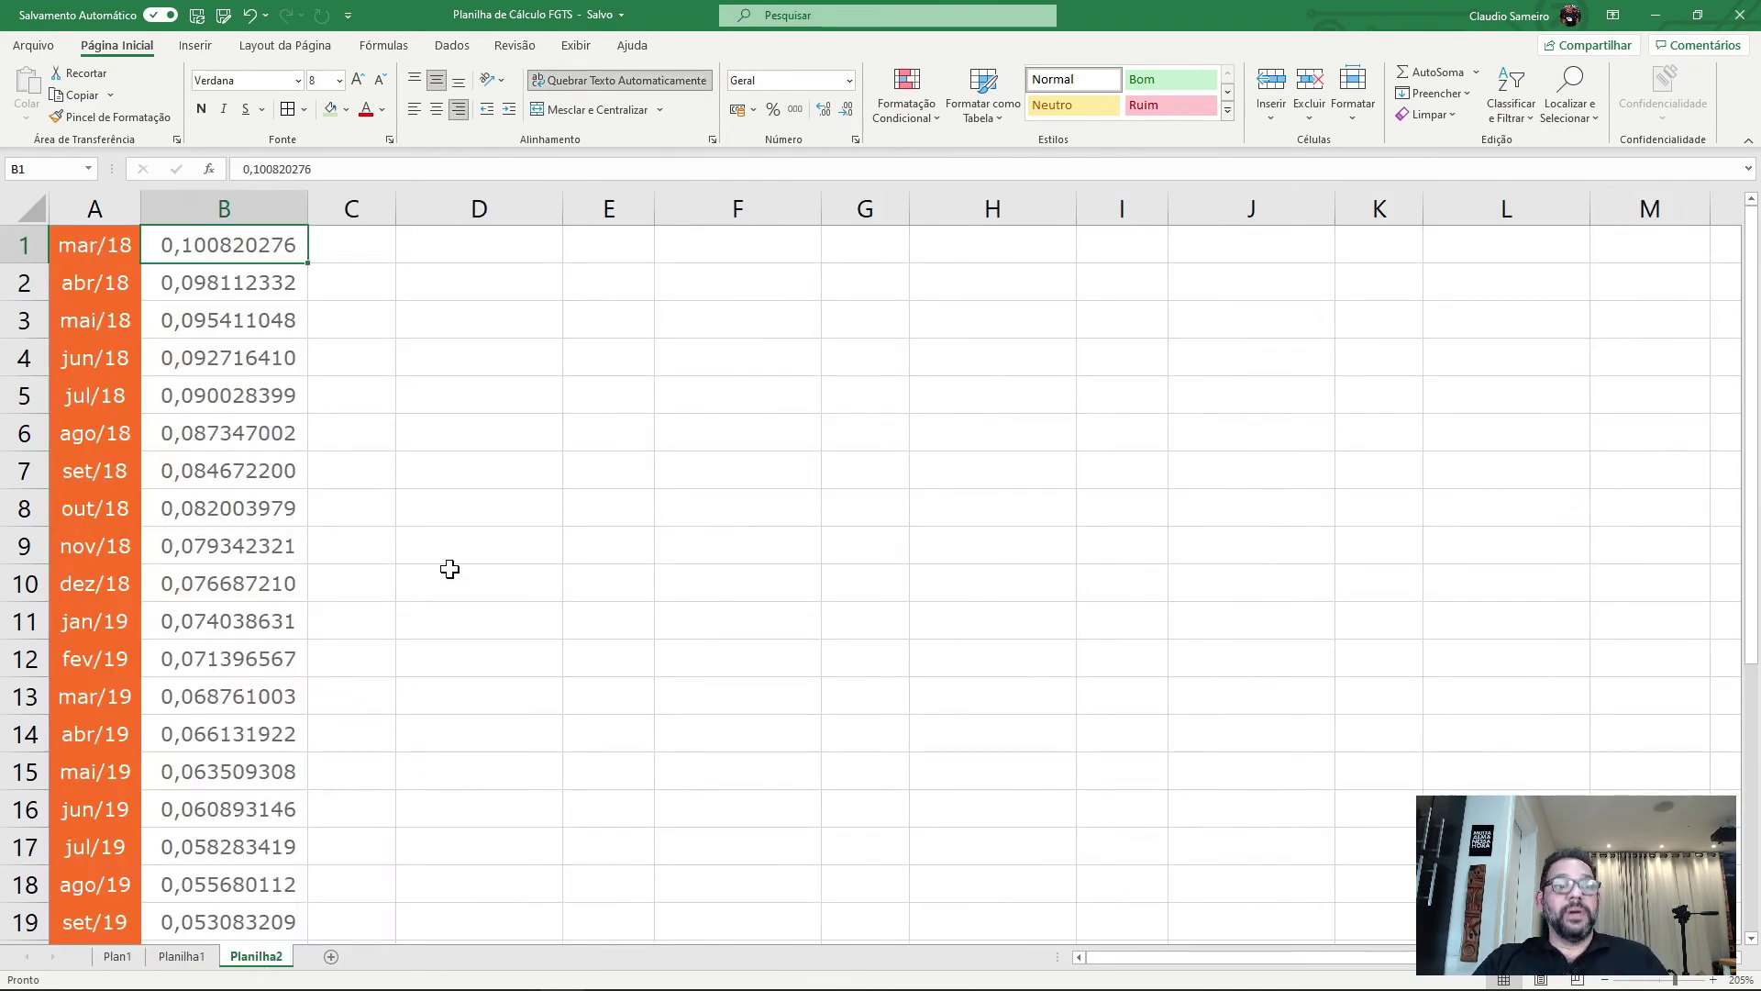
pyautogui.keyDown('ctrl'); pyautogui.scroll(-1, 449, 571); pyautogui.keyUp('ctrl')
pyautogui.keyDown('ctrl'); pyautogui.scroll(-2, 445, 583); pyautogui.keyUp('ctrl')
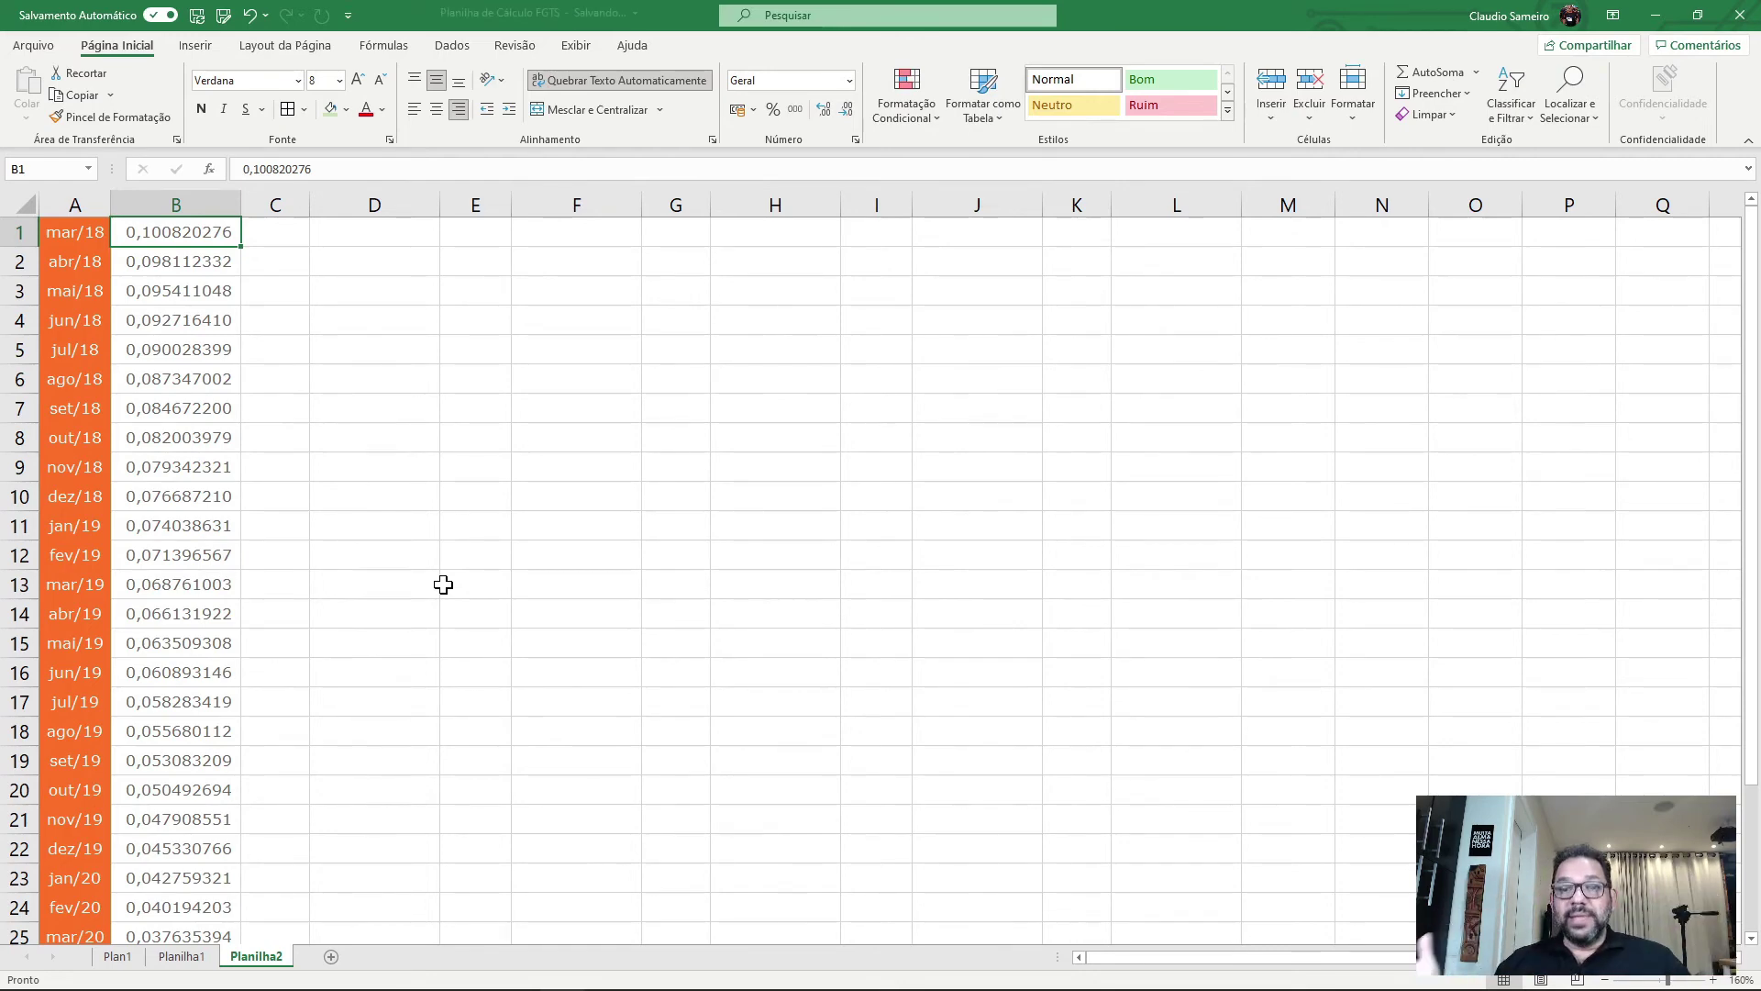
pyautogui.click(412, 520)
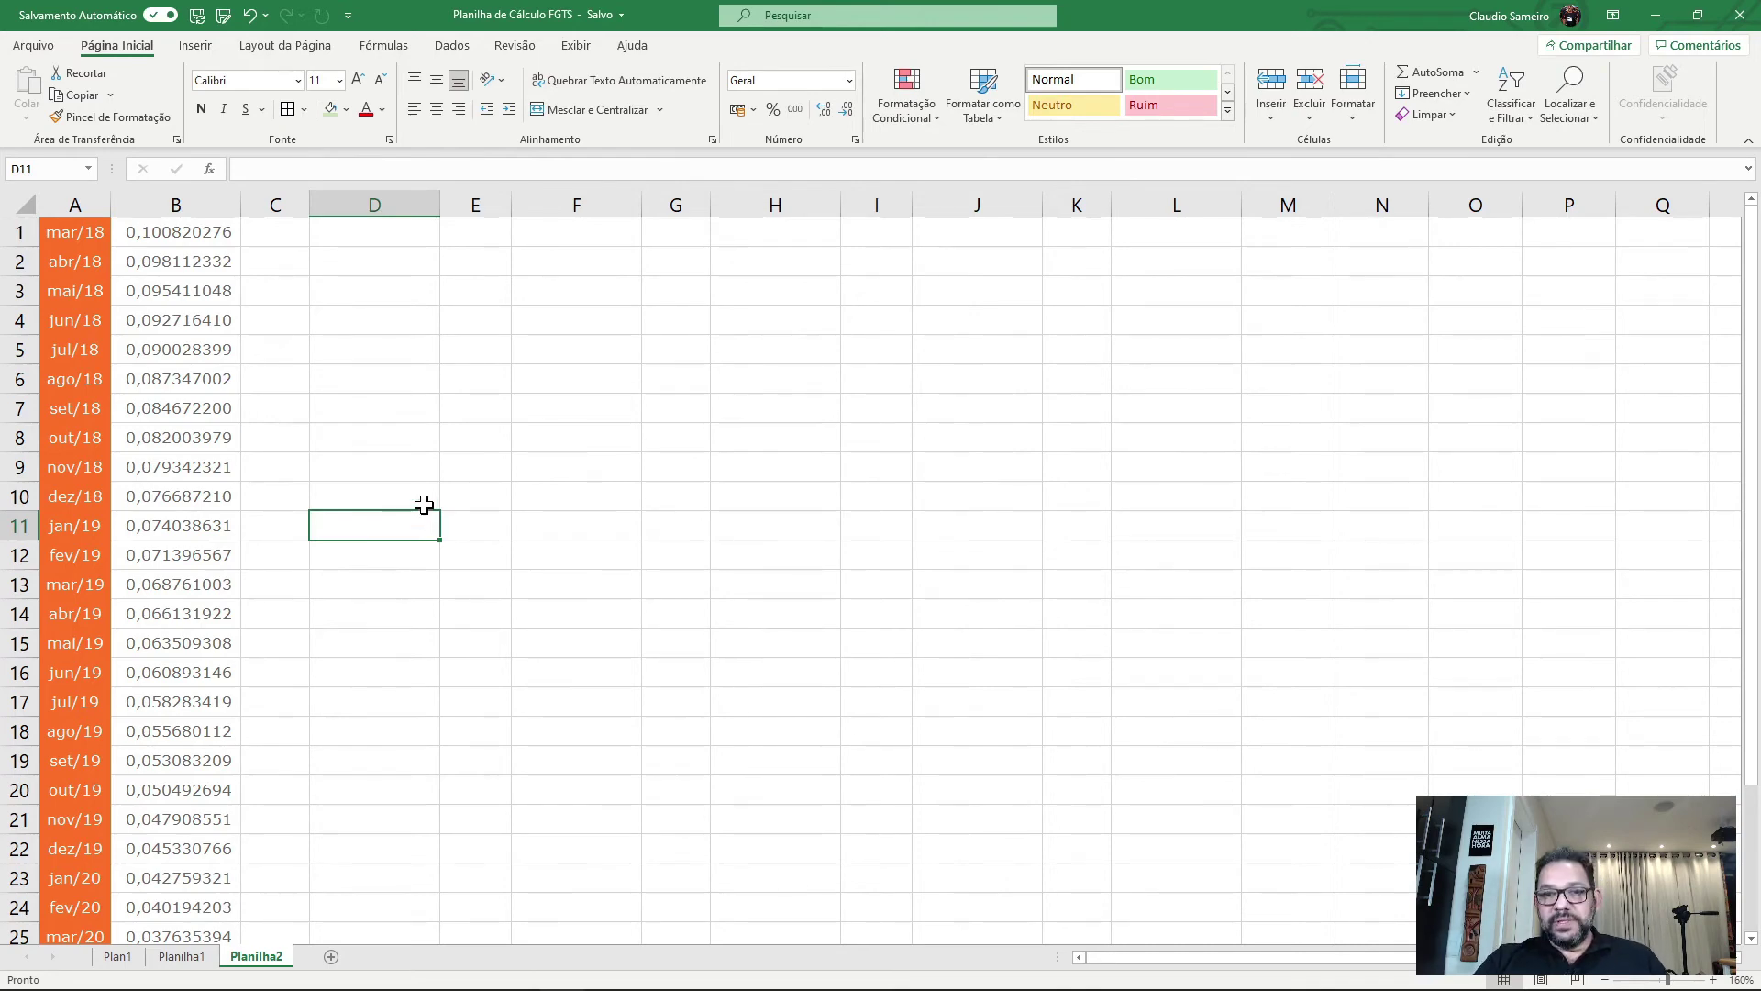
pyautogui.click(391, 375)
pyautogui.click(208, 235)
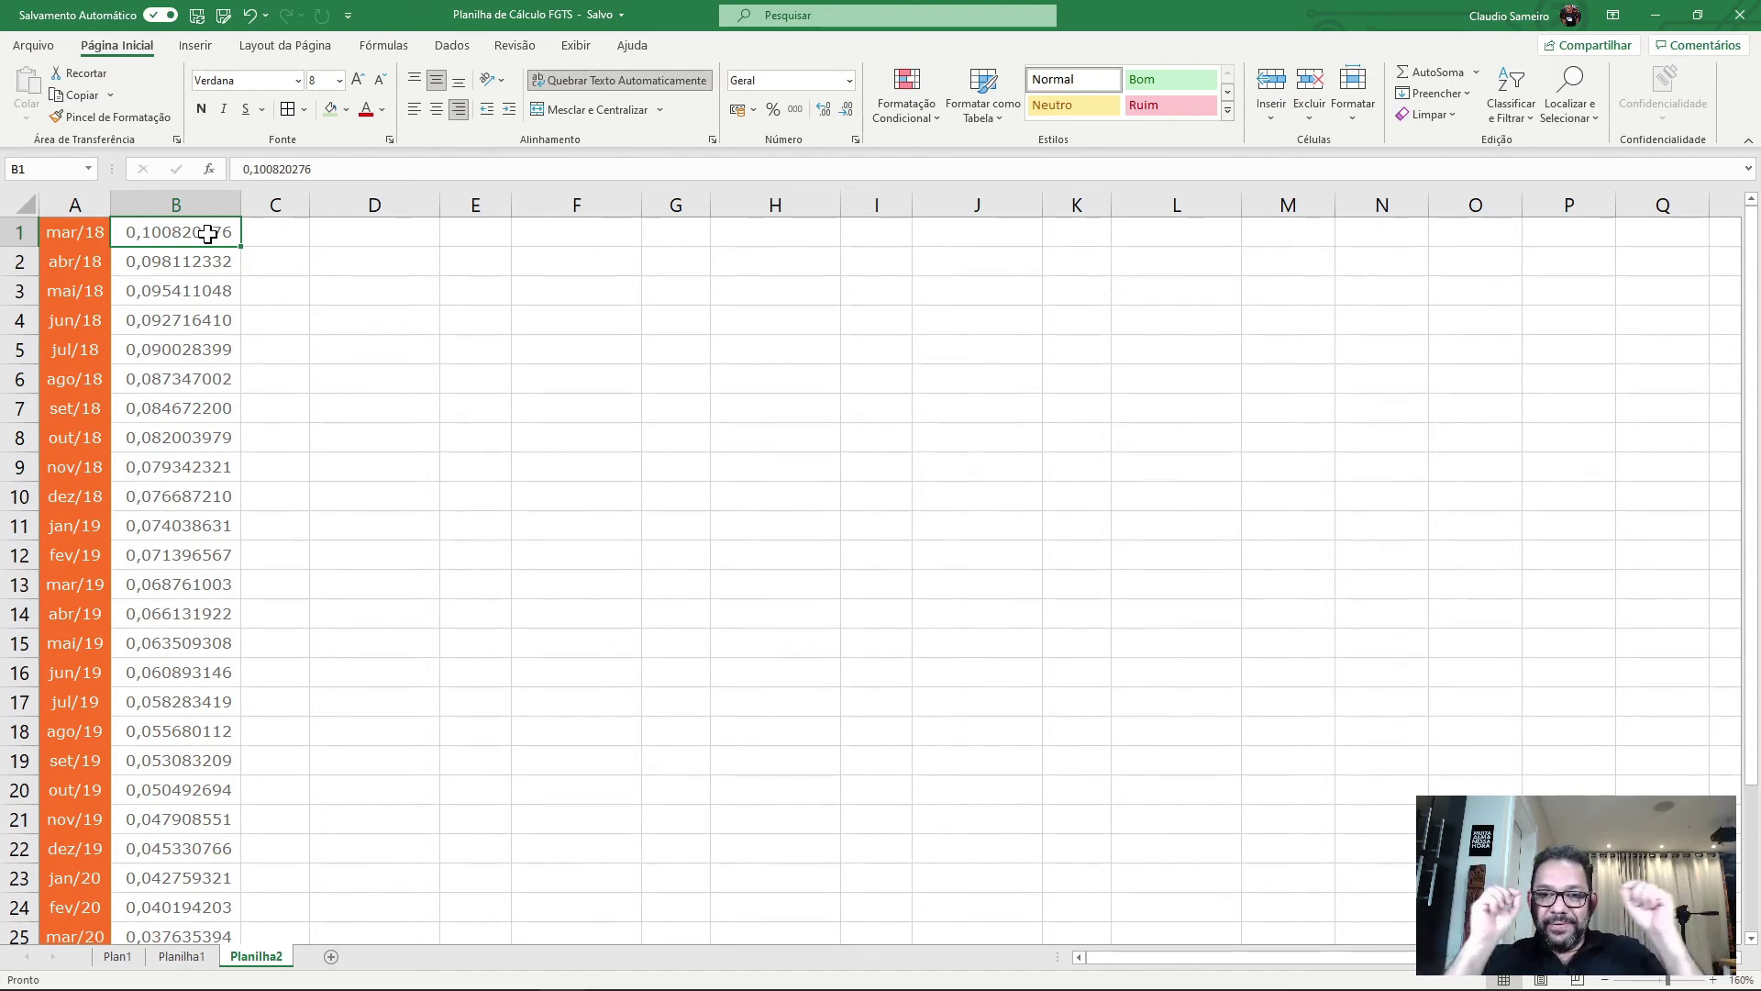
pyautogui.click(299, 431)
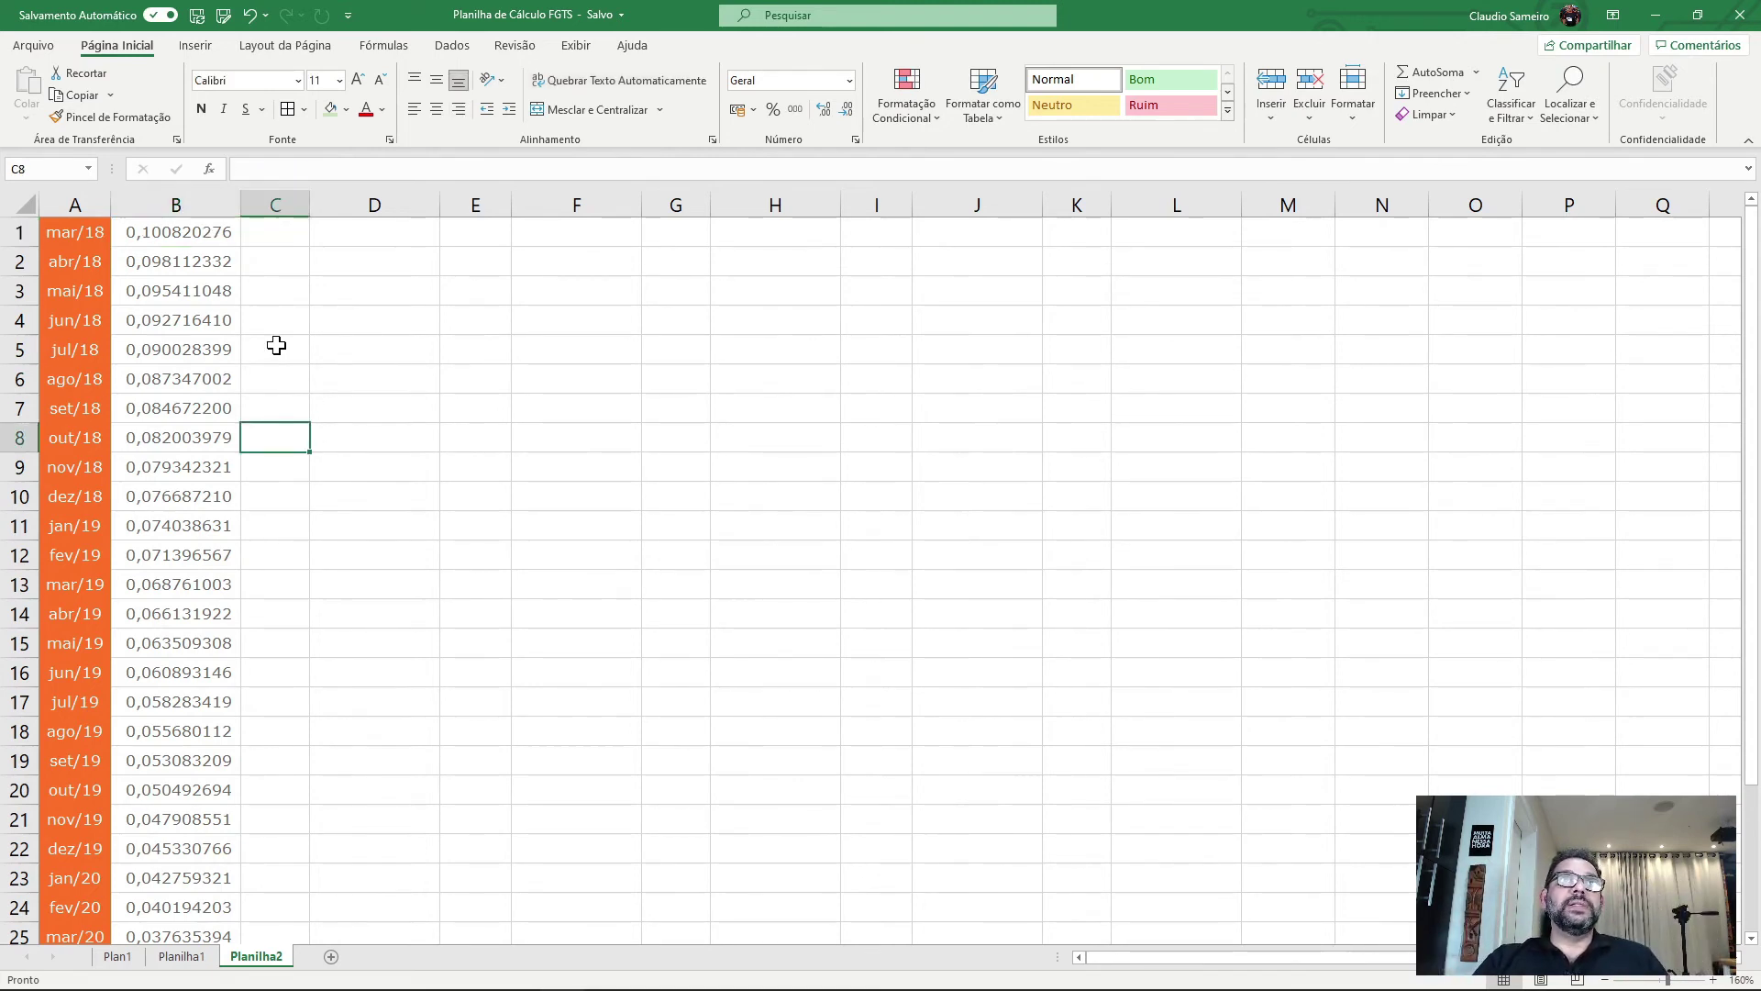
pyautogui.click(195, 238)
pyautogui.scroll(-8, 184, 244)
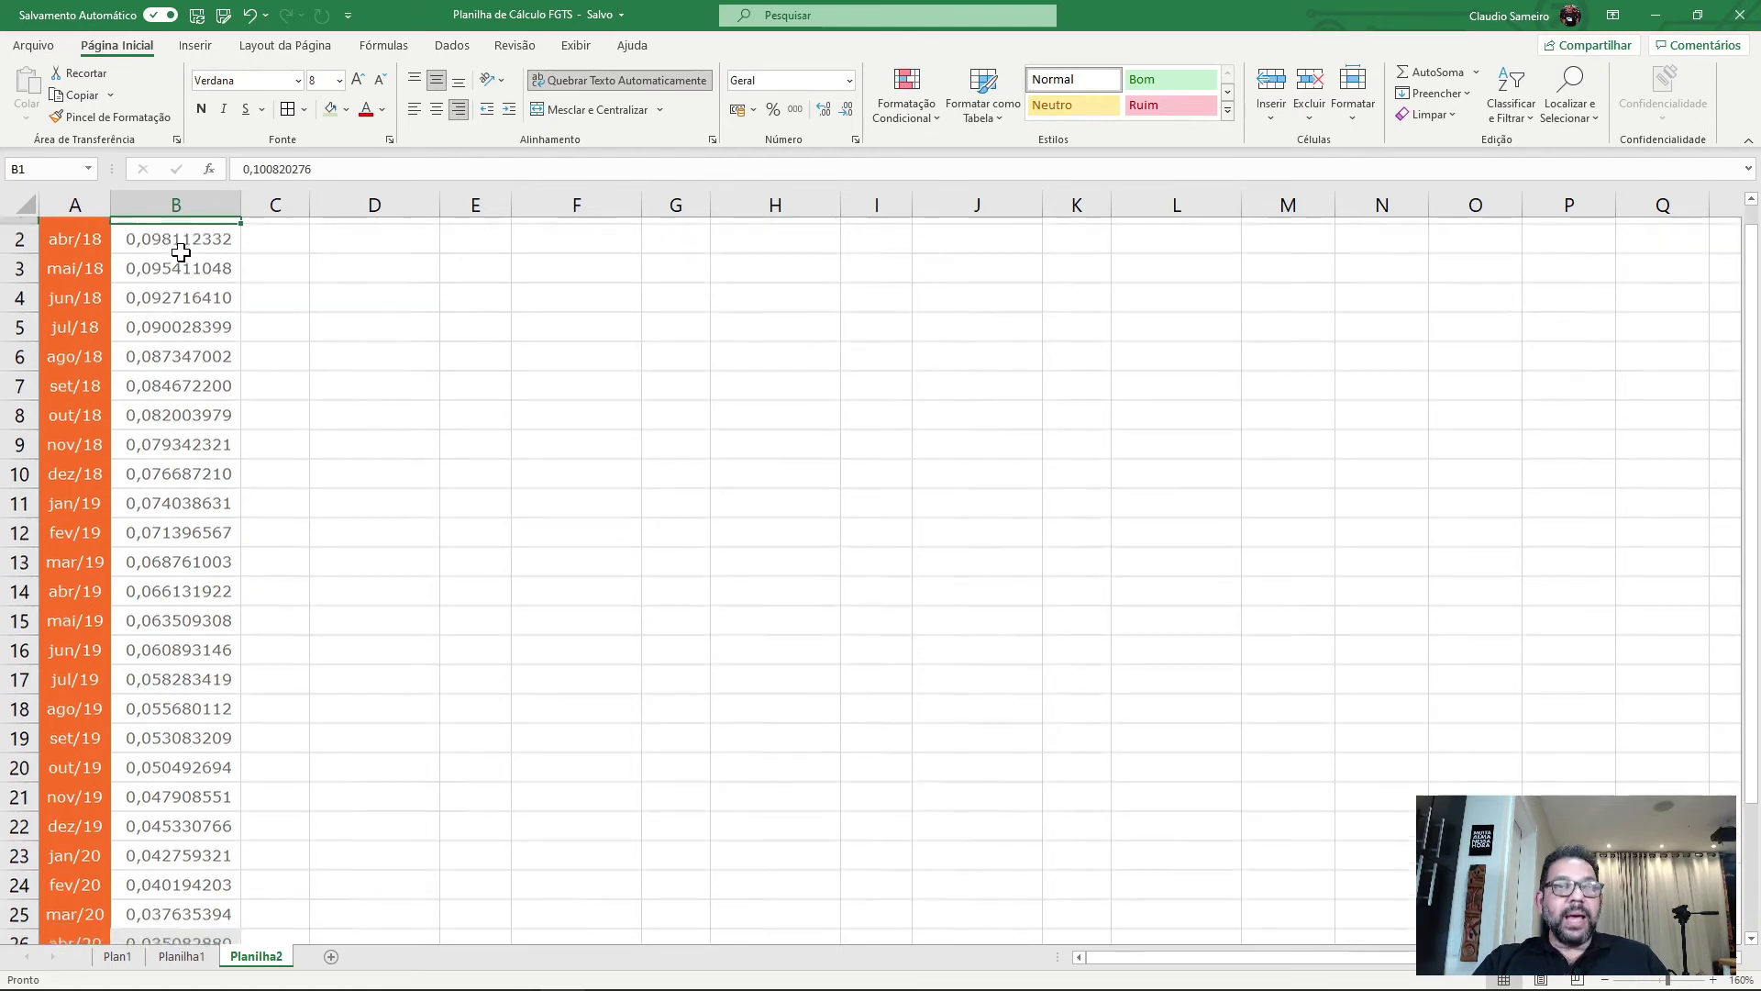
pyautogui.keyDown('shift'); pyautogui.click(187, 351); pyautogui.keyUp('shift')
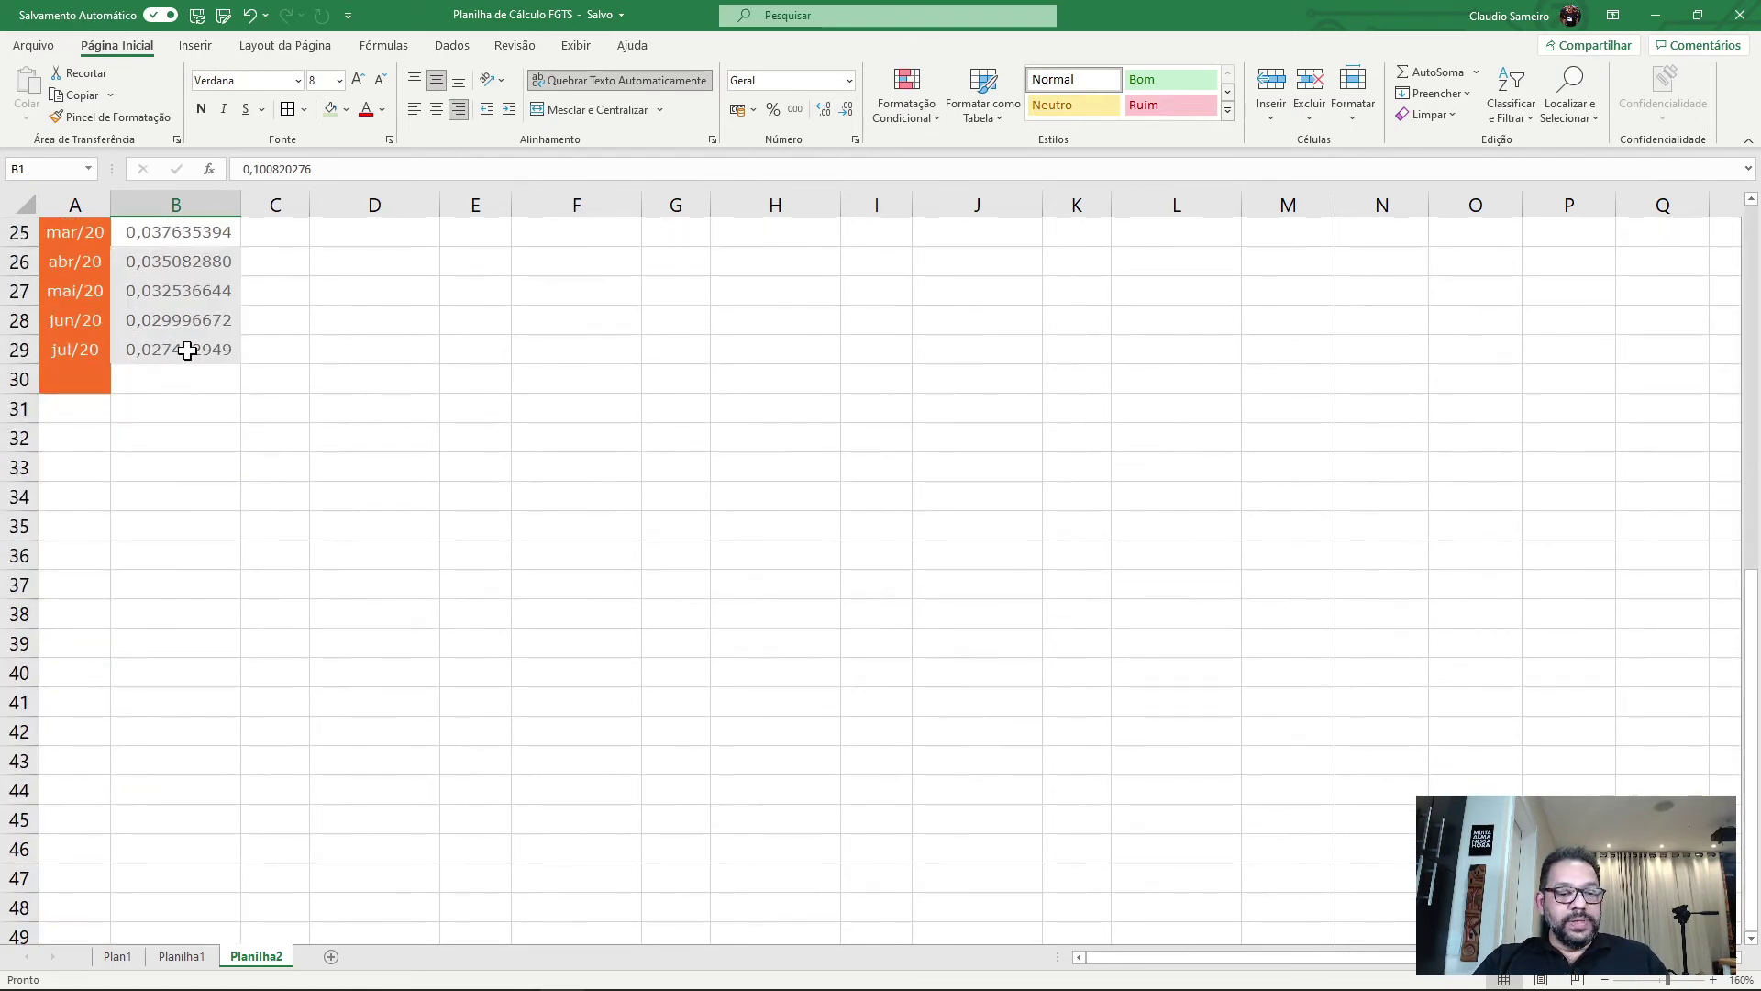
pyautogui.scroll(6, 284, 401)
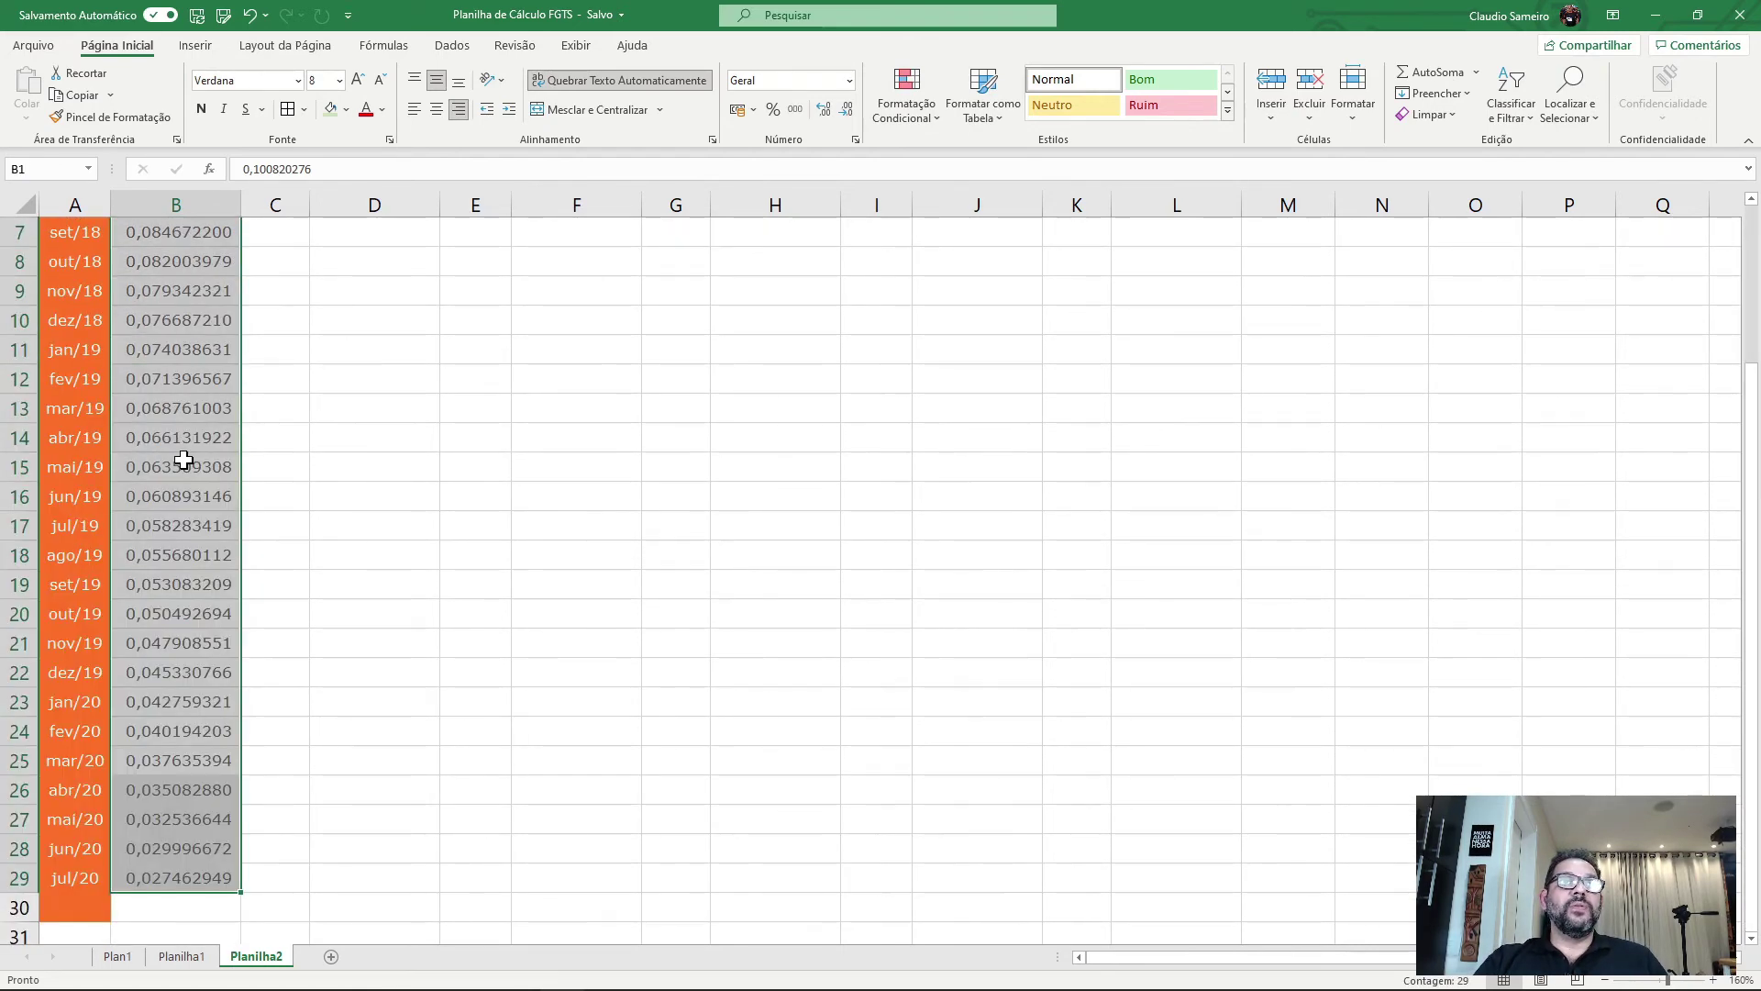
pyautogui.scroll(2, 184, 459)
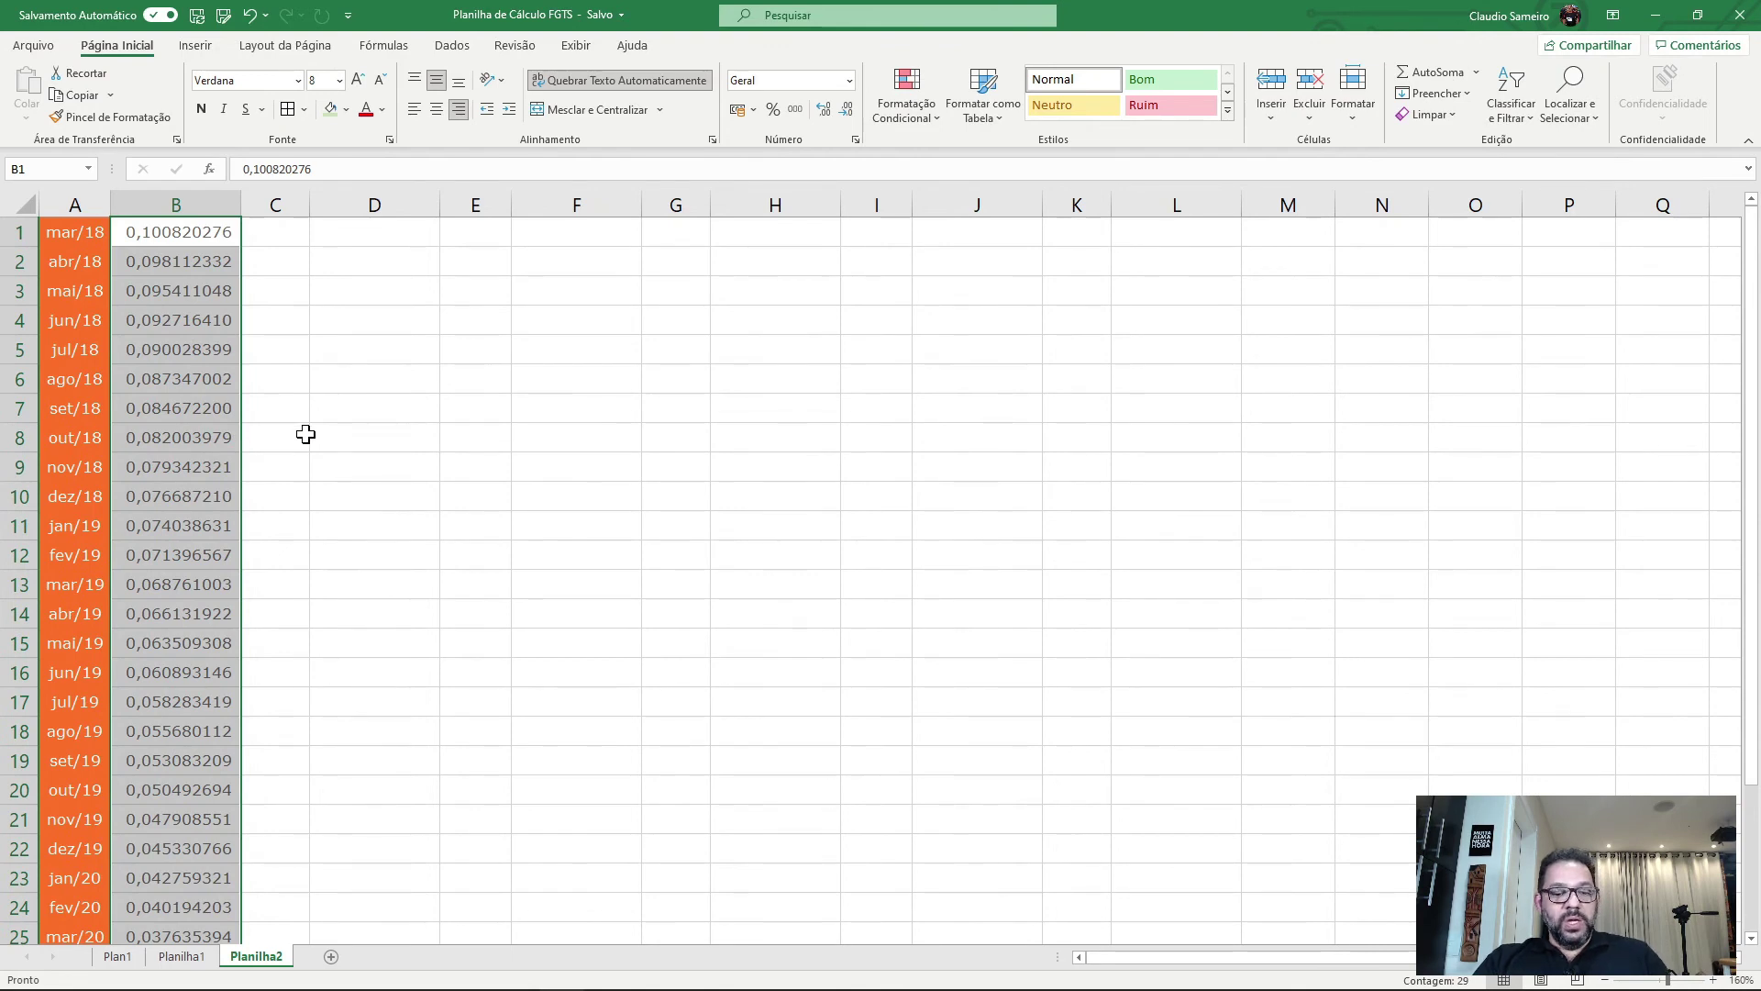
pyautogui.hotkey('ctrl', 'c')
pyautogui.hotkey('ctrl', 'q')
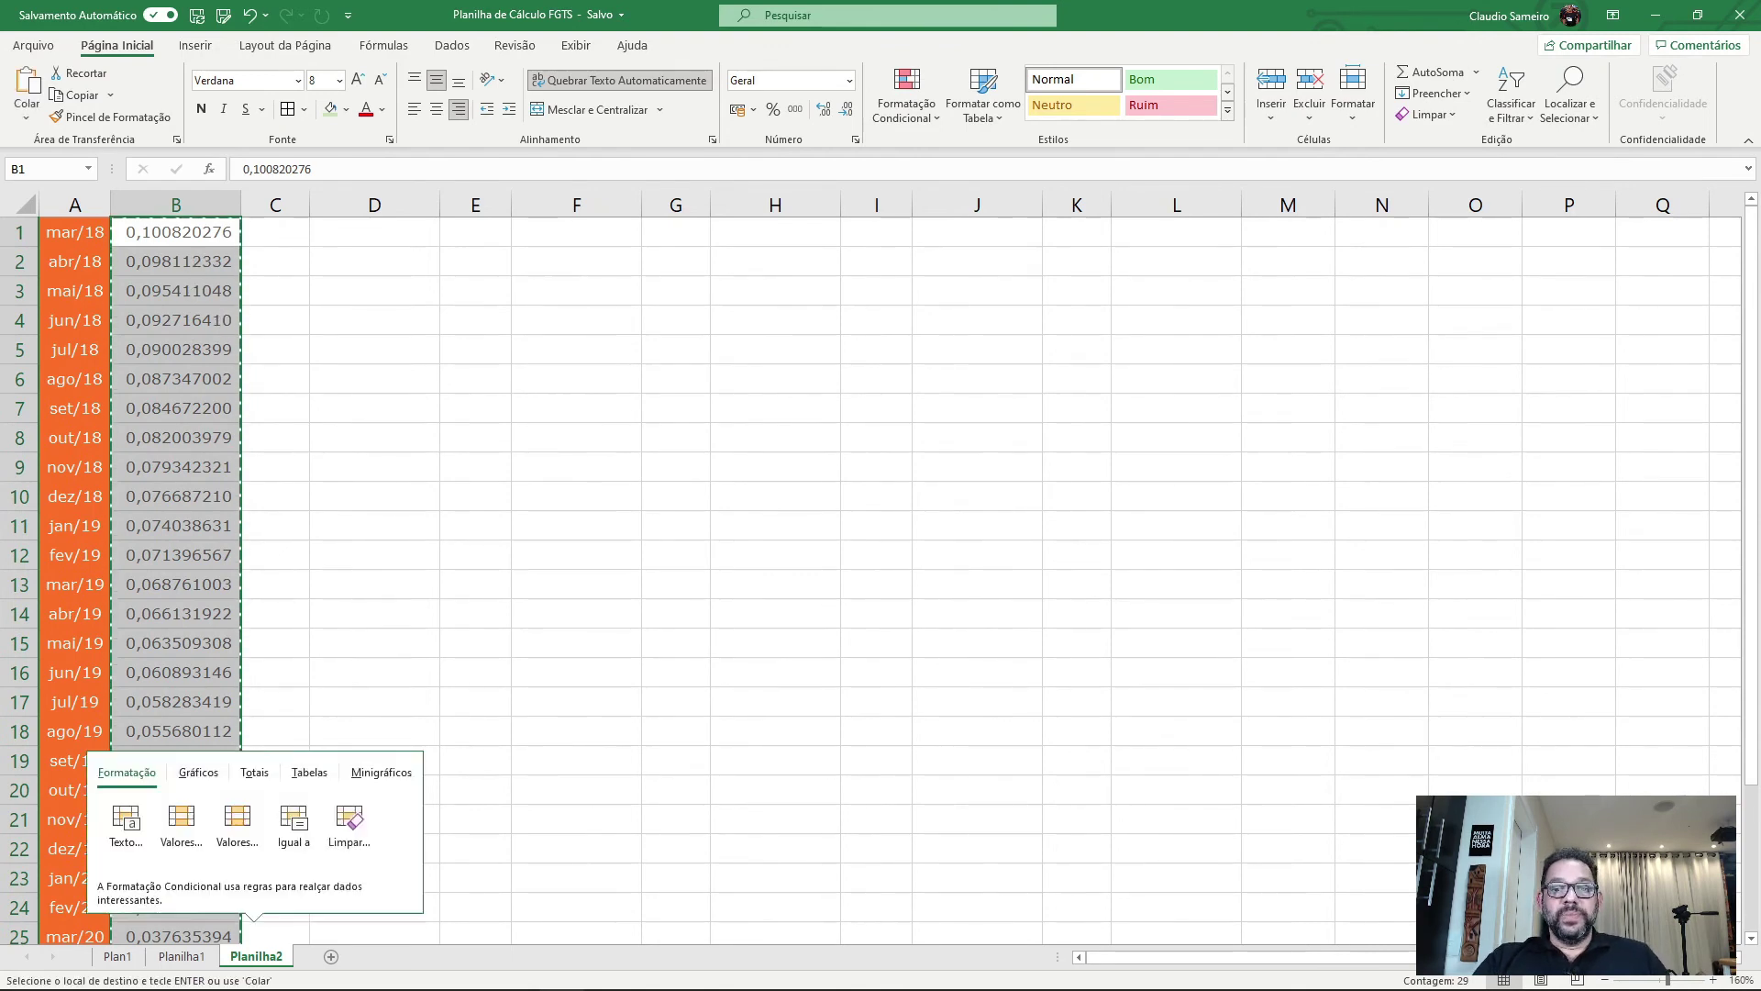
pyautogui.press('Escape')
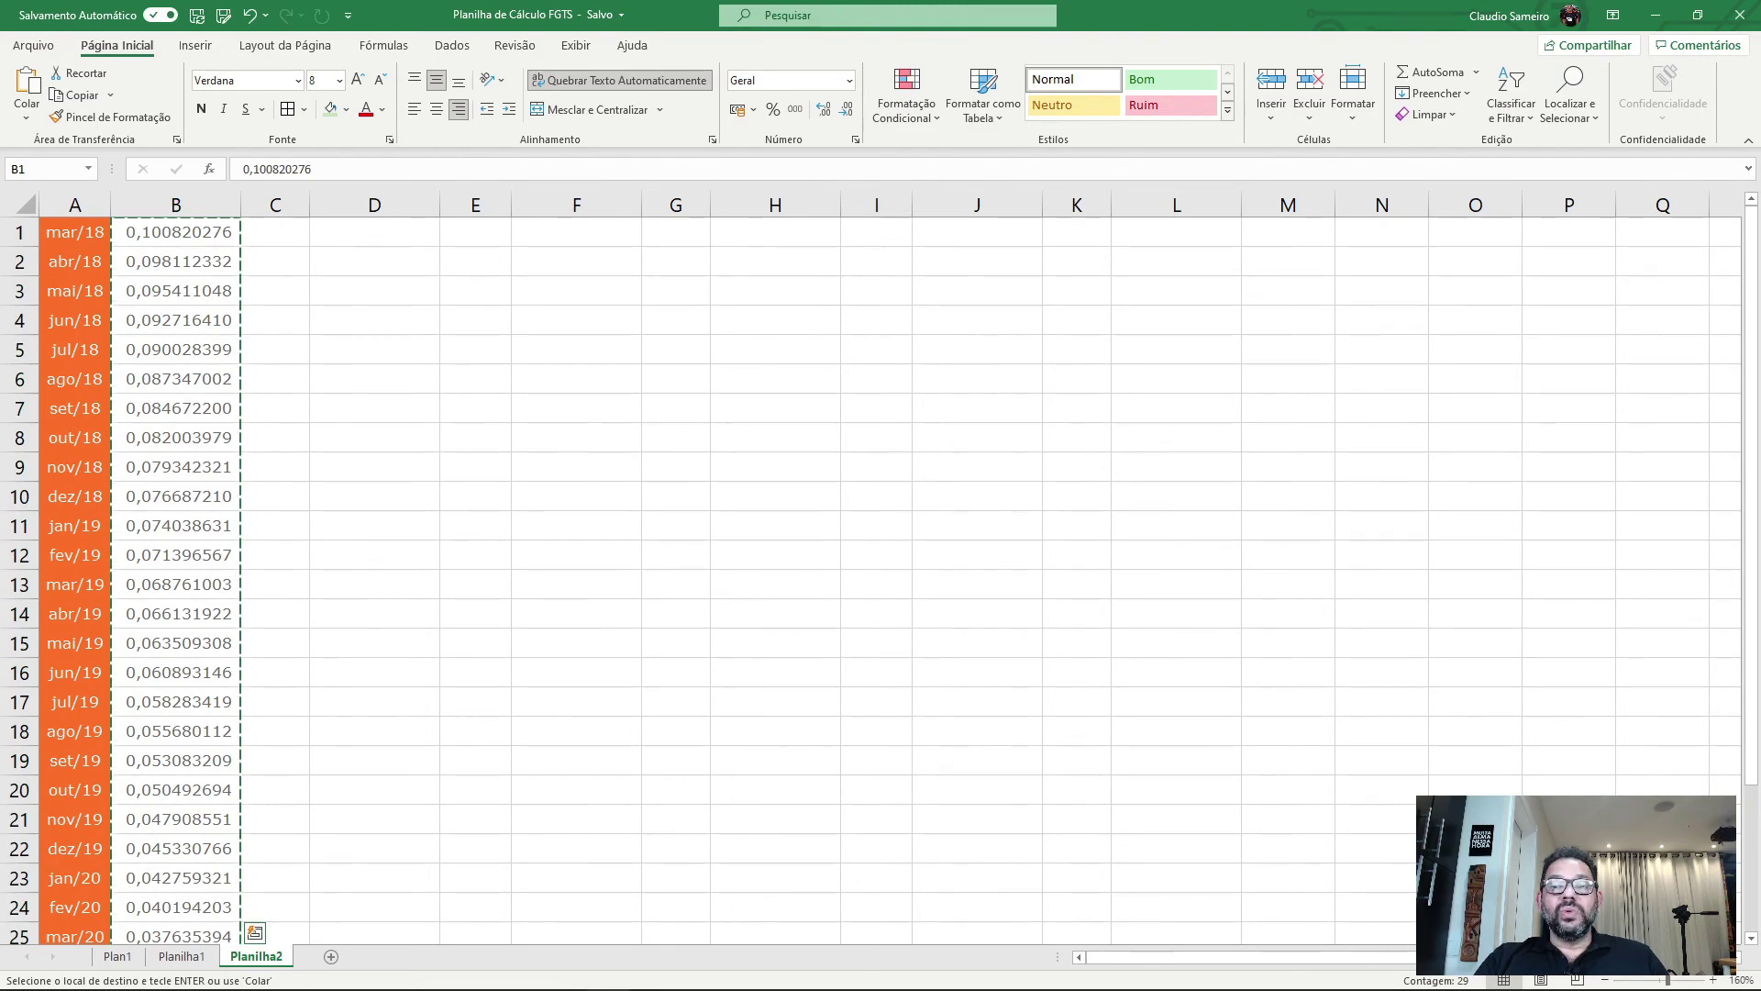
# - Switch to Word, paste the coefficients as plain text into the maximized DOC Temporário document, and enlarge the list for inspection
pyautogui.hotkey('alt', 'Tab')
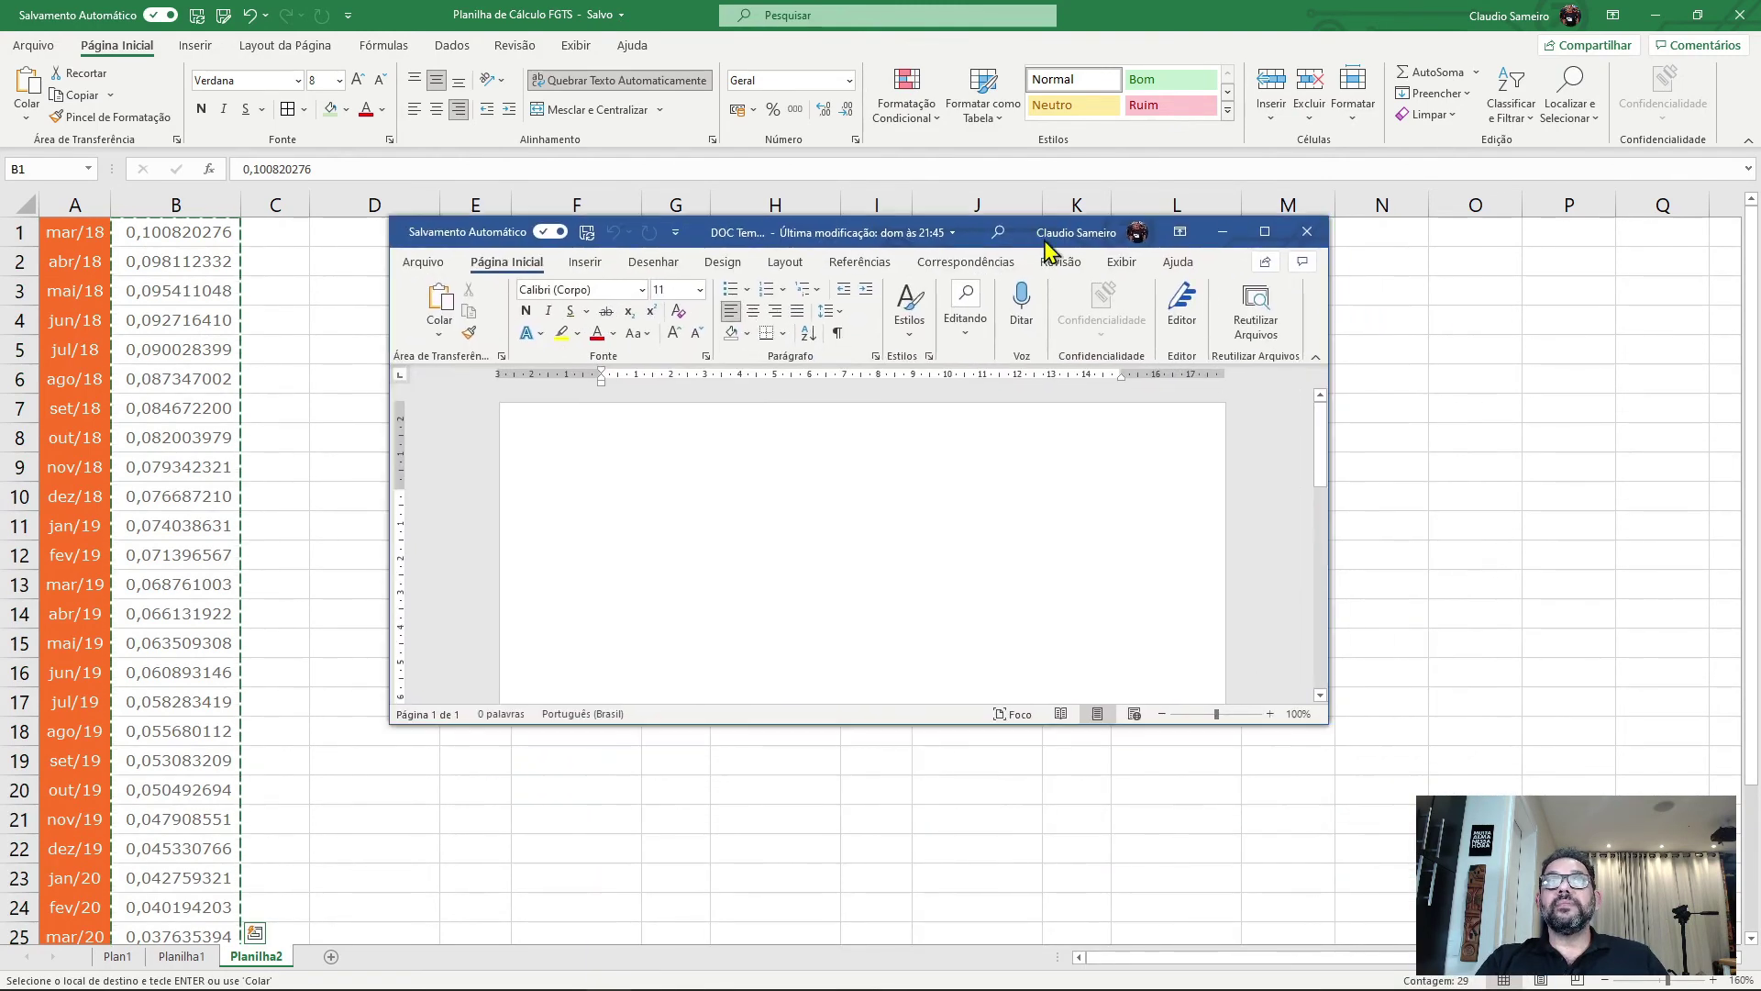
pyautogui.click(1264, 231)
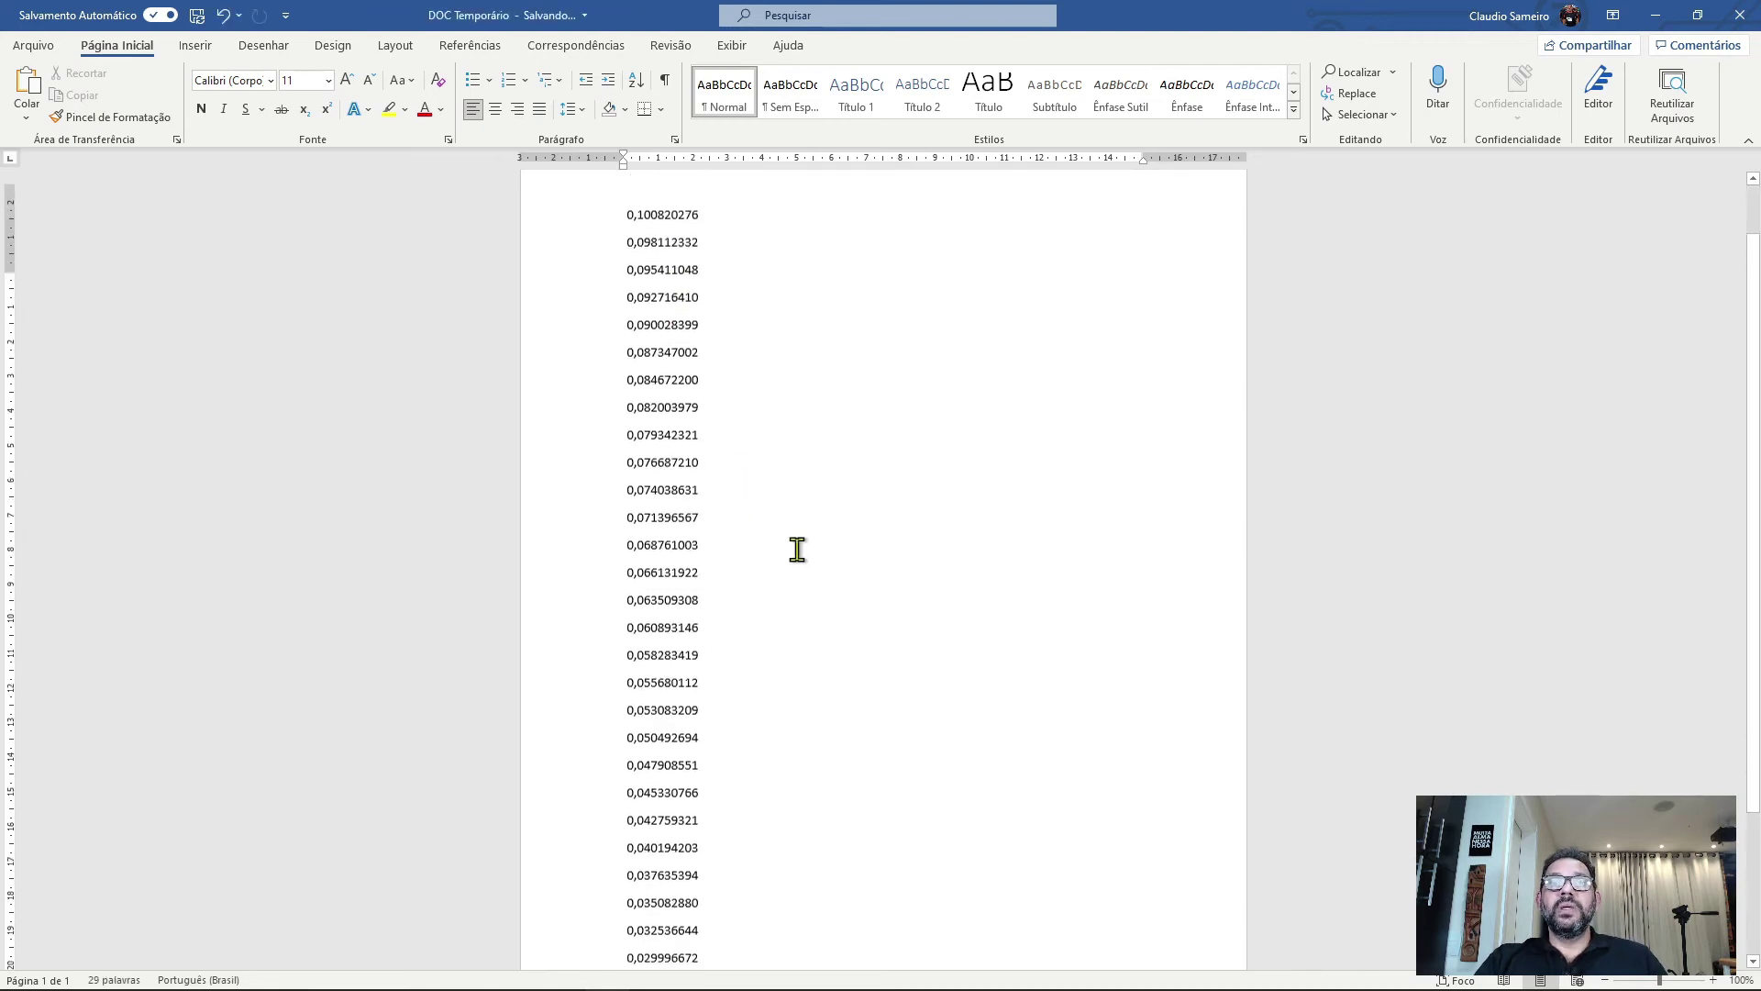
pyautogui.scroll(1, 797, 549)
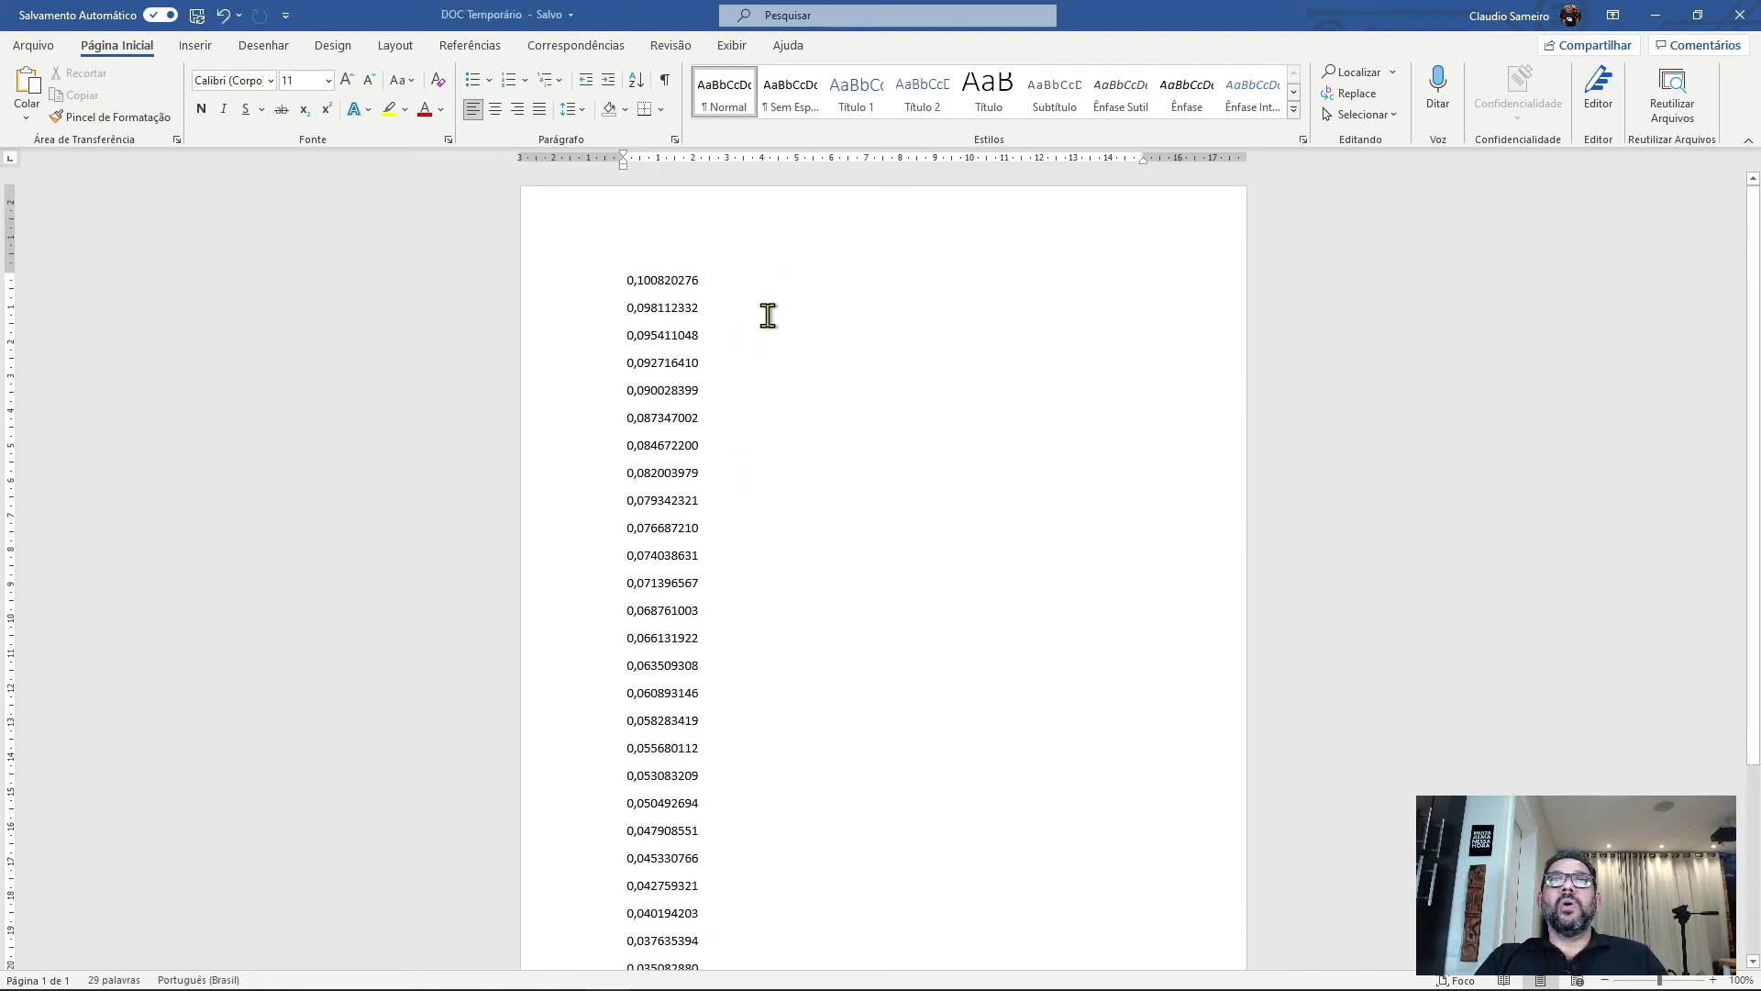
pyautogui.click(767, 316)
pyautogui.scroll(11, 756, 325)
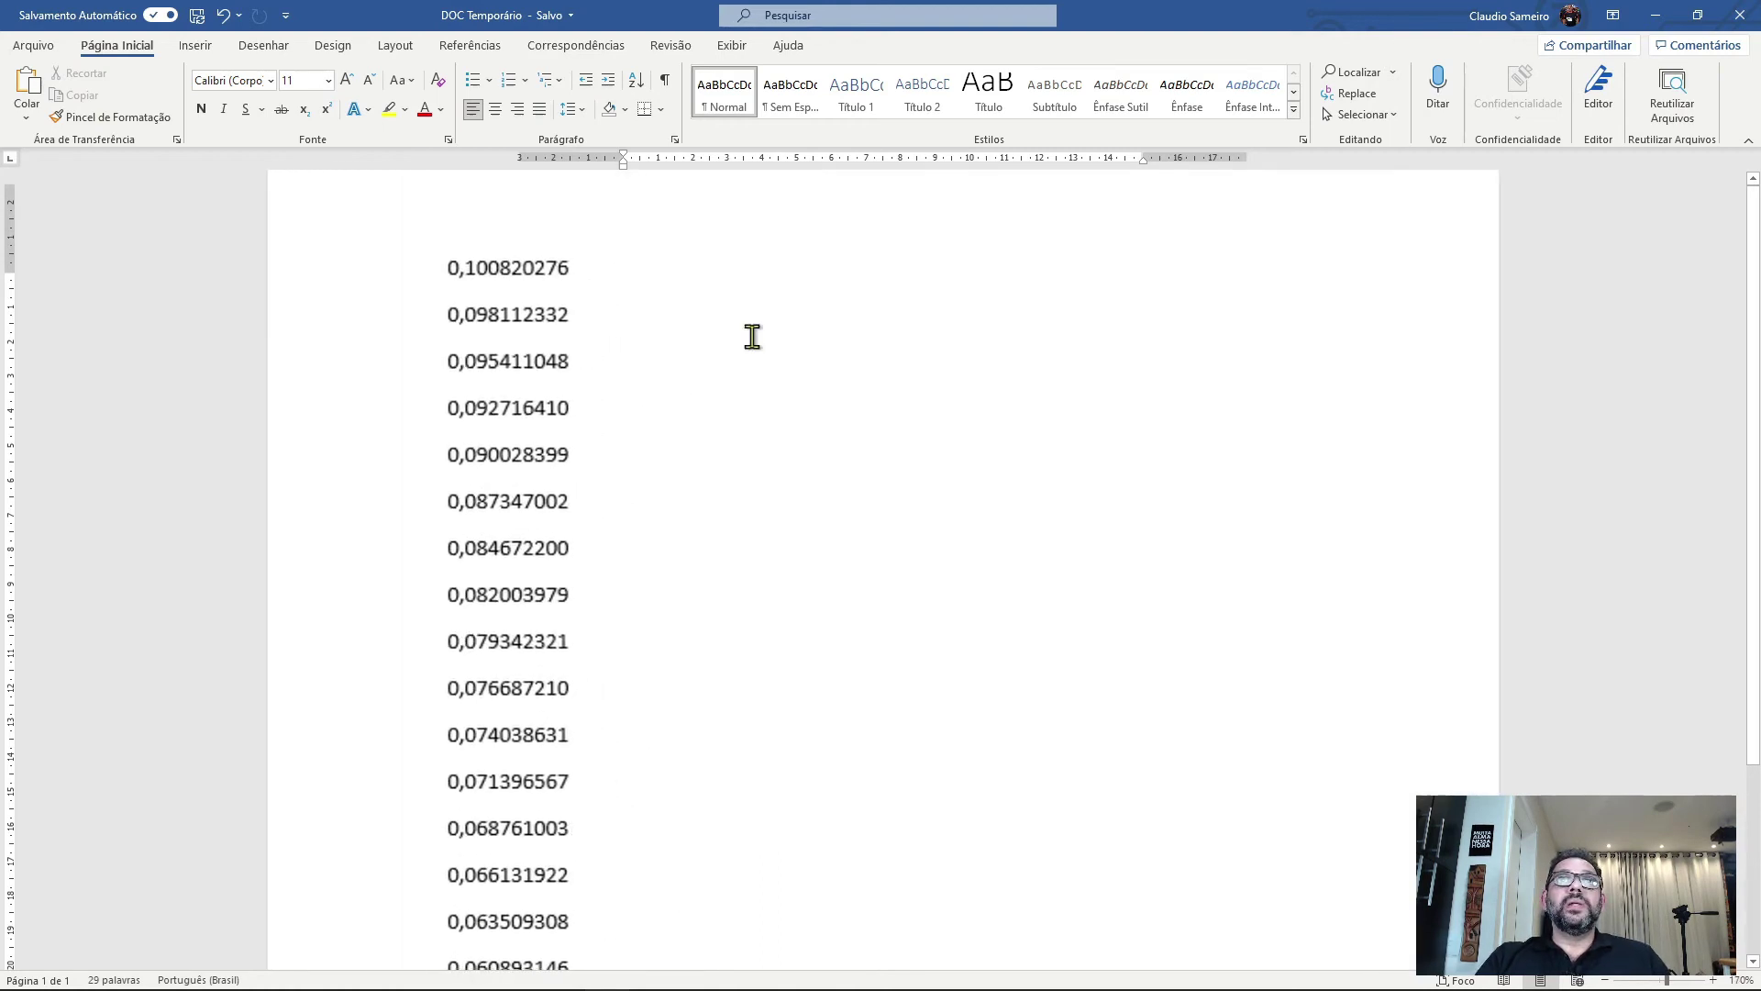
pyautogui.scroll(2, 579, 284)
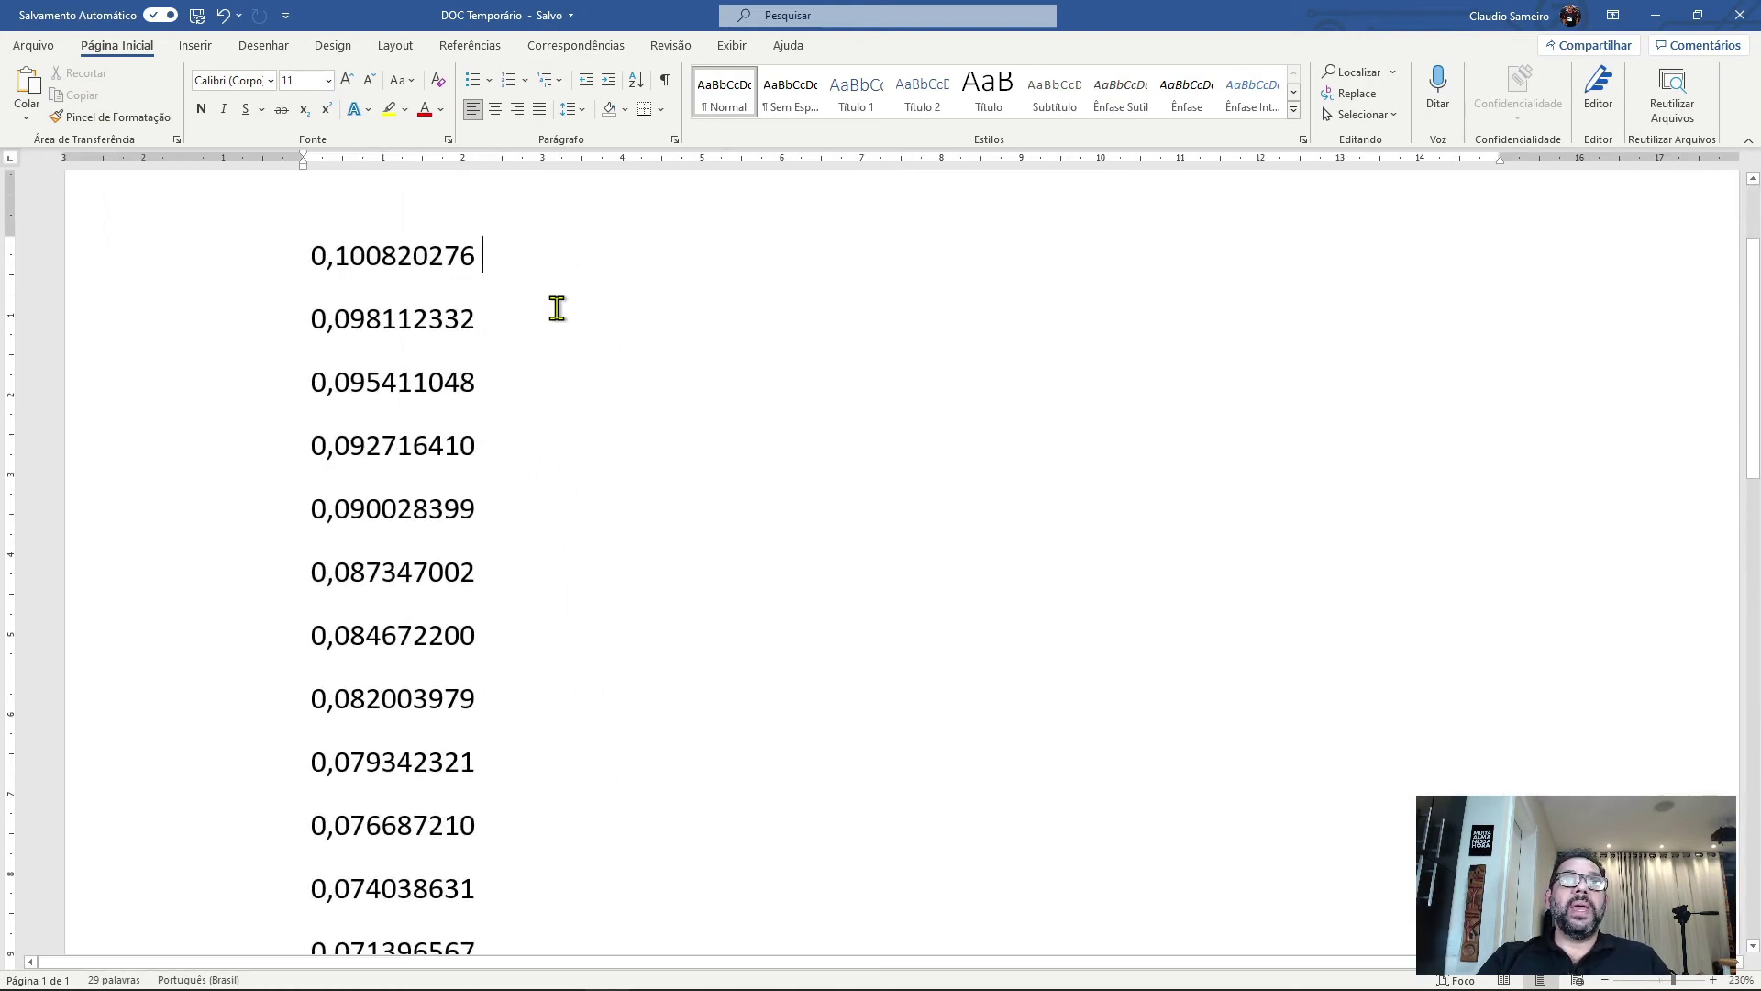
pyautogui.click(564, 391)
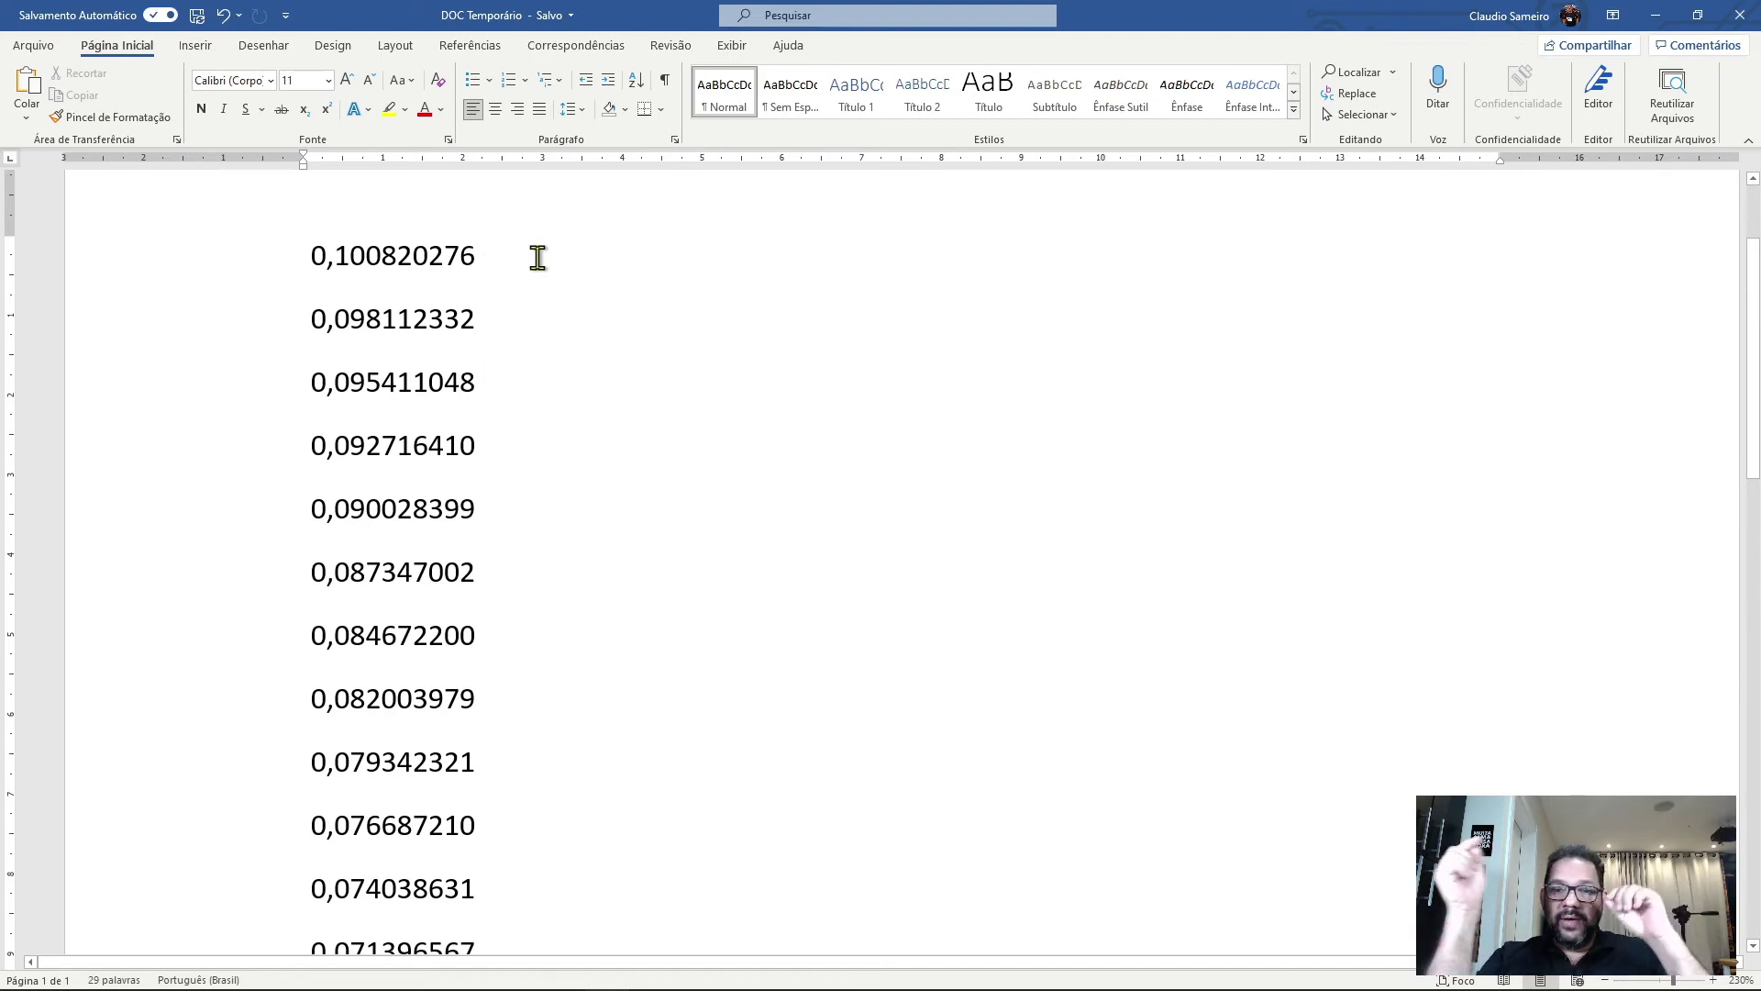
# - Replace every blank space in the whole coefficient list with nothing, limiting the replacement to the selected text
pyautogui.click(306, 251)
pyautogui.moveTo(392, 319); pyautogui.dragTo(479, 684)
pyautogui.hotkey('ctrl', 'v')
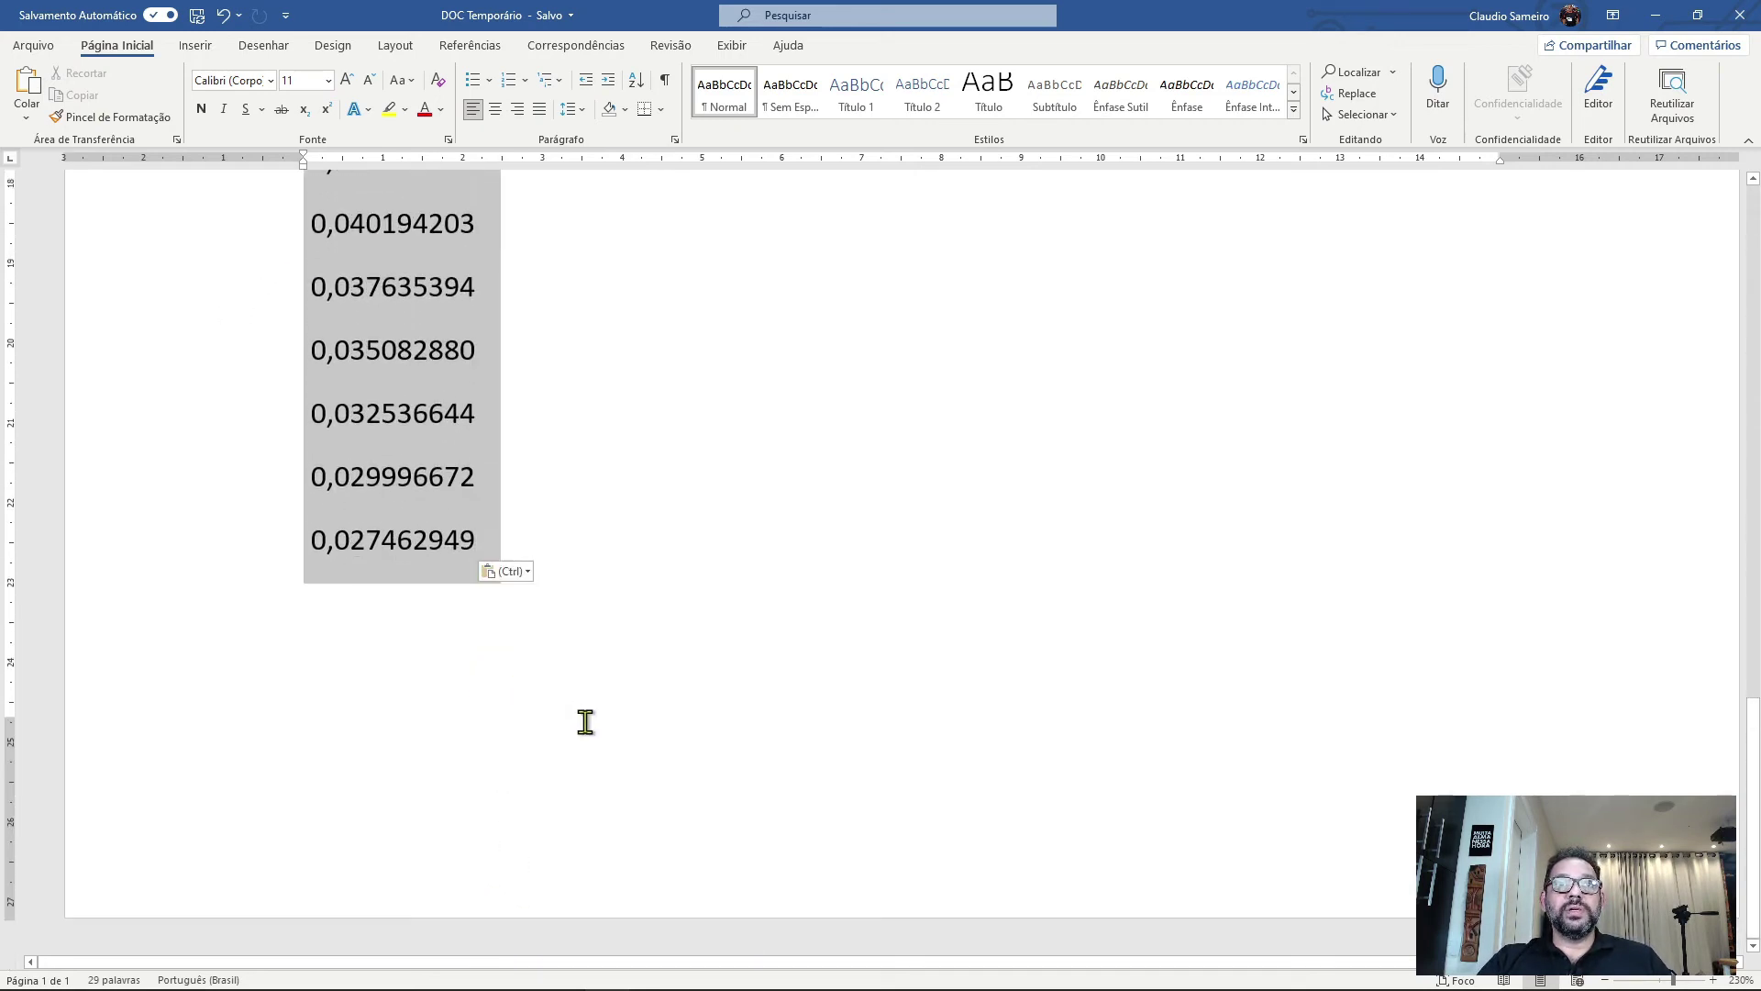
pyautogui.scroll(20, 496, 498)
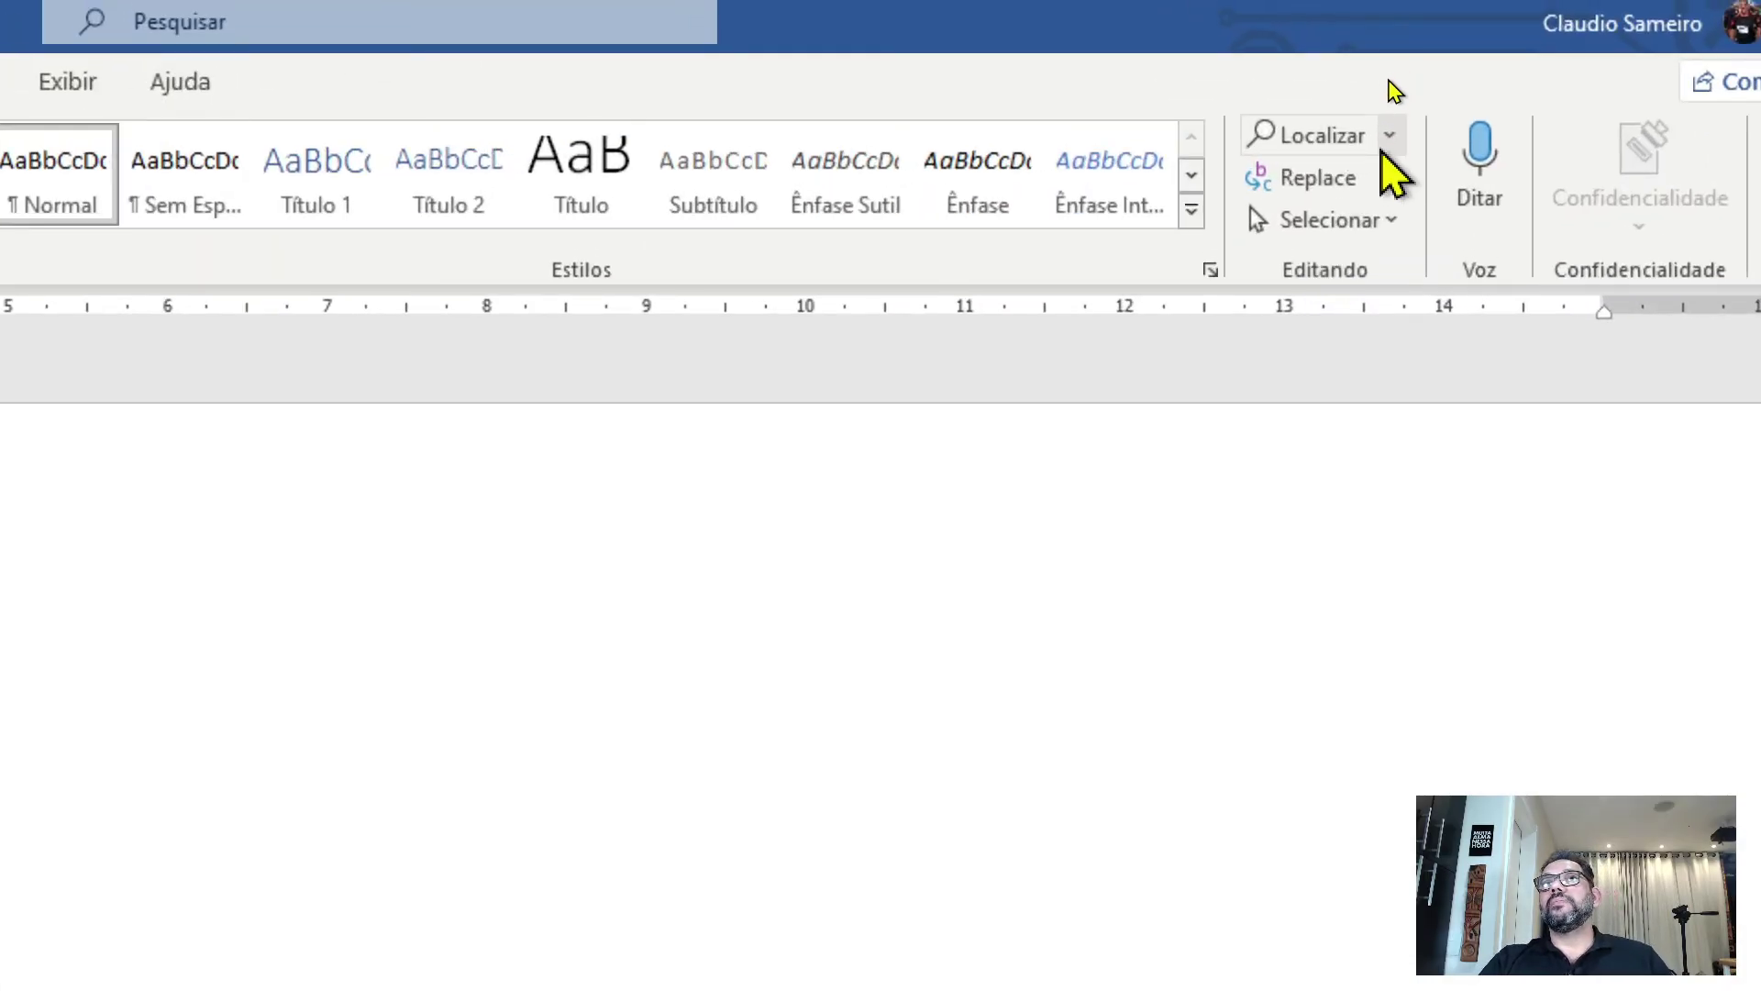
pyautogui.click(1392, 144)
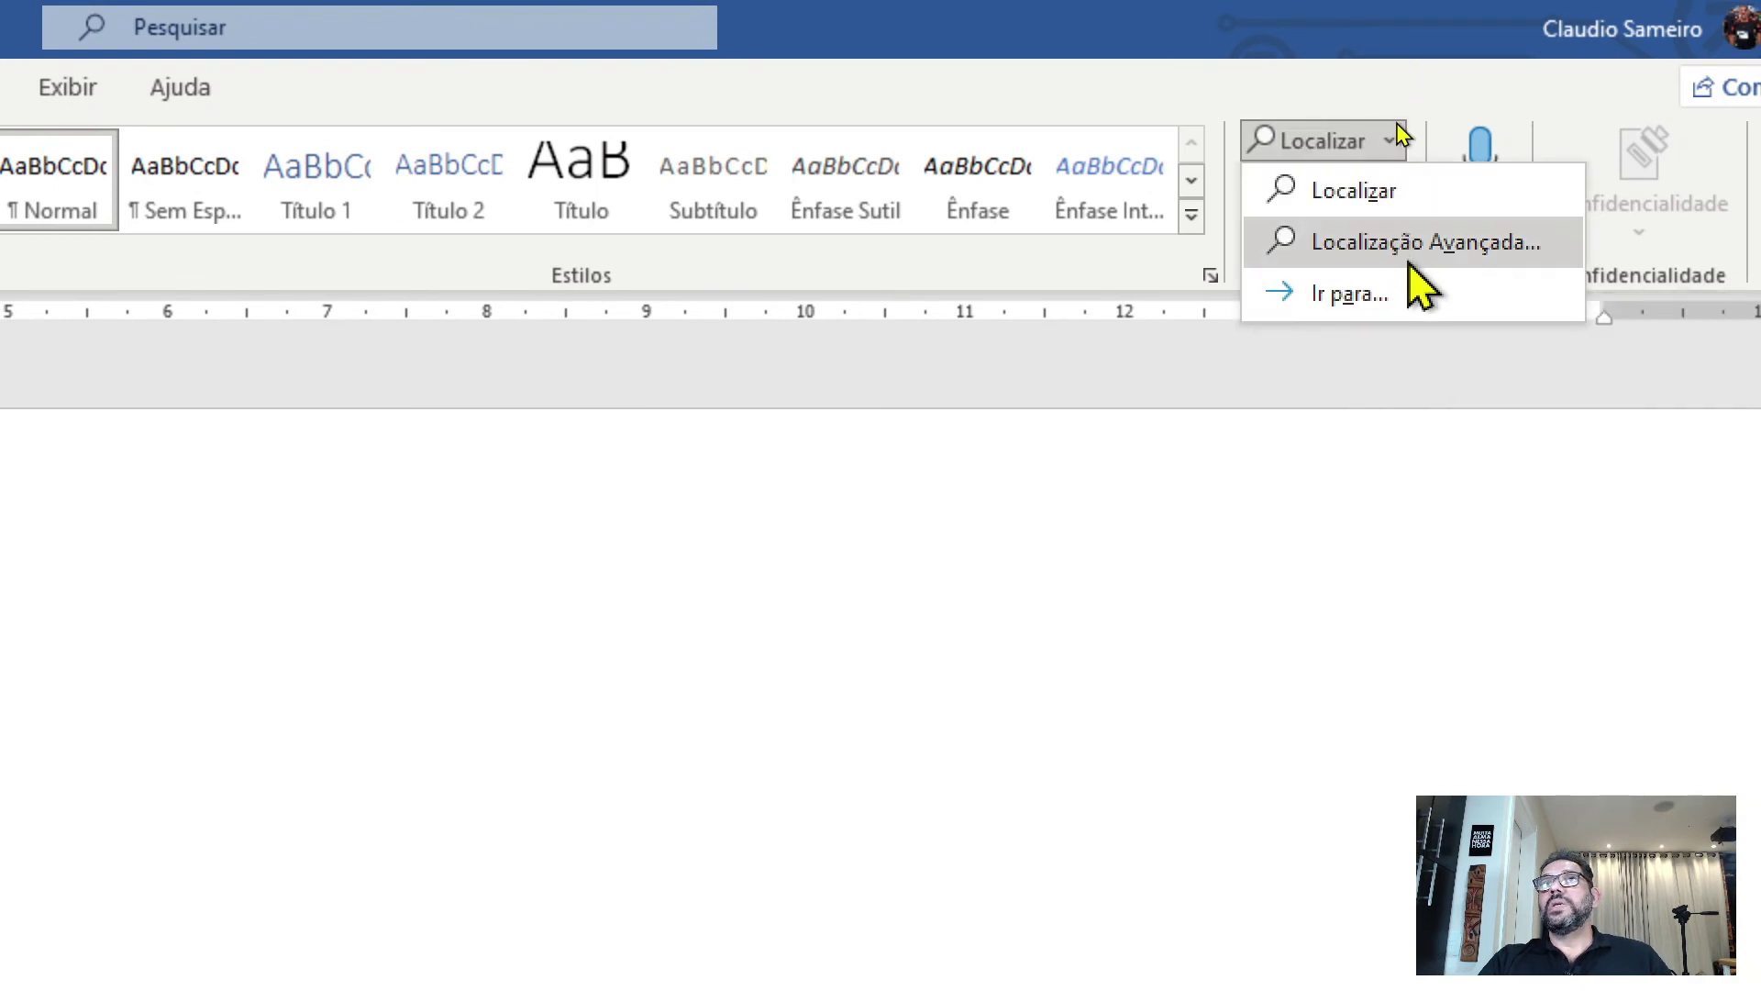
pyautogui.click(1398, 242)
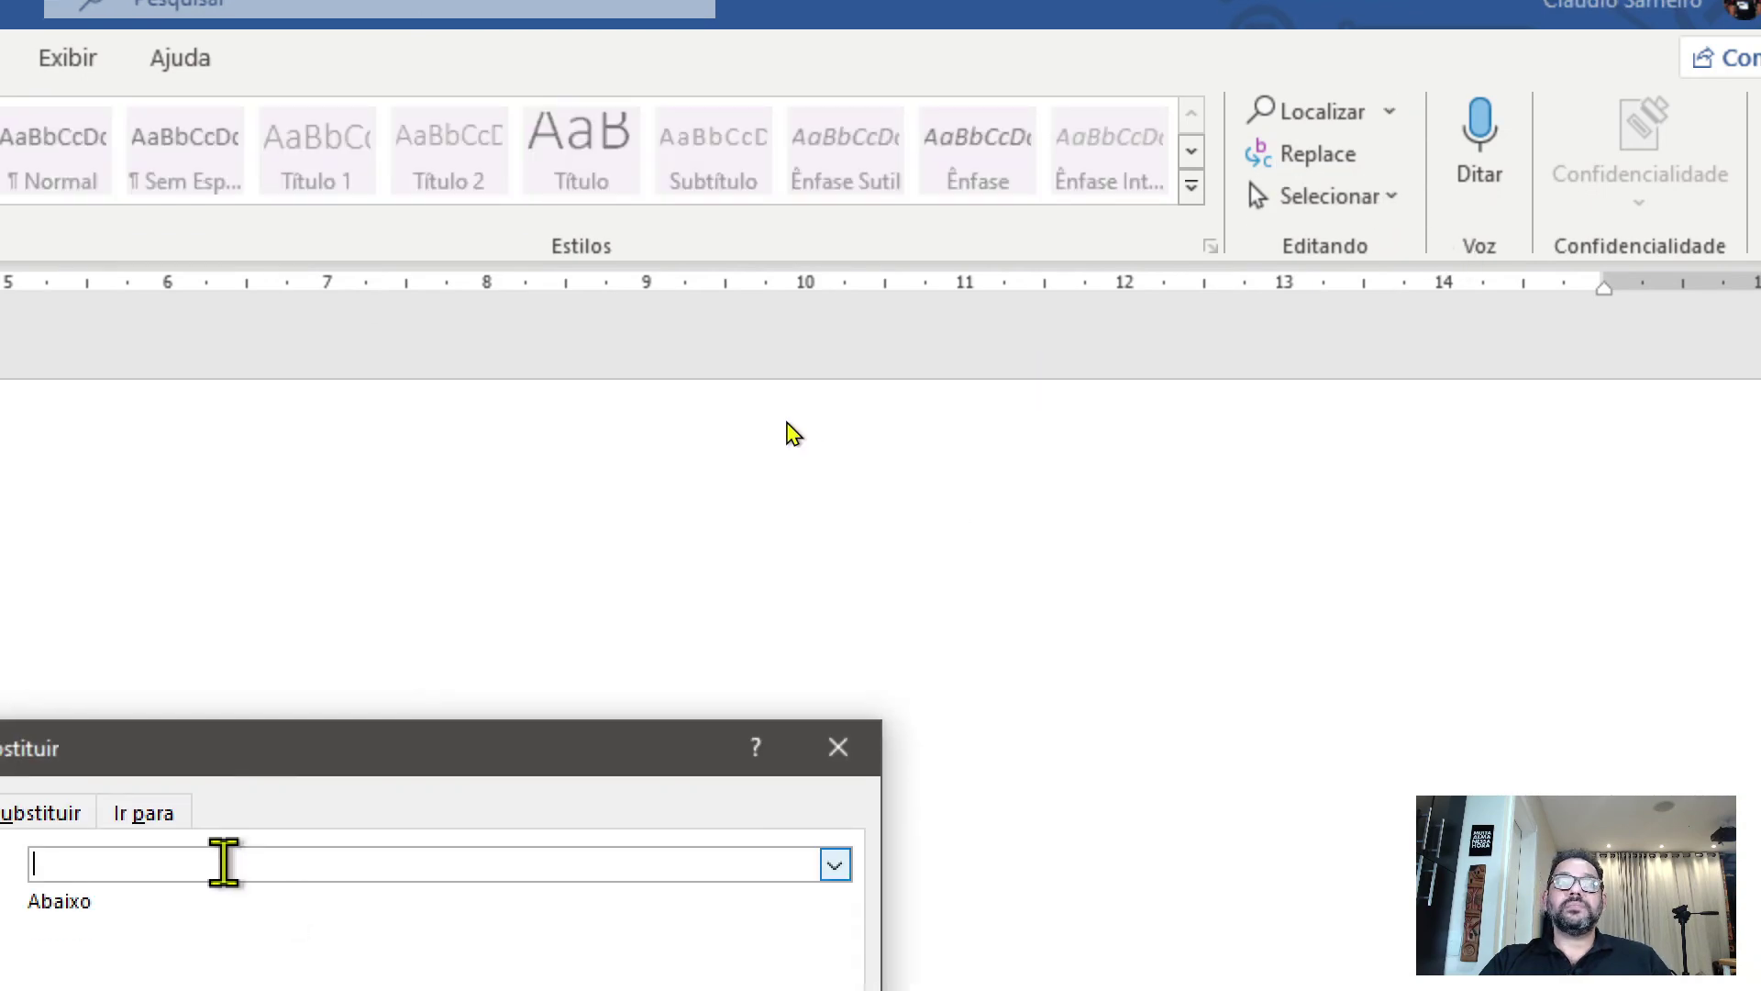
pyautogui.moveTo(294, 766); pyautogui.dragTo(774, 294)
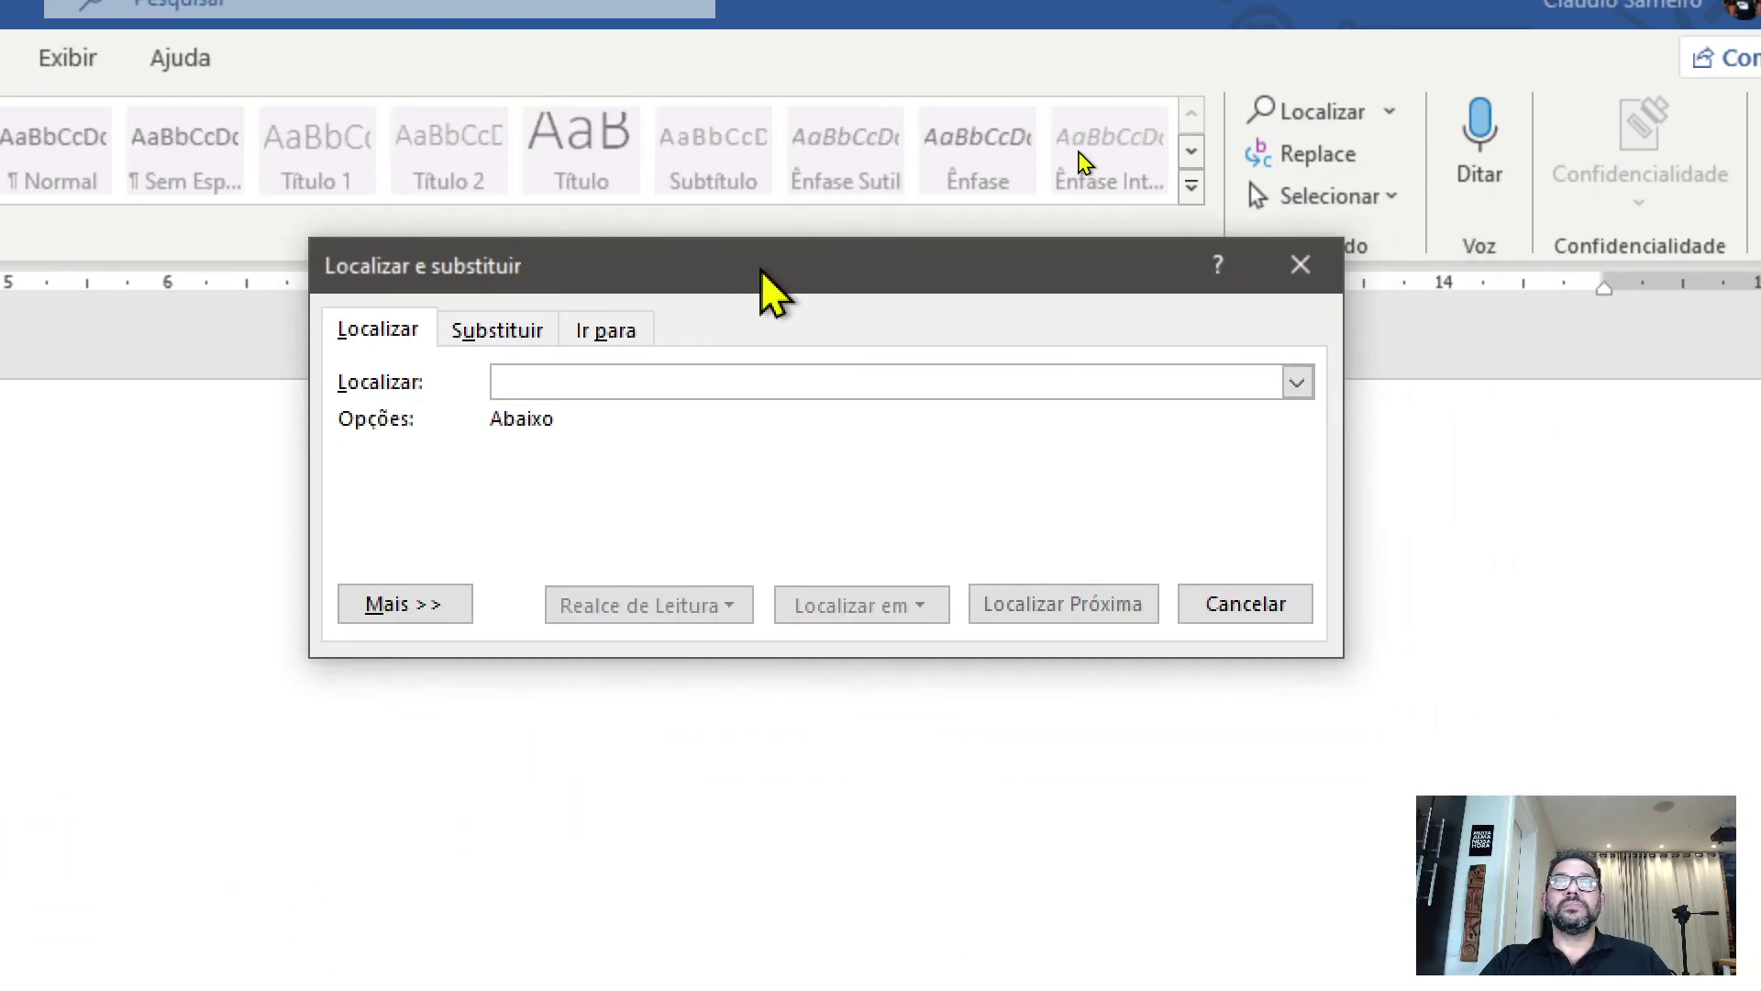
pyautogui.click(505, 326)
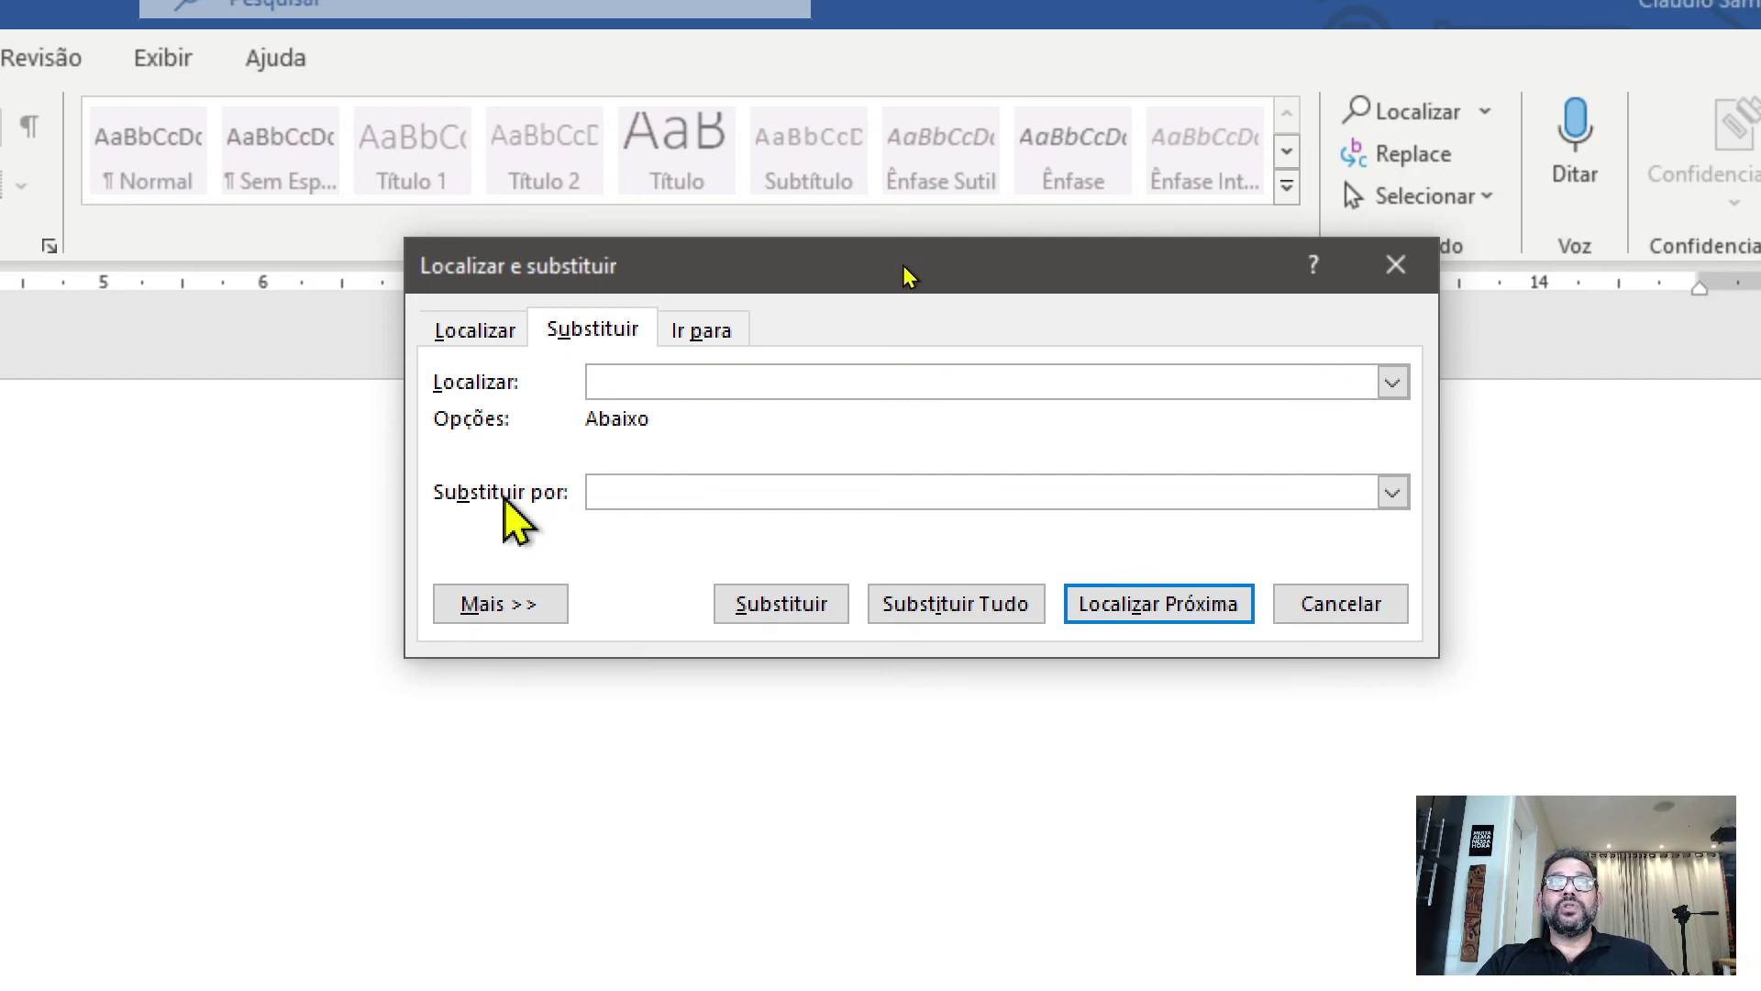
pyautogui.click(660, 491)
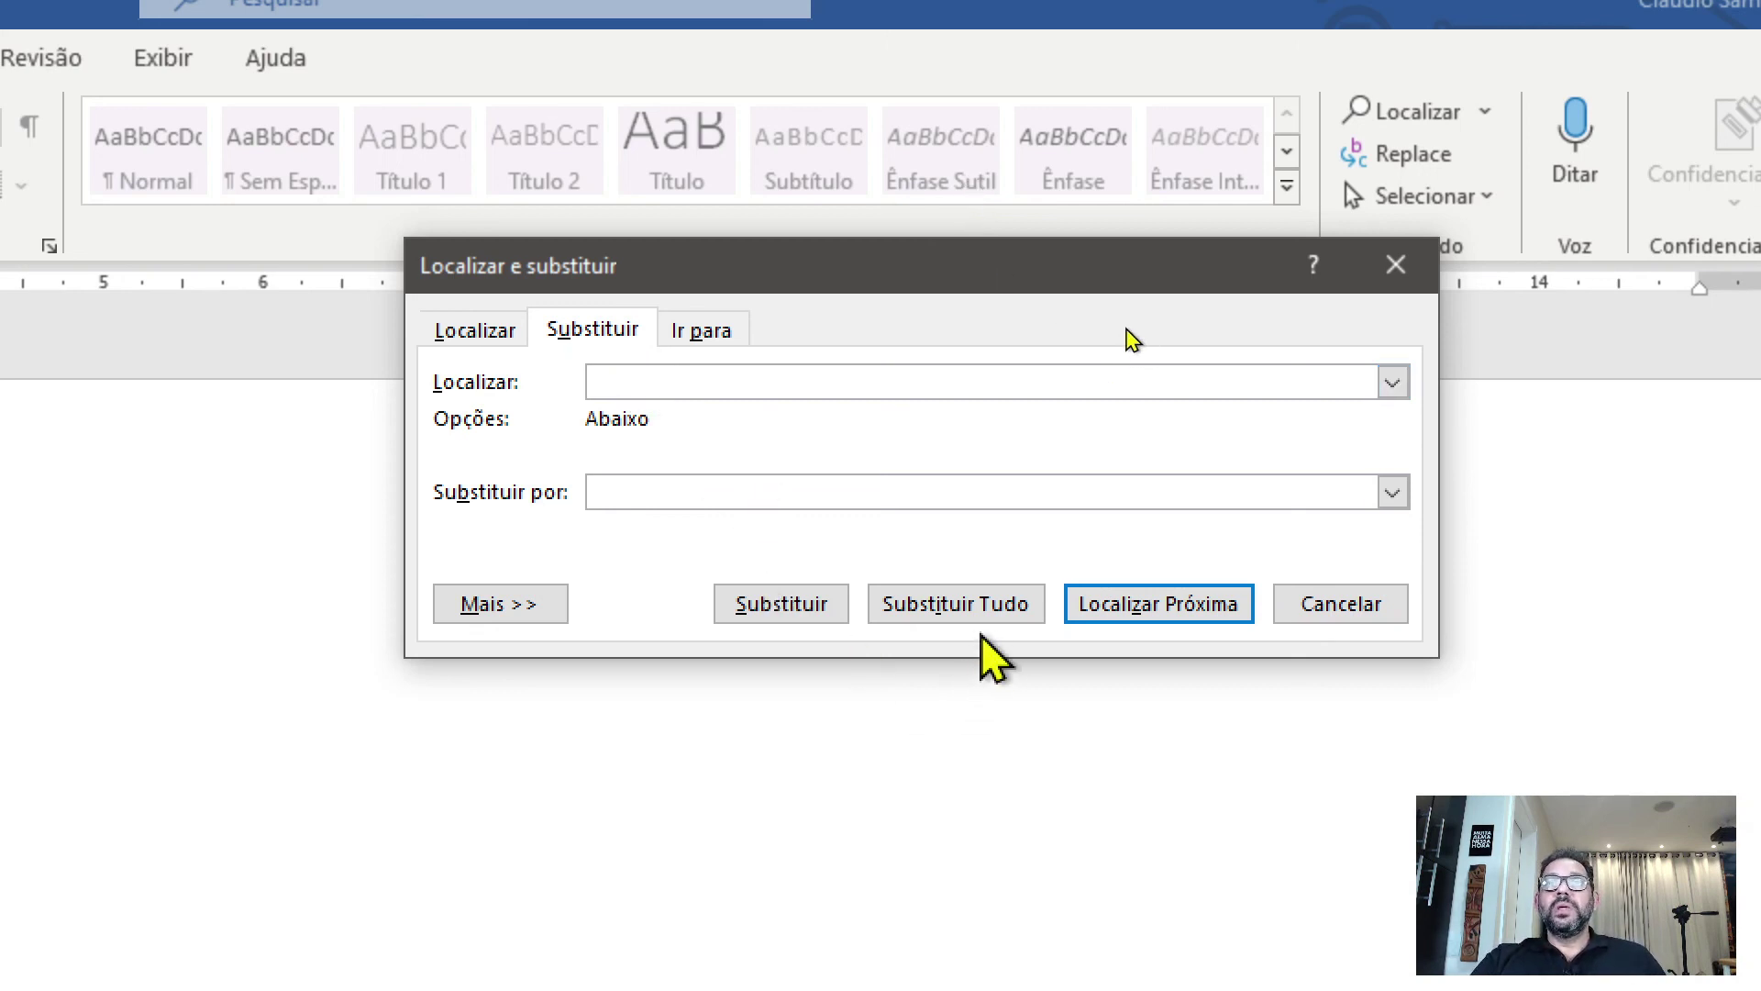
pyautogui.click(942, 609)
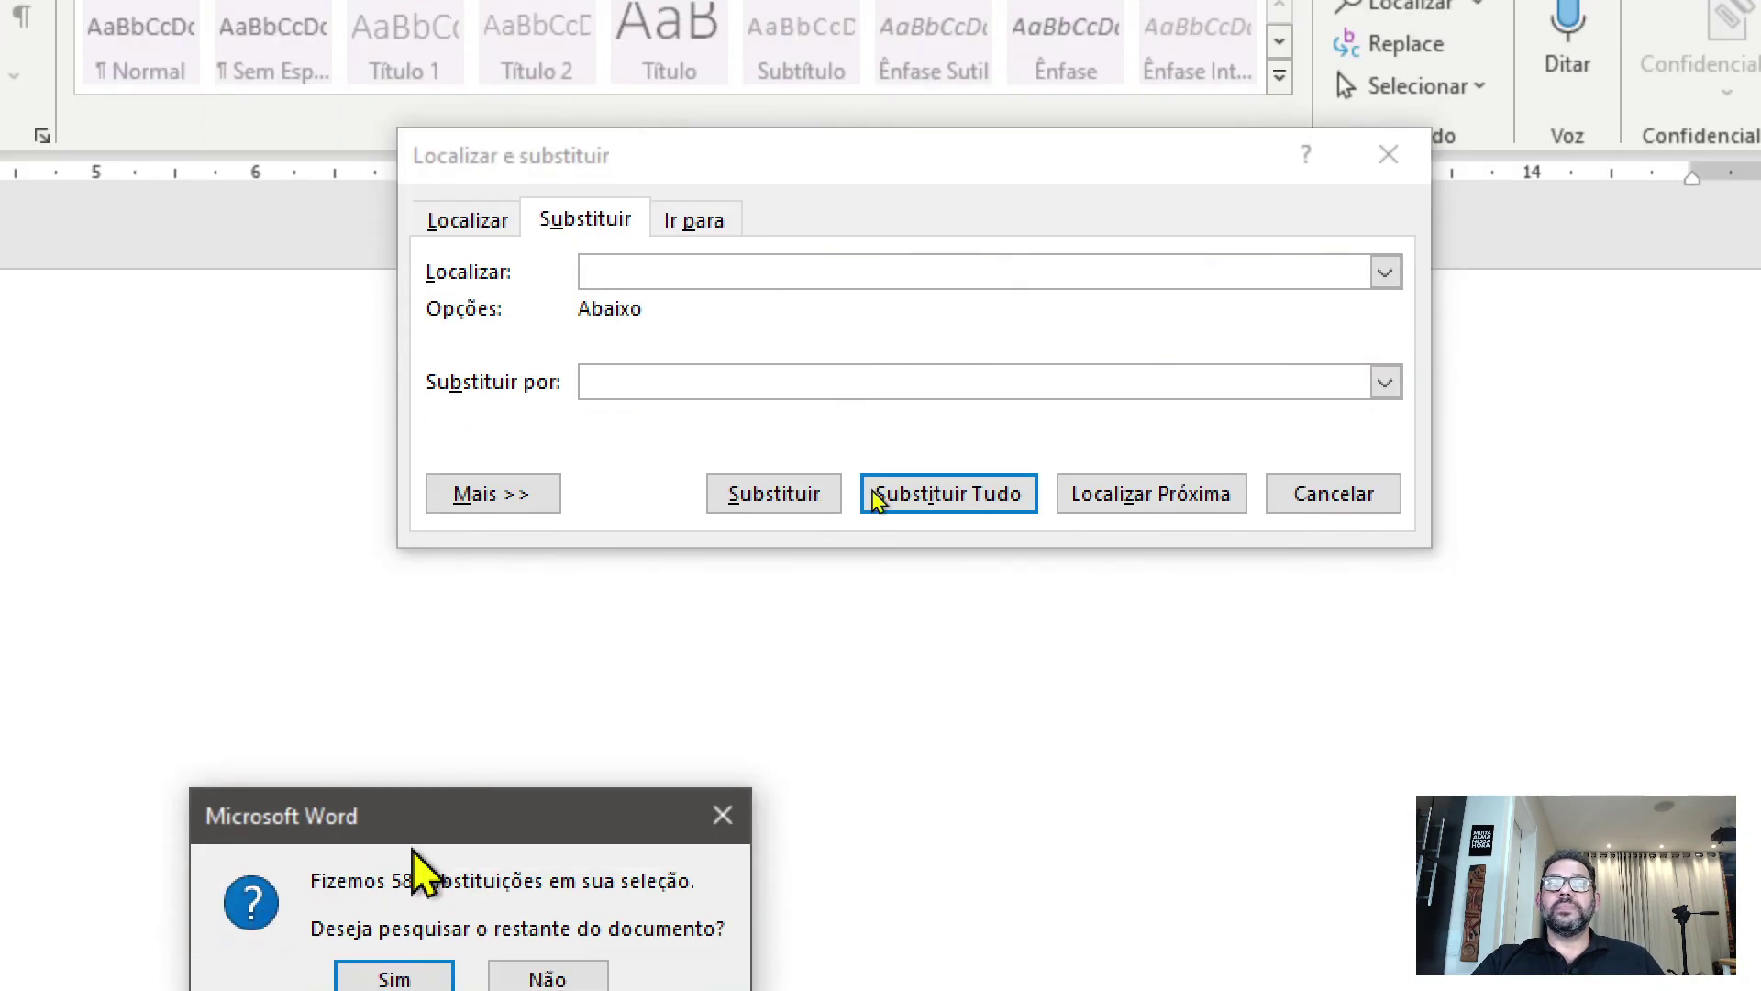
pyautogui.moveTo(503, 829); pyautogui.dragTo(816, 378)
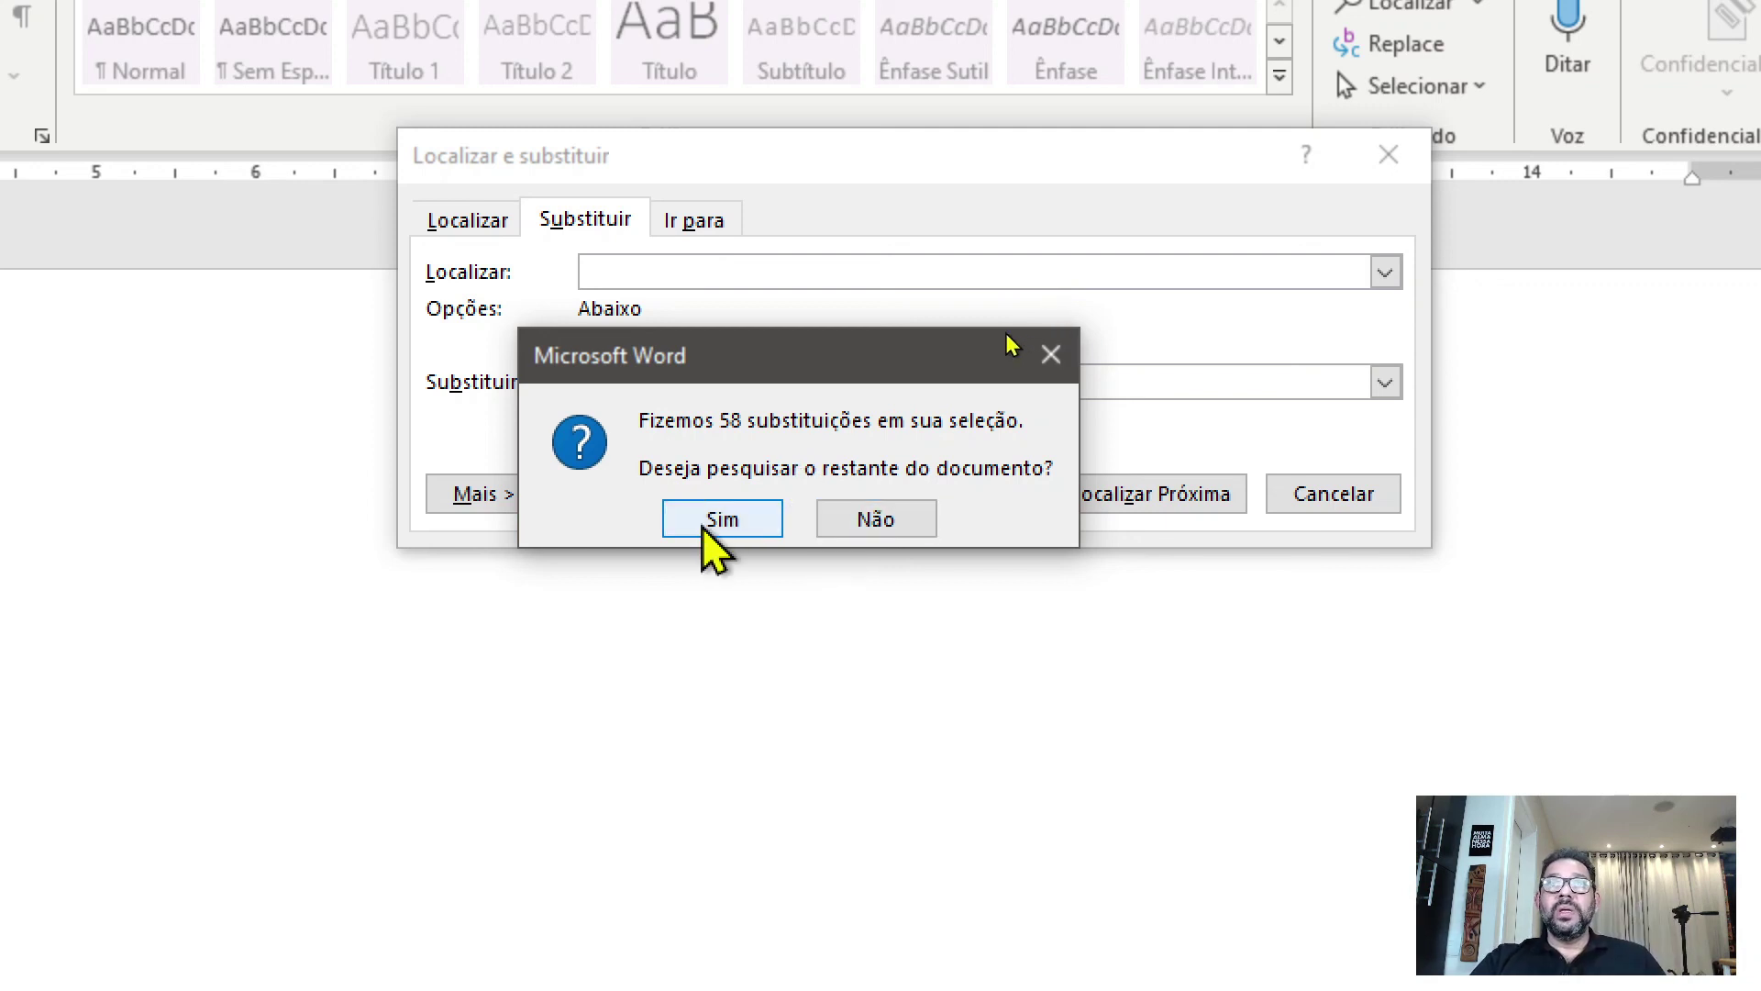
pyautogui.click(878, 517)
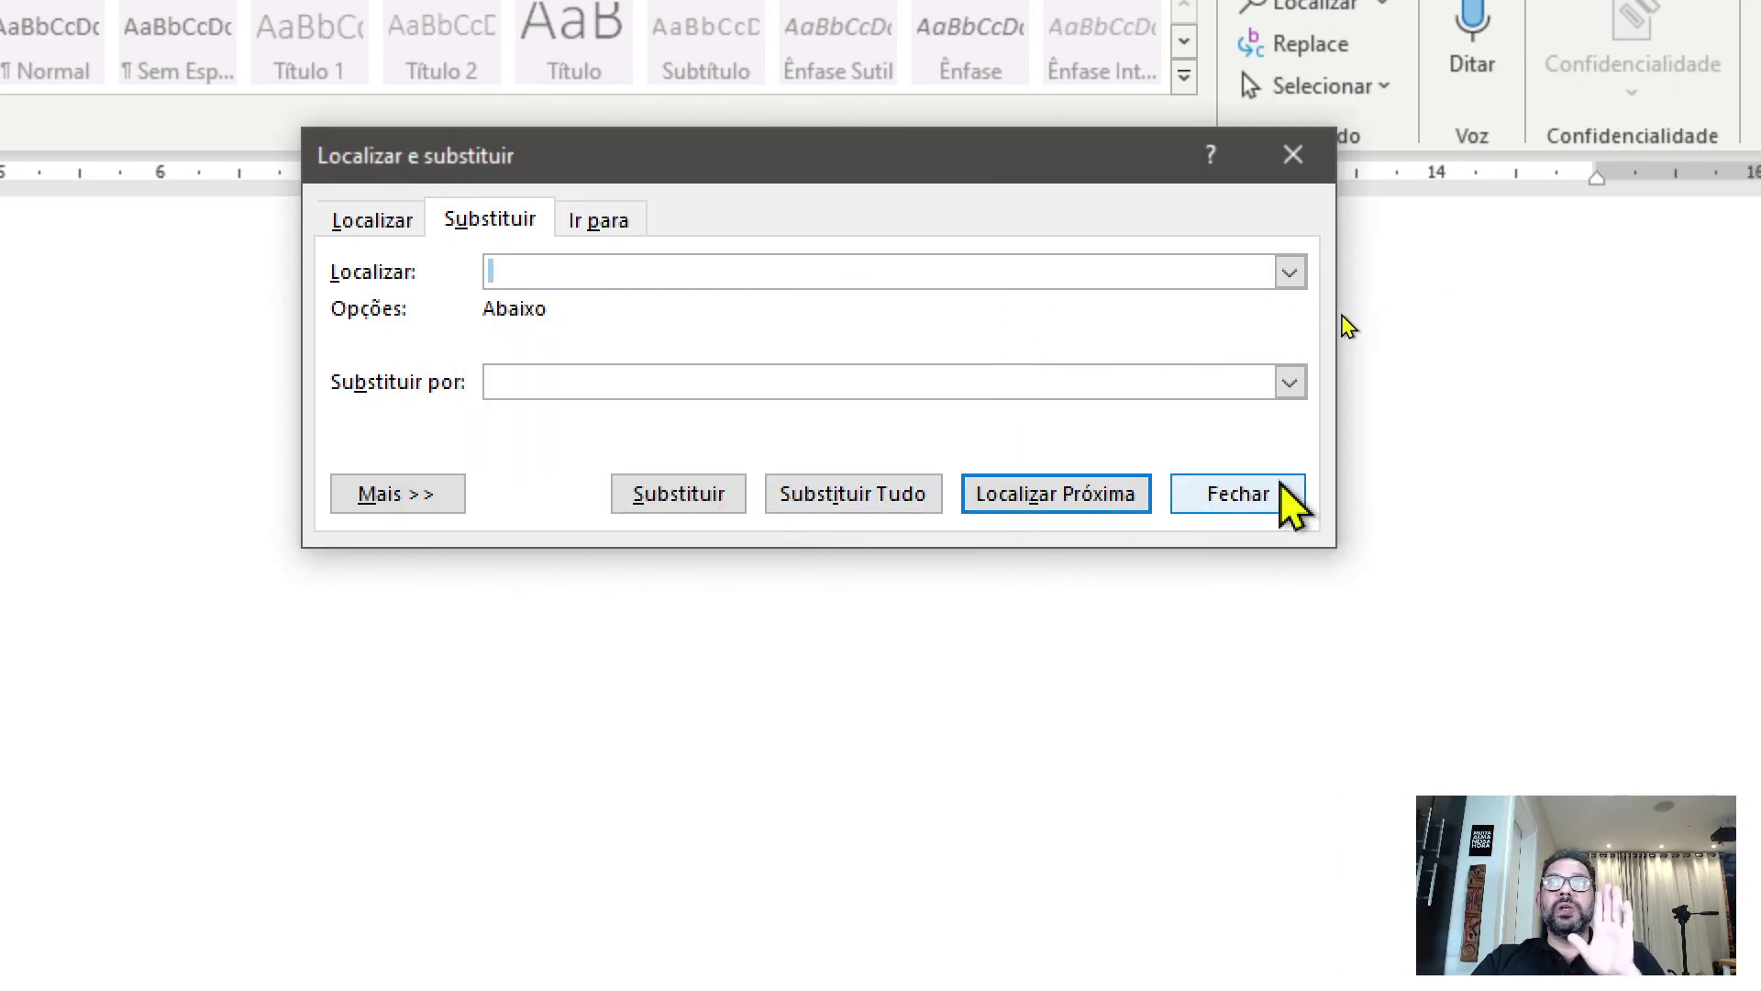
pyautogui.click(1374, 491)
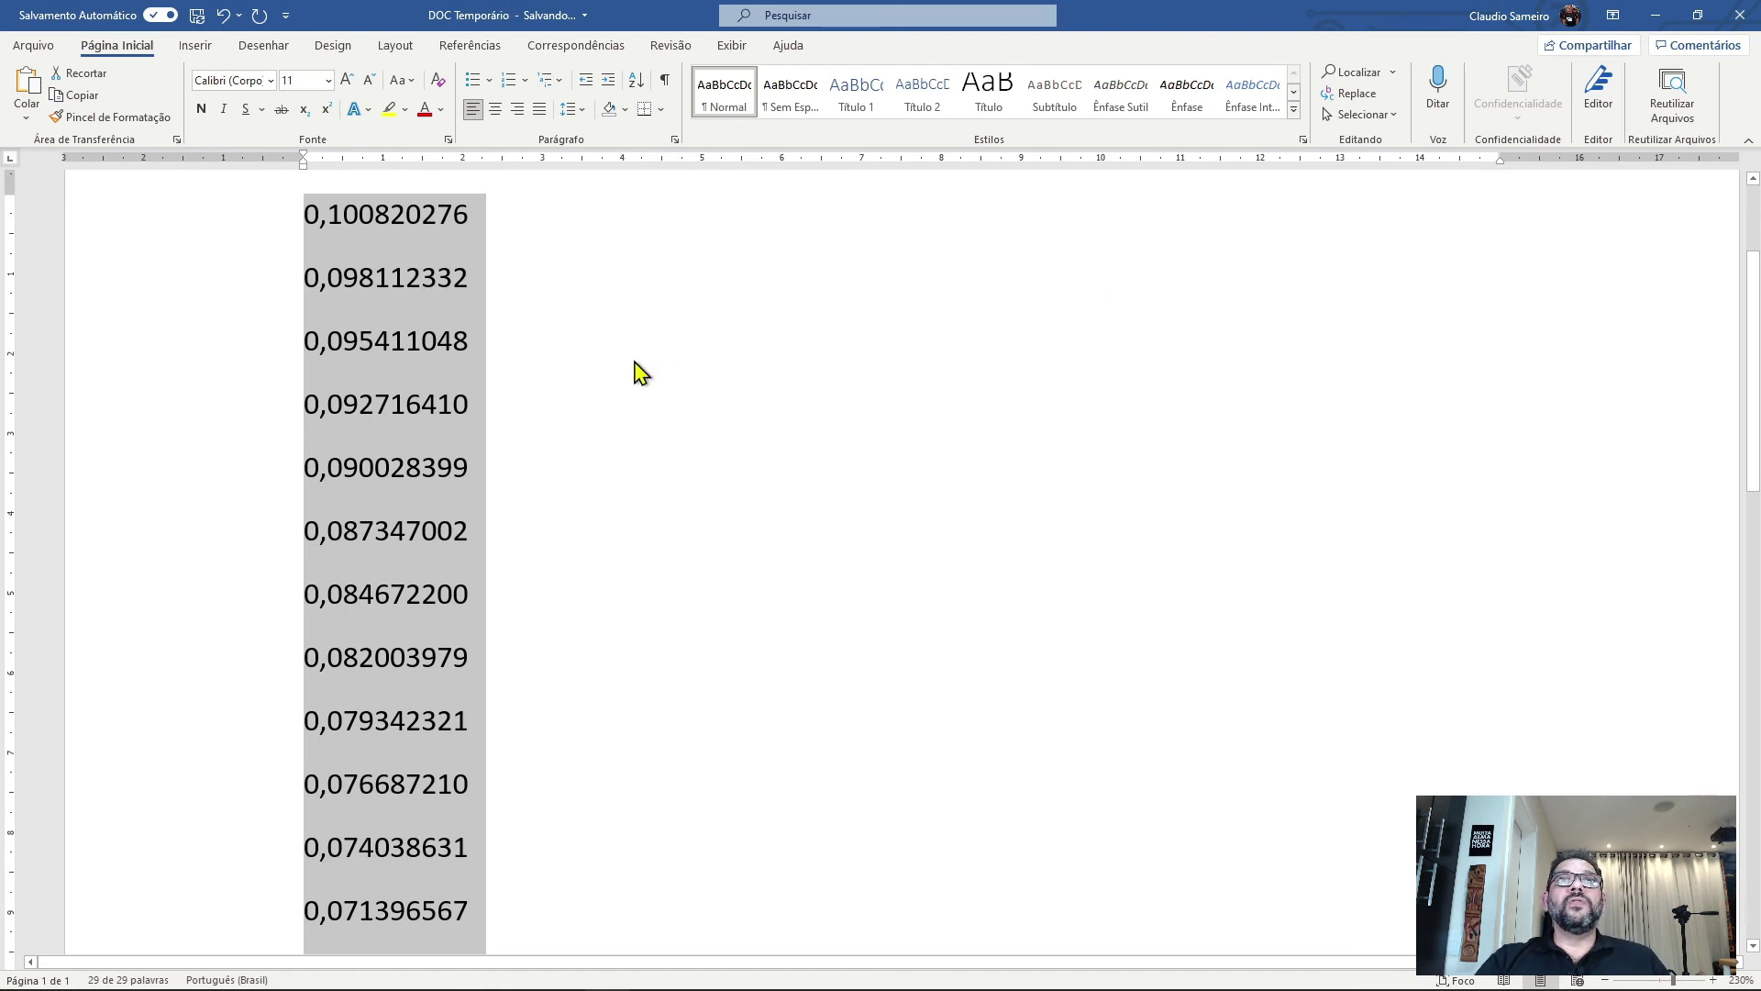
# - Check the beginnings and ends of the first coefficient lines for remaining blank spaces
pyautogui.scroll(3, 639, 371)
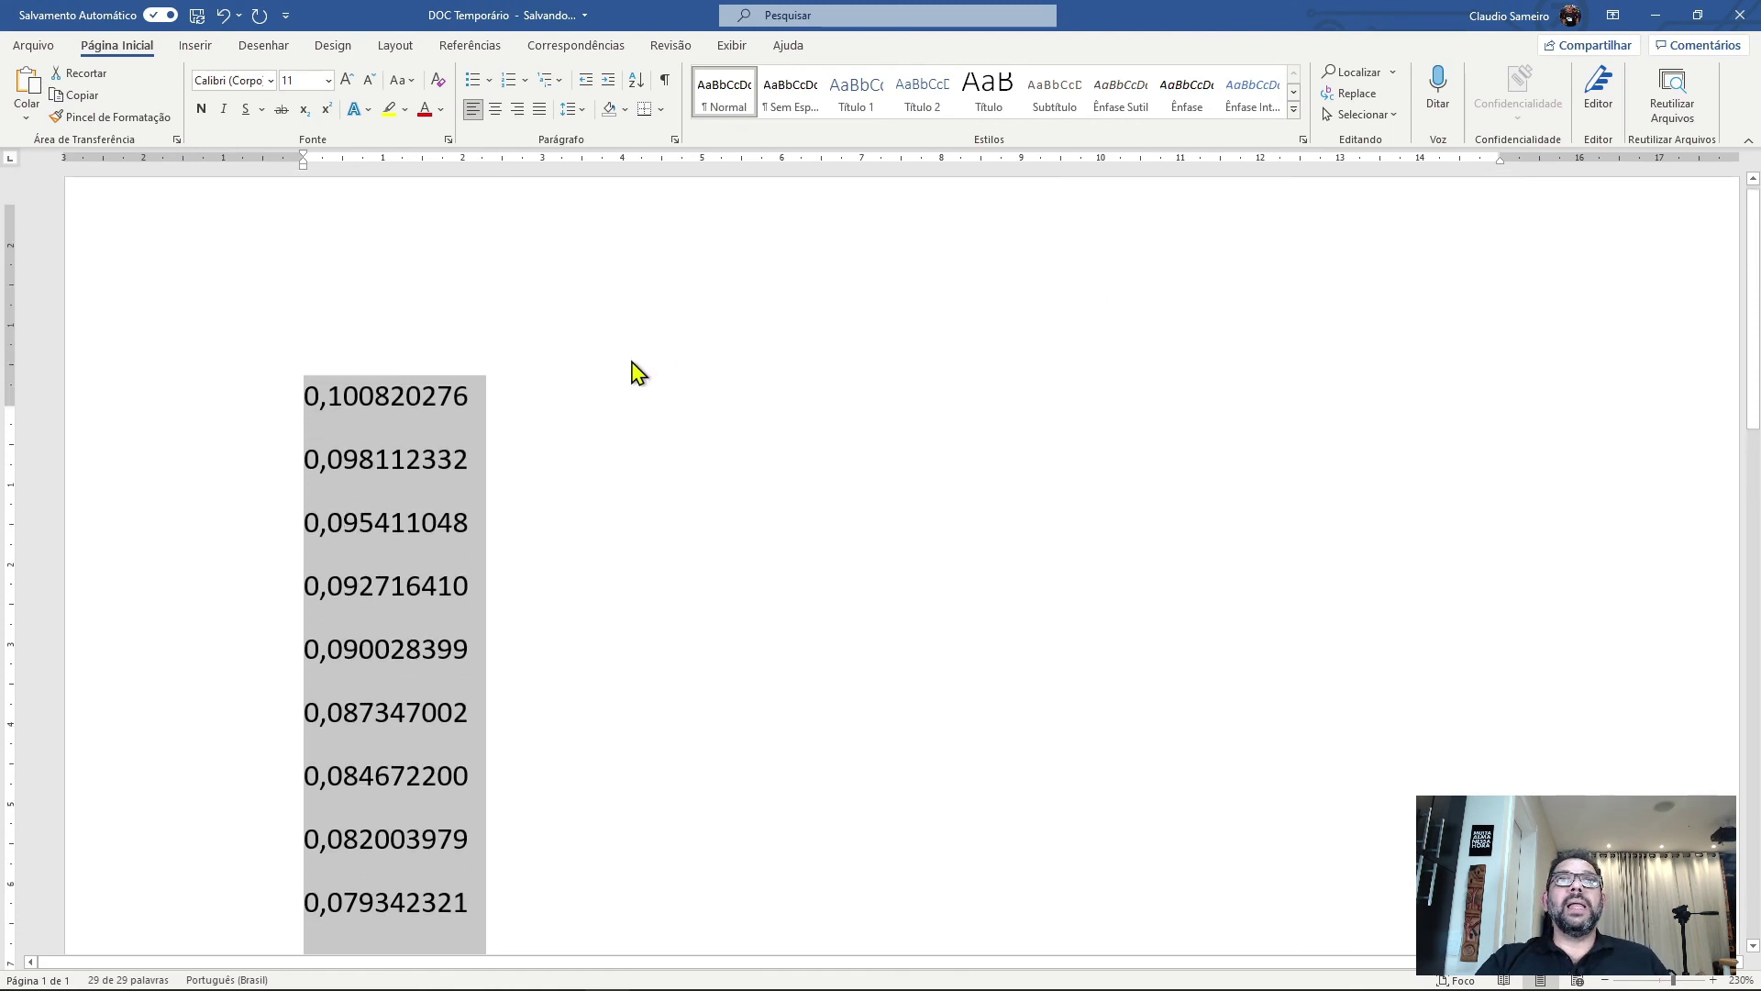
pyautogui.click(407, 429)
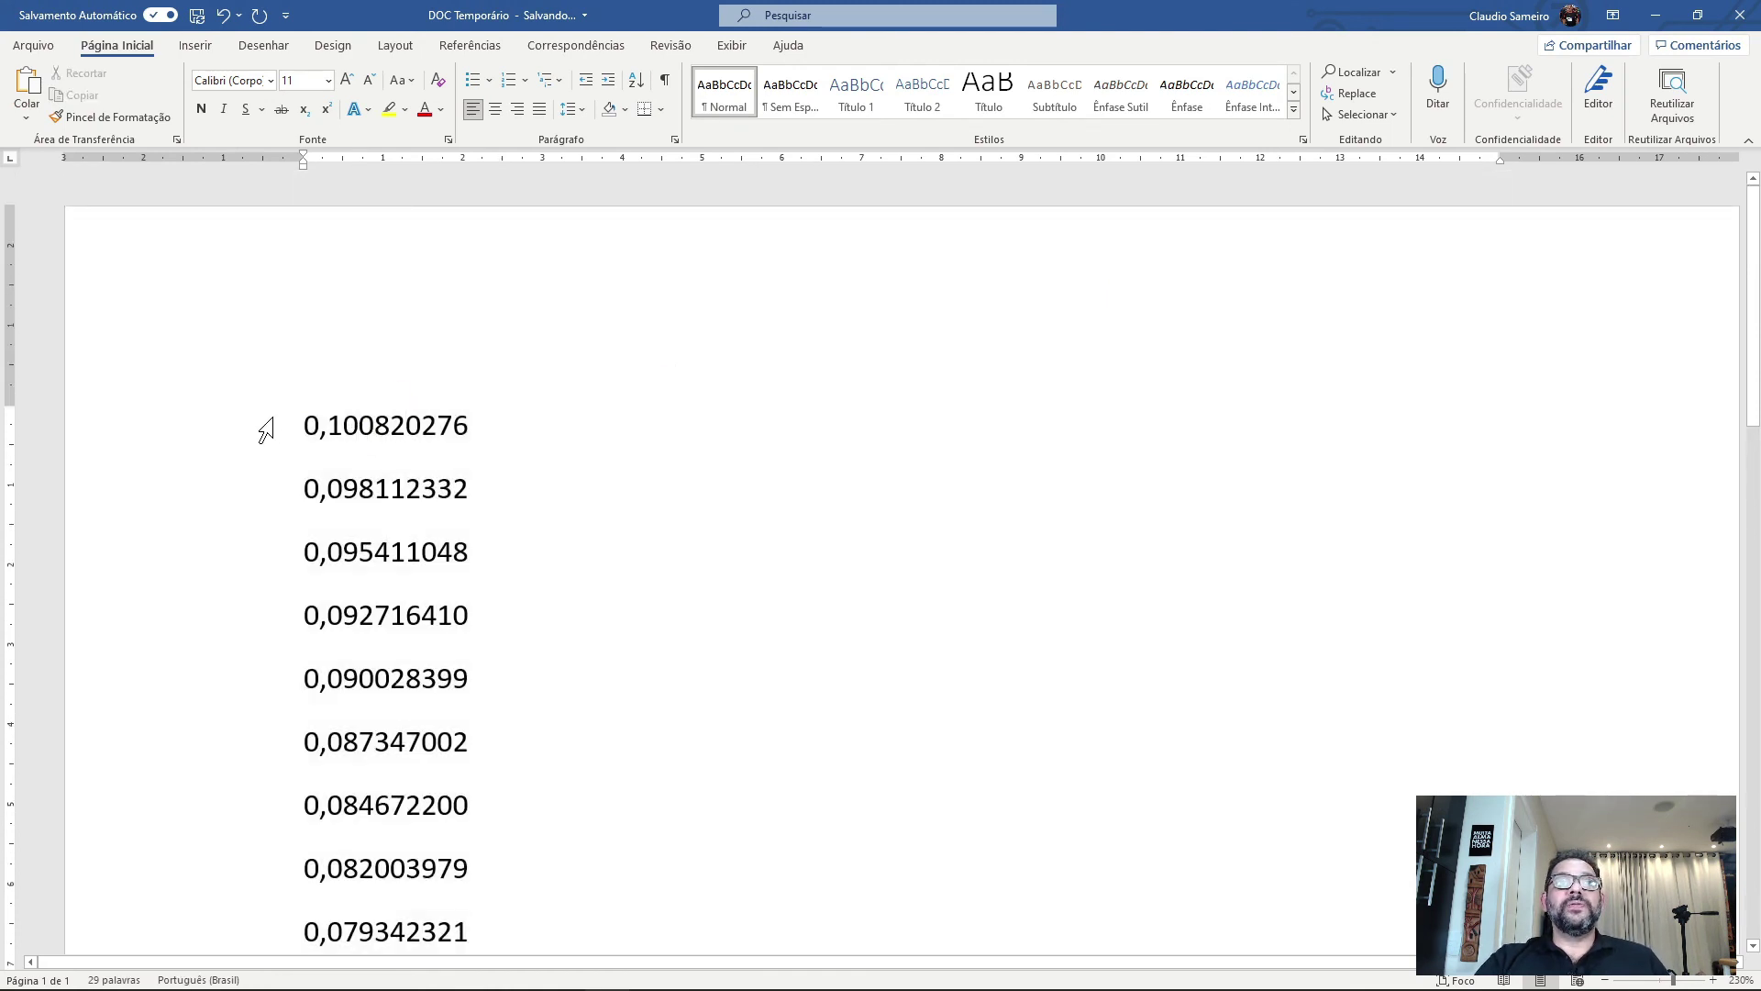
pyautogui.click(264, 431)
pyautogui.click(517, 429)
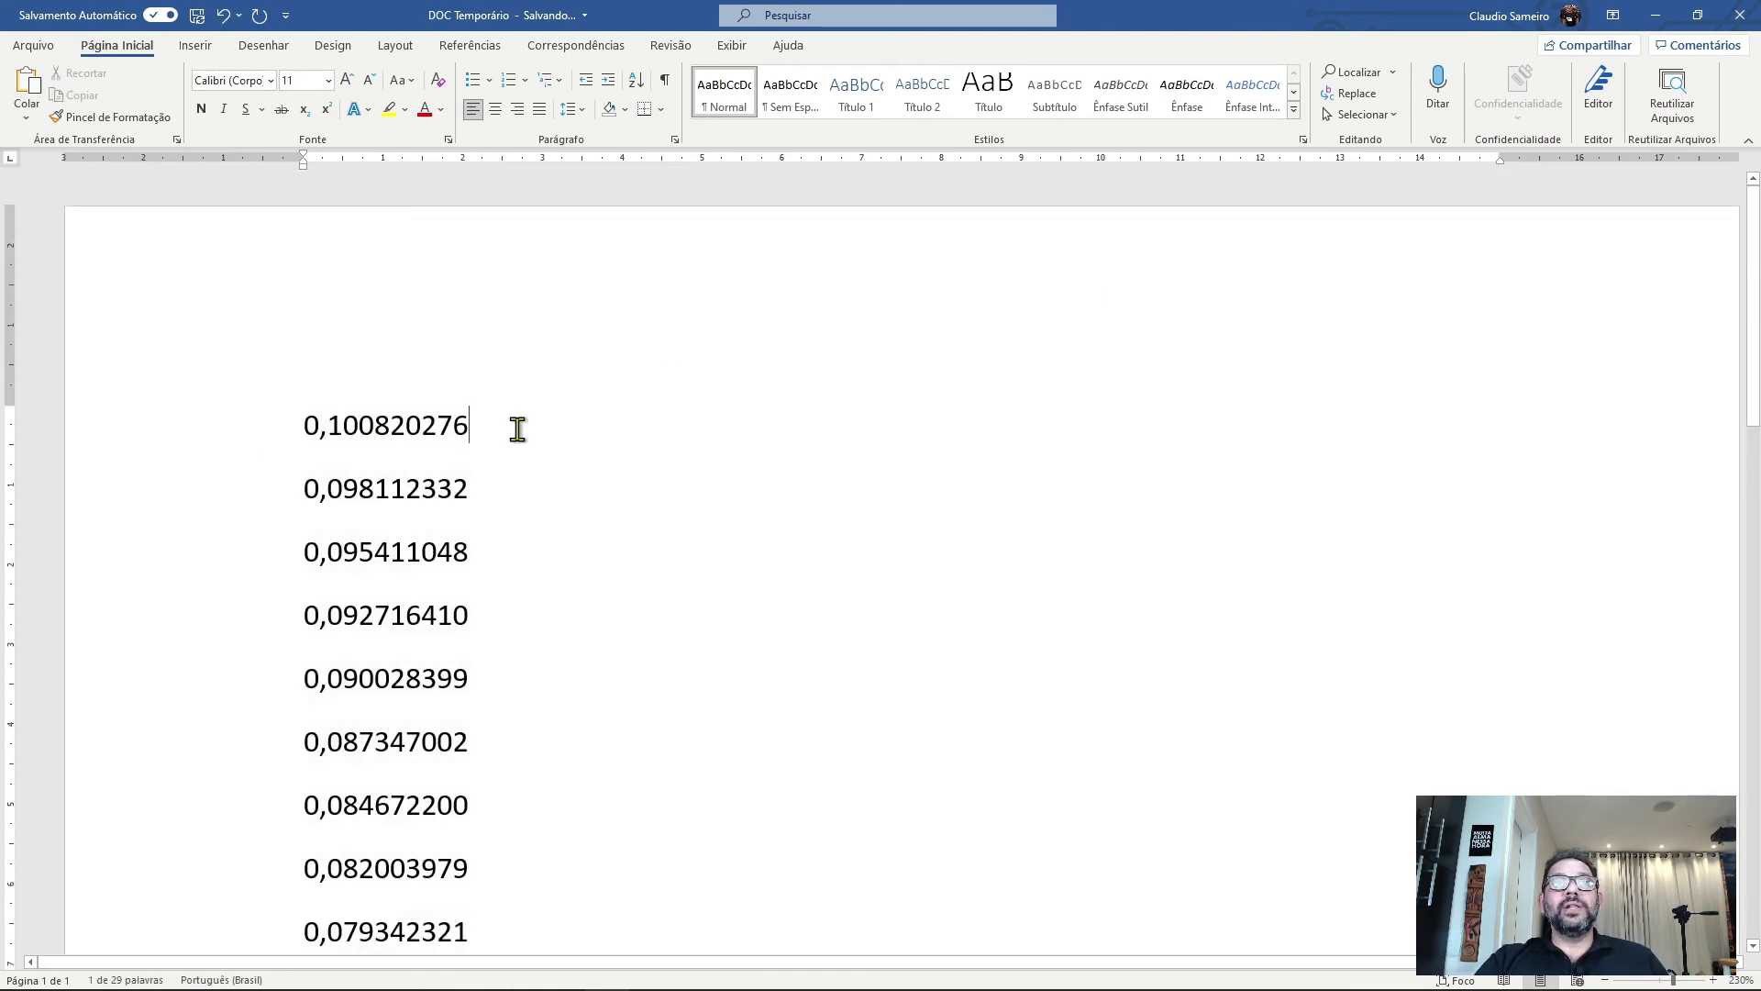
pyautogui.click(507, 486)
pyautogui.click(513, 562)
pyautogui.click(497, 614)
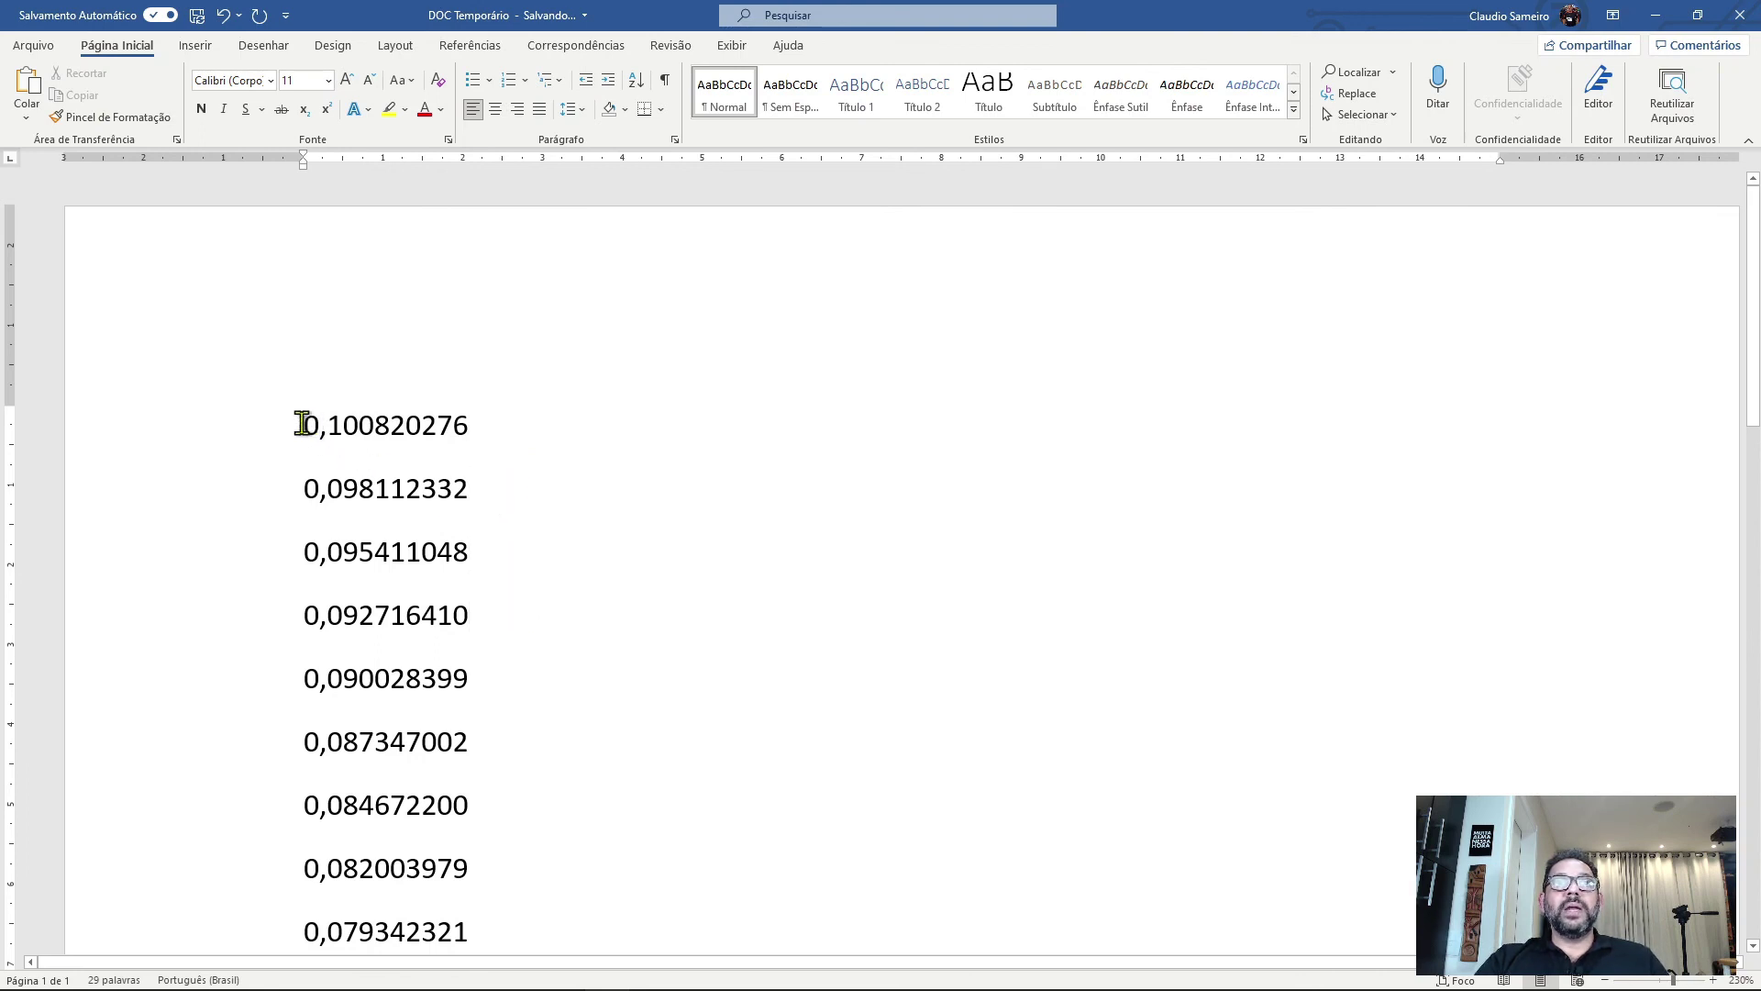
# - Copy the whole cleaned coefficient list in Word, switch to Excel and paste it over the old coefficients starting at B1 of Planilha2
pyautogui.moveTo(302, 421); pyautogui.dragTo(523, 713)
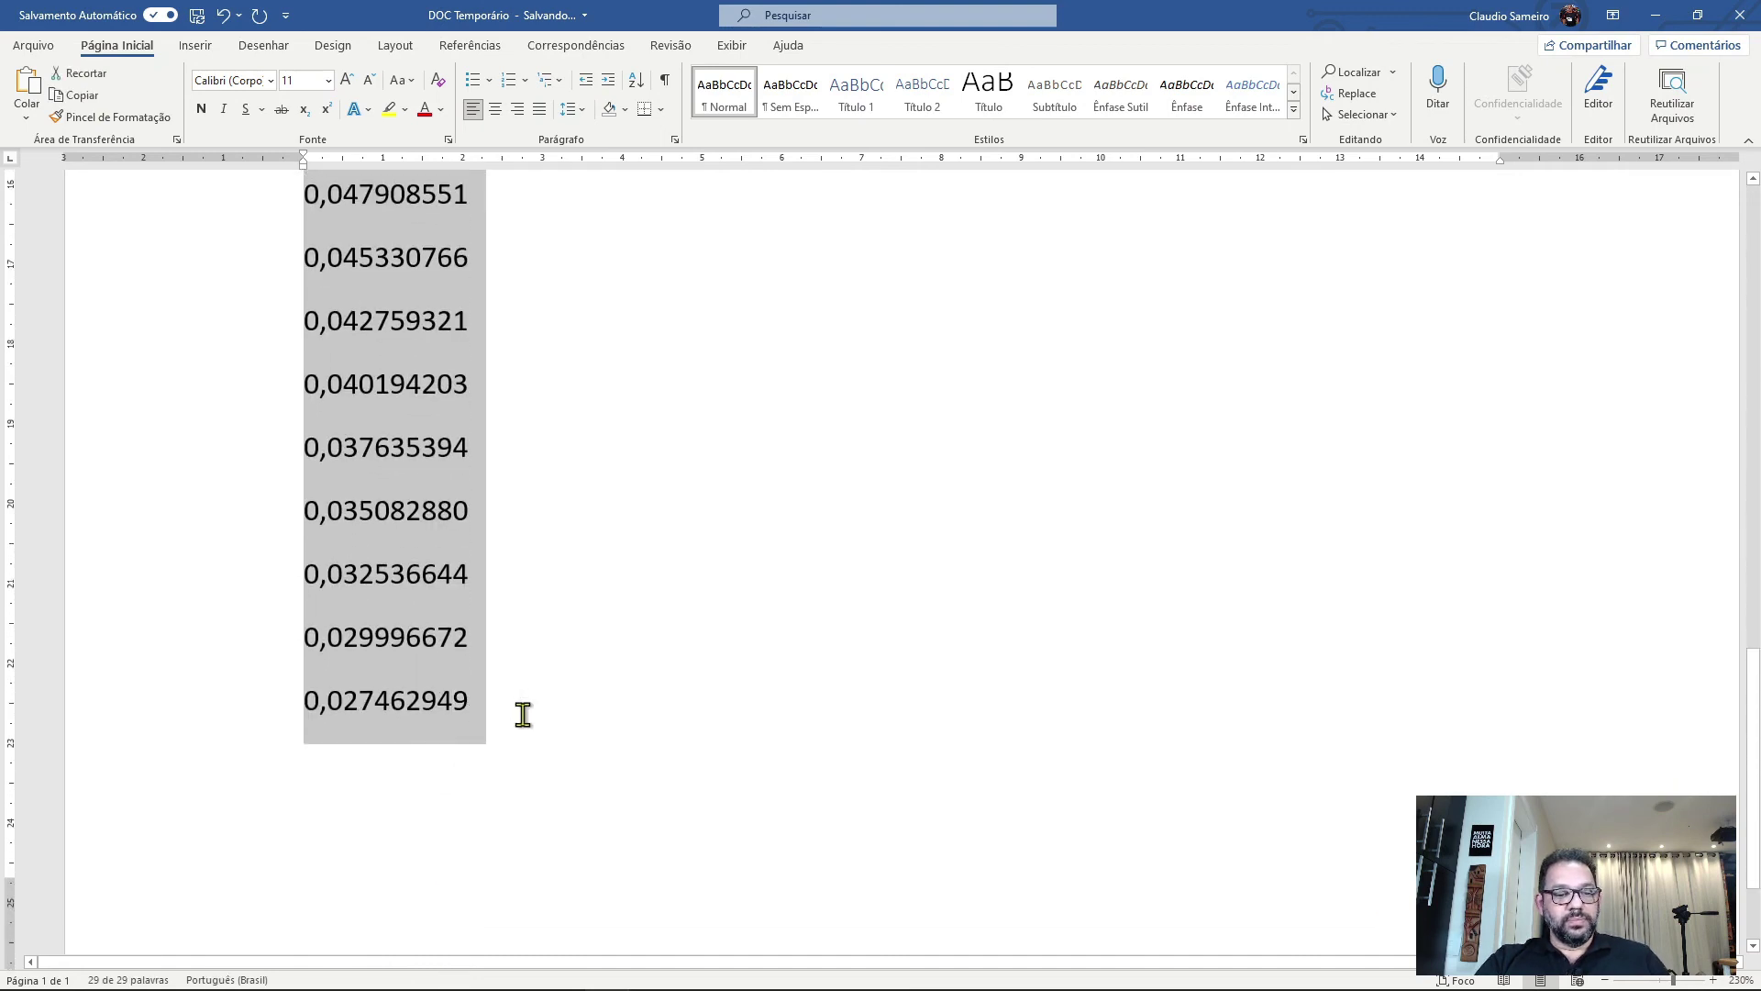
pyautogui.hotkey('ctrl', 'c')
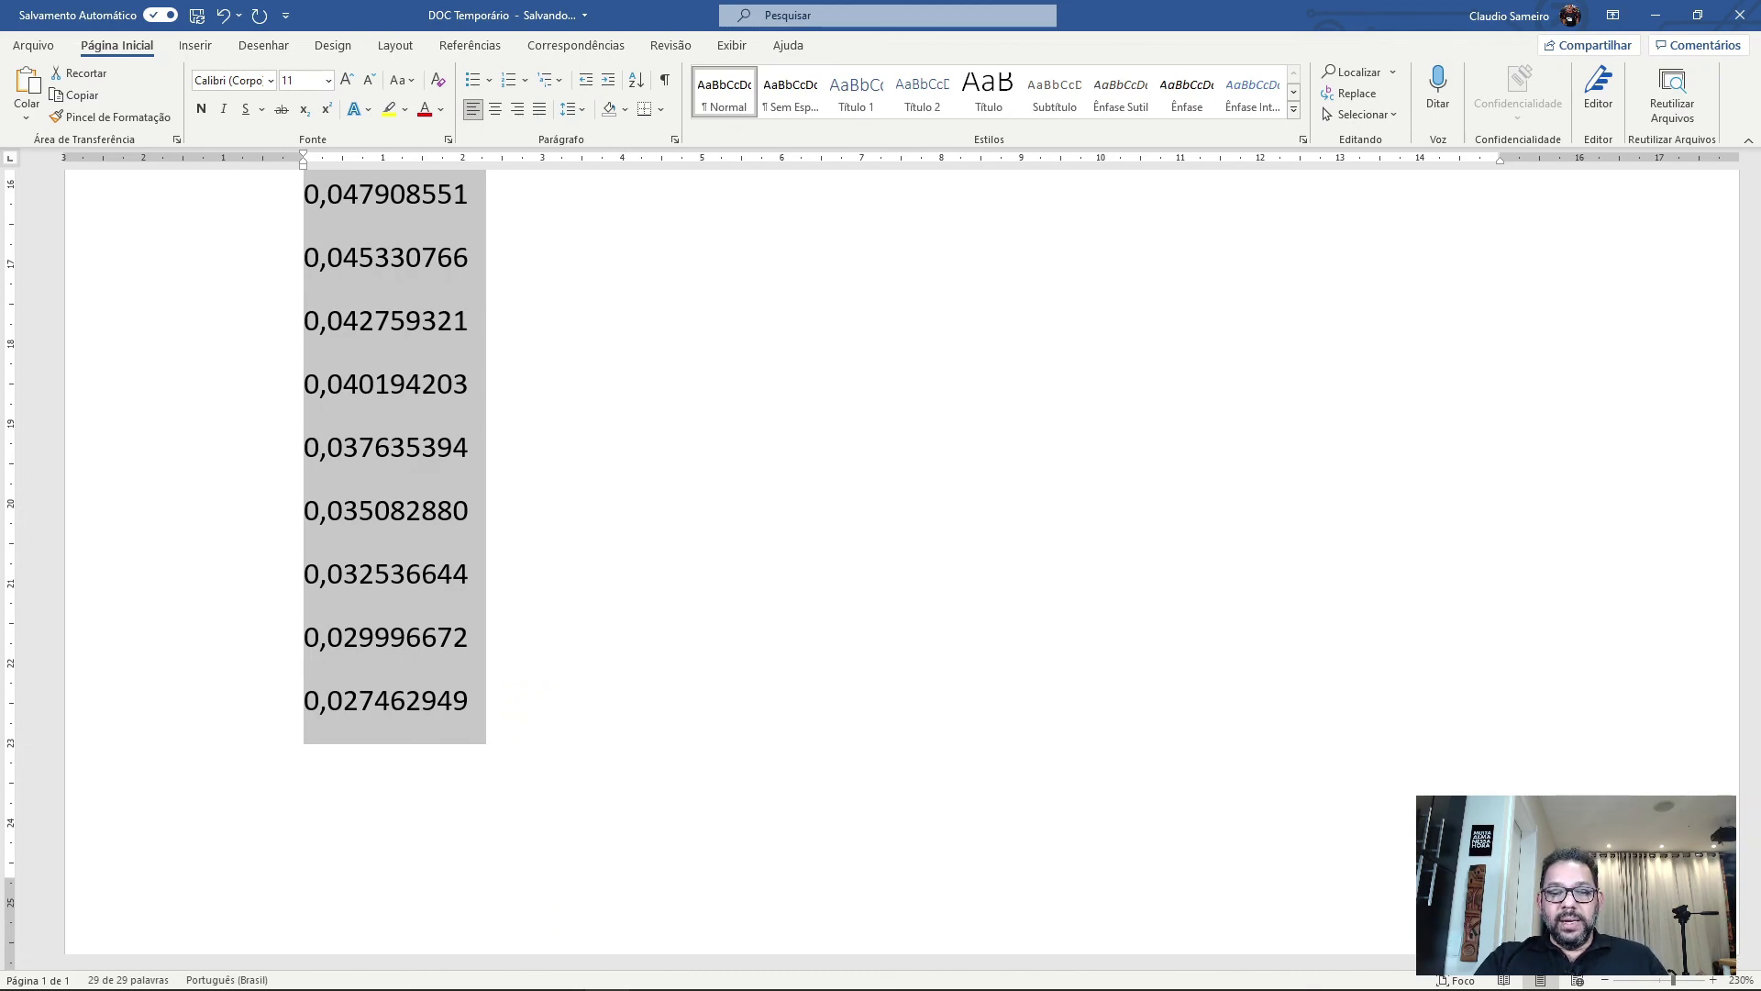
pyautogui.hotkey('alt', 'Tab')
pyautogui.click(295, 375)
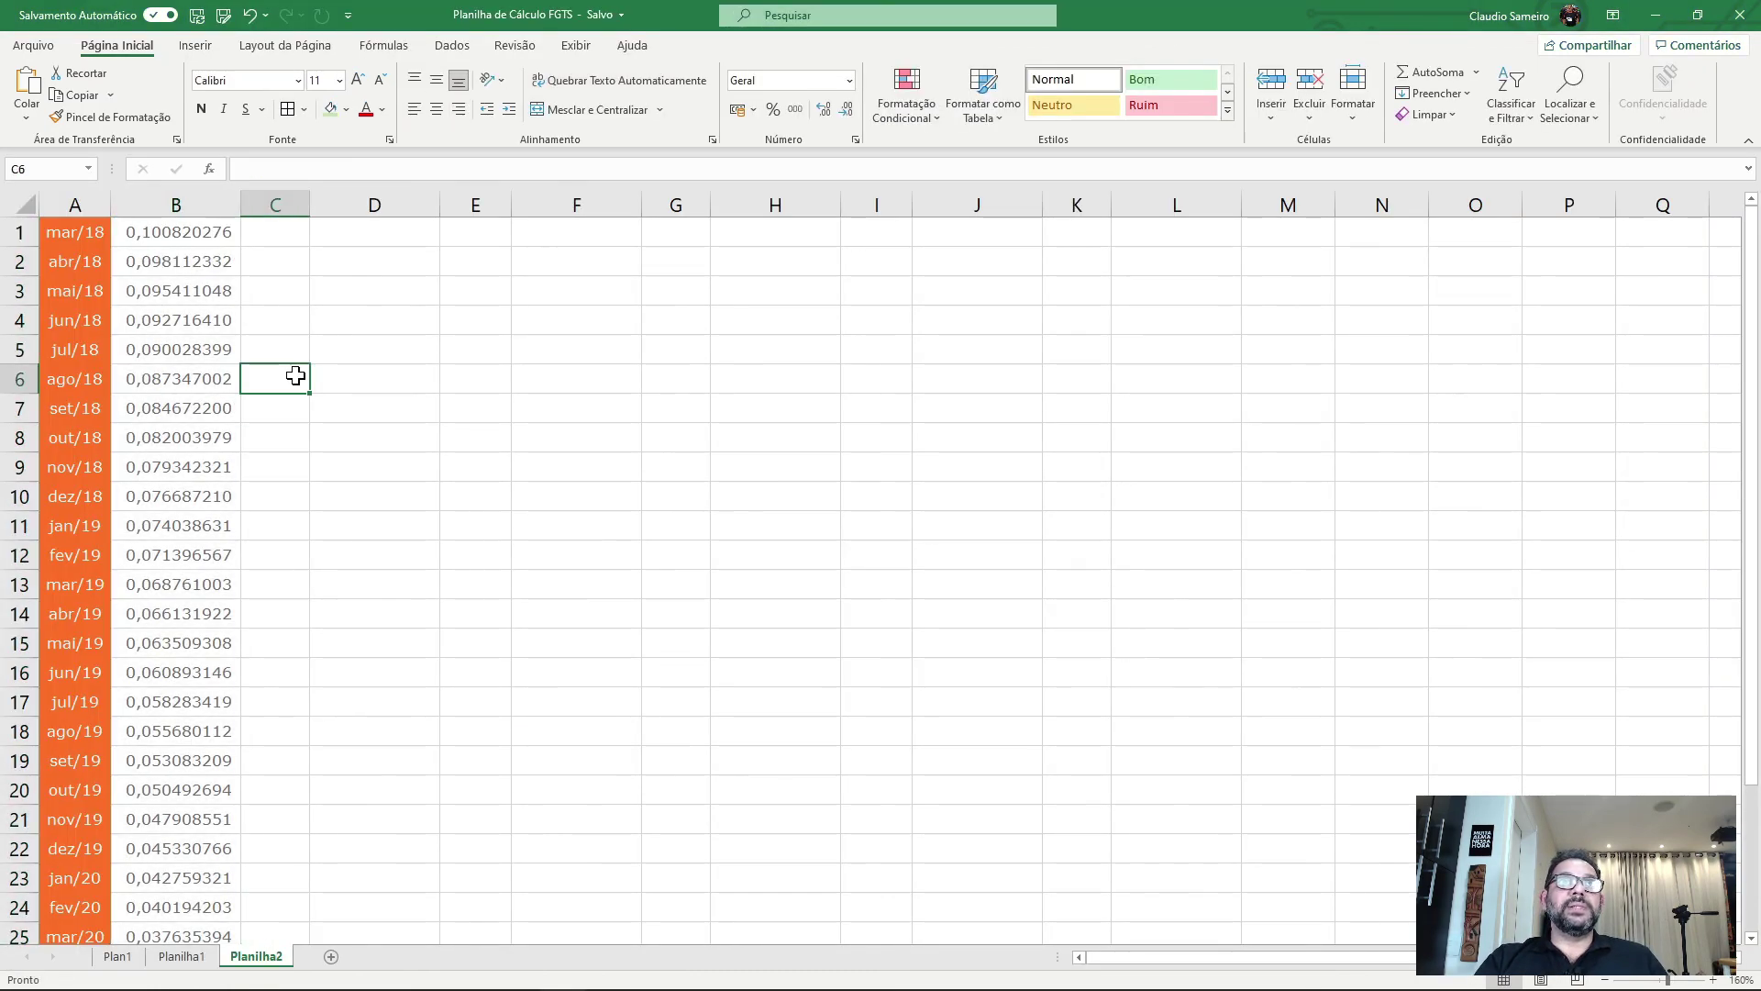
pyautogui.click(196, 232)
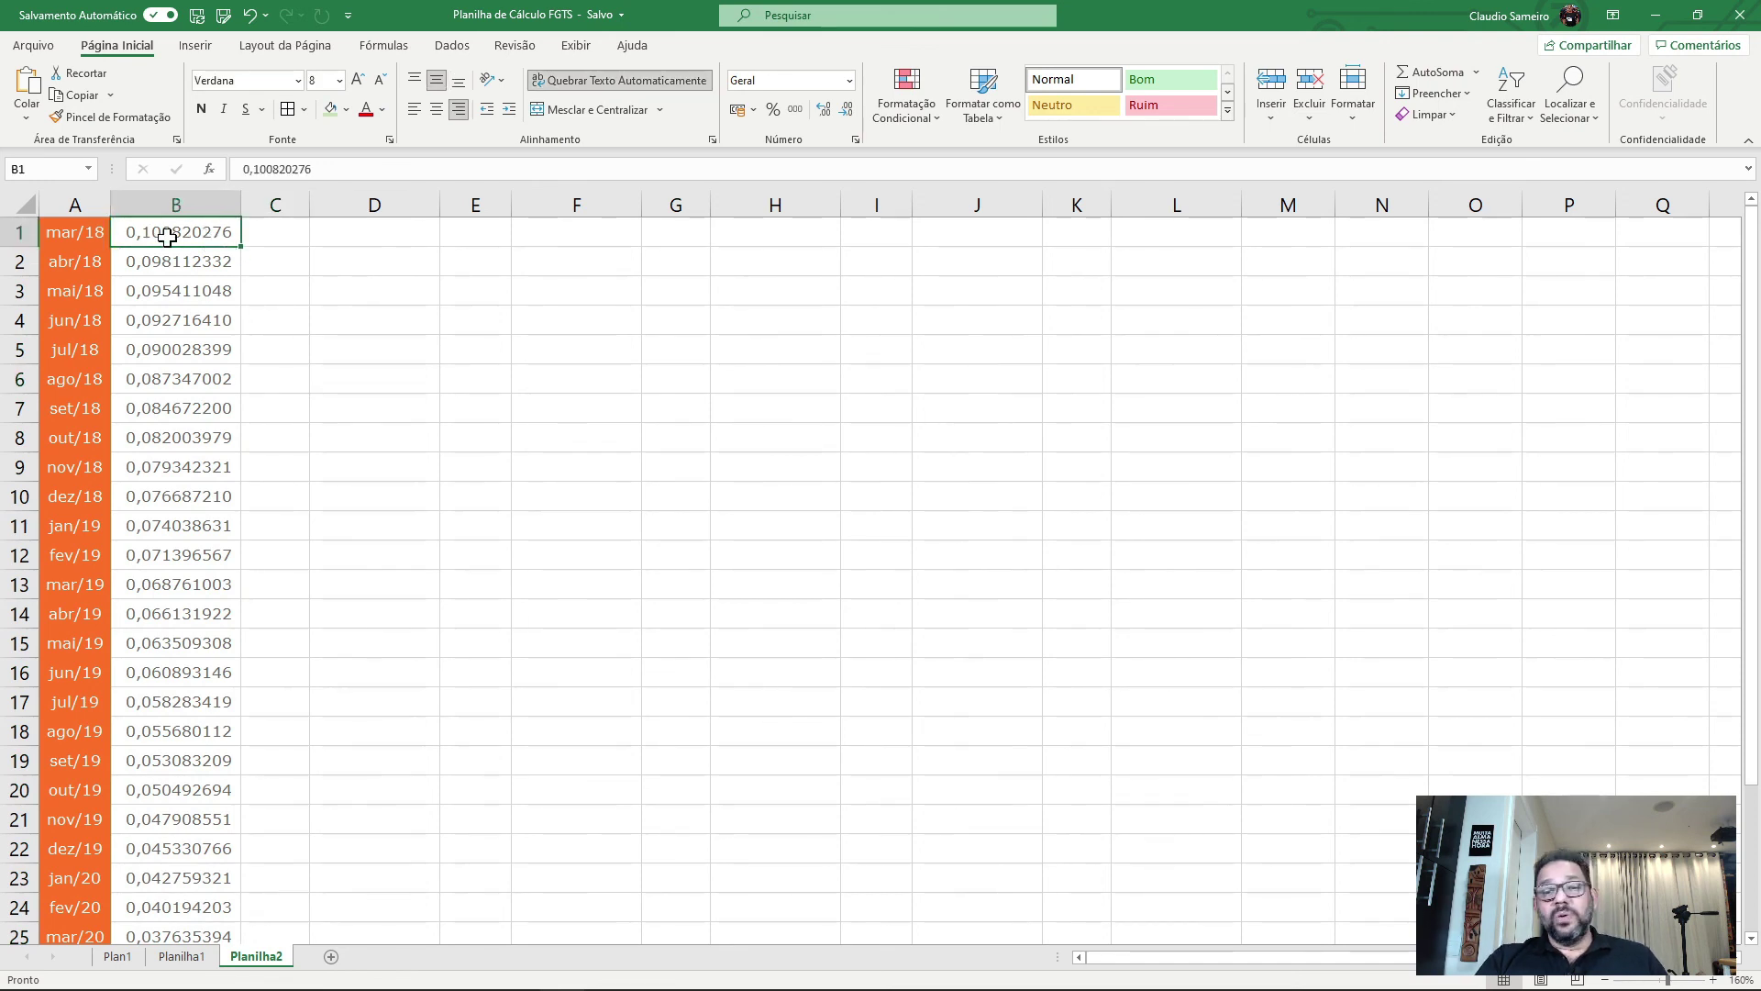
pyautogui.click(27, 84)
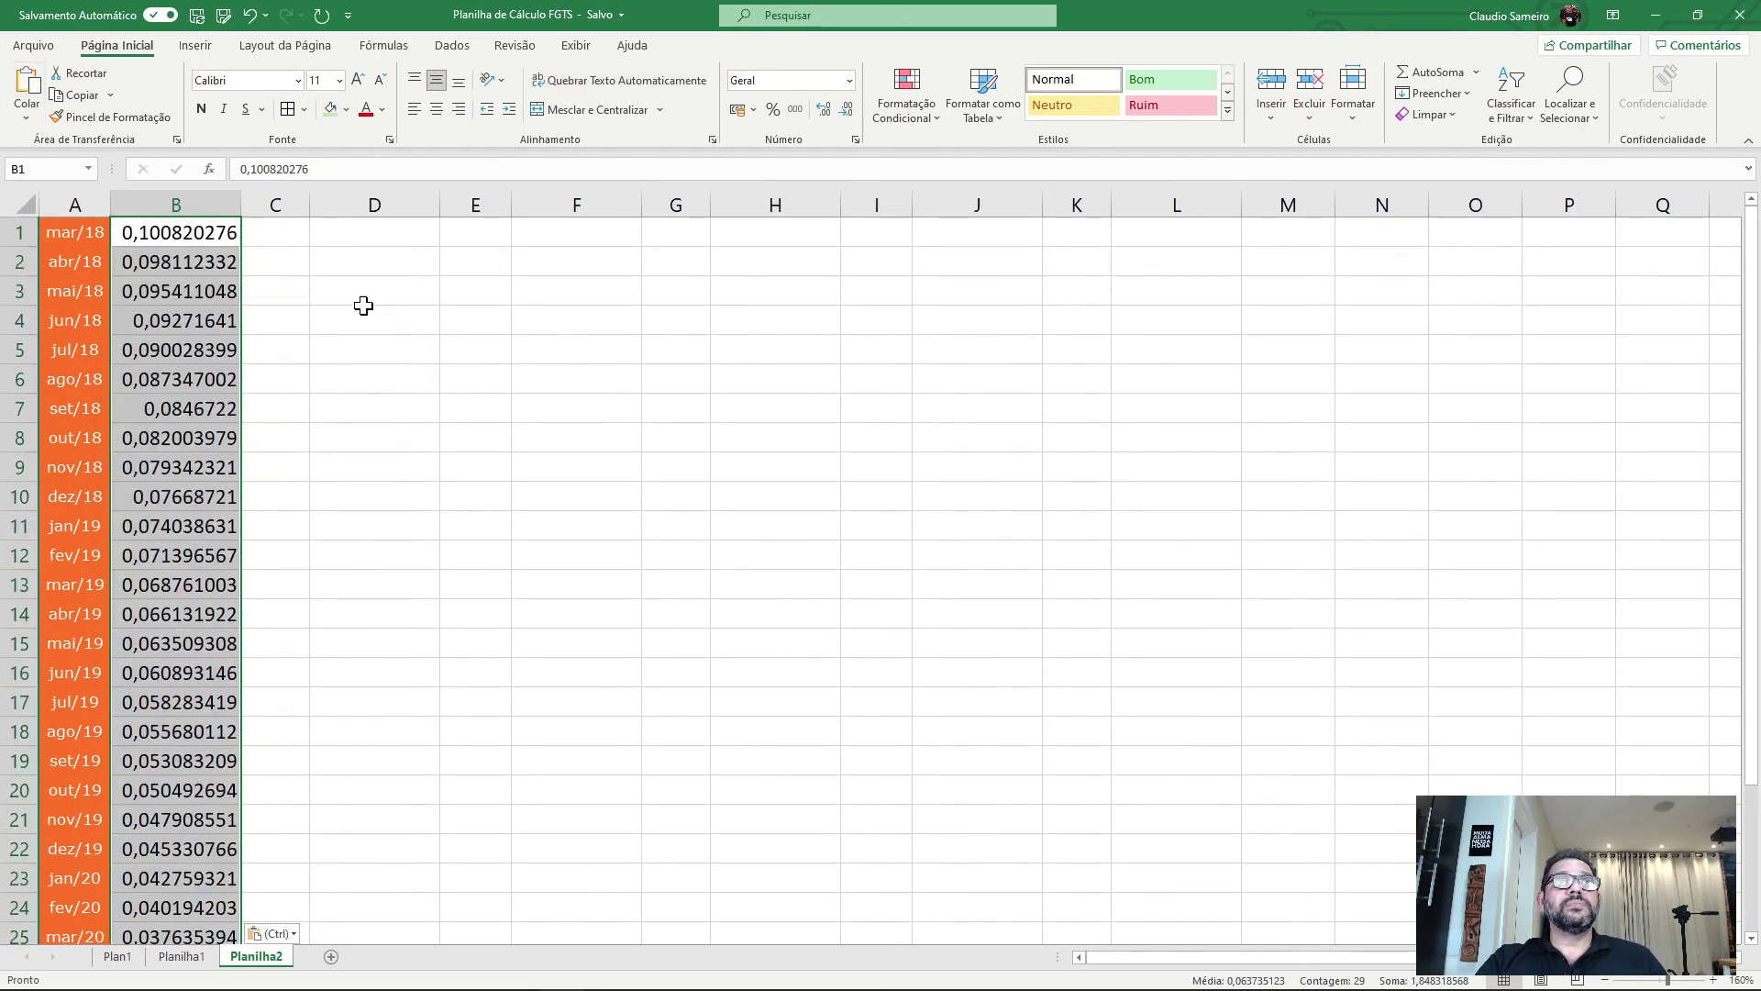
# - Widen column B of Planilha2 slightly so the pasted coefficients have more room
pyautogui.click(345, 351)
pyautogui.moveTo(242, 204); pyautogui.dragTo(264, 206)
pyautogui.click(339, 431)
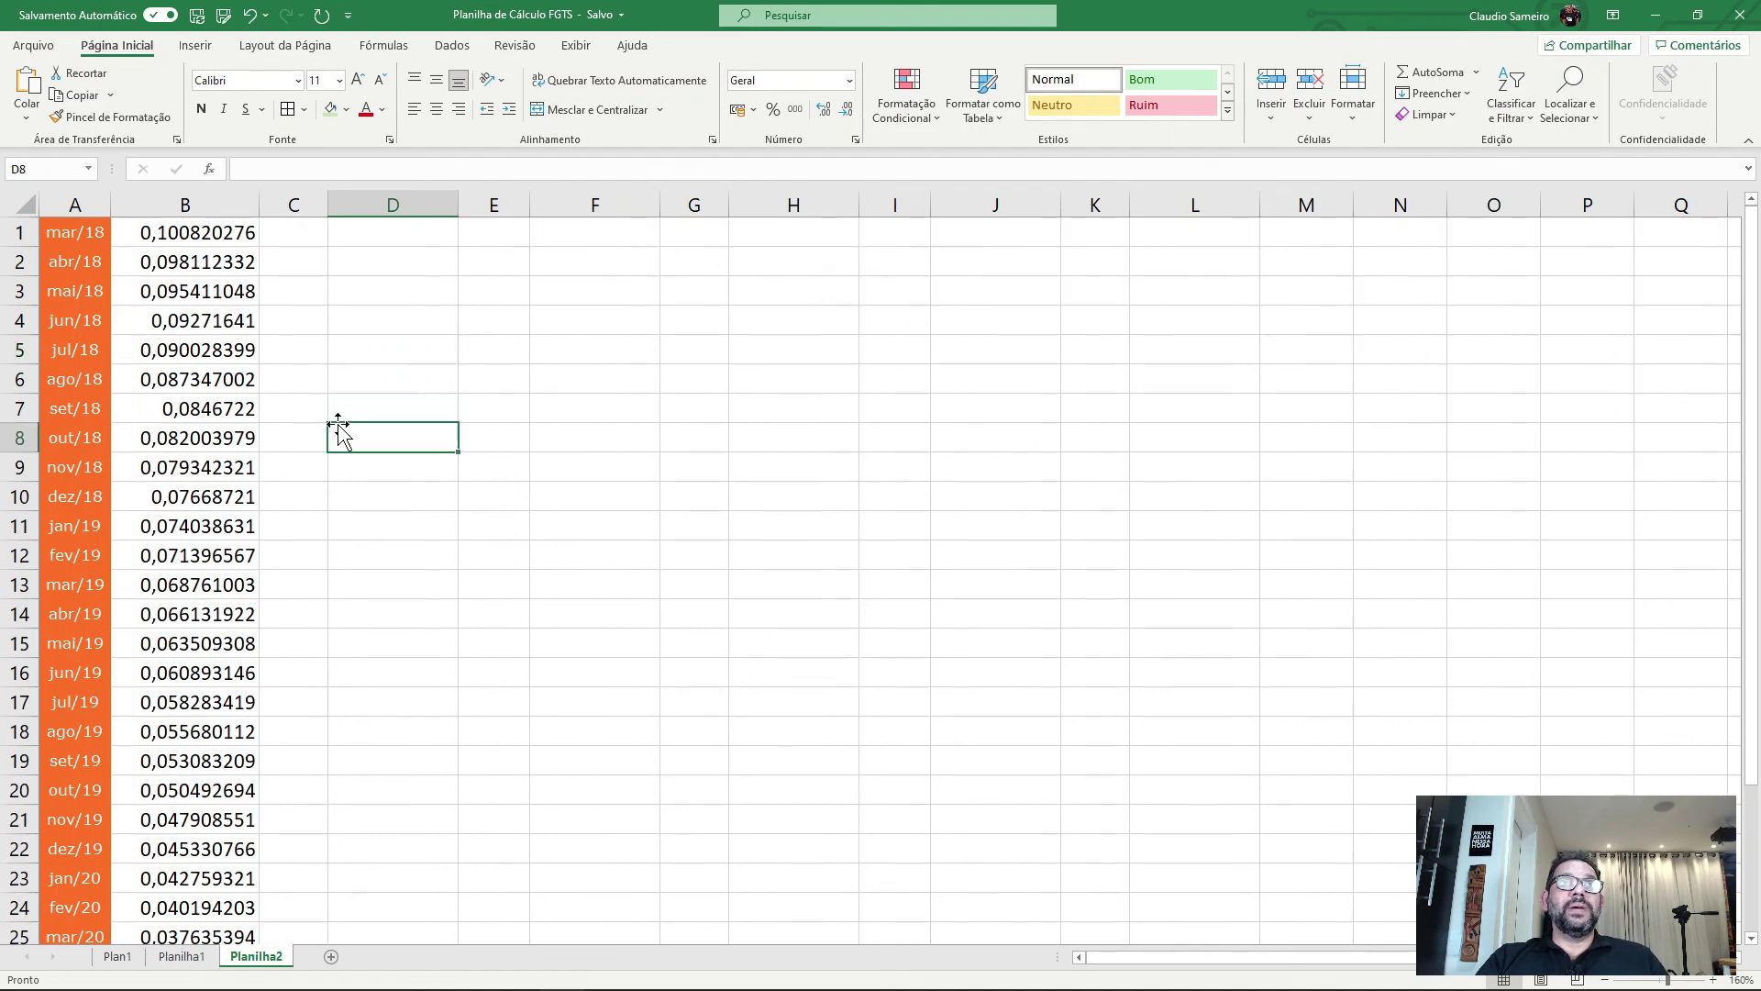
# - Copy the mar/18 to dez/18 coefficients in B1:B10 and paste them as values starting at D4 of the Plan1 sheet
pyautogui.click(202, 237)
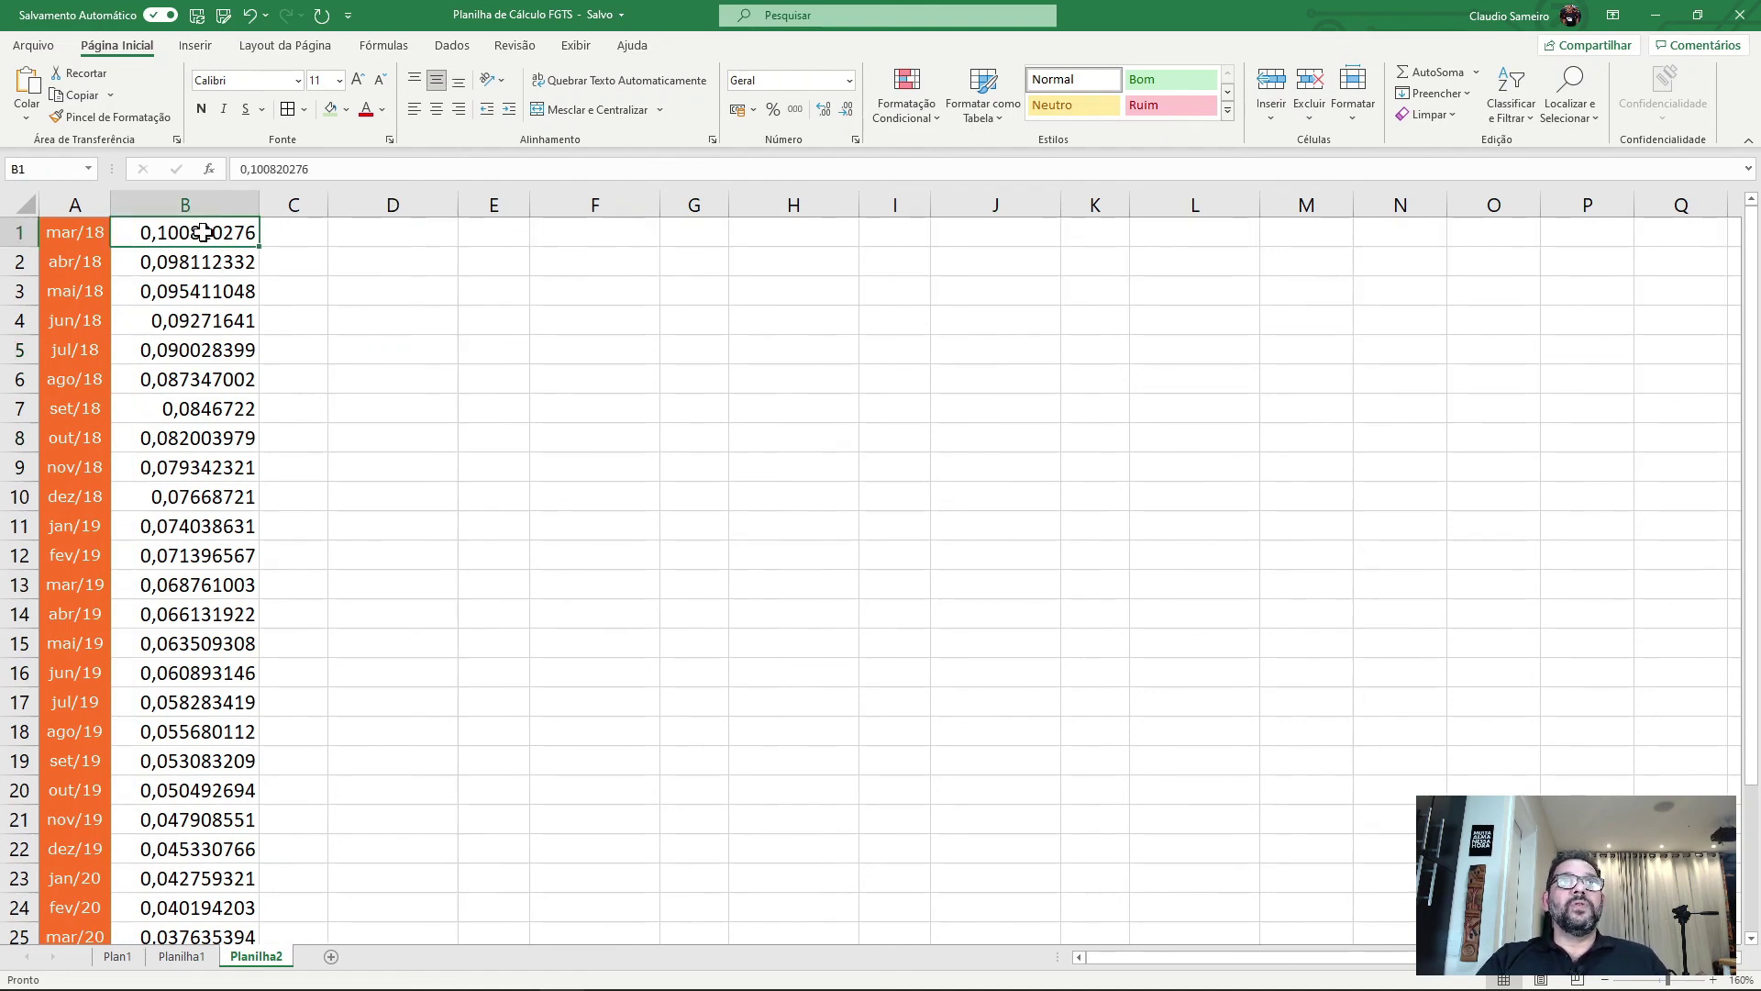
pyautogui.moveTo(203, 232); pyautogui.dragTo(215, 486)
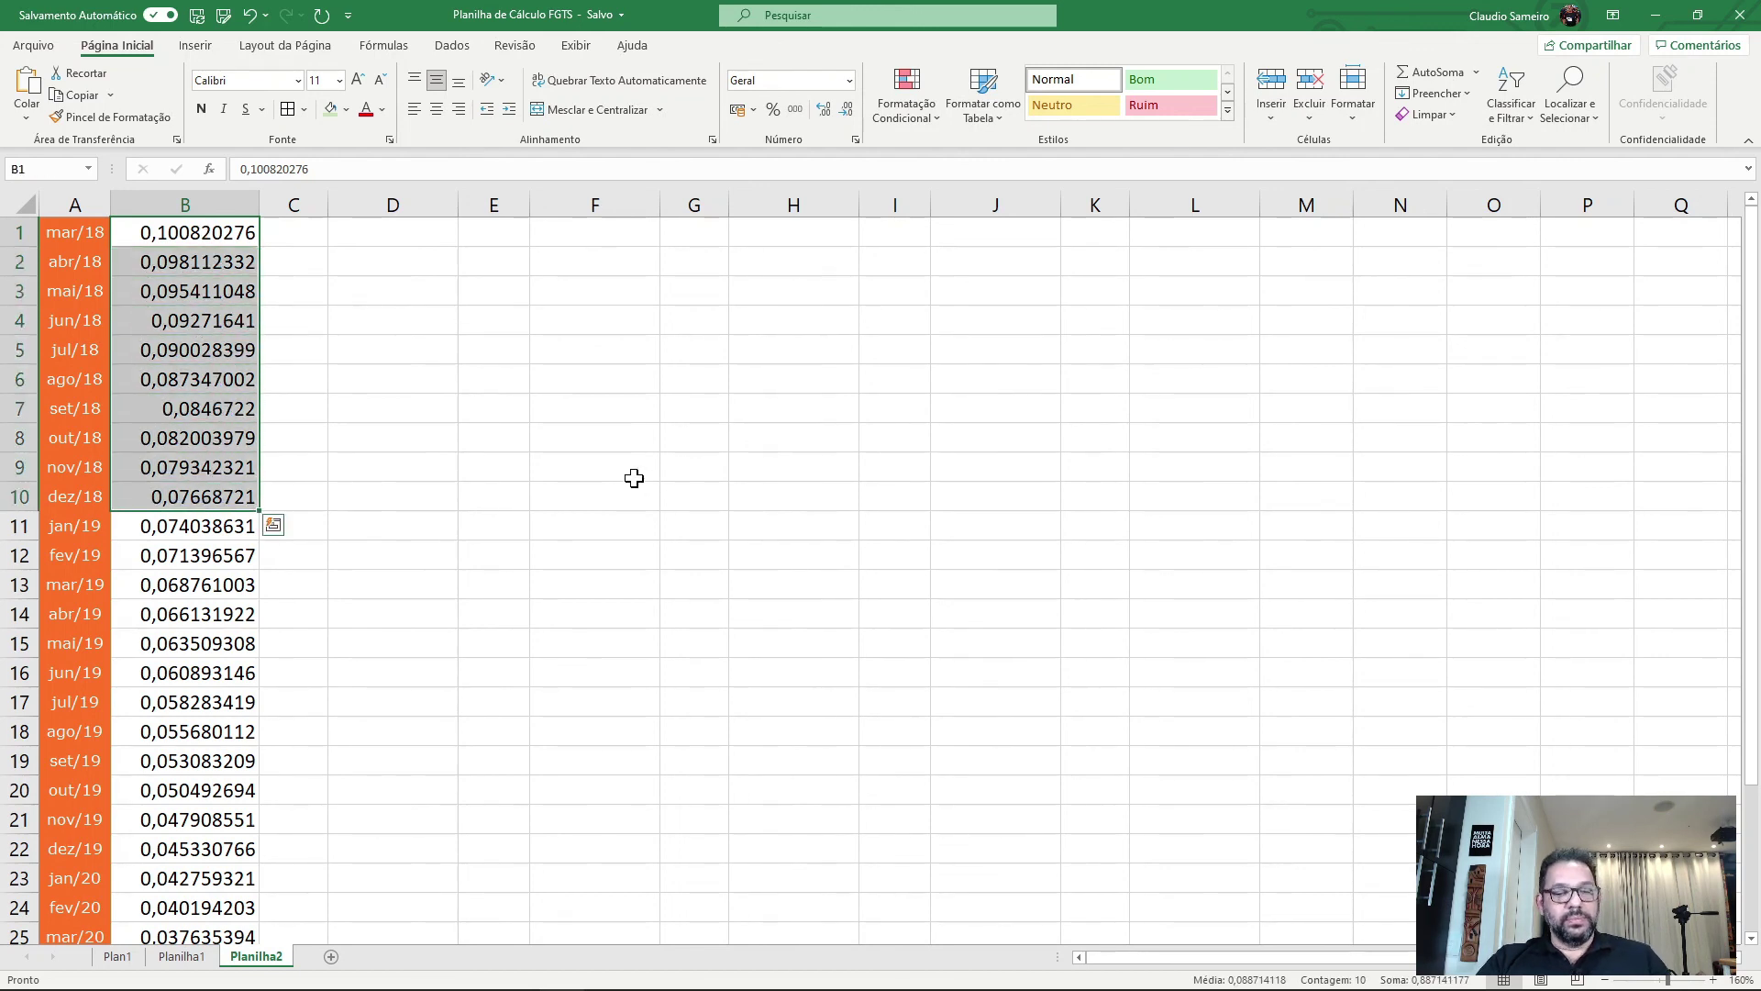
pyautogui.hotkey('ctrl', 'c')
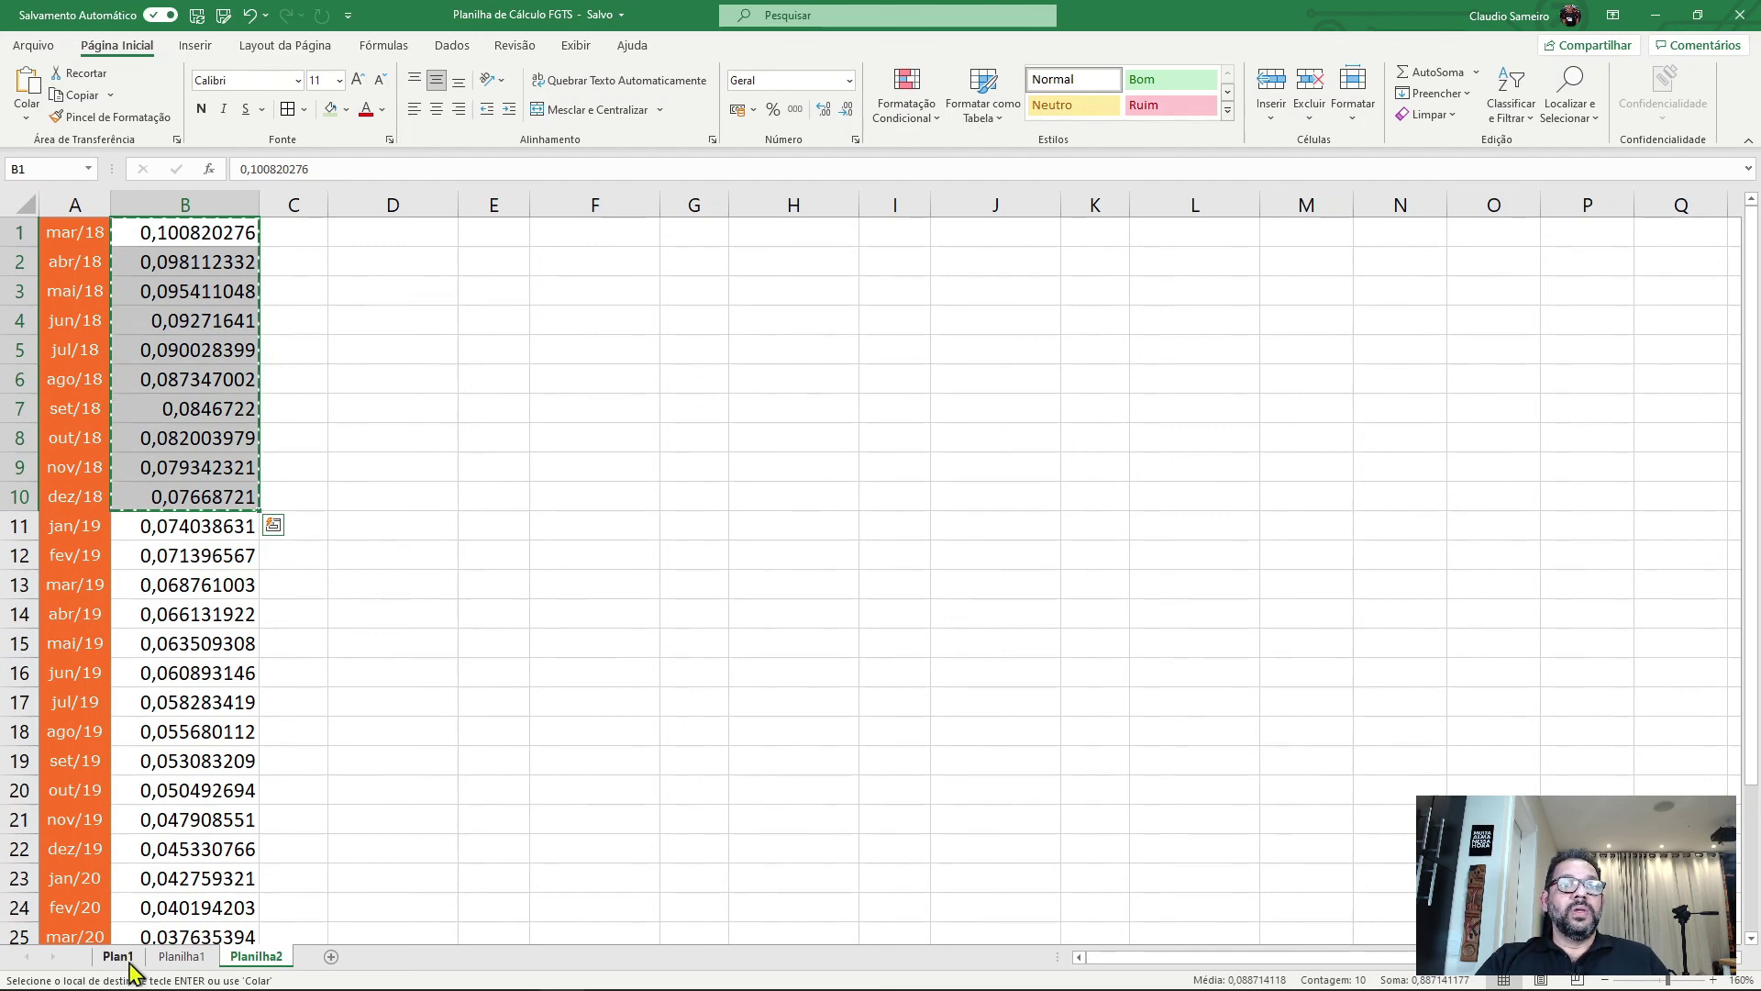
pyautogui.click(118, 964)
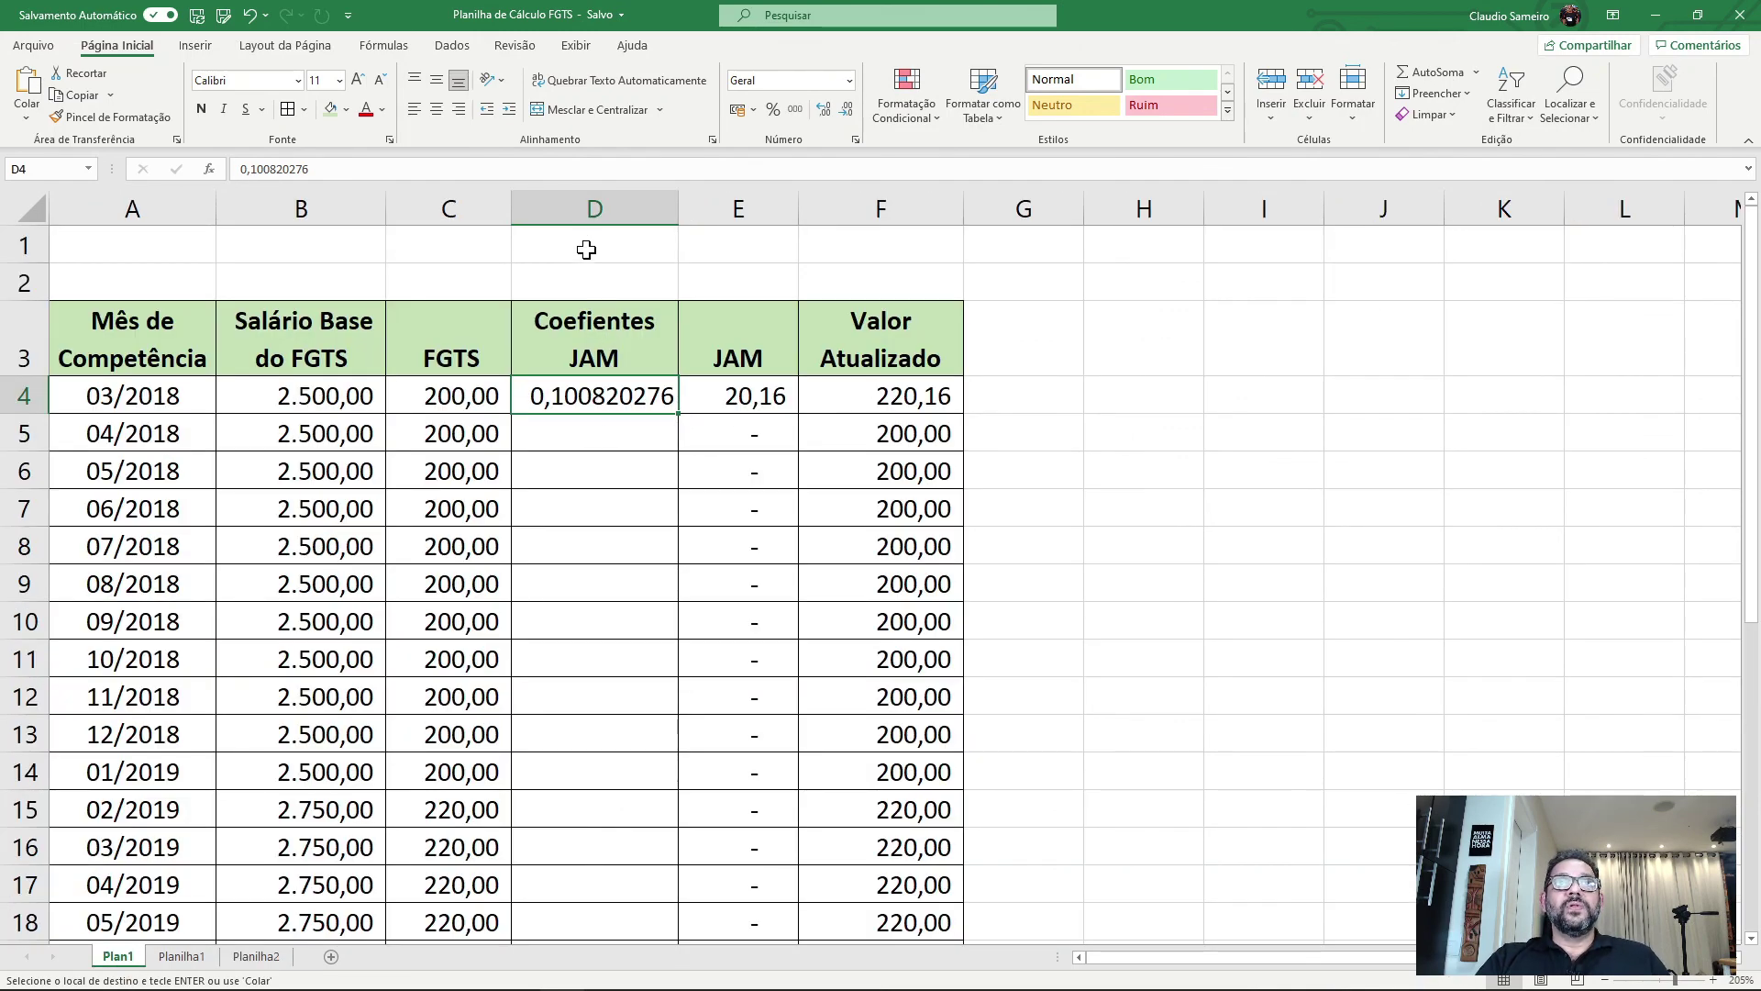
pyautogui.click(592, 209)
pyautogui.click(596, 392)
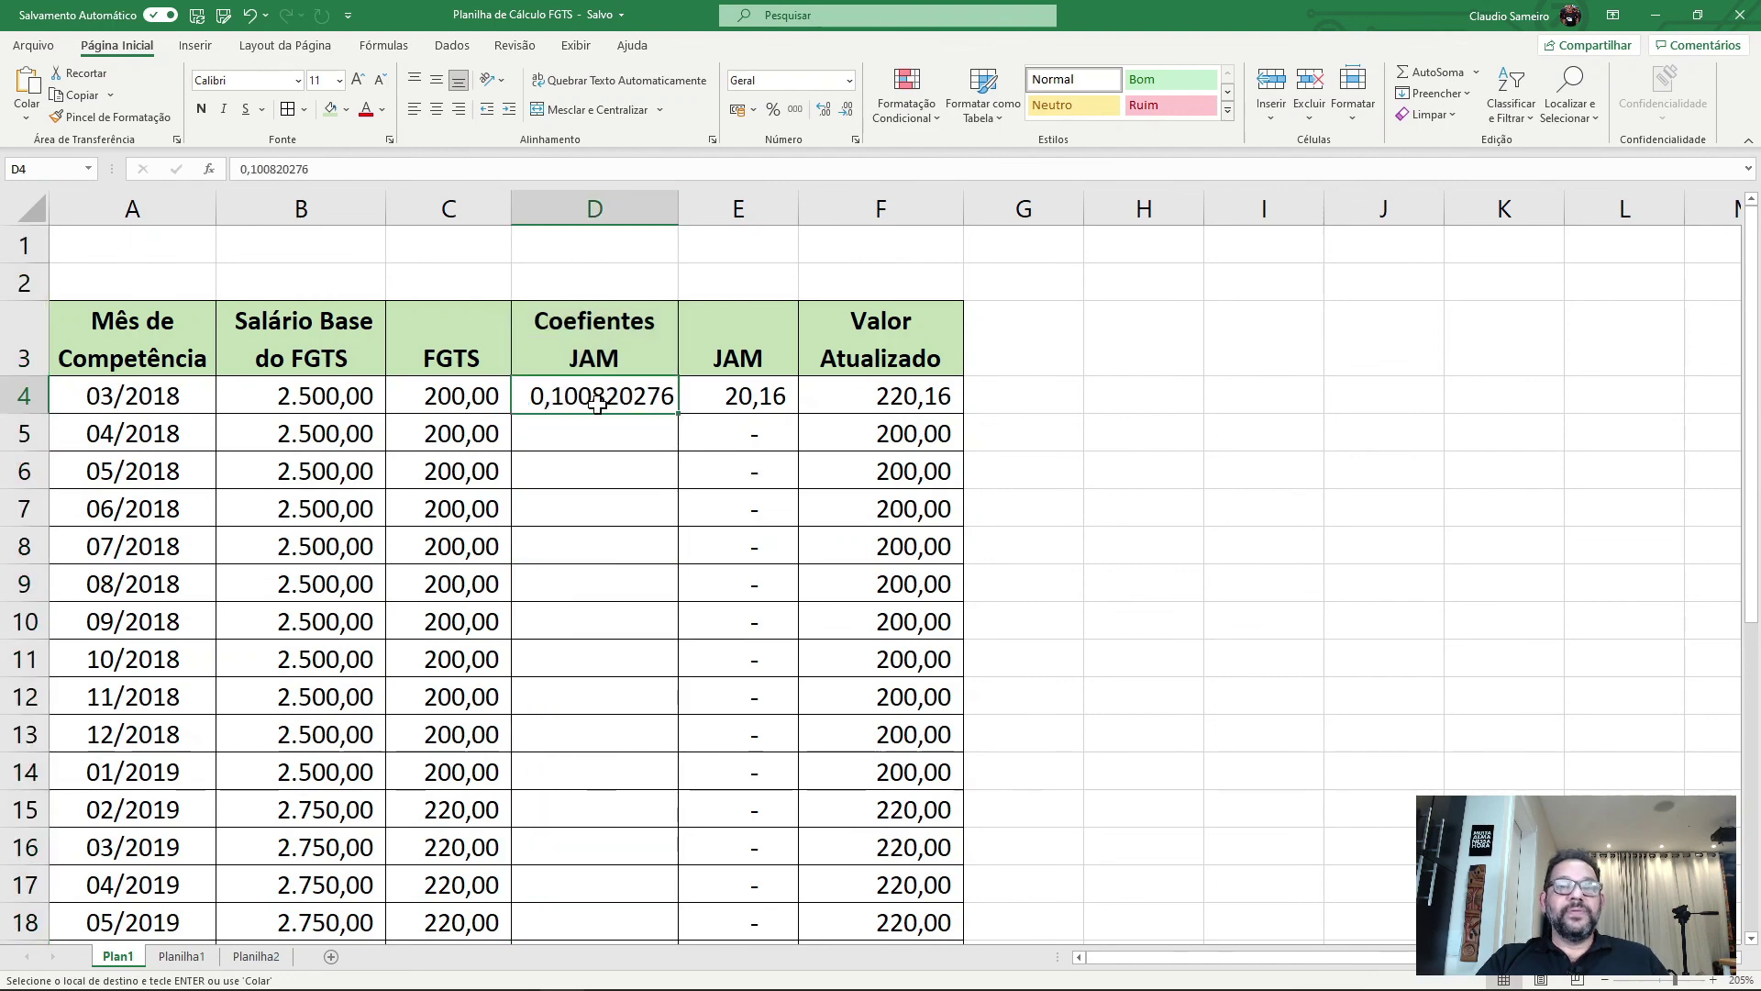
pyautogui.click(27, 117)
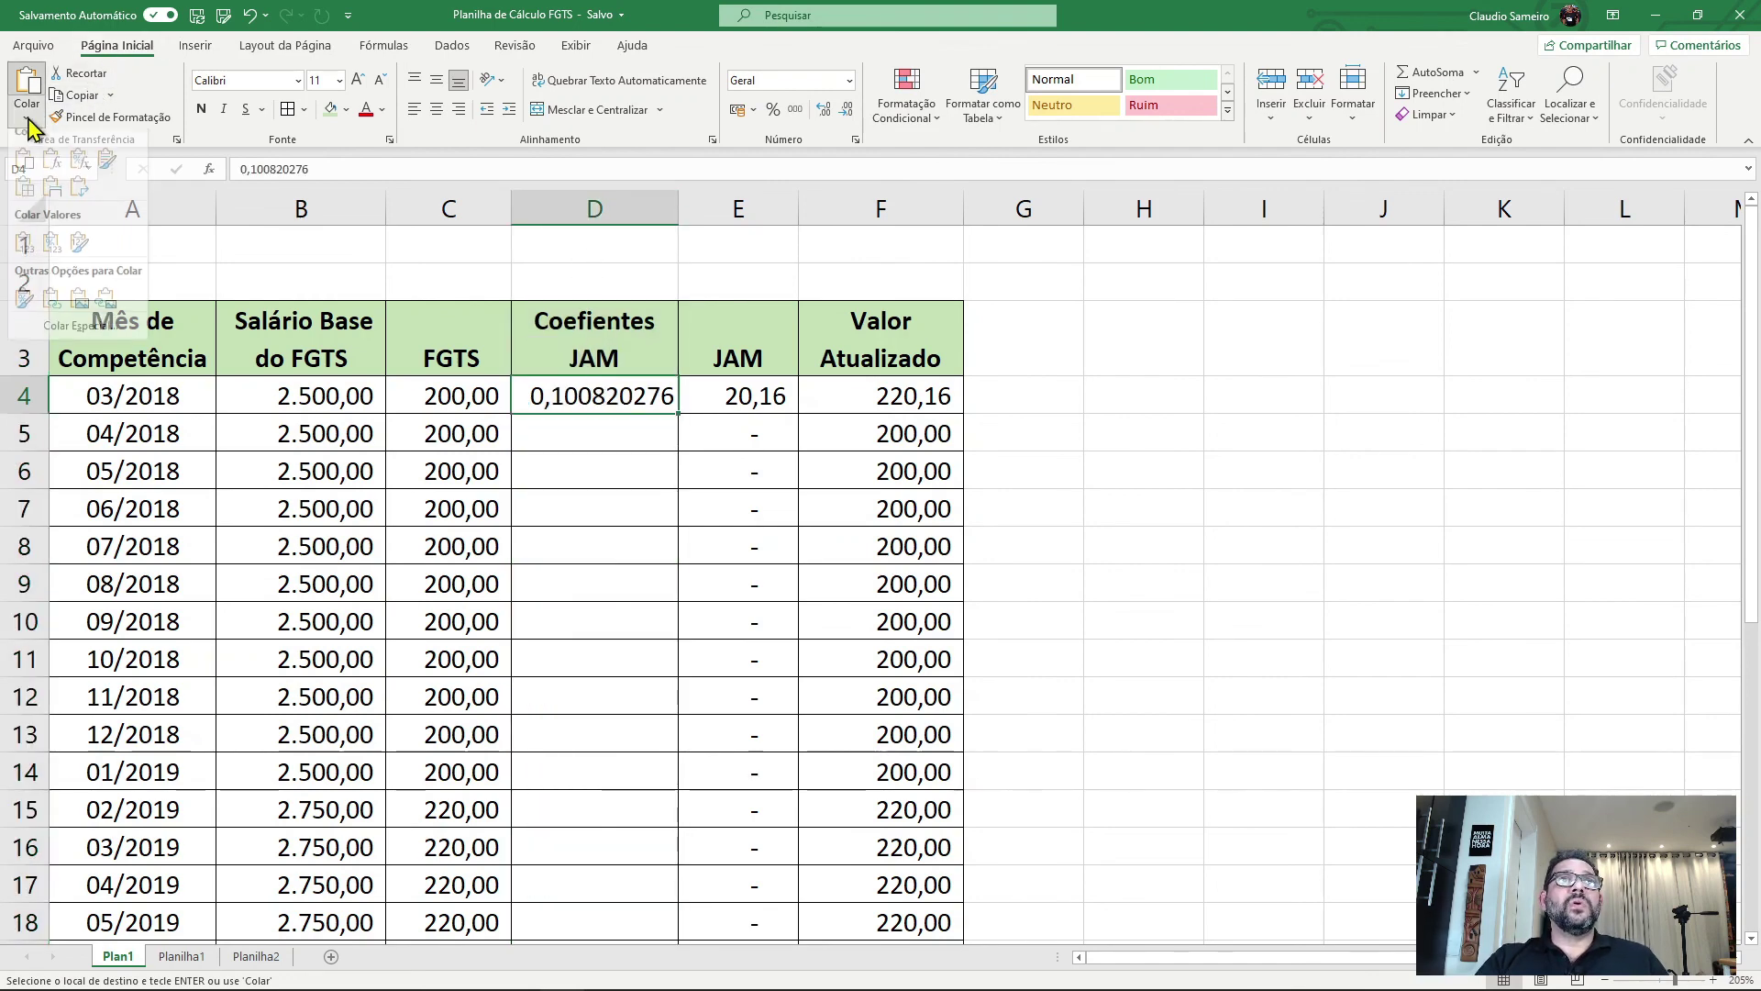
pyautogui.click(24, 257)
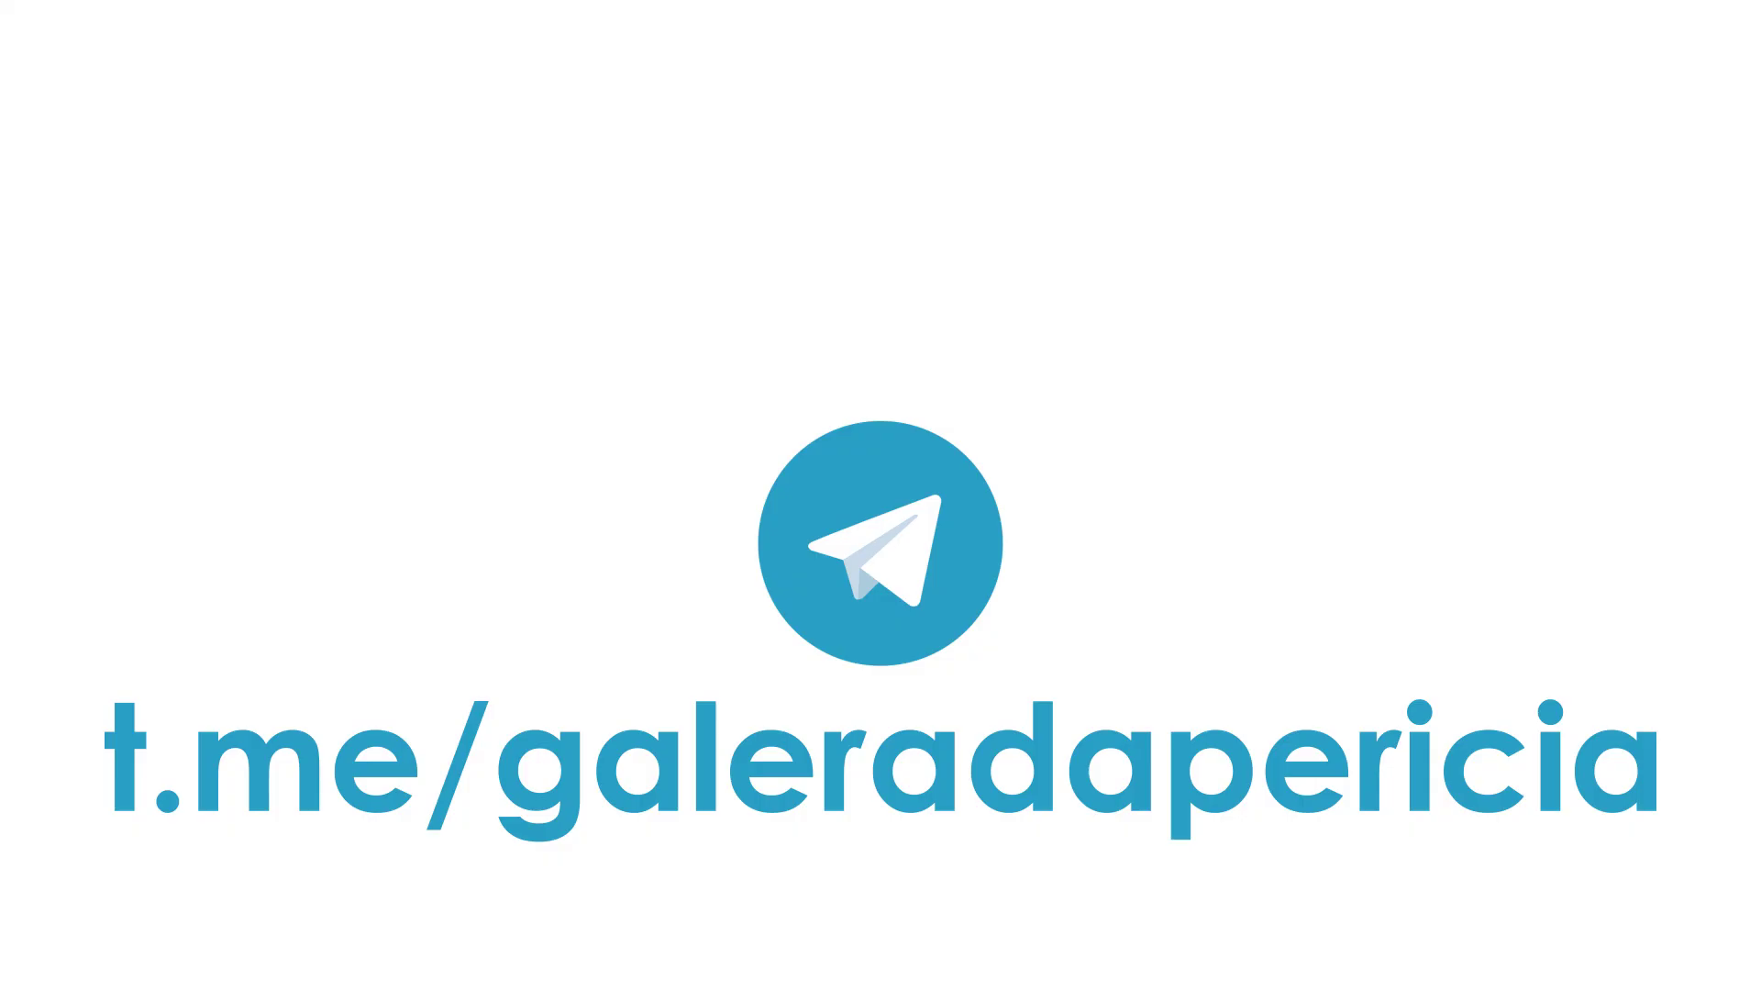